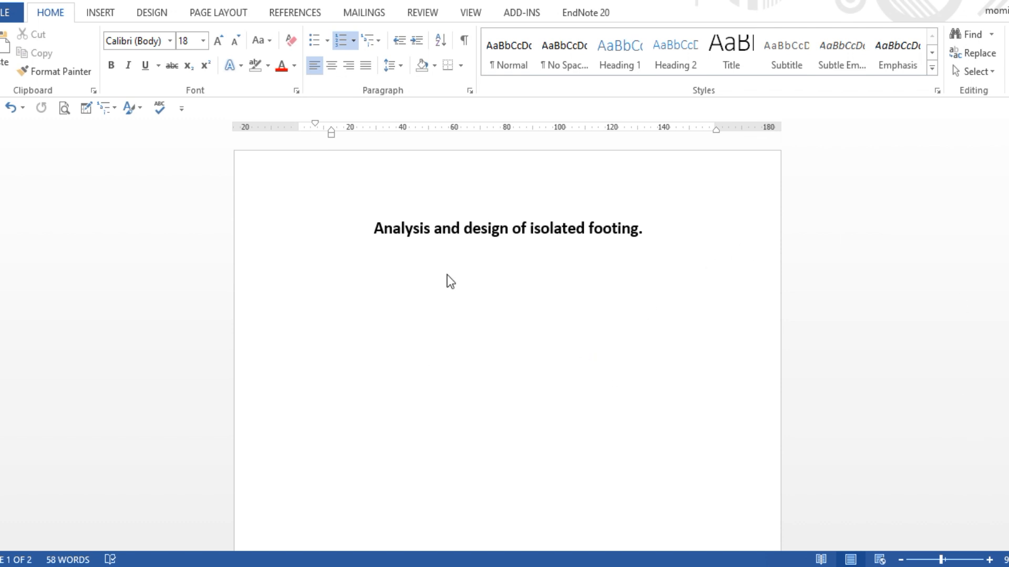
Scroll the isolated footing write-up in Word down to its Steps list on page 2
left_click(530, 353)
scroll(532, 331, "down", 2)
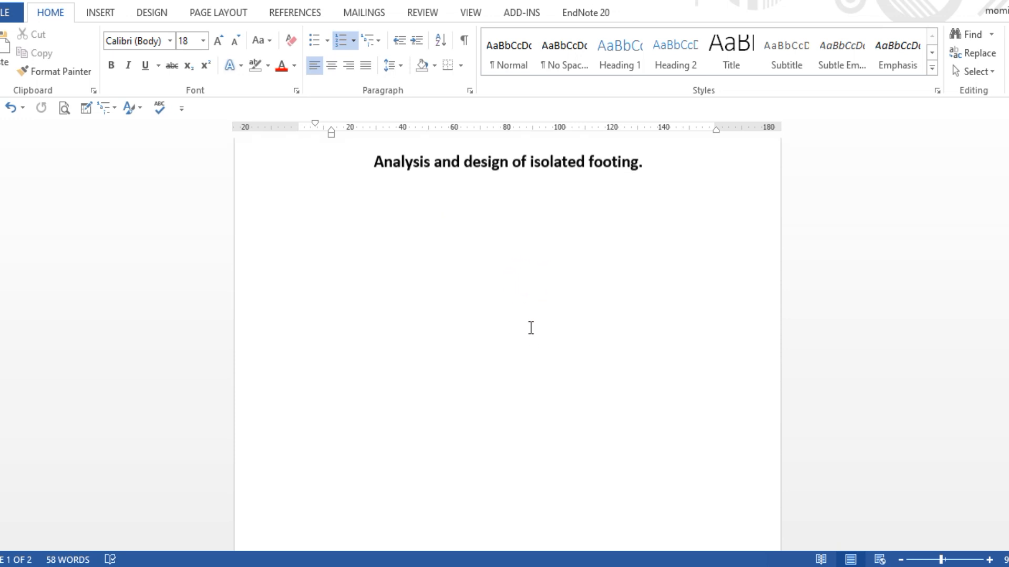
scroll(529, 326, "up", 1)
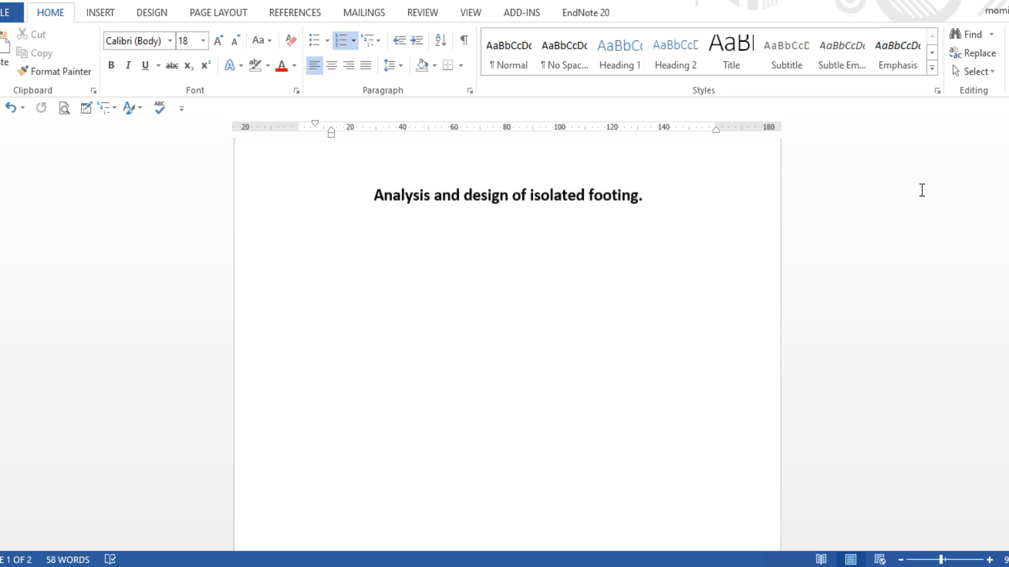
left_click_drag(1008, 158, 1008, 349)
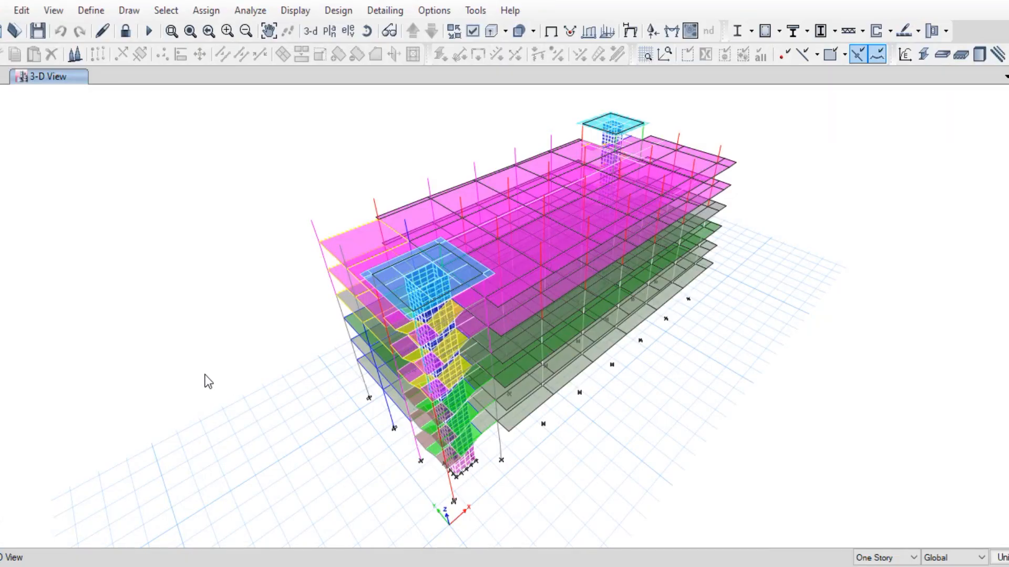
Switch the ETABS display to the Base level plan view at Z = 0 ft
middle_click_drag(753, 325, 670, 332)
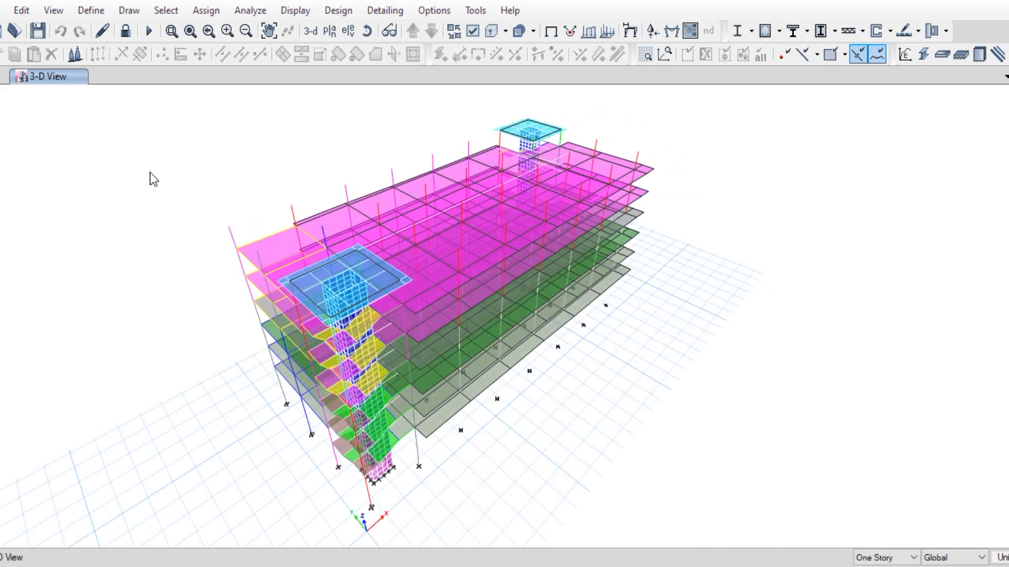
left_click(330, 32)
left_click(424, 316)
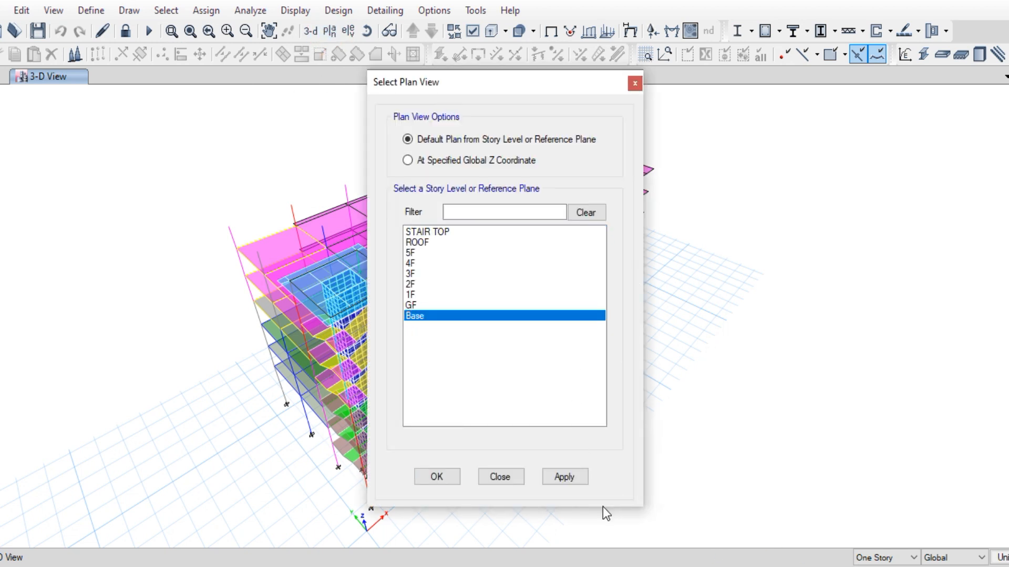
left_click(564, 477)
left_click(501, 477)
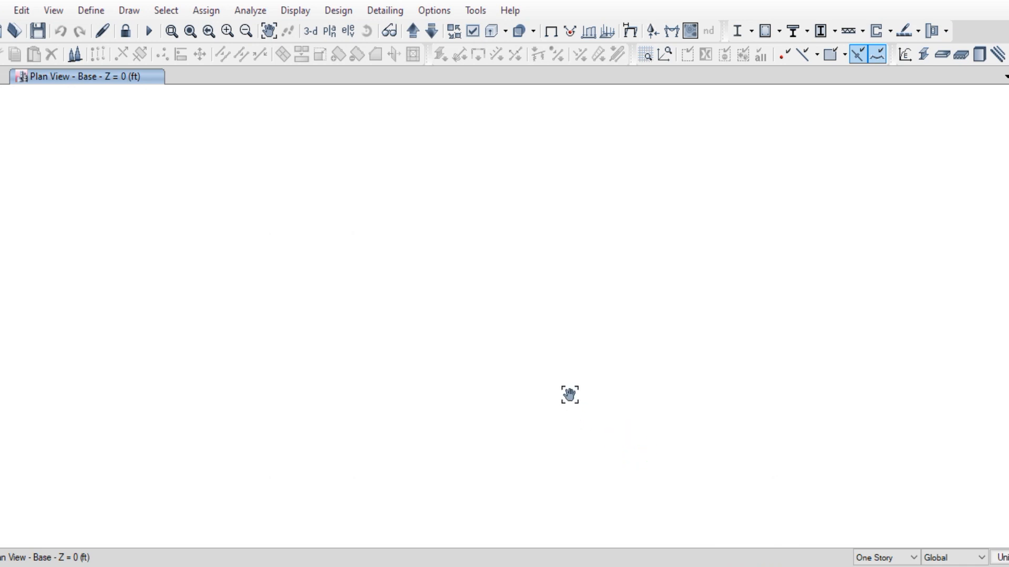
left_click(290, 12)
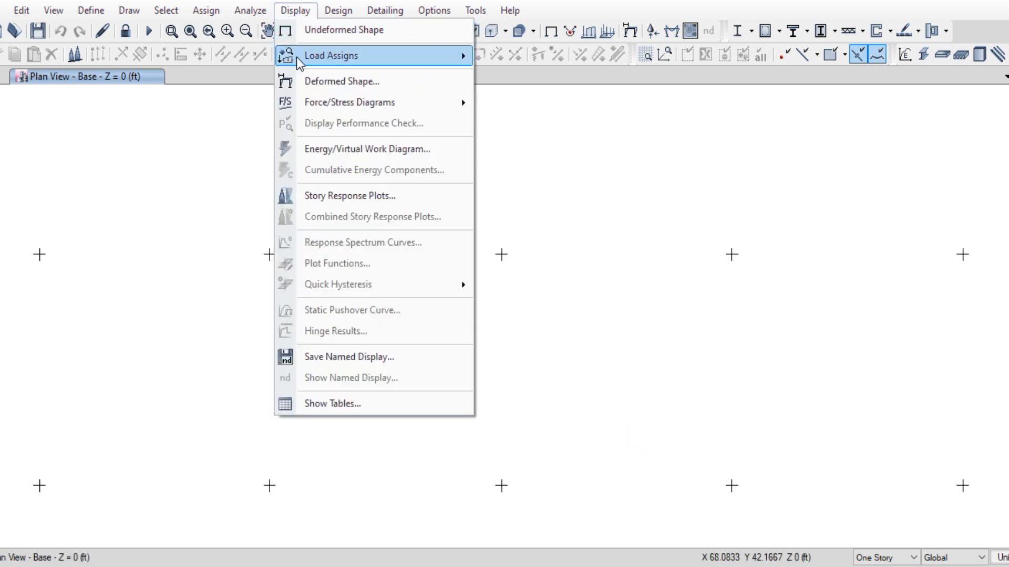
Show tabulated WSD Fz support reactions at each Base joint, e.g. 502.088 kip at joint 48
mouse_move(351, 107)
left_click(572, 104)
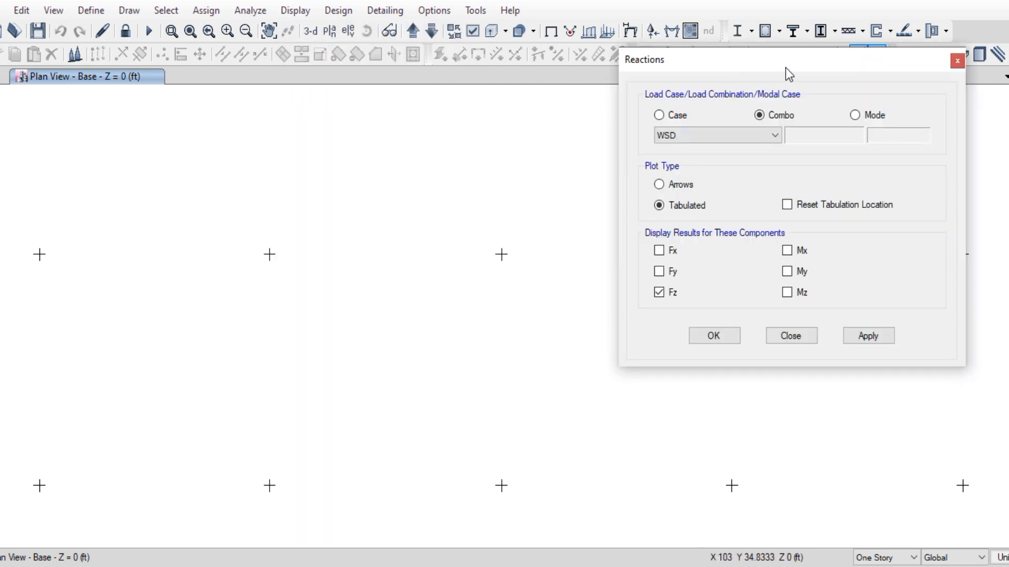
left_click_drag(786, 68, 728, 65)
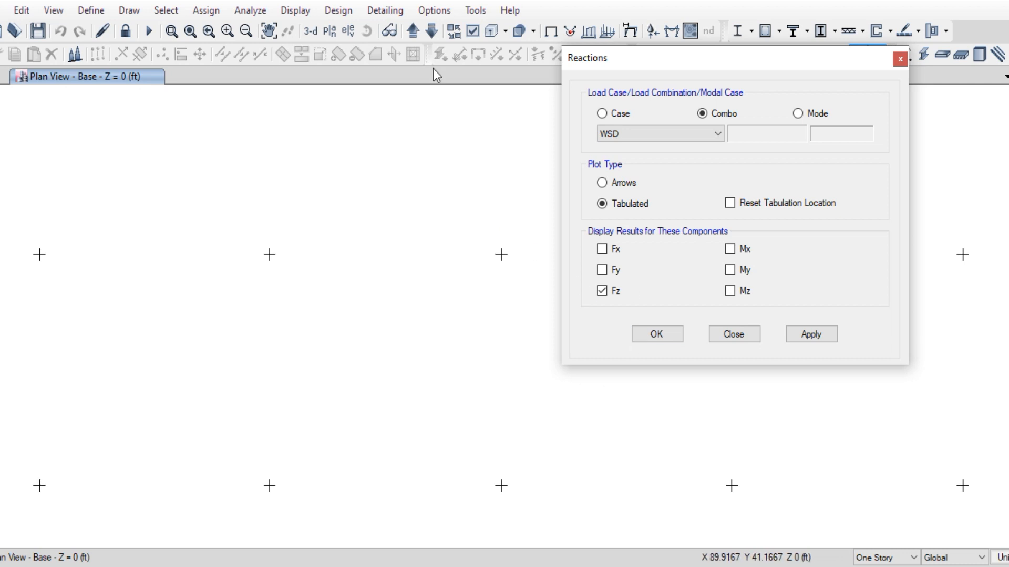
left_click(813, 338)
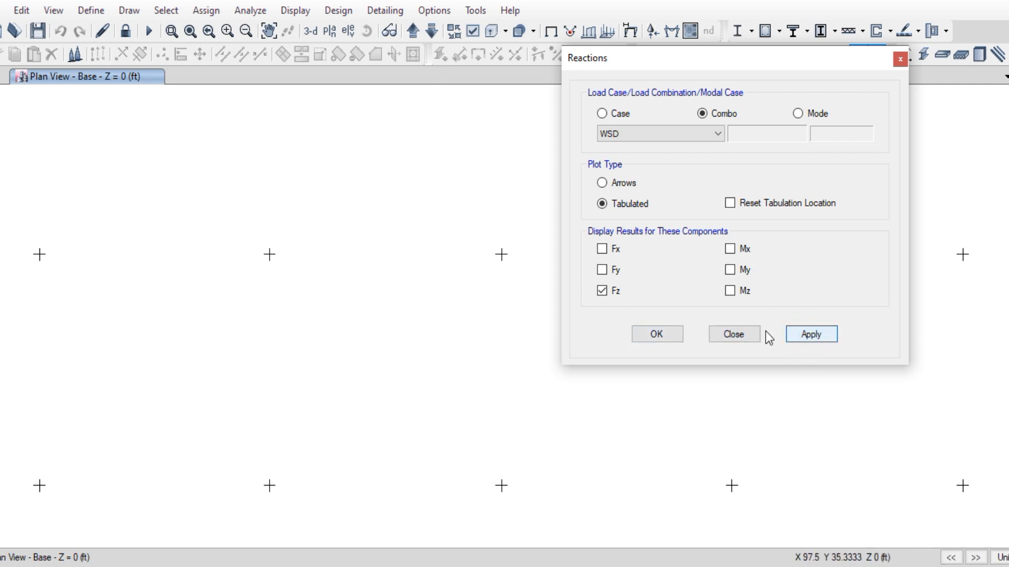
middle_click_drag(369, 409, 389, 263)
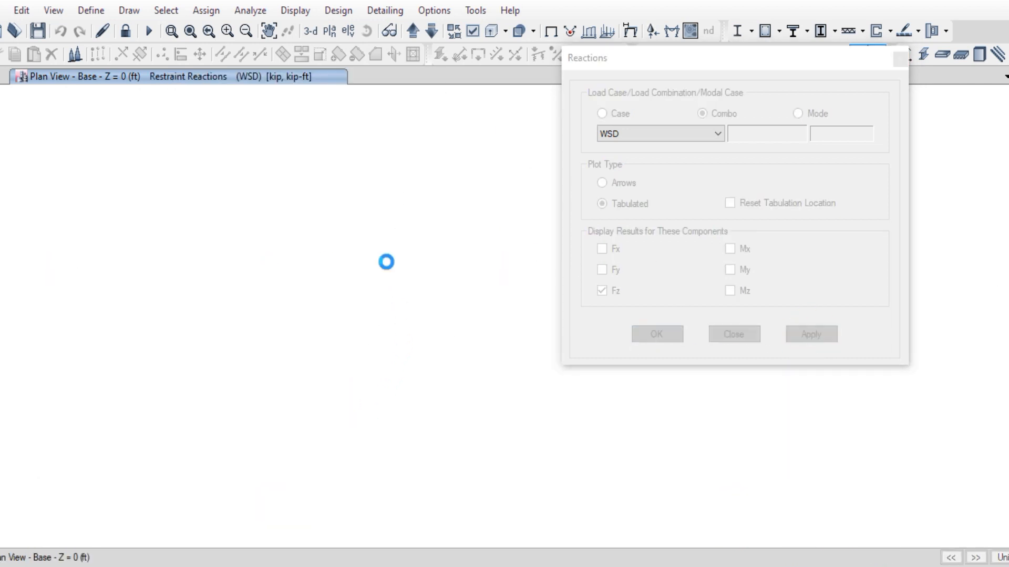
left_click_drag(209, 266, 358, 441)
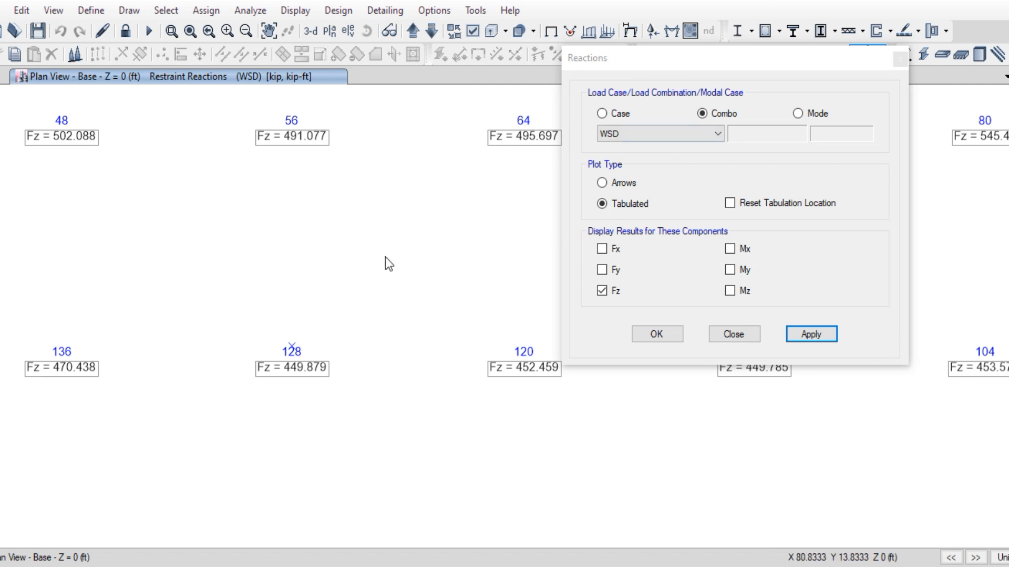
Display the support reactions for the TDL load combination
left_click(601, 114)
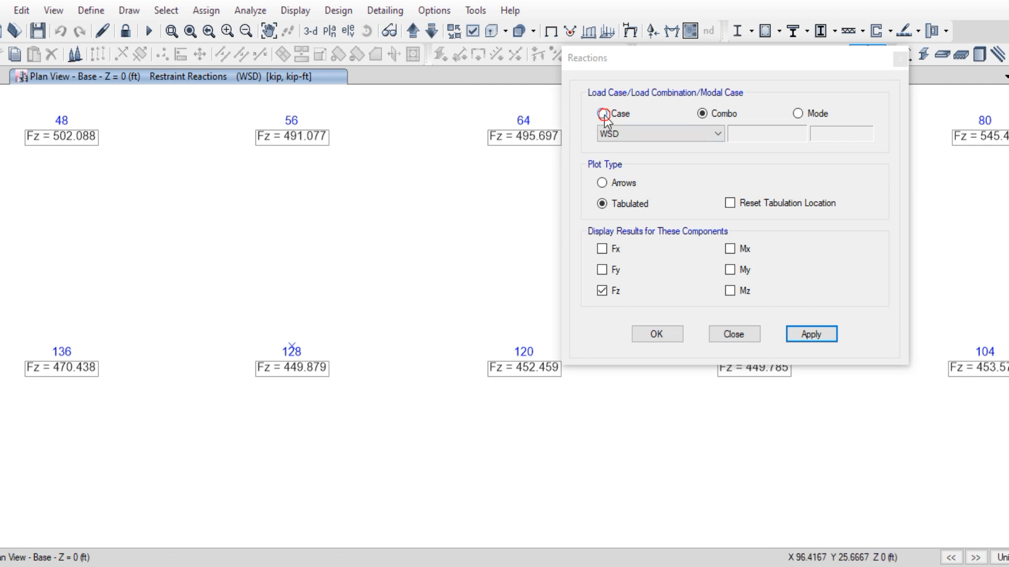
left_click(679, 134)
left_click(679, 136)
left_click(702, 113)
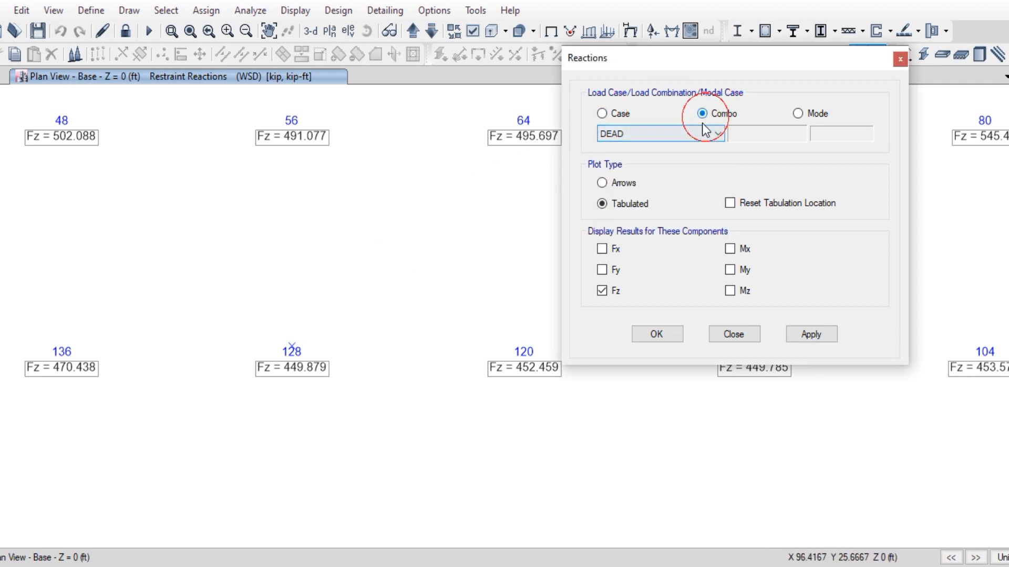
left_click(699, 135)
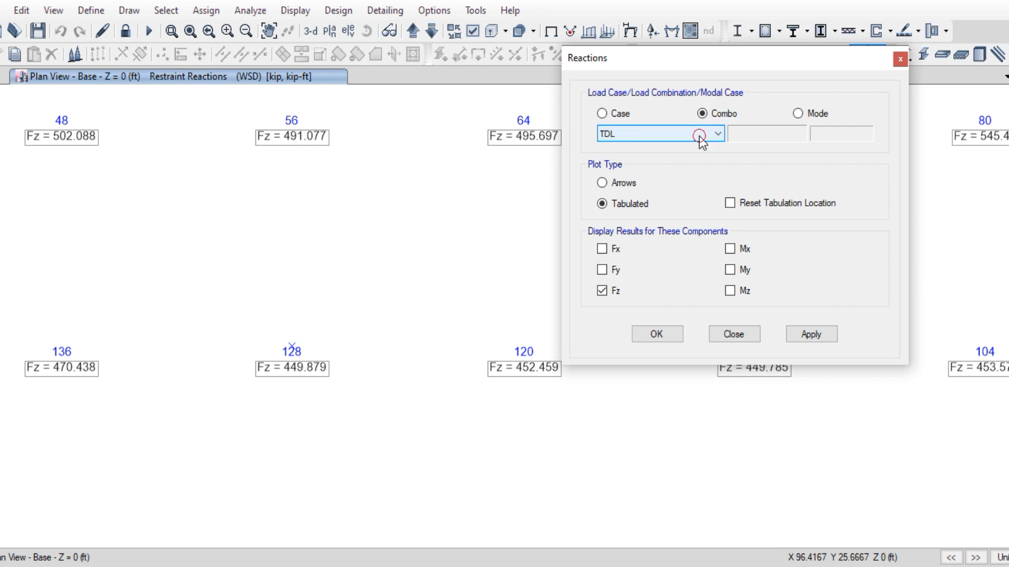
left_click(802, 333)
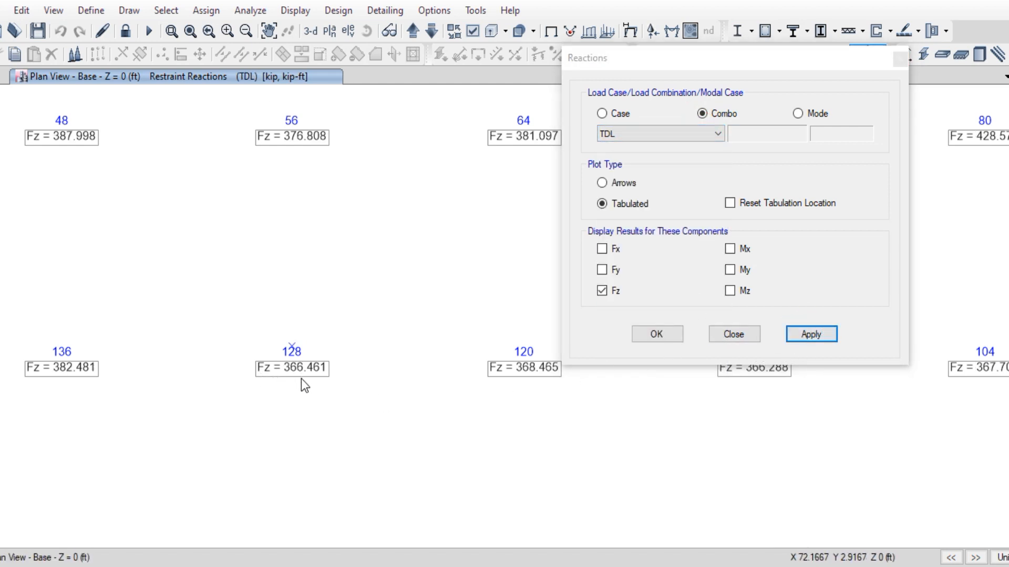
Change the reactions display to the LIVE load case
left_click(621, 116)
left_click(632, 133)
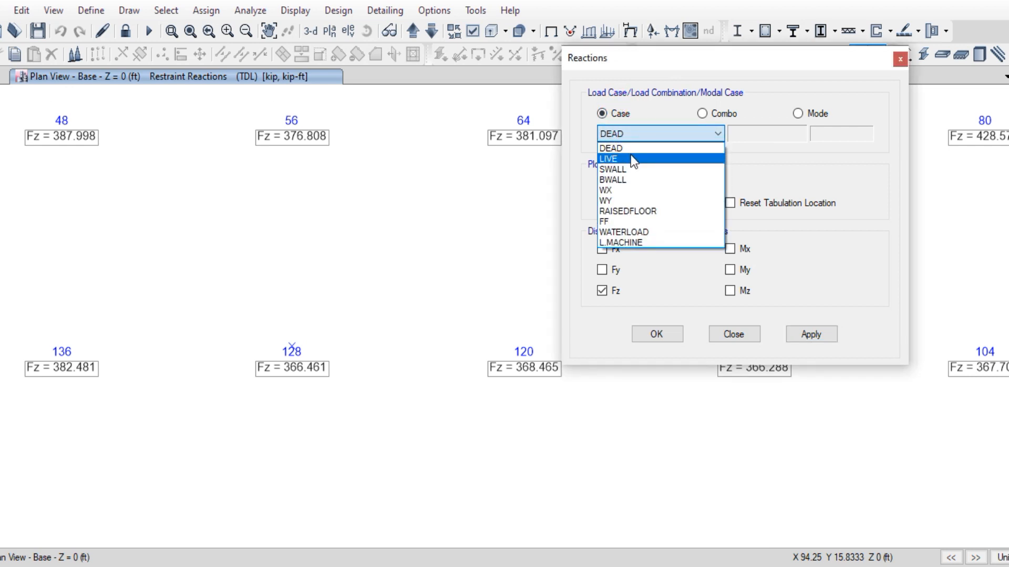
left_click(633, 158)
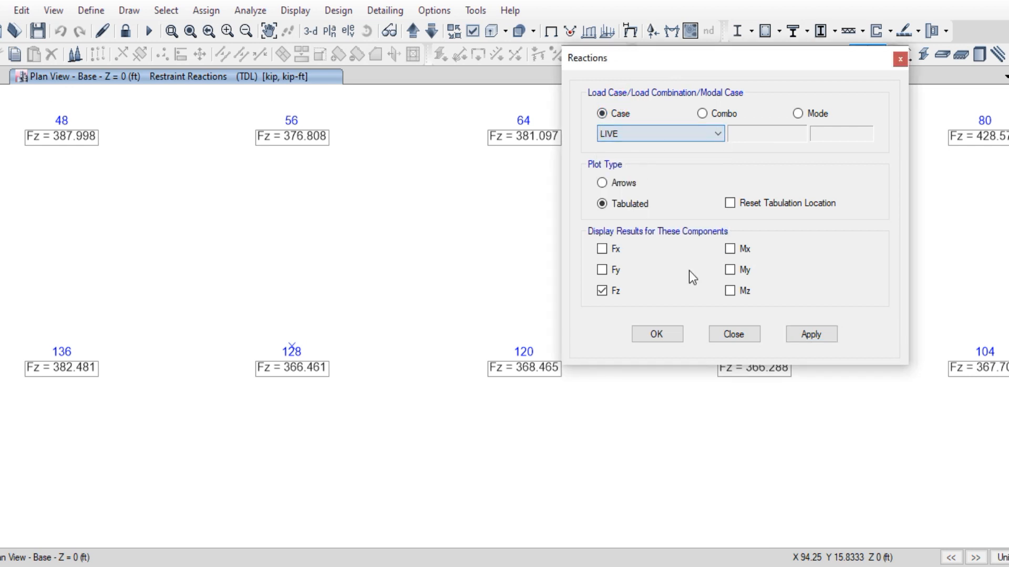
left_click(824, 336)
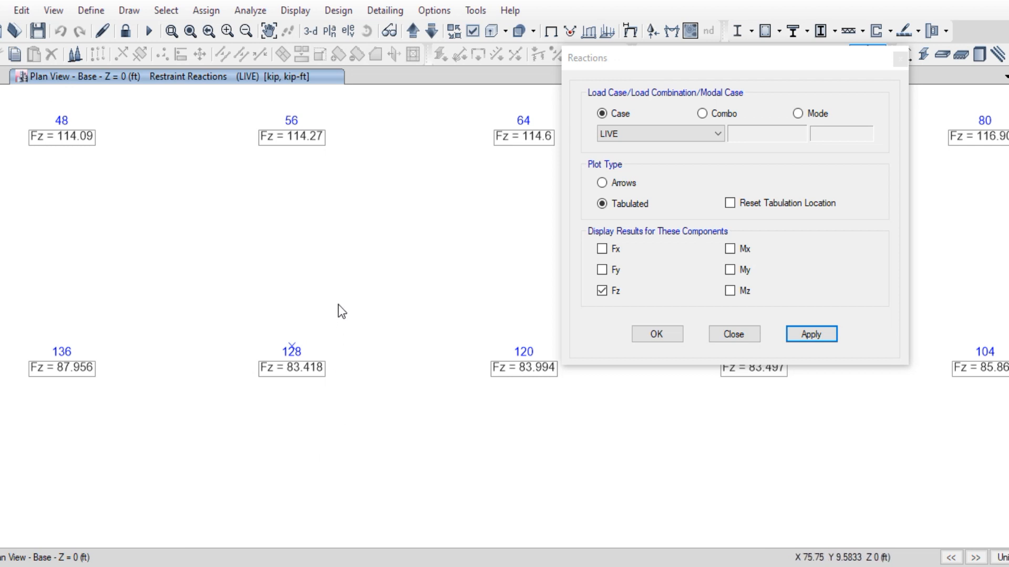
Show the TDL combination reactions again, then bring up the Excel footing sheet
left_click(659, 139)
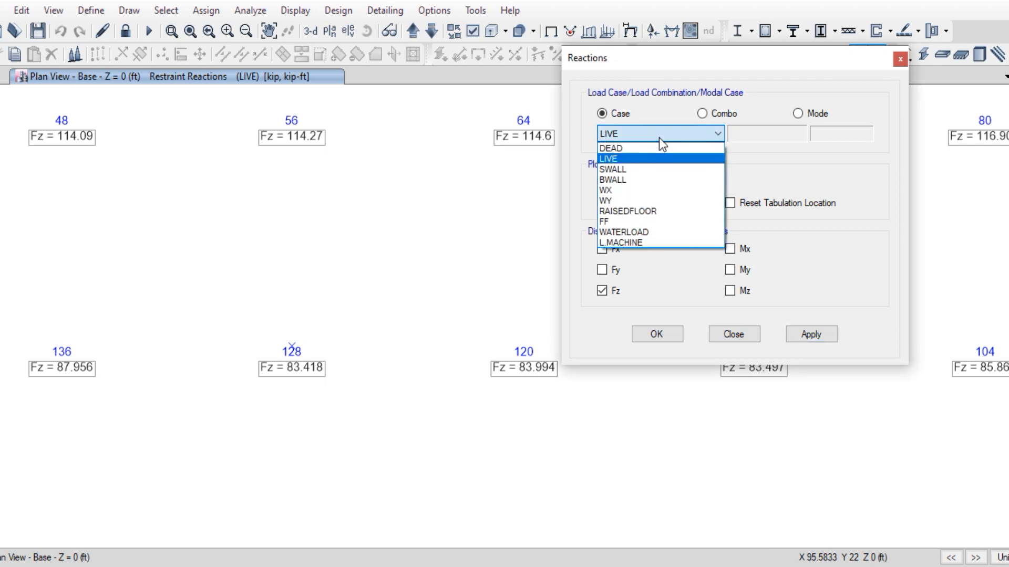
left_click(660, 138)
left_click(703, 114)
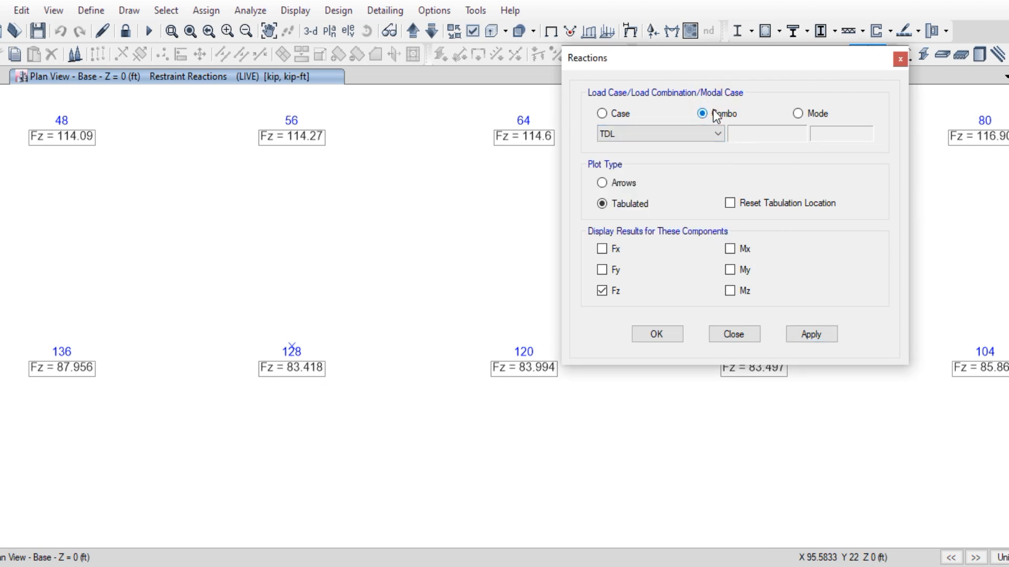
left_click(645, 134)
left_click(647, 135)
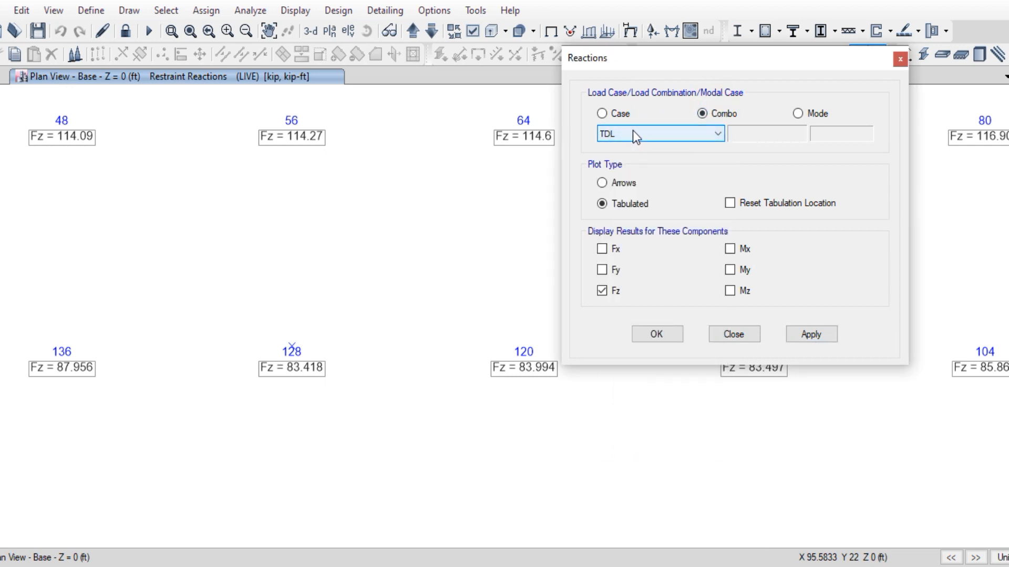
left_click(633, 132)
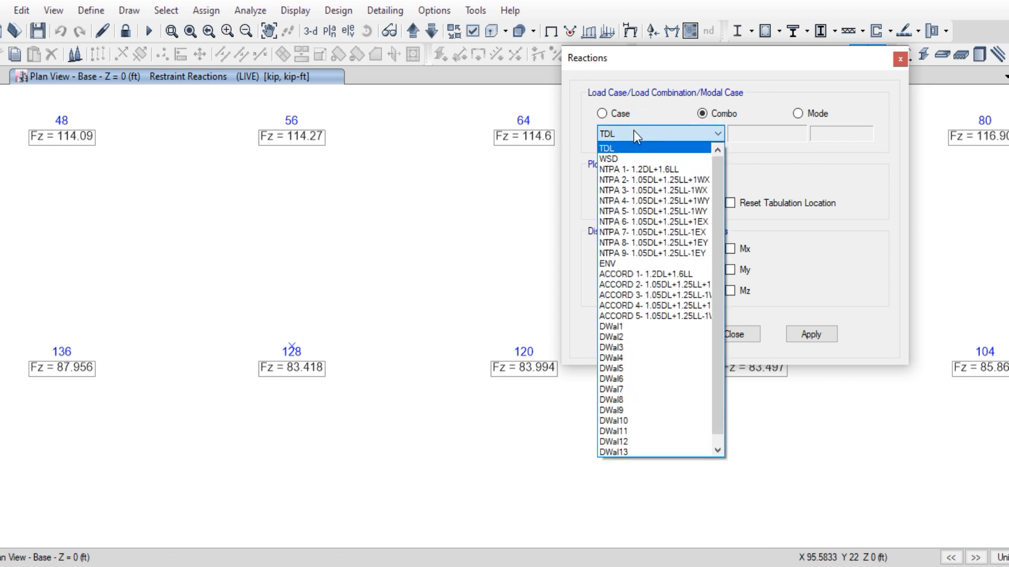
left_click(654, 143)
left_click(811, 334)
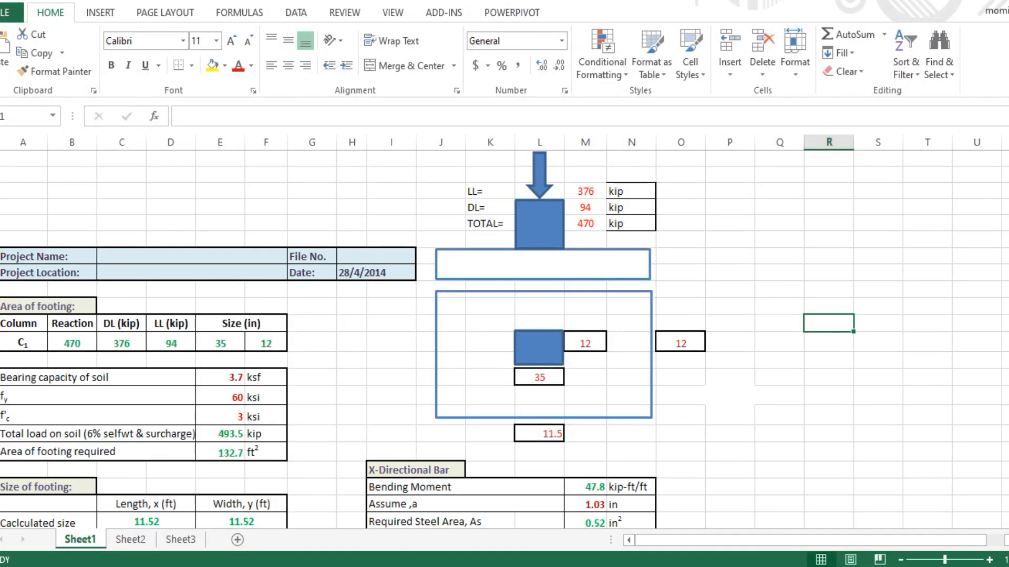
left_click(893, 402)
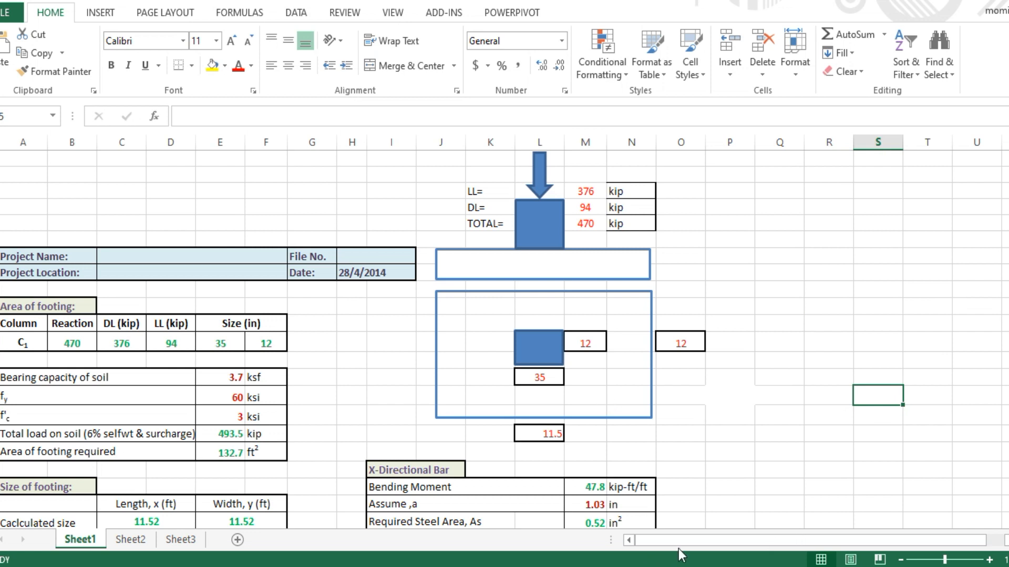
Check the 376 kip live load in cell M4, then return to ETABS
left_click(726, 397)
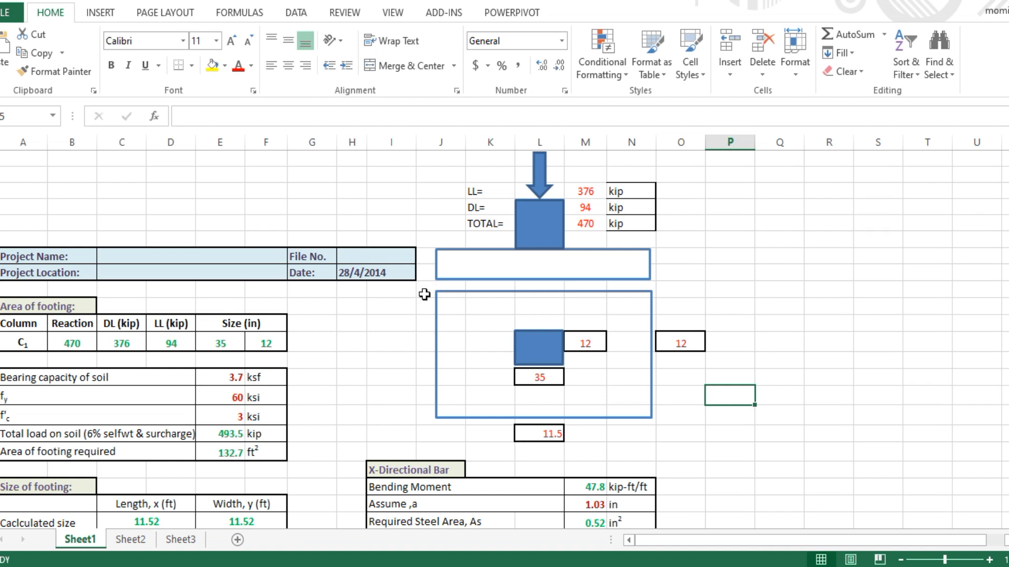
left_click(588, 190)
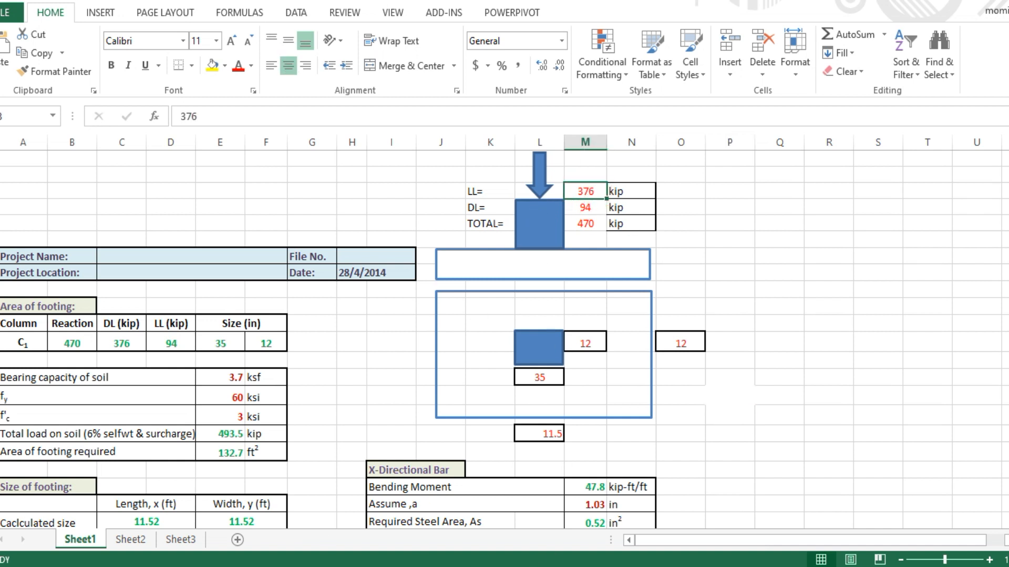
left_click(501, 566)
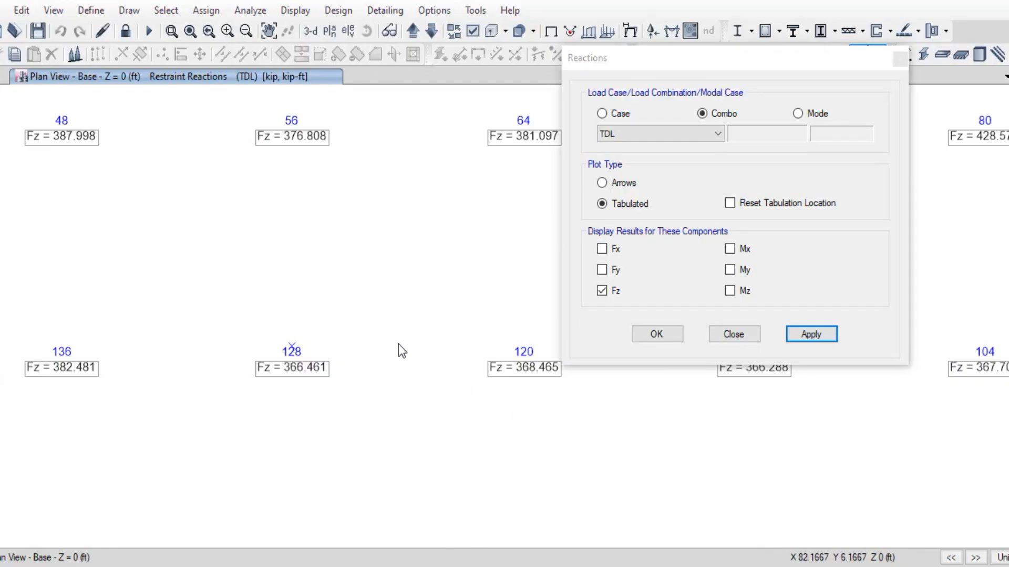
Compare LIVE case Fz reactions with the TDL combination, leaving TDL displayed
left_click(683, 134)
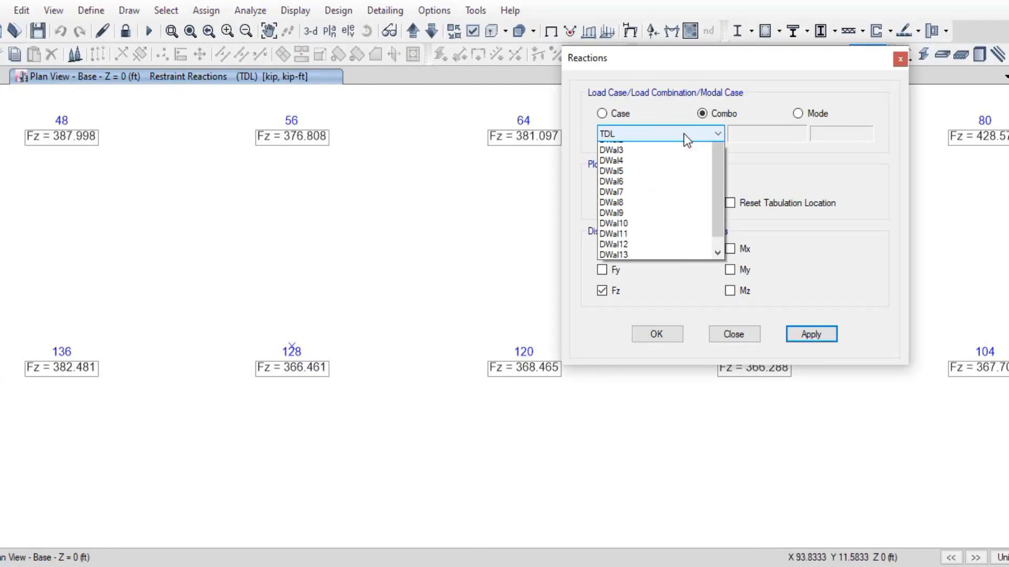
left_click(670, 148)
left_click(602, 113)
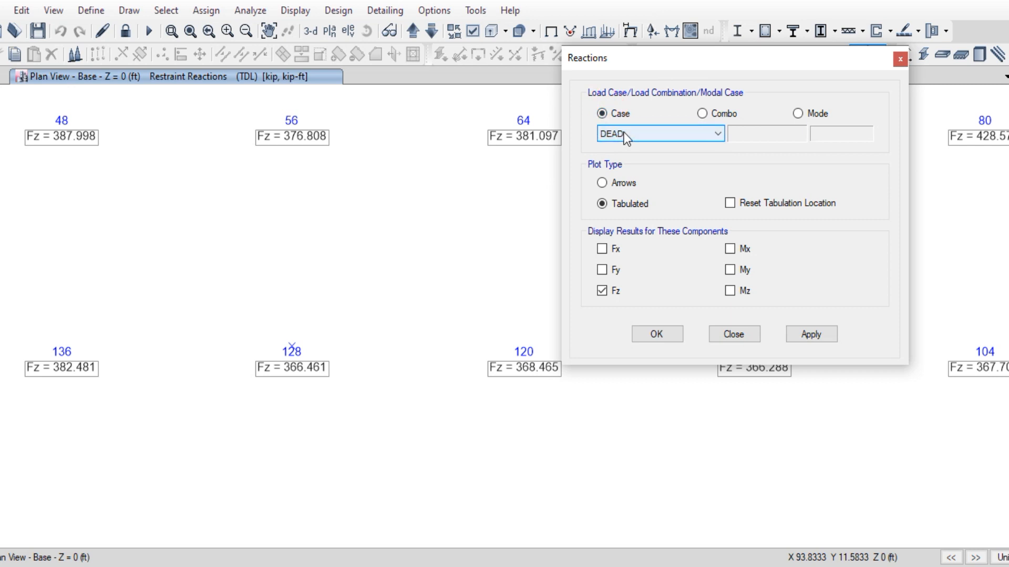
left_click(626, 133)
left_click(622, 159)
left_click(800, 333)
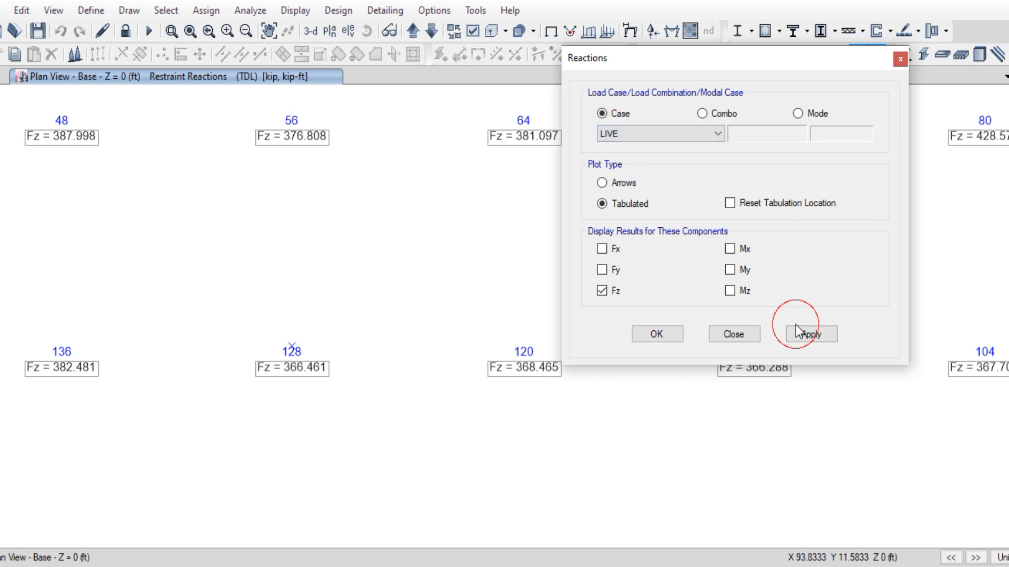
left_click(831, 334)
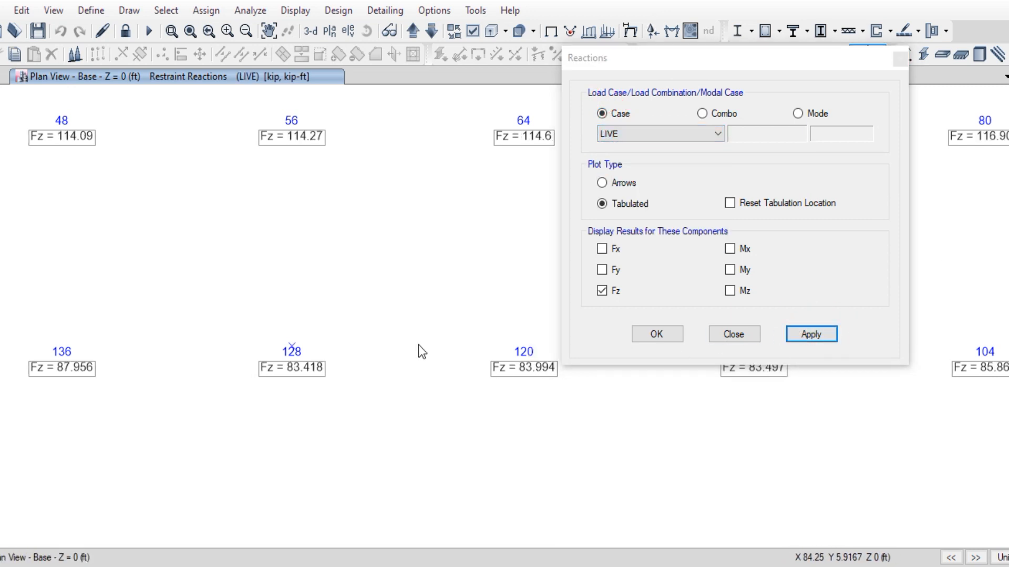
left_click(713, 116)
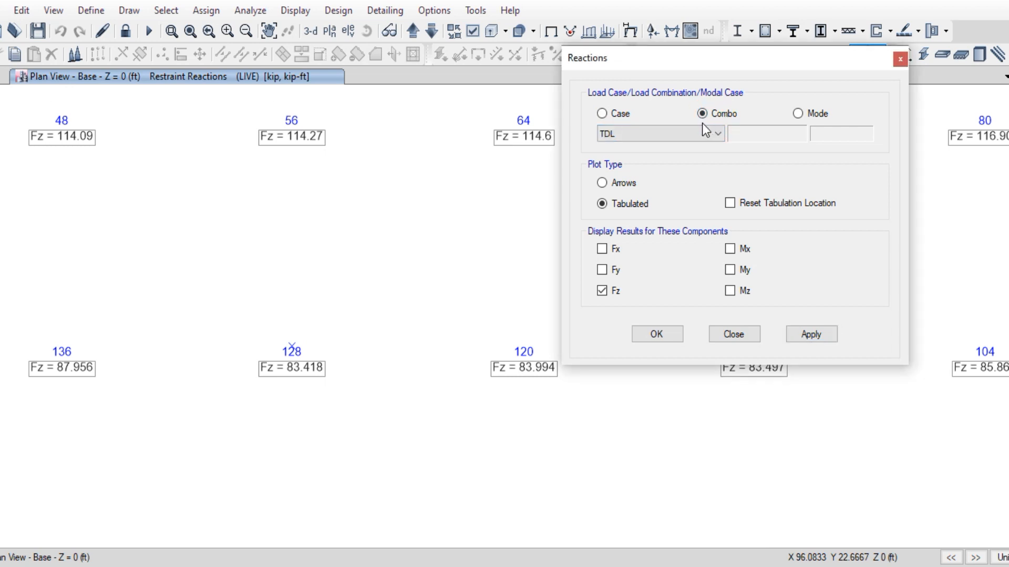
left_click(794, 333)
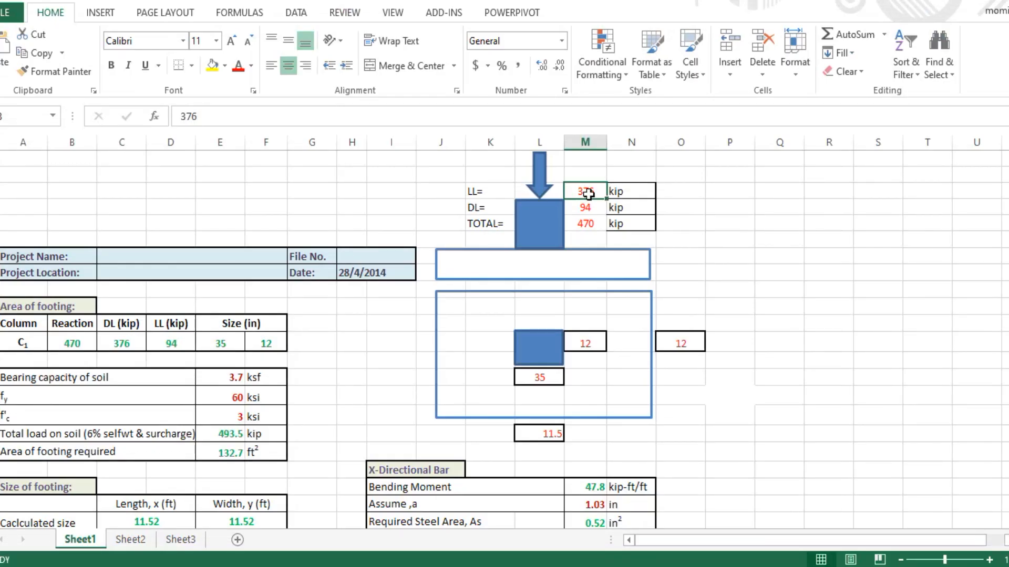
Enter LL 83 kip and DL 366 kip for a 449 kip total load
type("83")
key("Return")
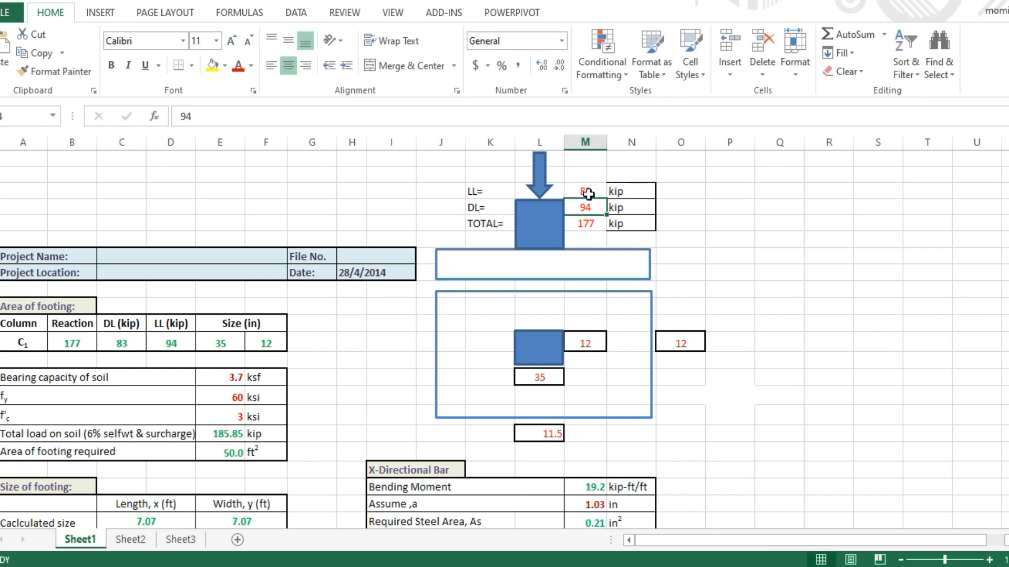
type("366")
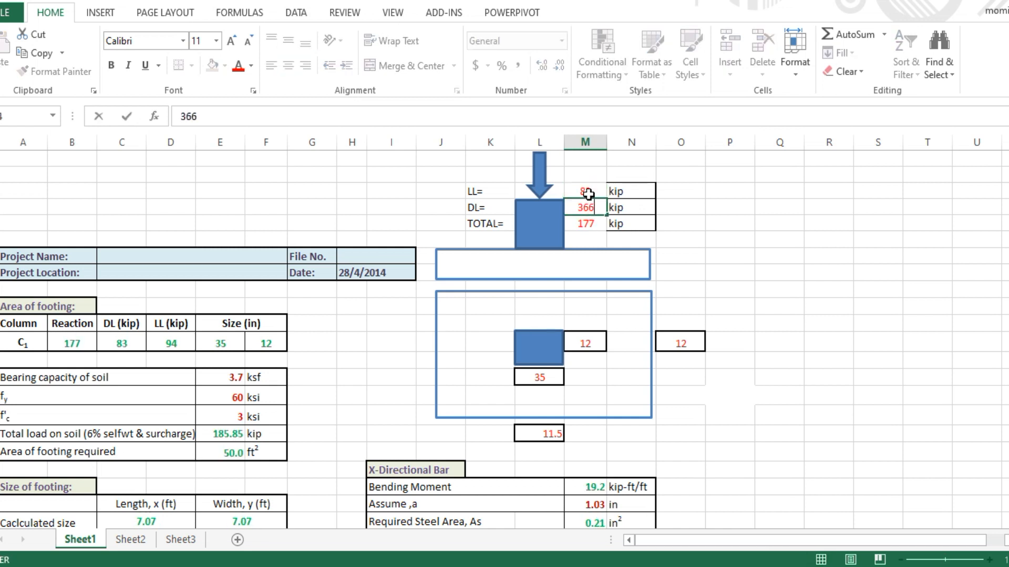
key("Return")
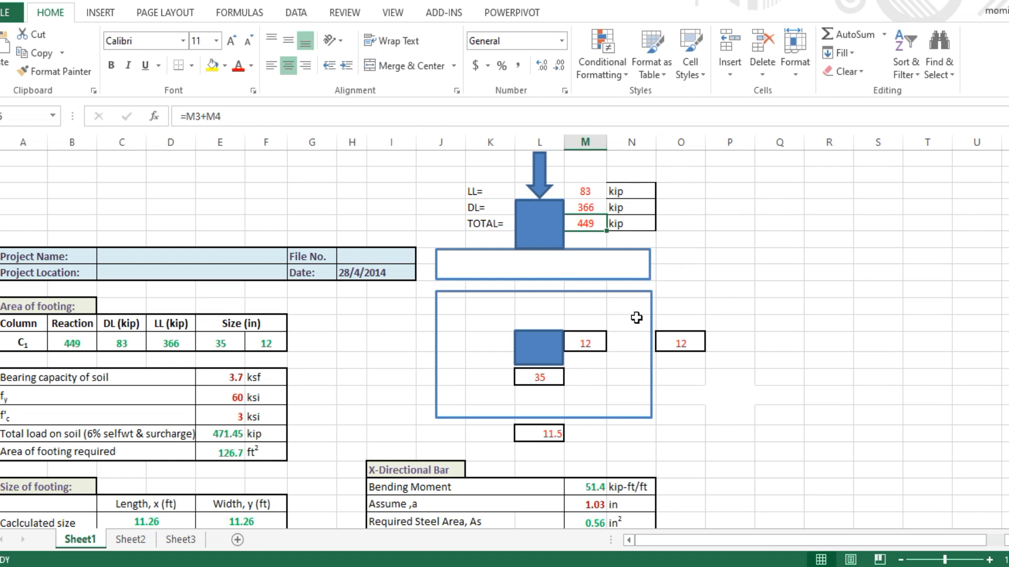
left_click(342, 339)
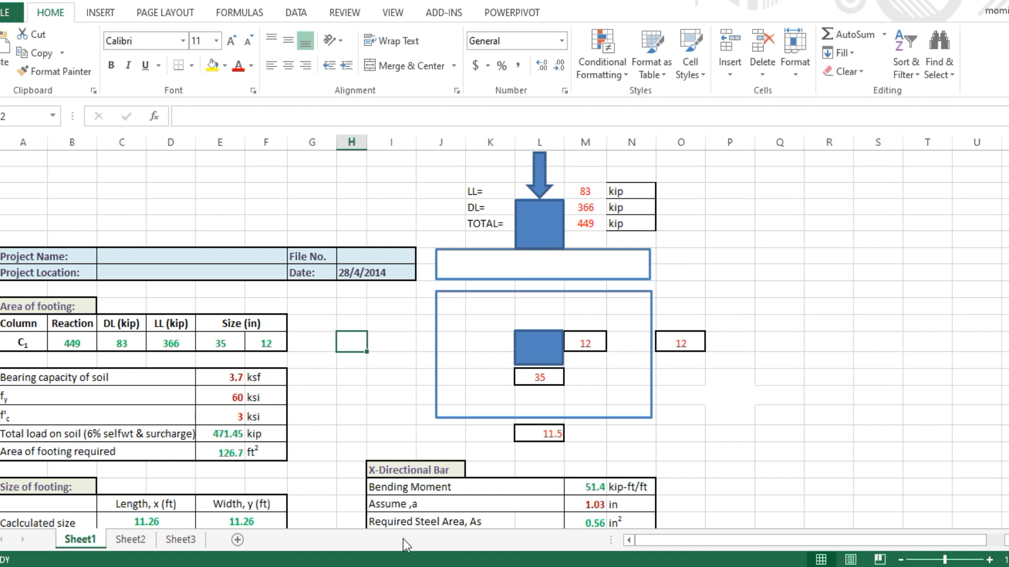
left_click(410, 566)
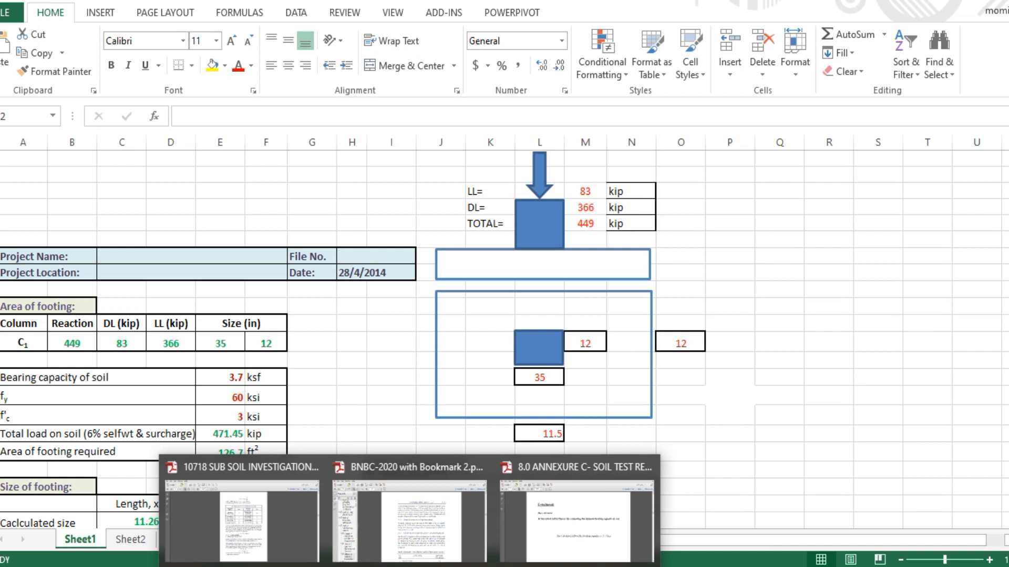
Find the 5.31 ksf allowable bearing capacity in the soil test report's Conclusion
left_click(555, 535)
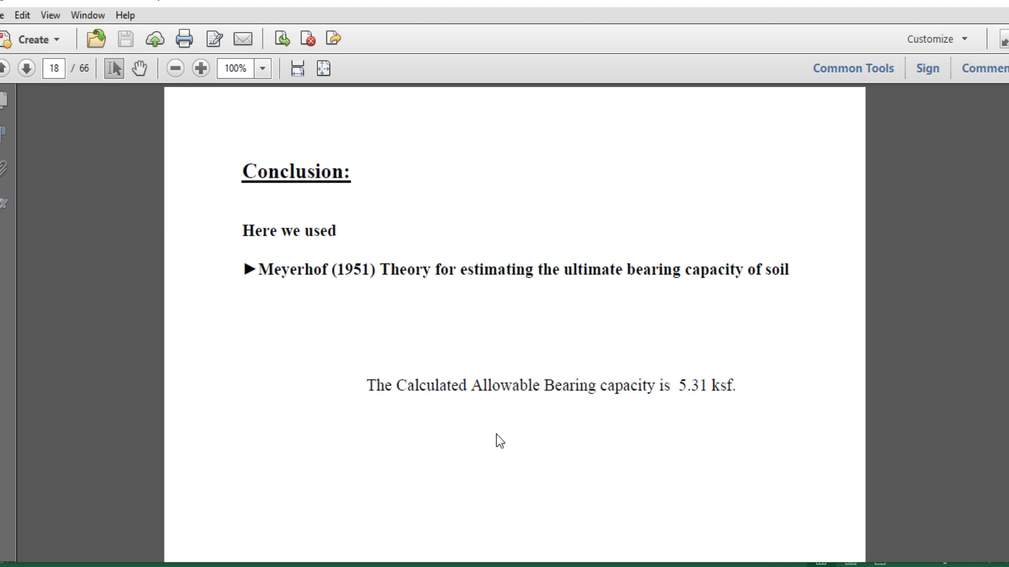
left_click_drag(680, 387, 703, 389)
left_click(713, 384)
key("alt+Tab")
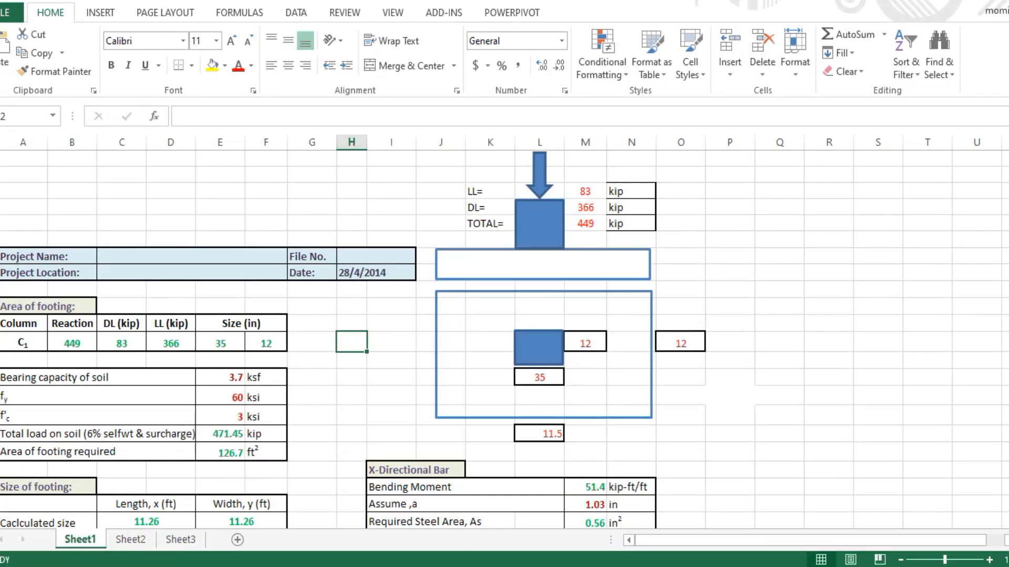
Enter 5.31 ksf as soil bearing capacity, giving 88.8 ft² required area
left_click(231, 377)
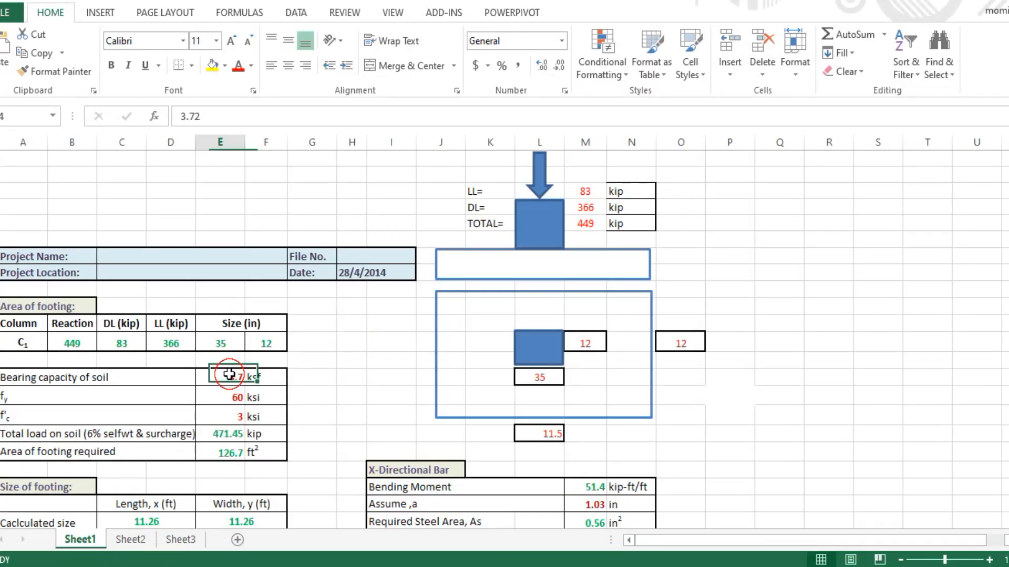
type("5.")
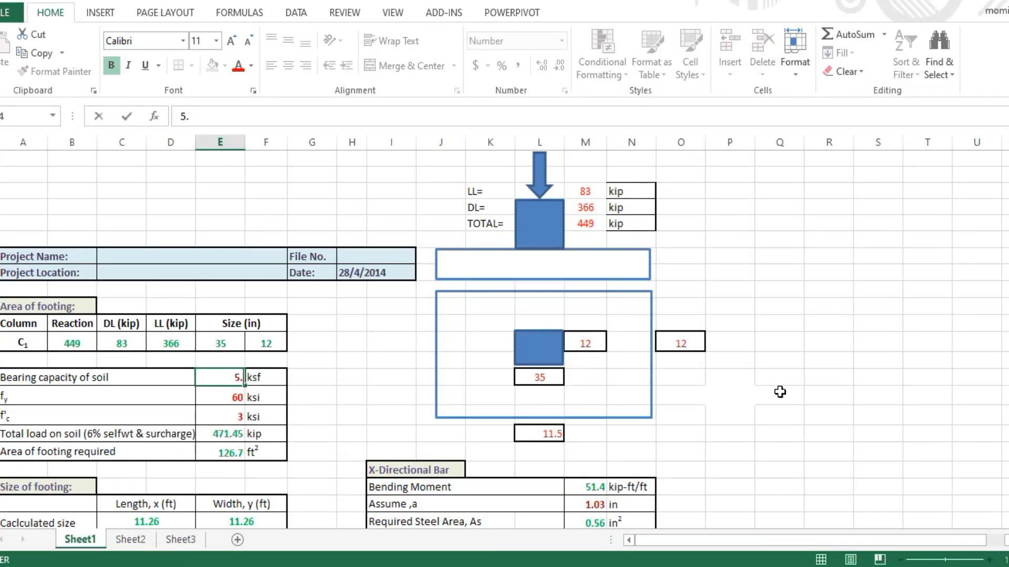
type("31")
key("Return")
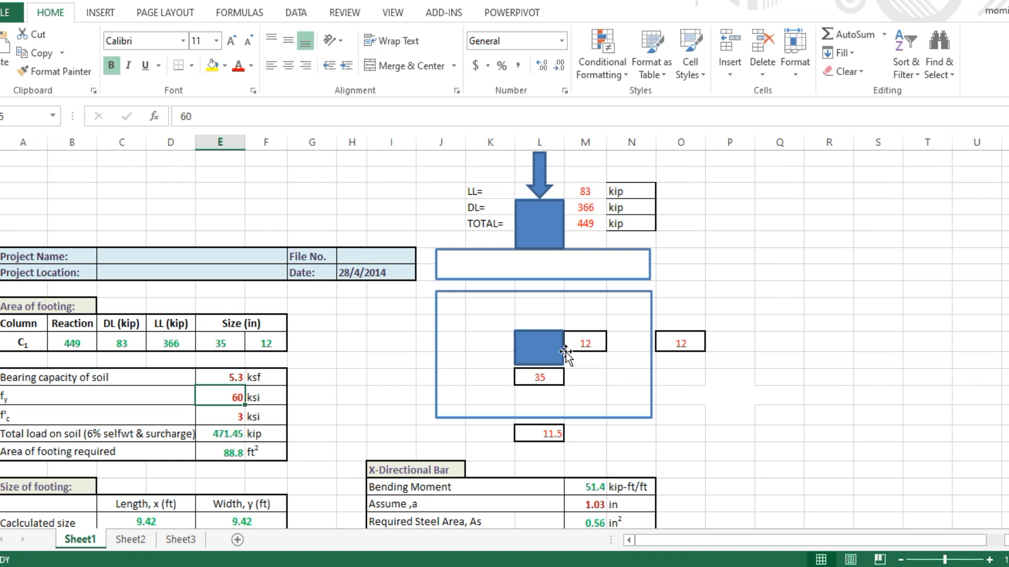
Move to story GF and show only the selected column
left_click(386, 566)
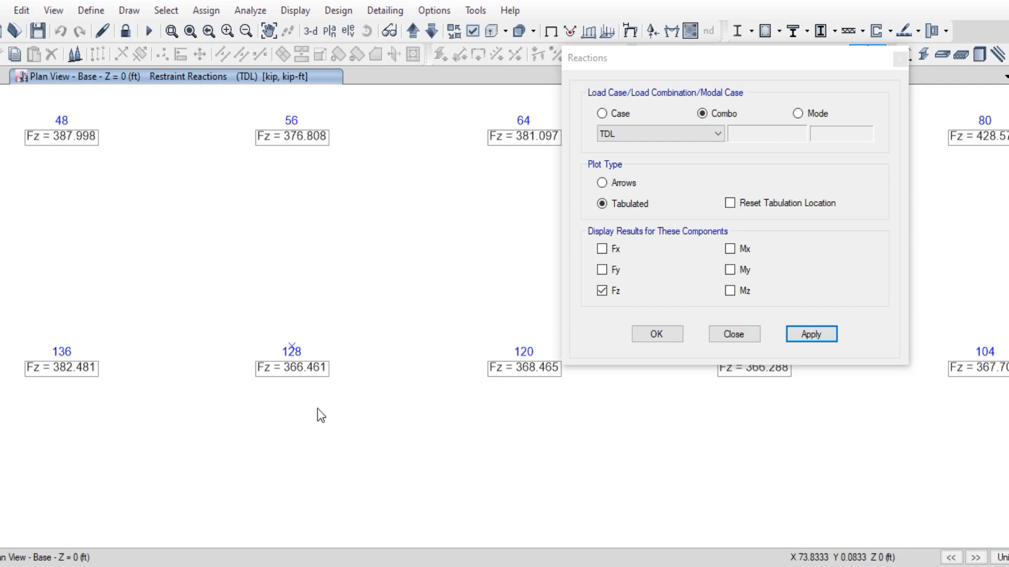
left_click(411, 32)
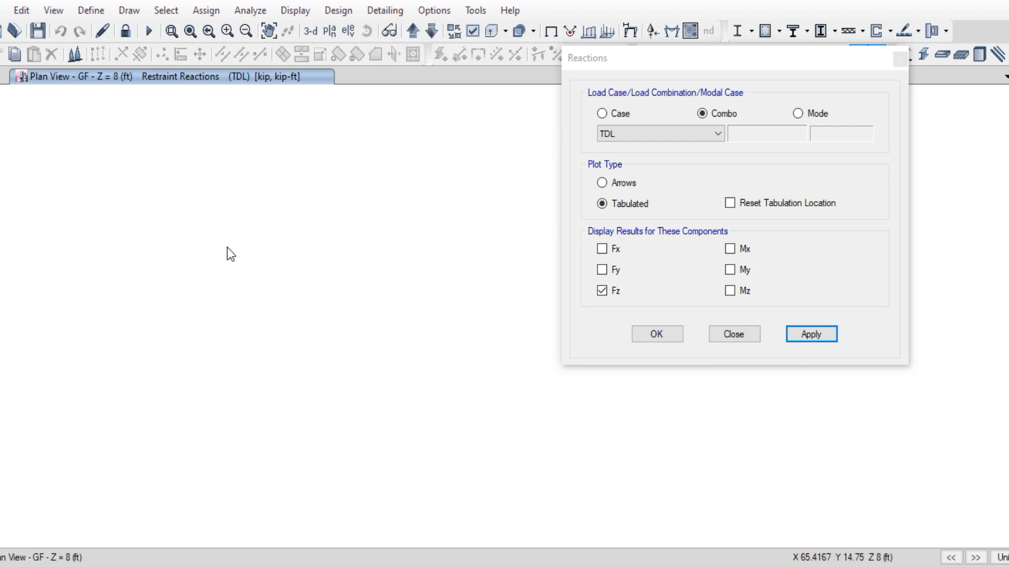
left_click_drag(227, 248, 383, 425)
right_click(200, 268)
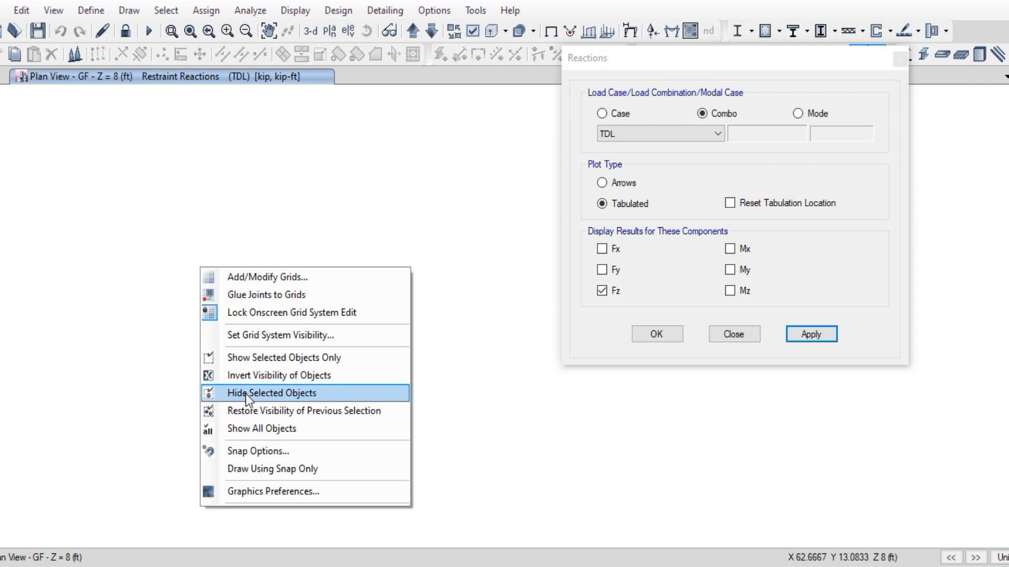
left_click(248, 358)
In 3D view, show the column's information, section C1-24X24(1ST PHASE)
left_click(311, 31)
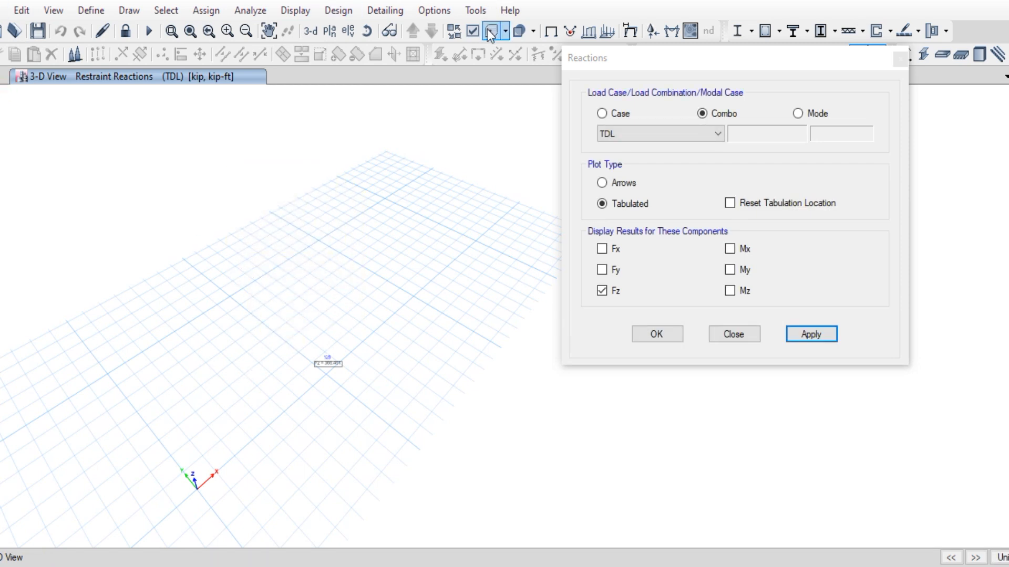
left_click(550, 31)
scroll(326, 366, "up", 5)
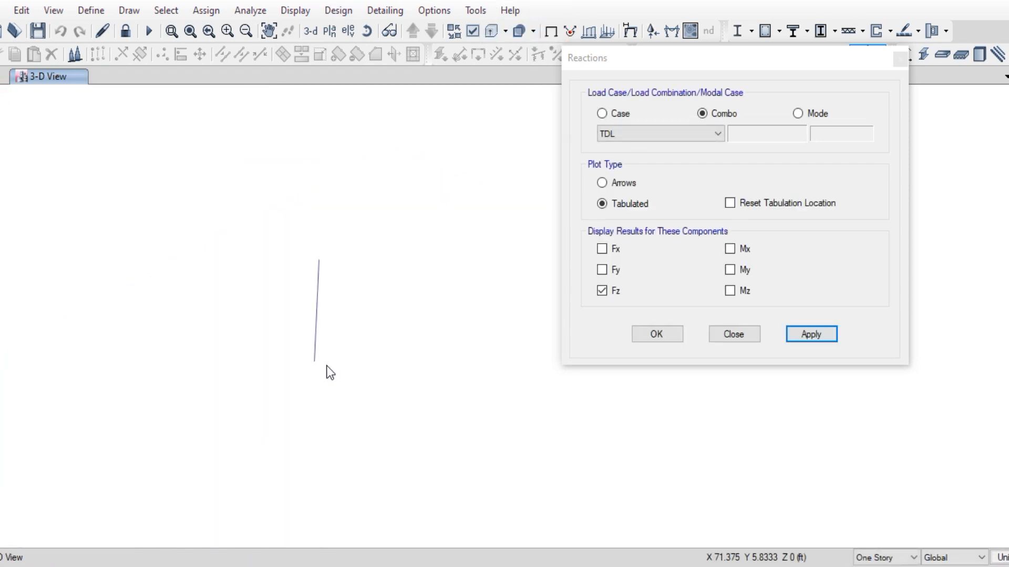
left_click_drag(145, 172, 394, 489)
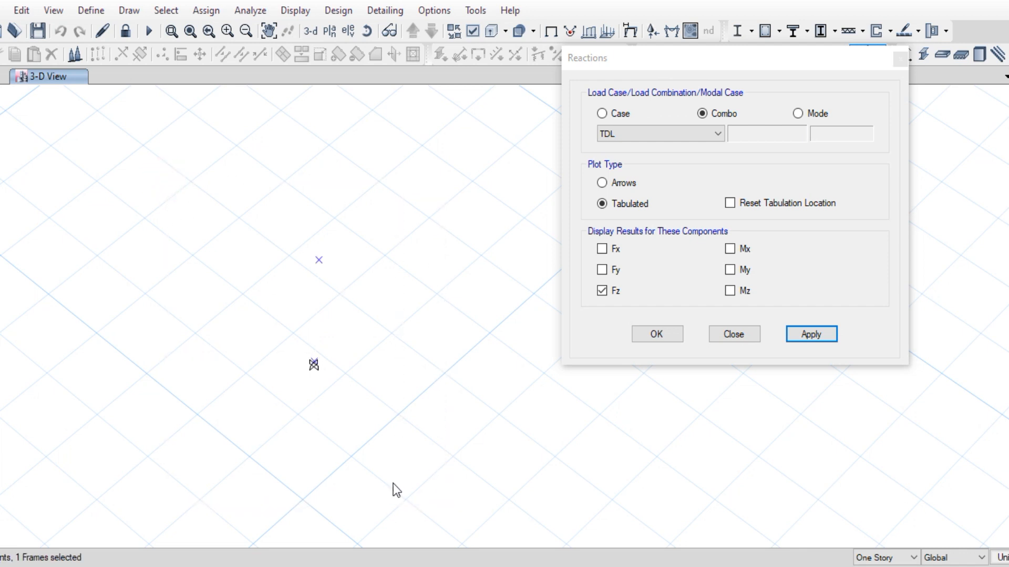
left_click(317, 309)
left_click(315, 302)
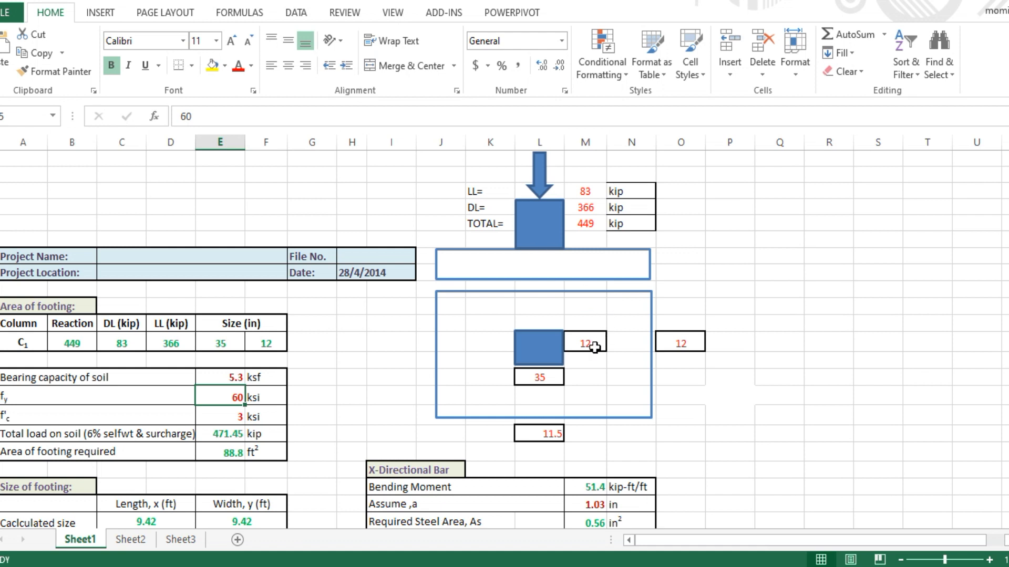
Replace the 12 in column dimensions with 24 in both column-size cells
left_click(592, 347)
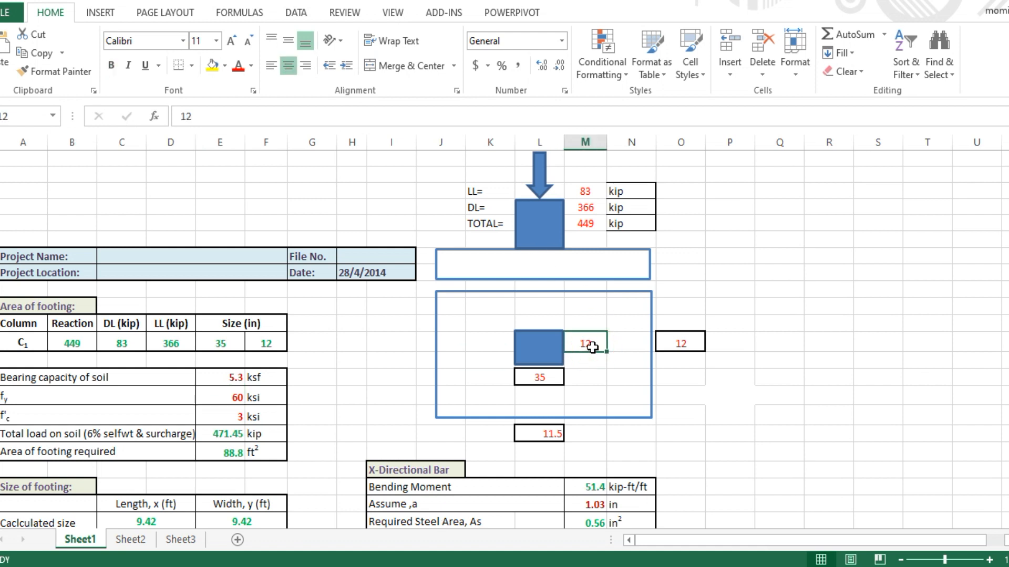
type("24")
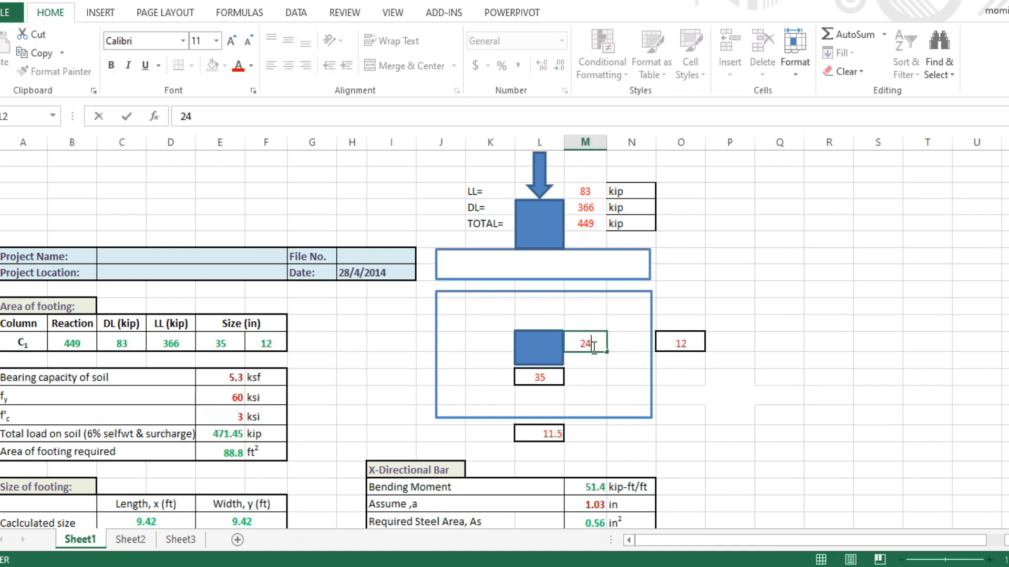
left_click(546, 377)
type("24")
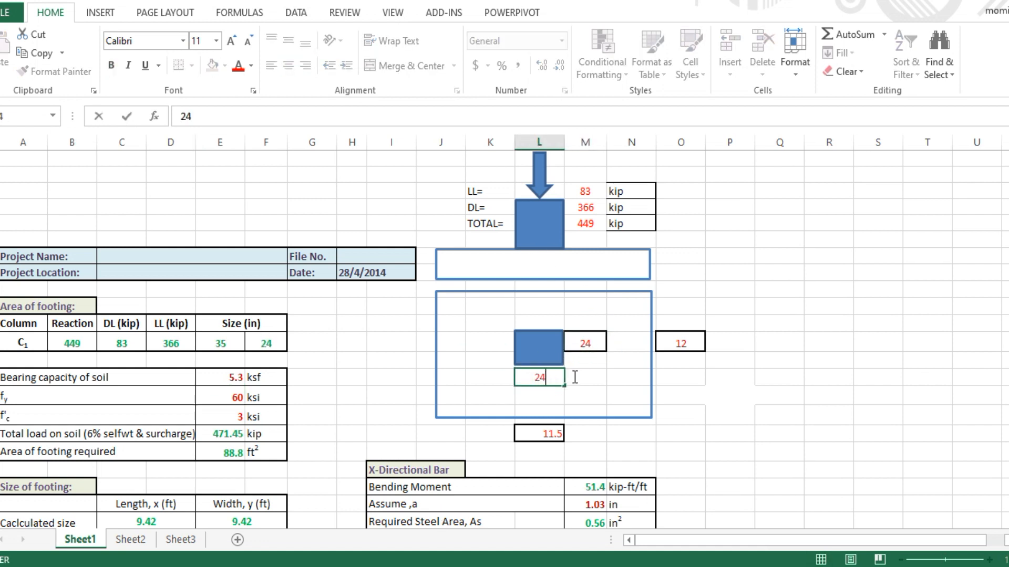
left_click(723, 358)
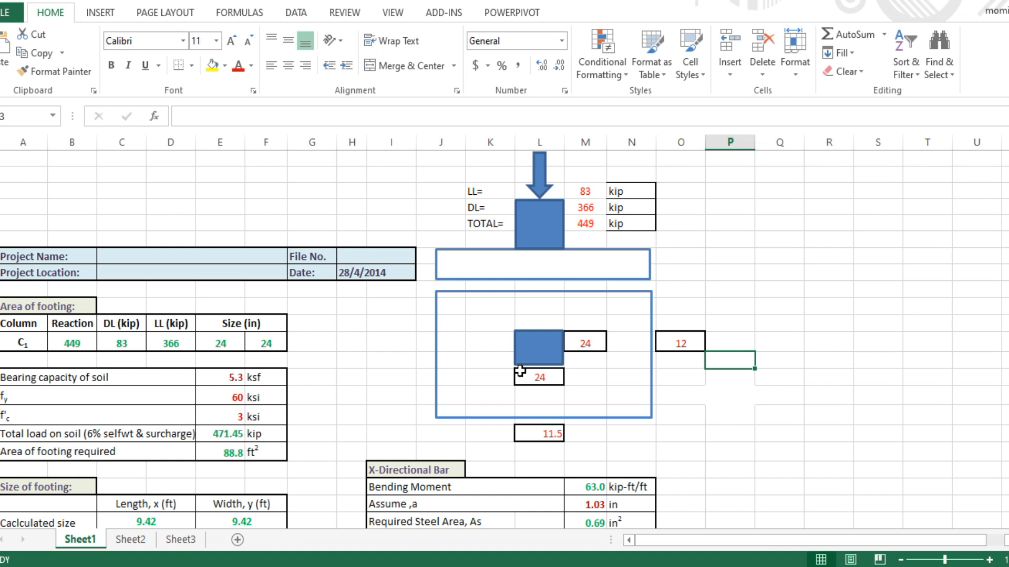
Rewrite the first column dimension as =24+2 so it reads 26
double_click(597, 343)
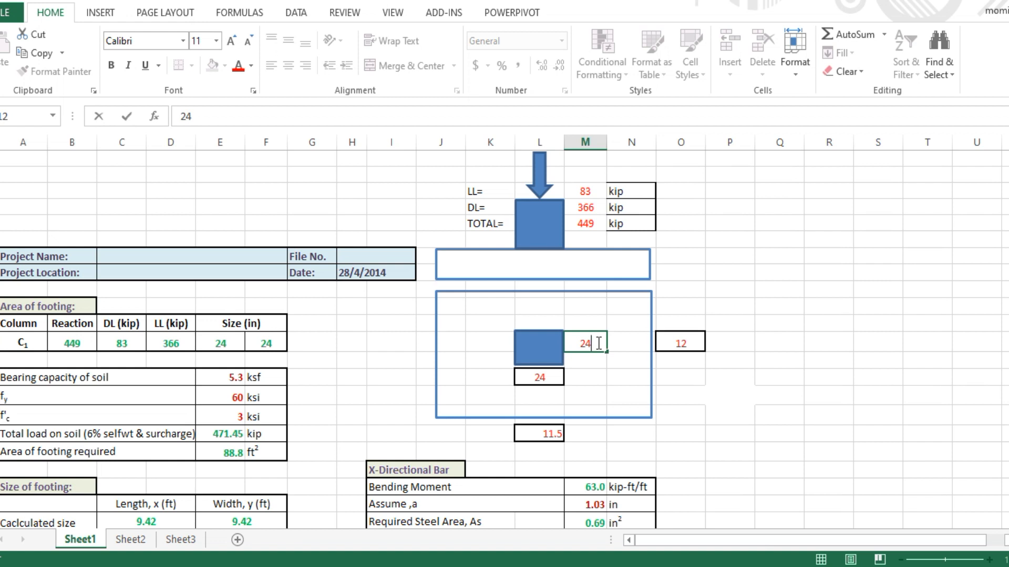
type("+2")
left_click(564, 343)
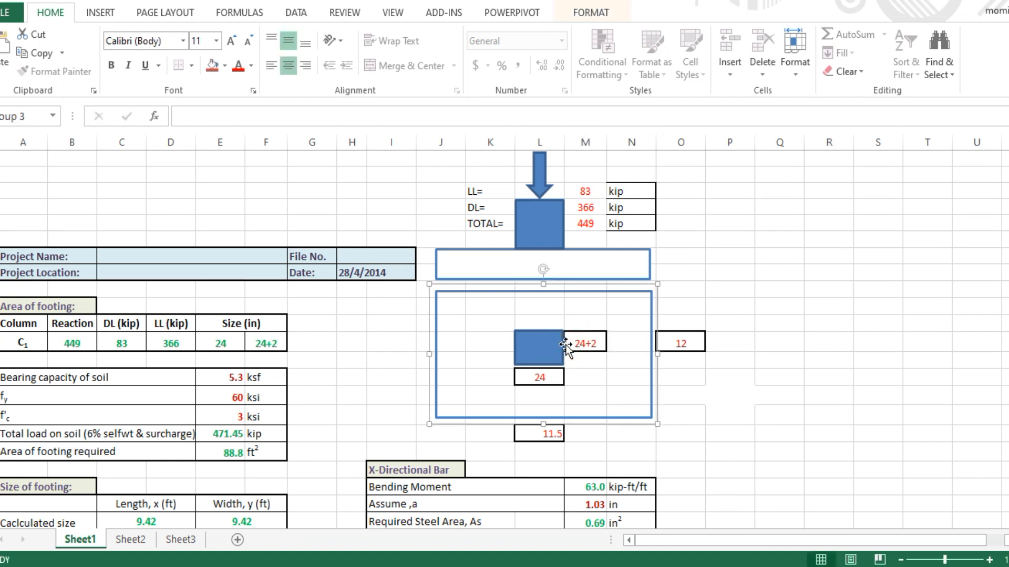
double_click(571, 343)
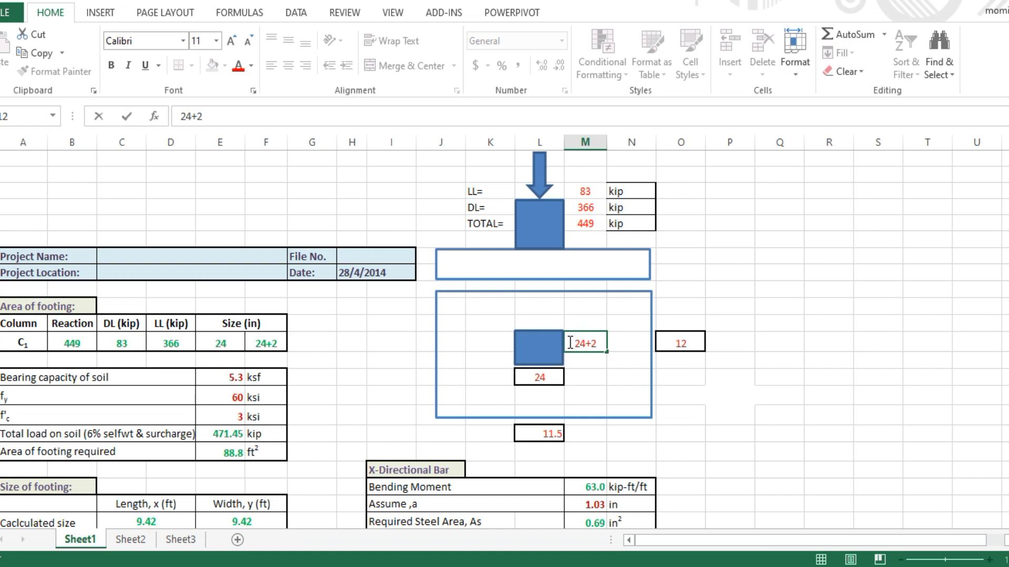
type("=")
left_click(523, 377)
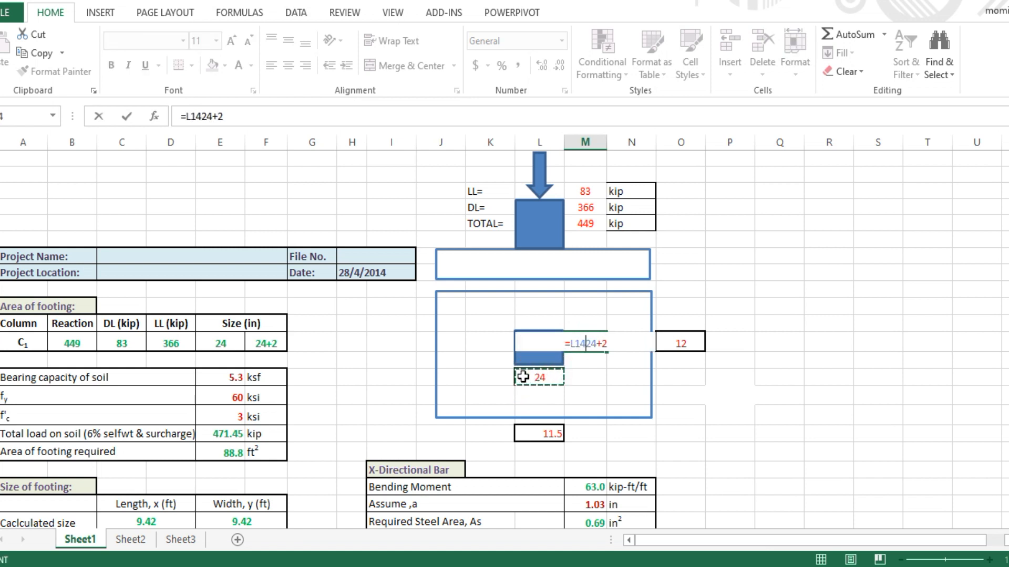
key("BackSpace")
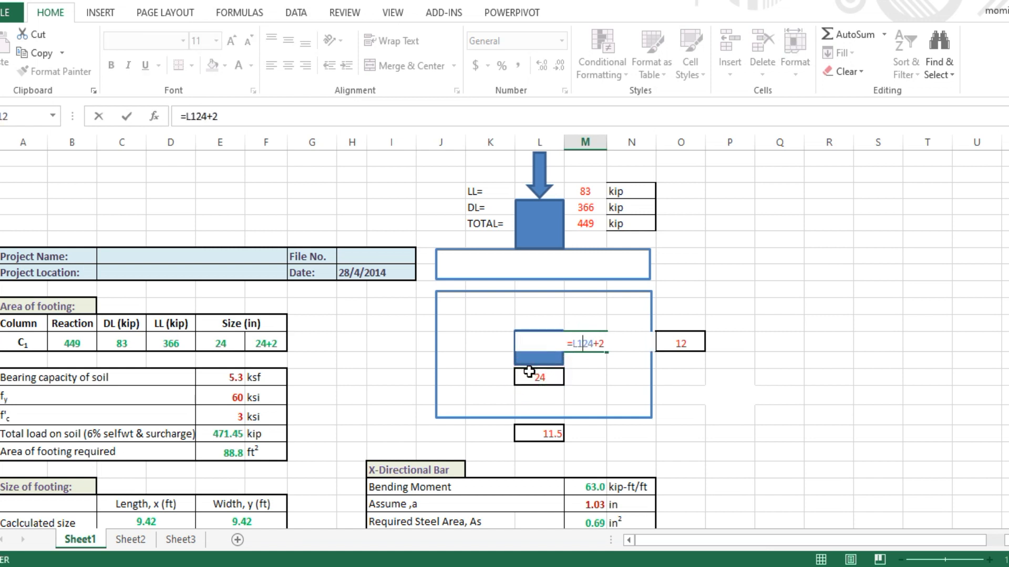
key("BackSpace")
key("BackSpace")
left_click(529, 374)
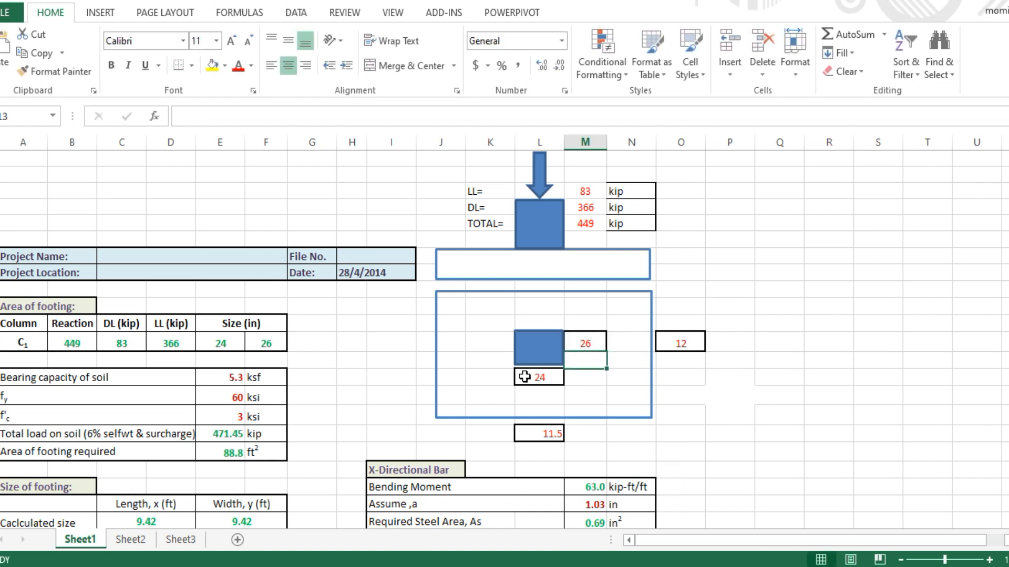
Rewrite the second column dimension (L14) as =24+2, making the column 26 by 26 in
double_click(527, 380)
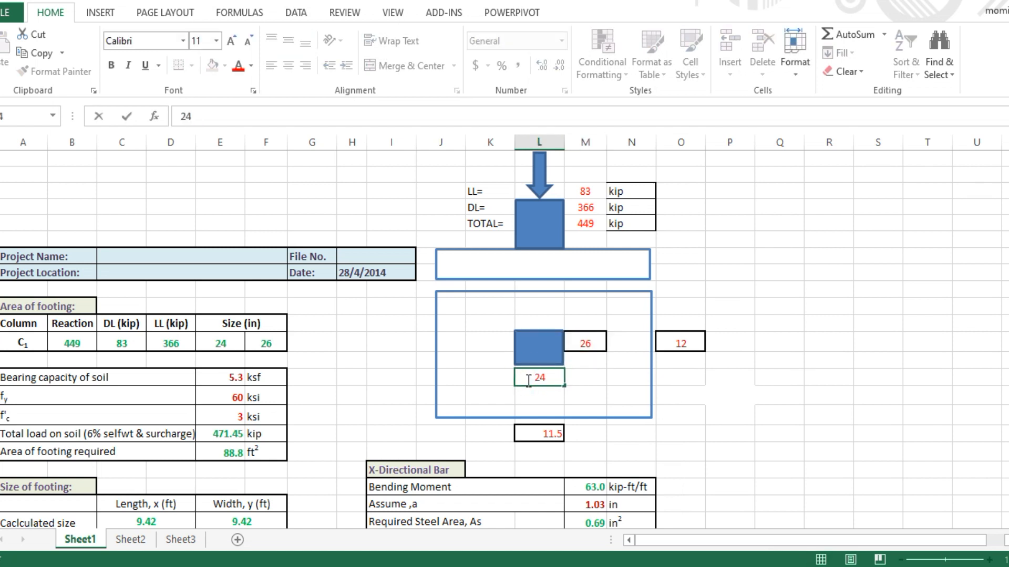
type("=")
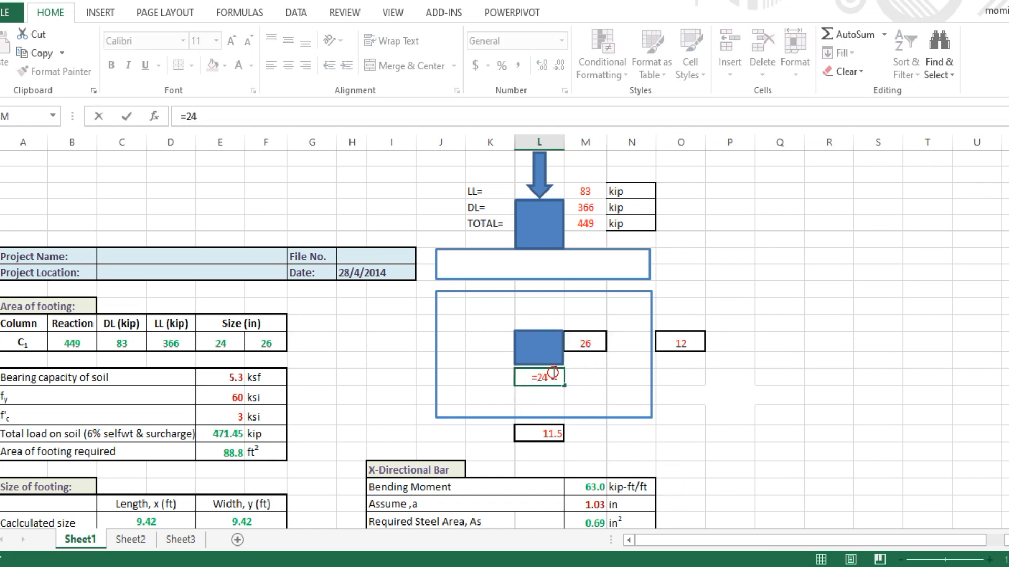
left_click(553, 373)
type("+2")
key("Return")
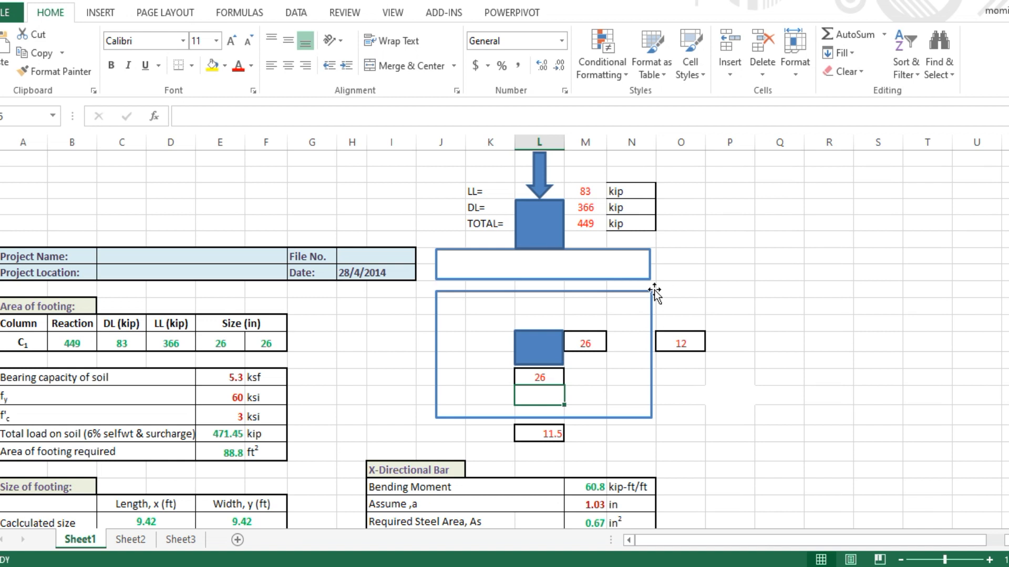
left_click(397, 325)
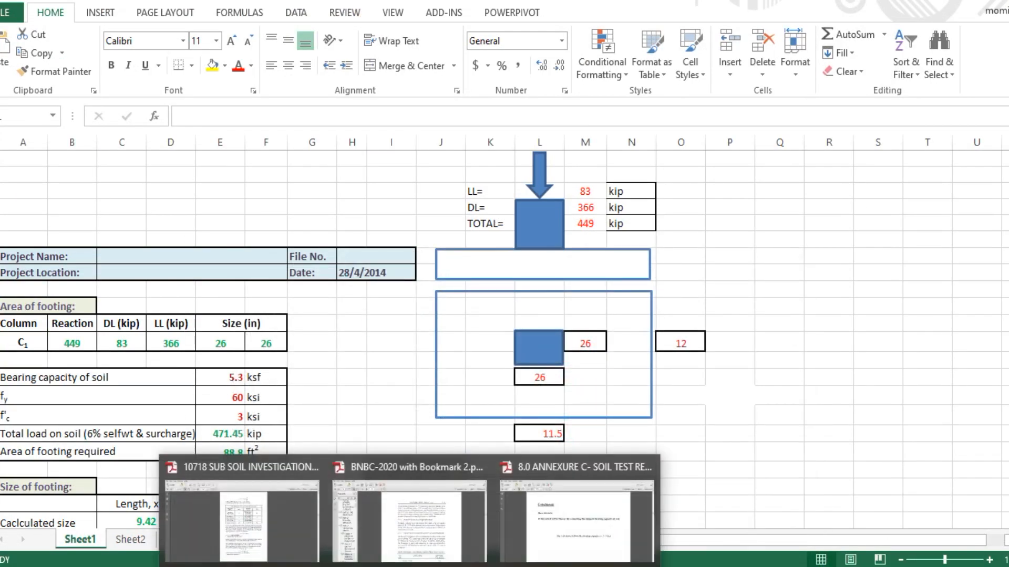
left_click(541, 533)
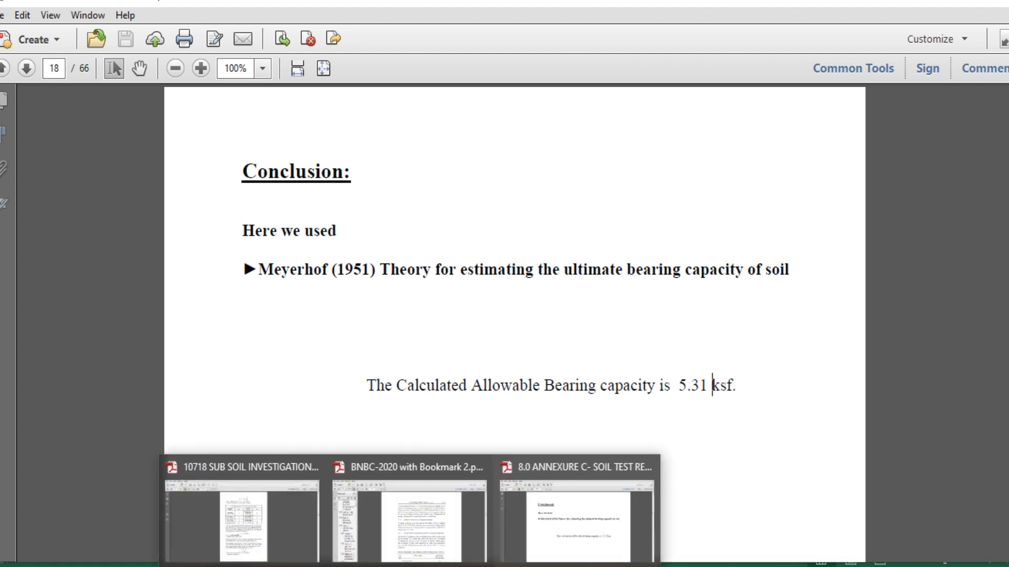
left_click(498, 566)
left_click(322, 415)
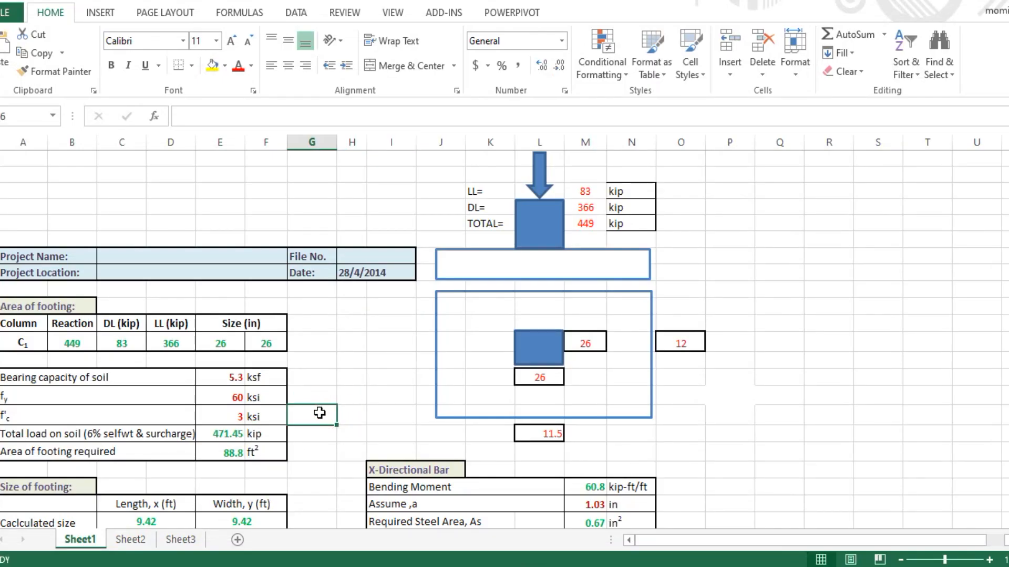
Relabel the Total load on soil row from 6% to 10% selfwt
scroll(331, 418, "down", 1)
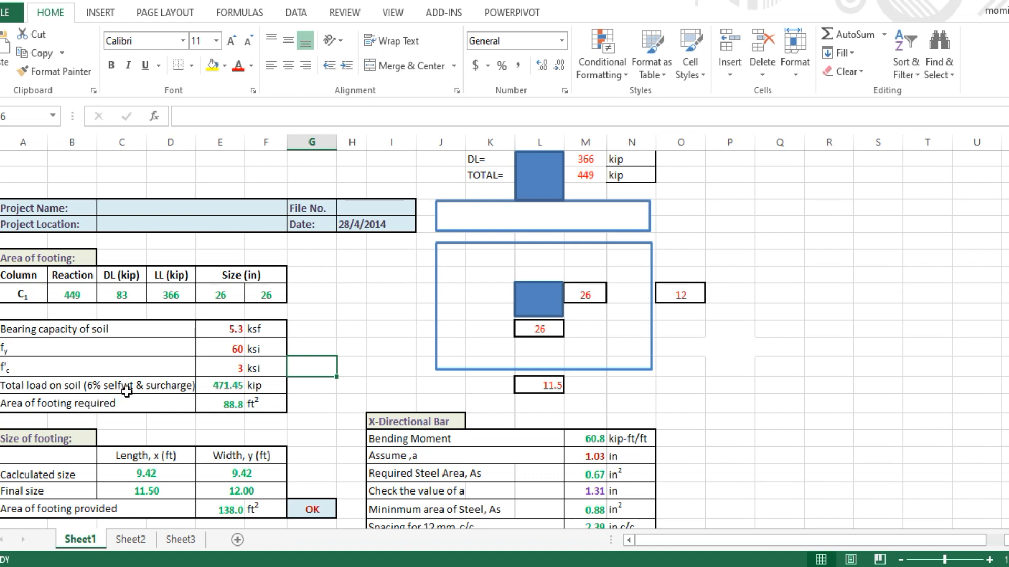
double_click(94, 385)
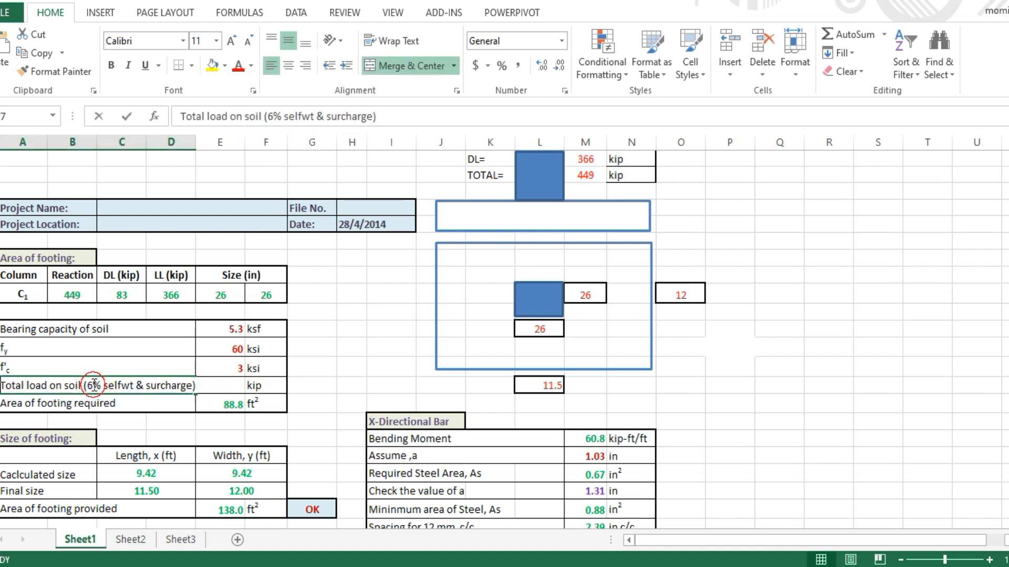
key("BackSpace")
type("10")
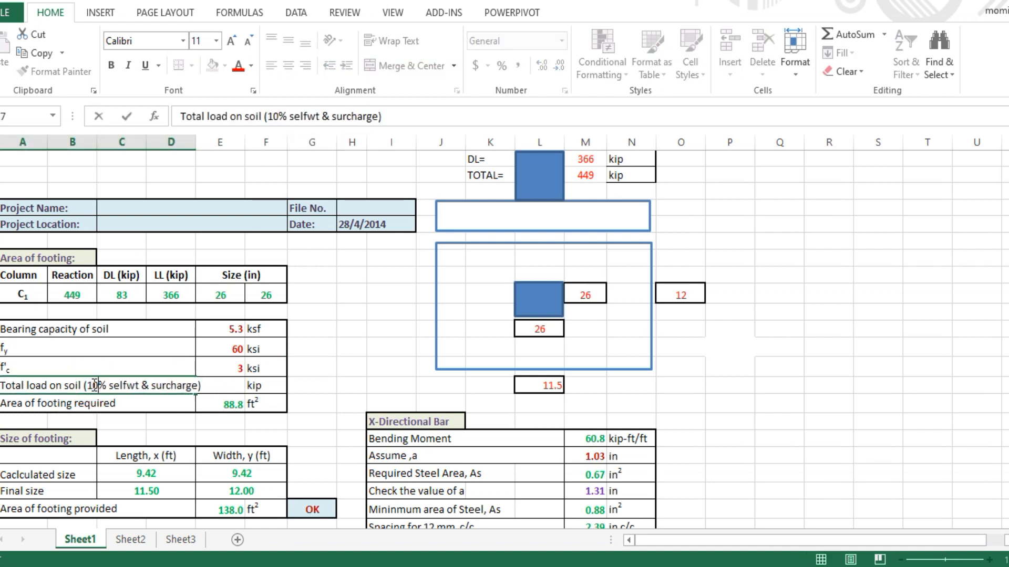
left_click(349, 366)
Change the total soil load multiplier from 1.05 to 1.1, giving 493.9 kip
left_click(219, 389)
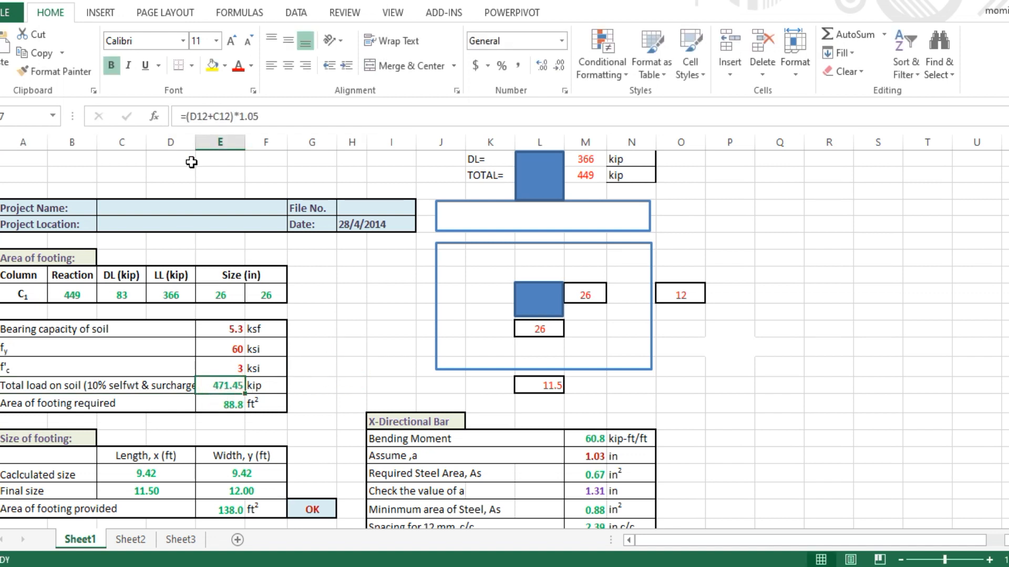
left_click(264, 116)
key("BackSpace")
key("BackSpace")
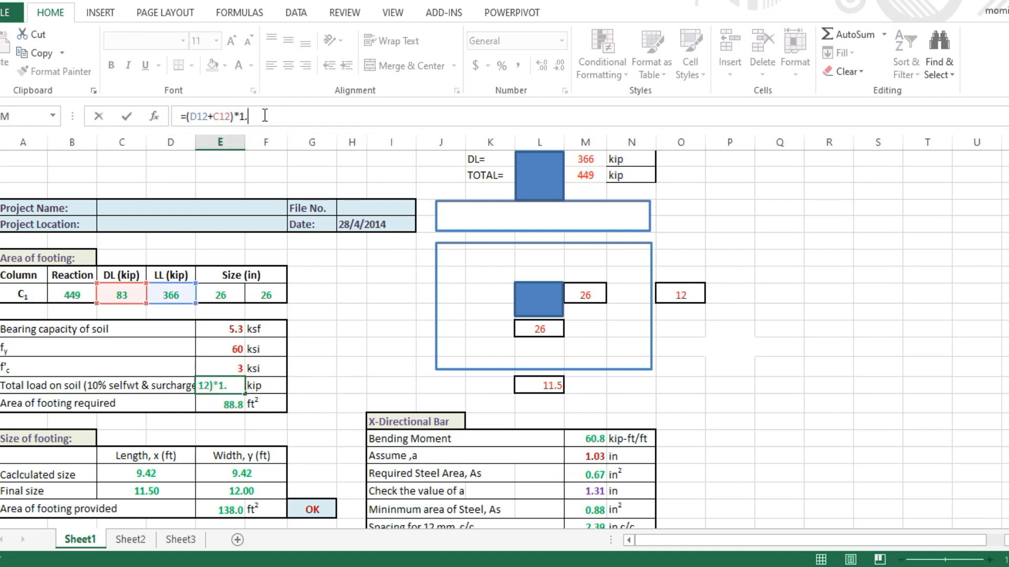
type("1")
key("Return")
left_click(370, 349)
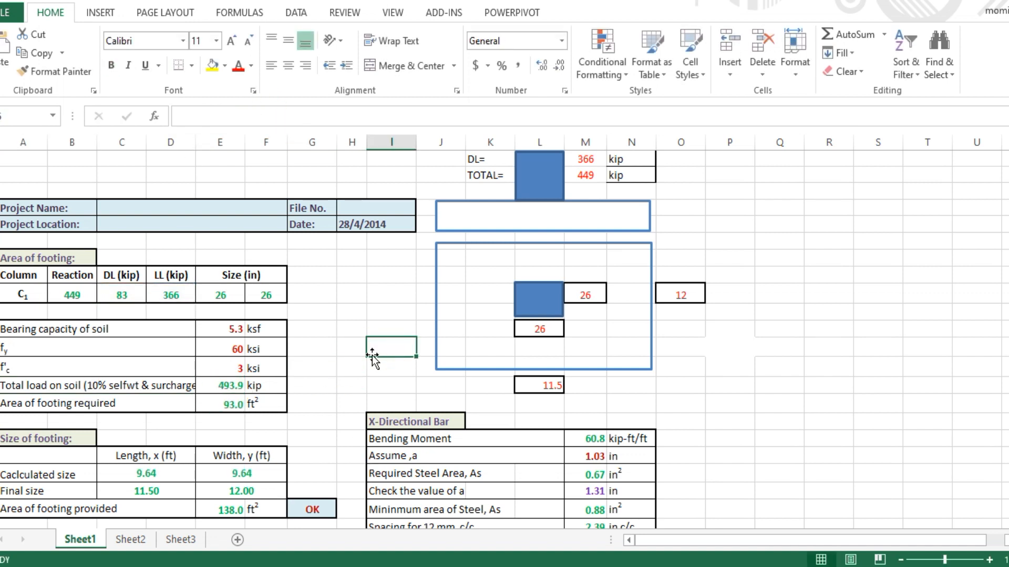
scroll(254, 376, "up", 1)
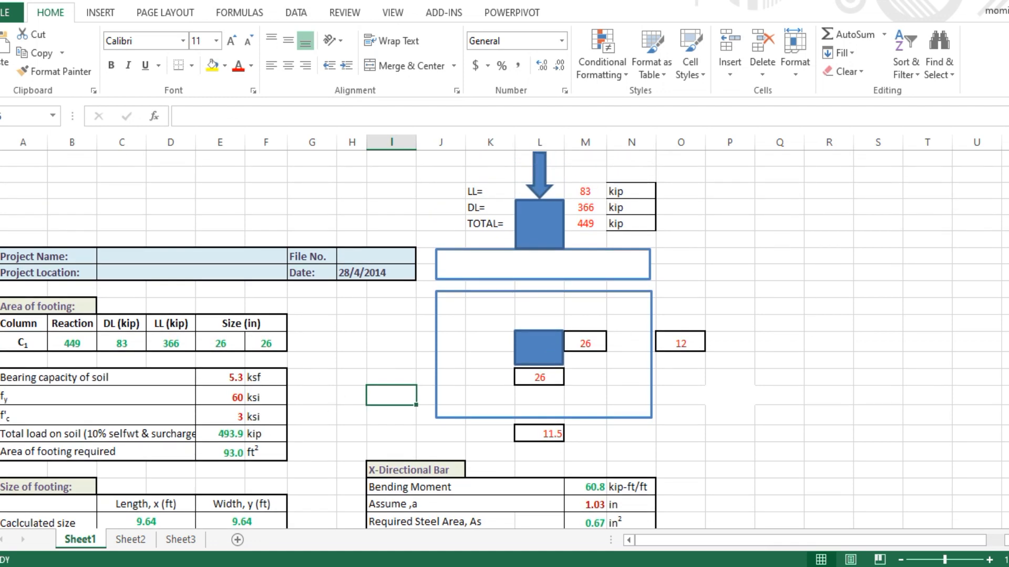
scroll(229, 348, "down", 1)
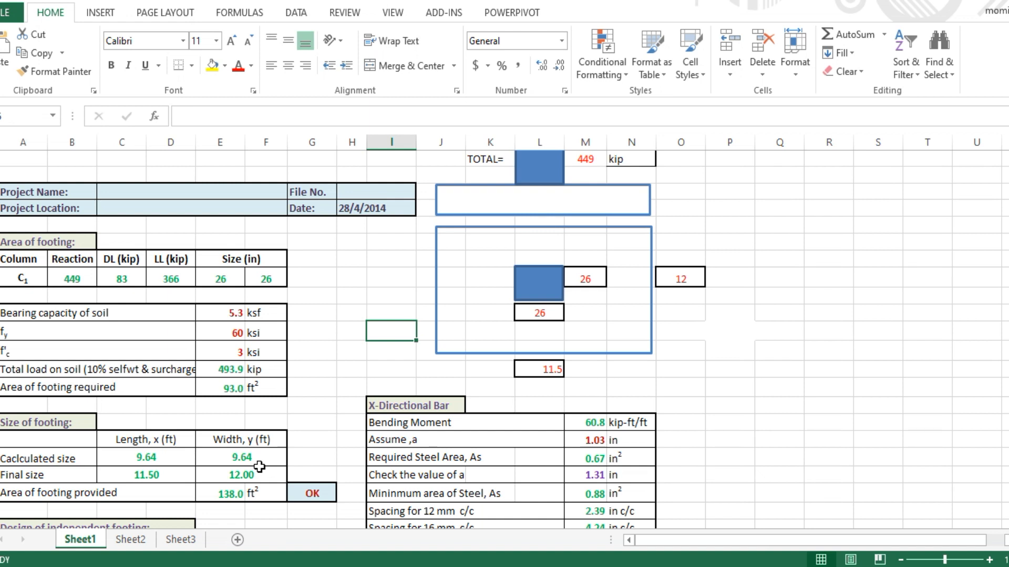
Enter 10 as the final footing length and width, then undo both overrides
left_click(161, 476)
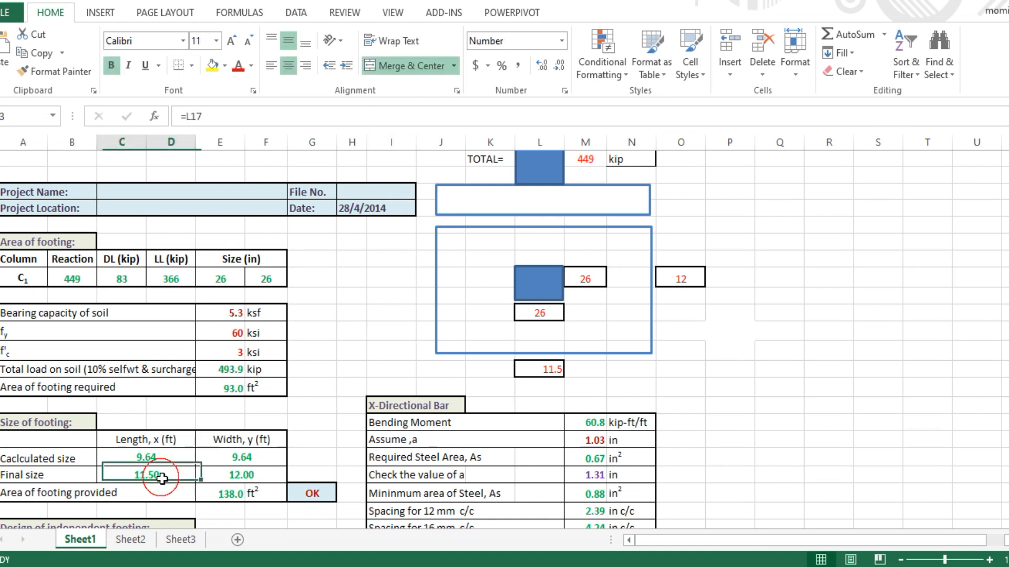
type("10")
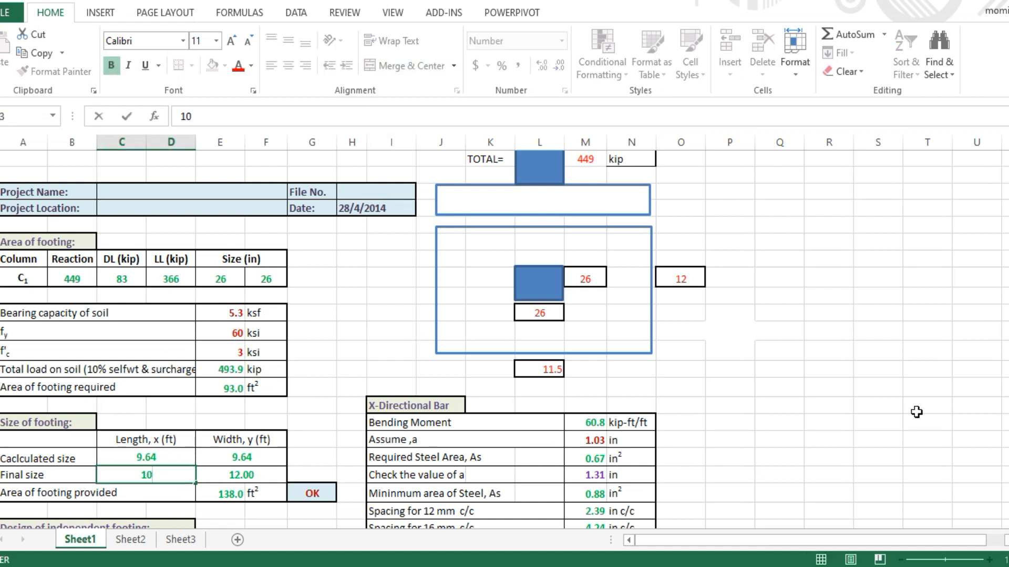
left_click(372, 315)
double_click(251, 475)
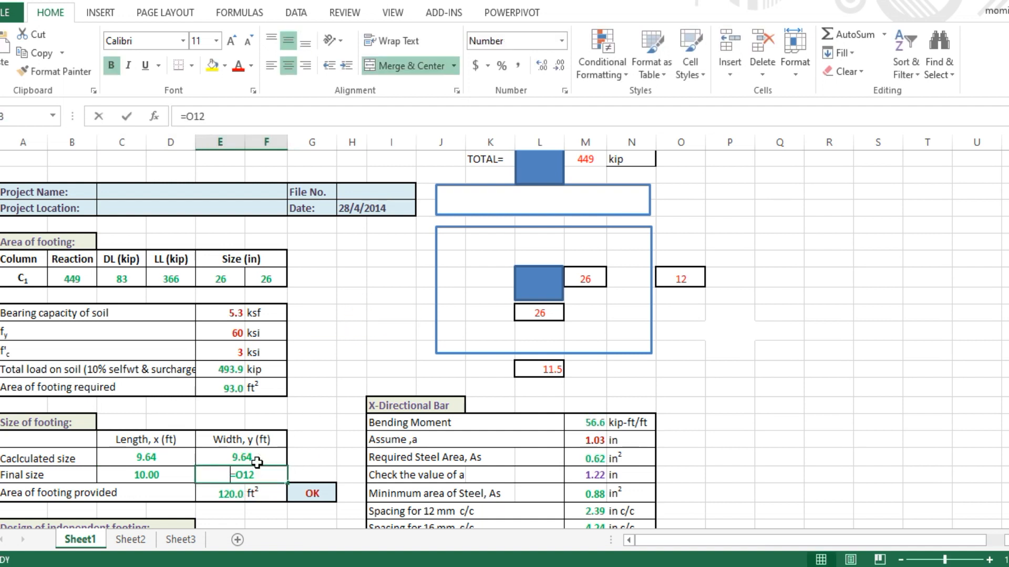
type("10")
key("Return")
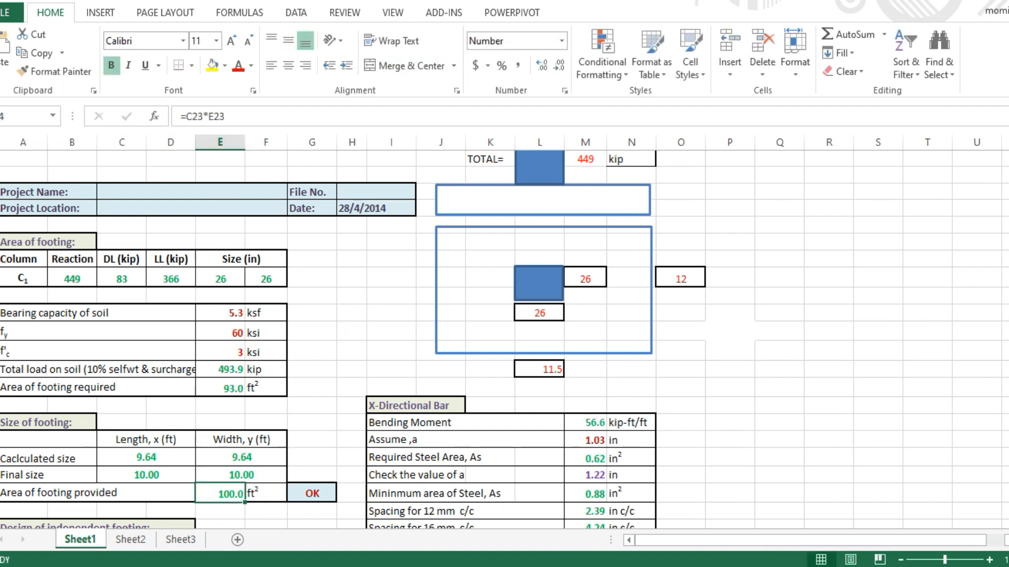
key("ctrl+z")
key("ctrl+z")
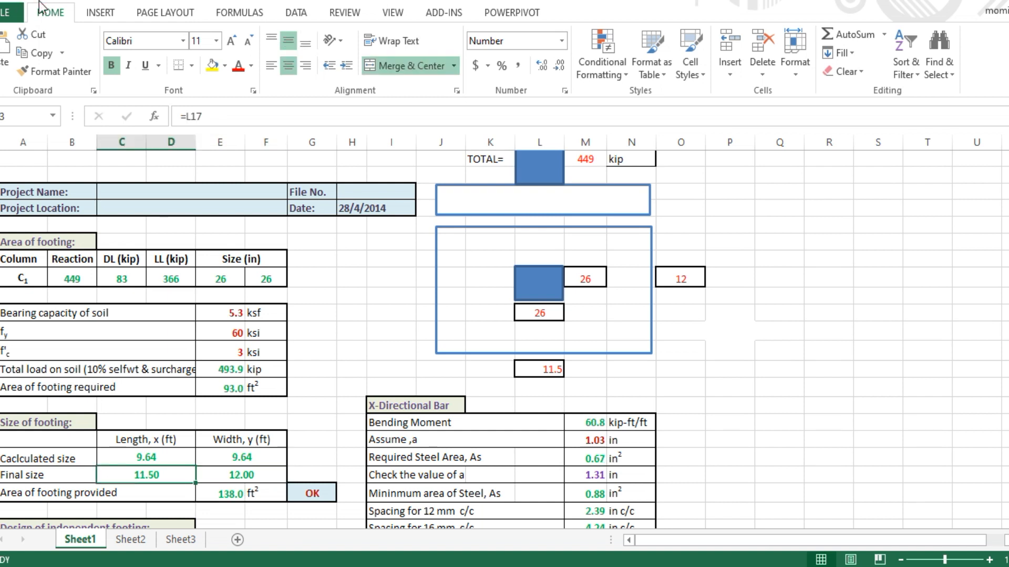
Set the footing width and length inputs beside the sketch to 10 ft each
left_click(691, 274)
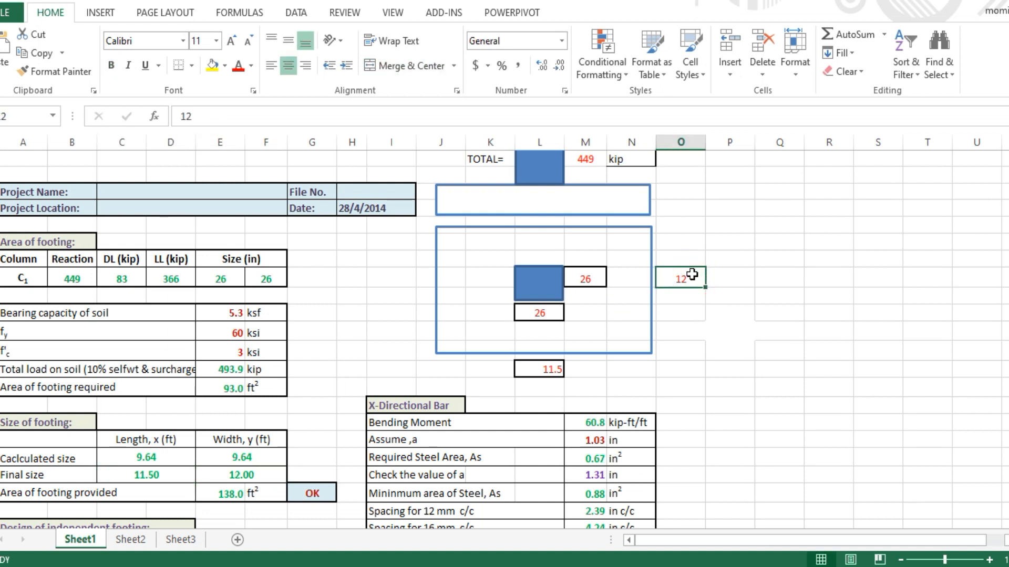
type("10")
key("Return")
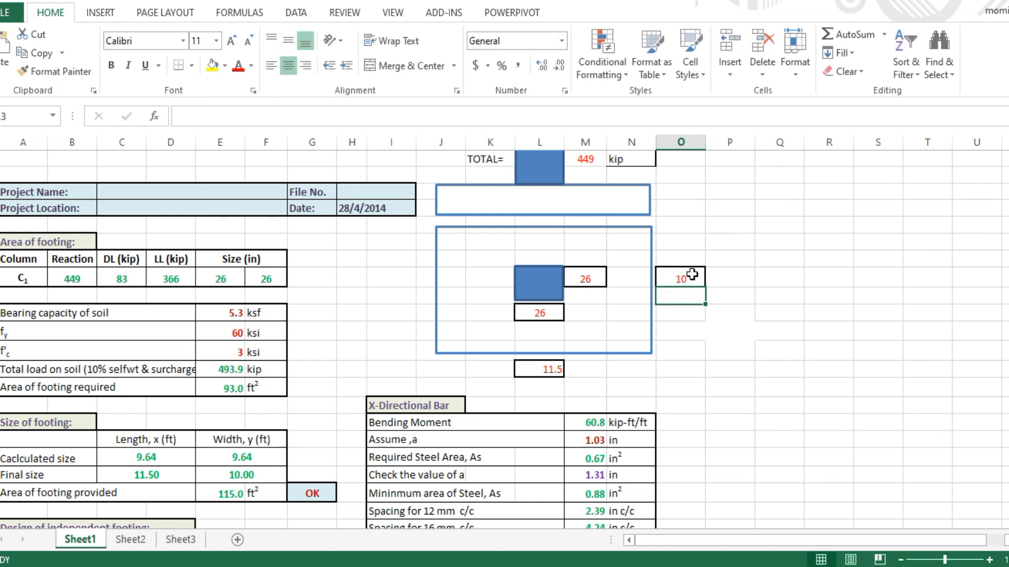
left_click(552, 367)
type("10")
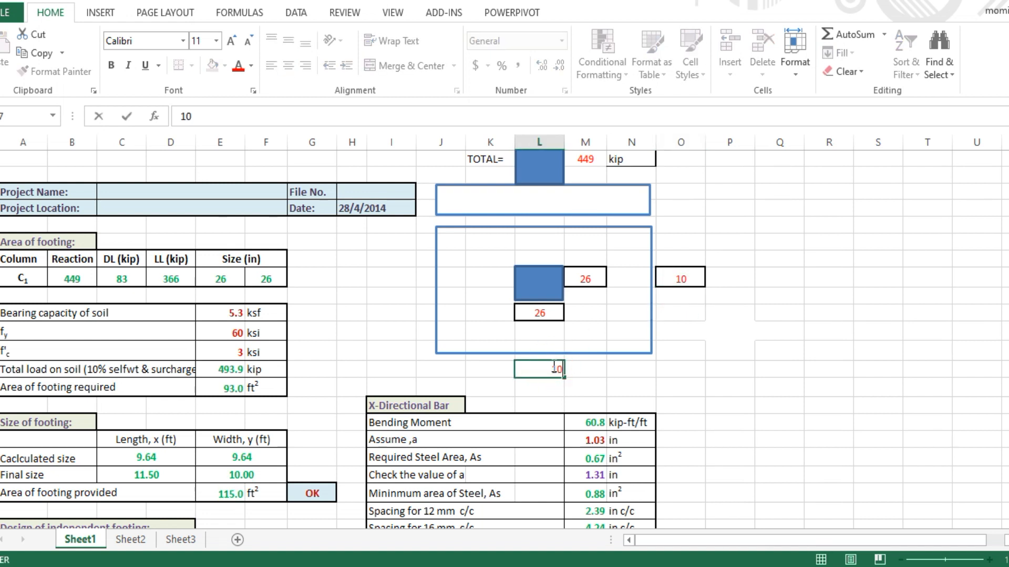
key("Return")
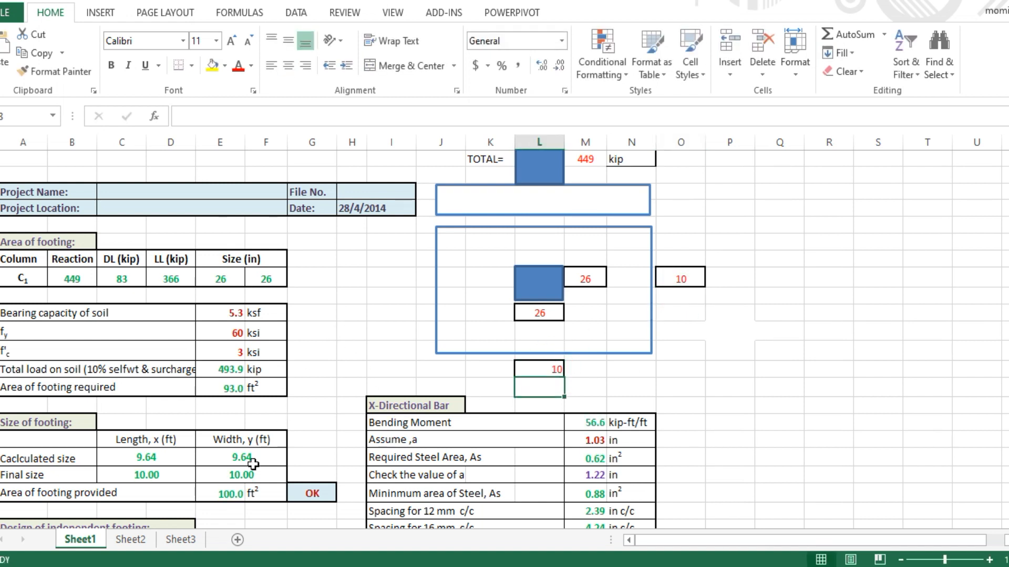
left_click(321, 332)
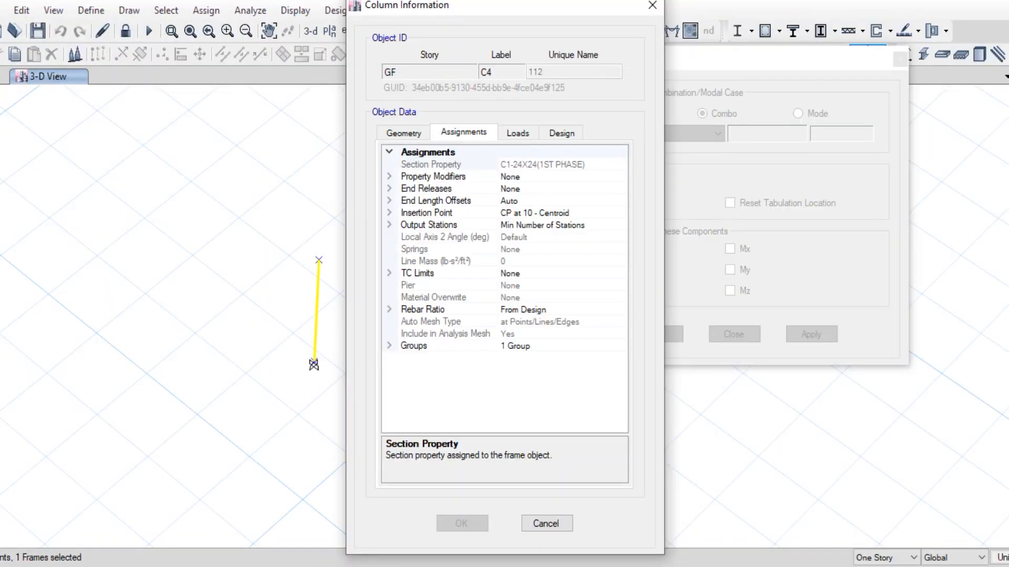
Cancel the Column Information dialog and bring up the empty SAFE window
left_click(543, 515)
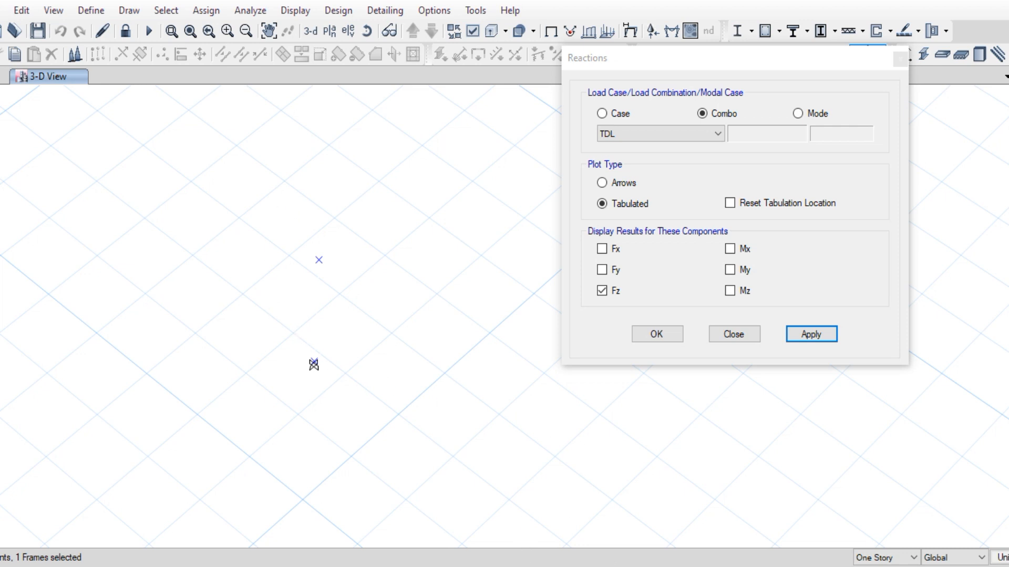
left_click(485, 564)
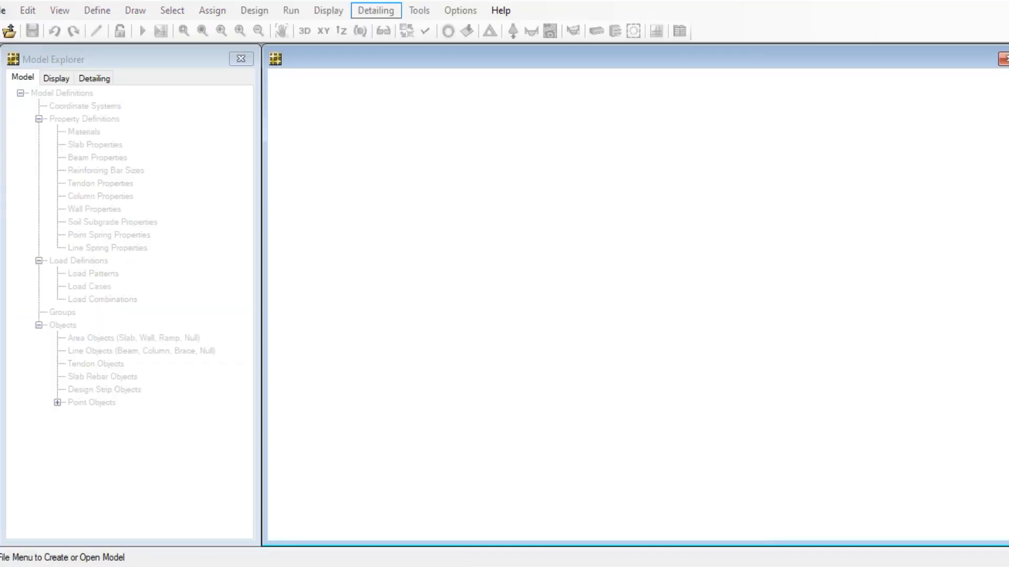
Start a new Single Footing model with left and right edge distances of 5 ft
left_click(0, 17)
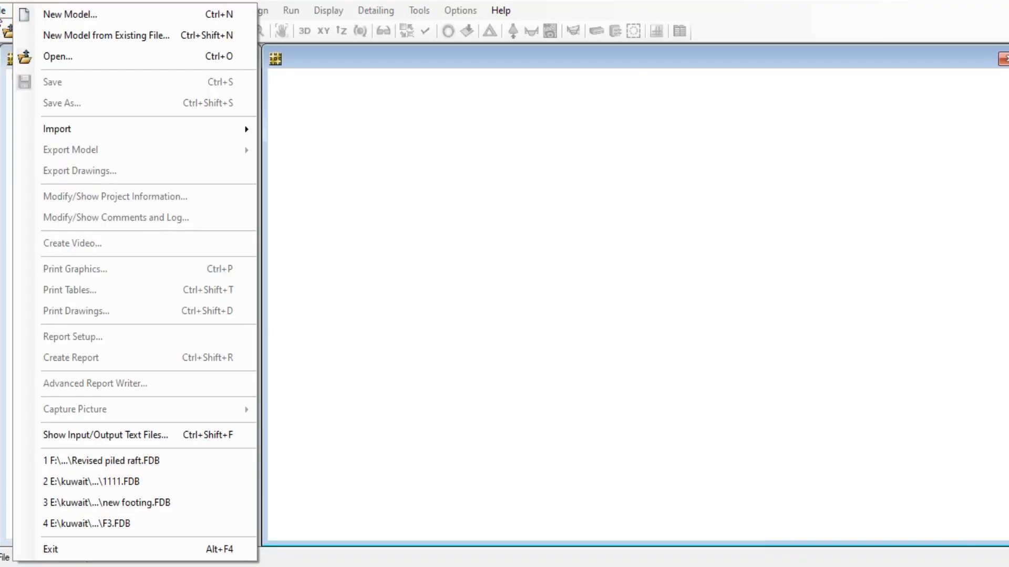
left_click(40, 15)
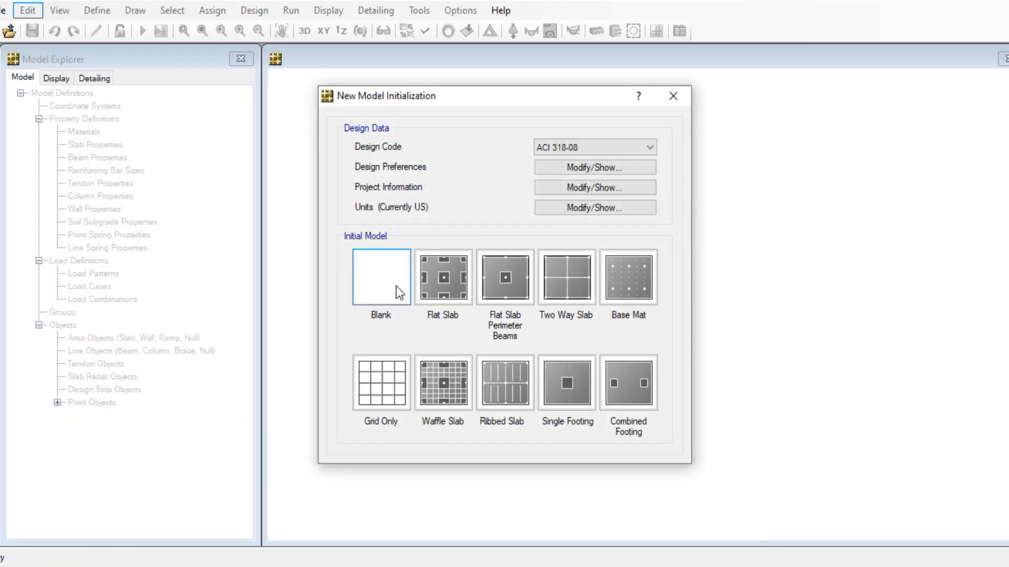
left_click(566, 380)
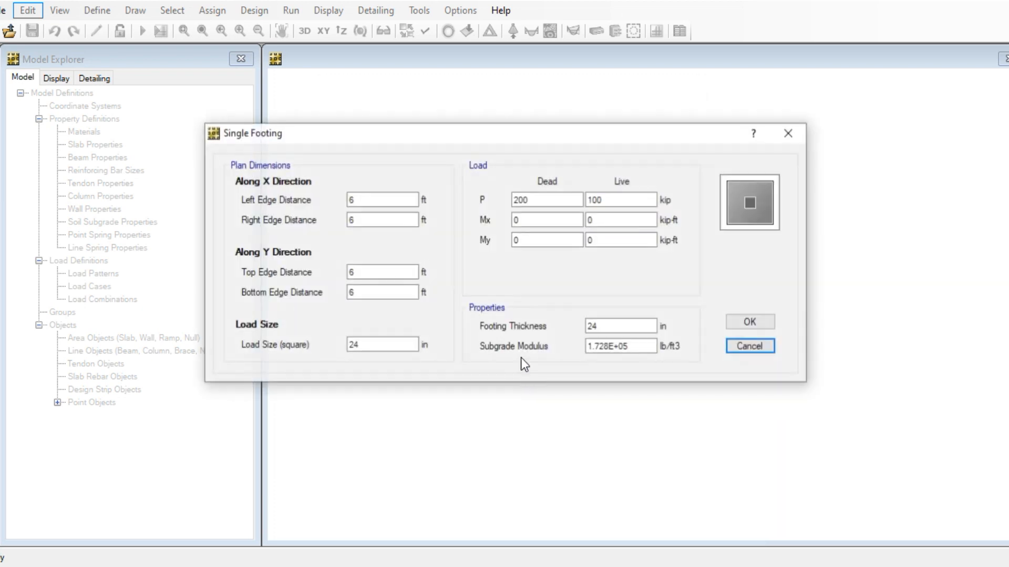
left_click(369, 205)
double_click(375, 203)
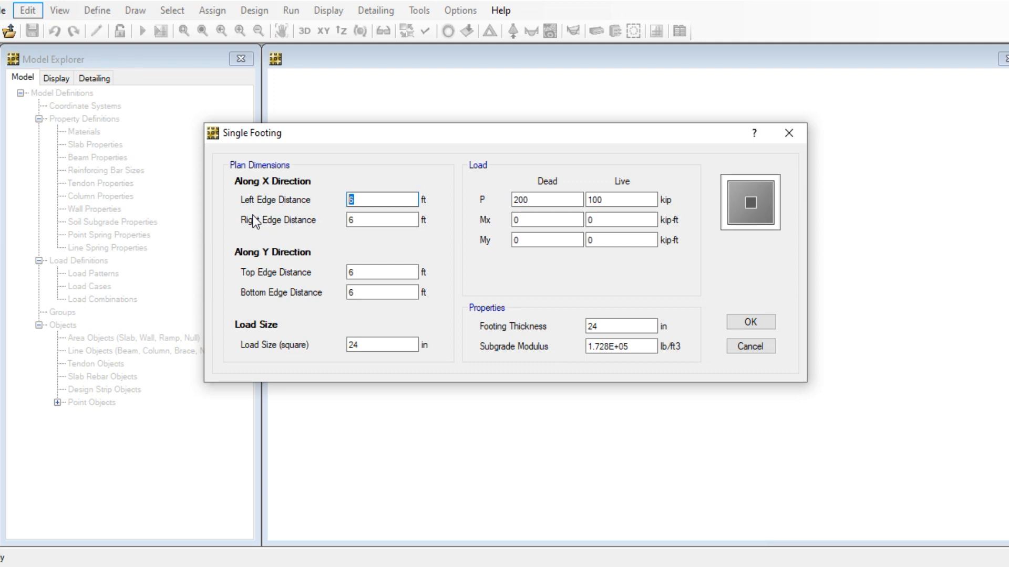
type("5")
key("Tab")
type("5")
Set top and bottom edge distances to 5 ft and the column load size to 26 in
left_click(361, 271)
double_click(368, 273)
type("5")
left_click(365, 290)
double_click(365, 289)
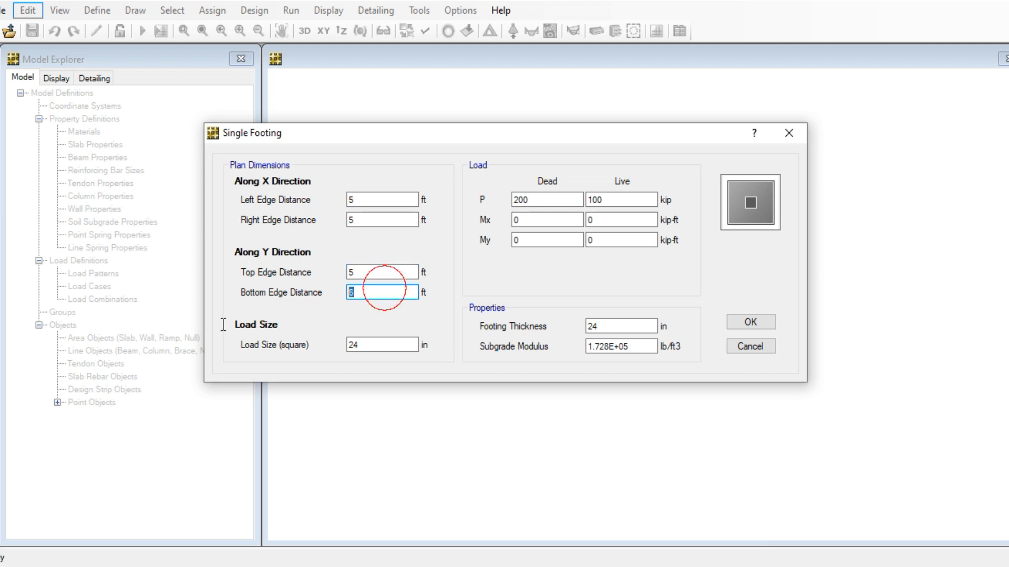
type("5")
left_click(359, 345)
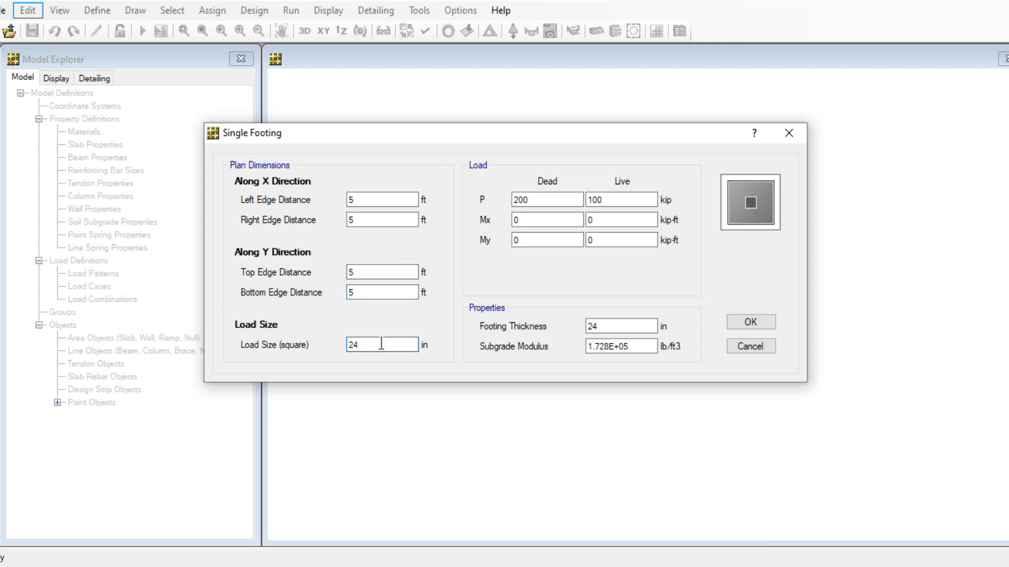
type("6")
left_click(386, 293)
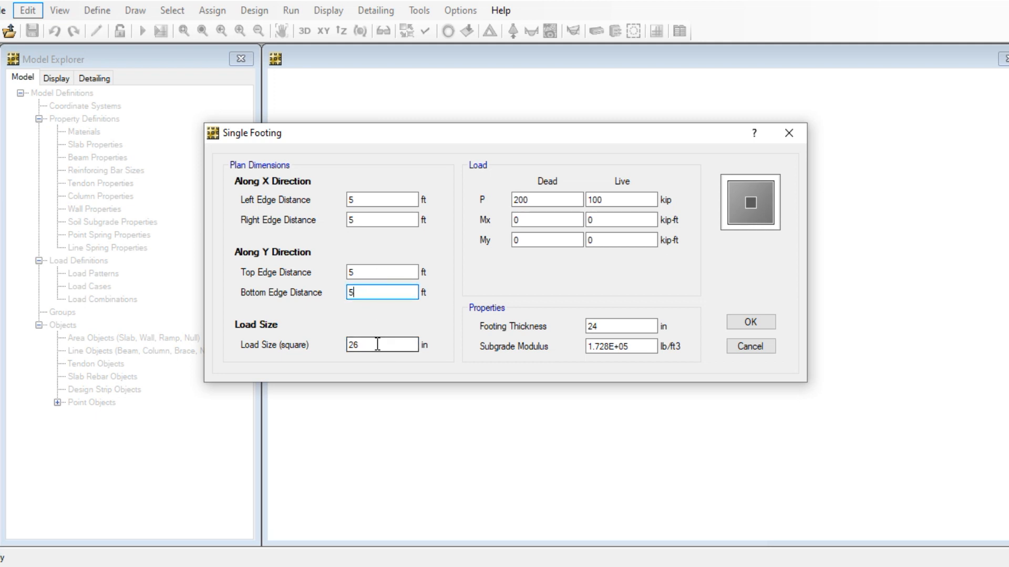
Enter 366 kip dead and 83 kip live axial column loads
left_click(546, 202)
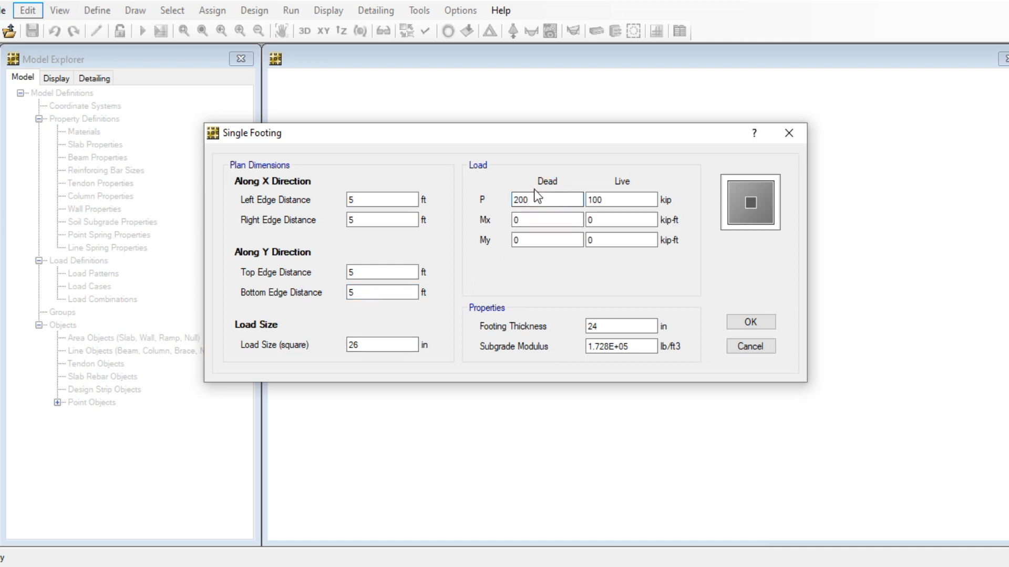
double_click(546, 200)
type("366")
left_click(609, 200)
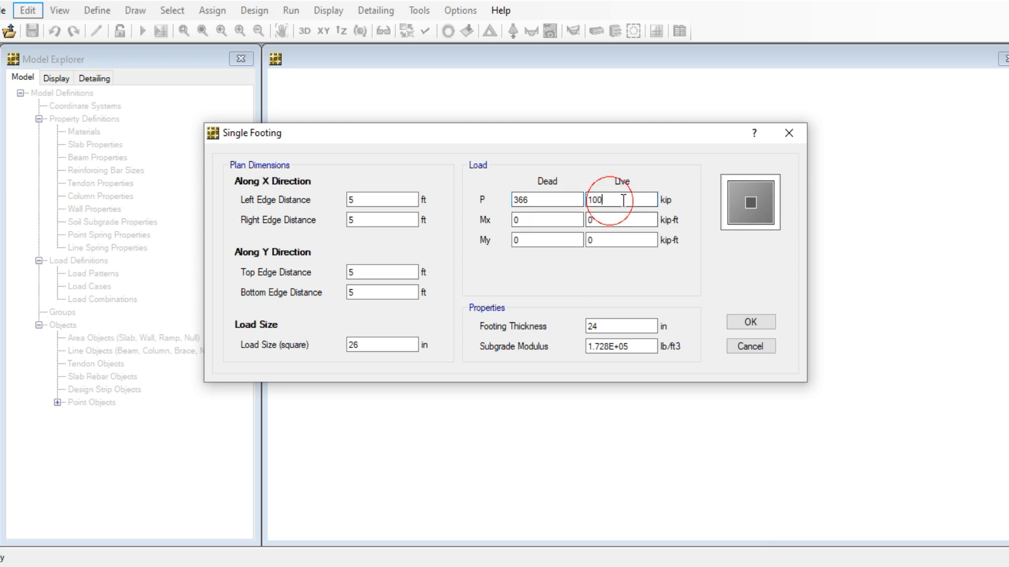
double_click(623, 201)
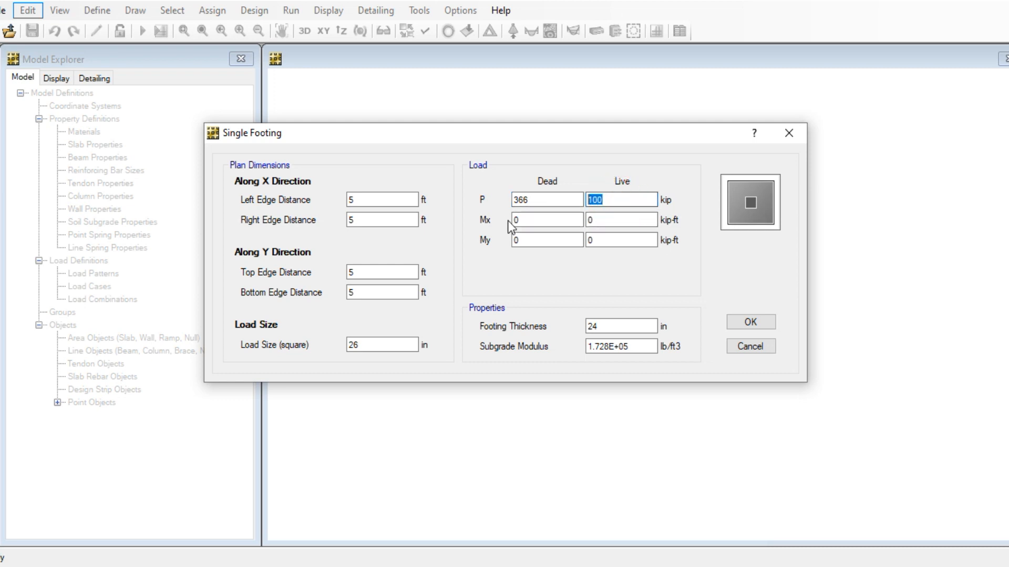
type("83")
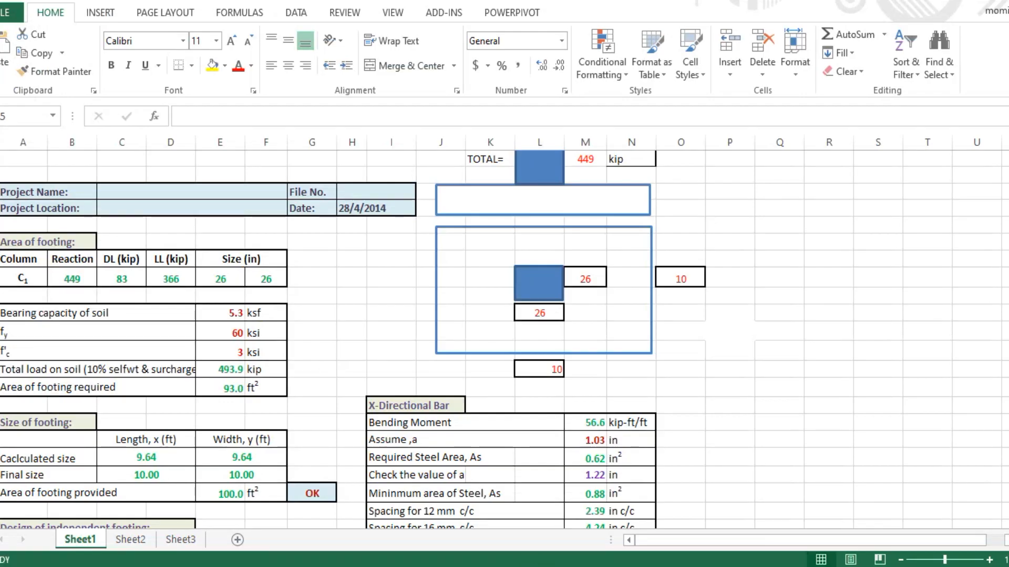
scroll(627, 332, "up", 1)
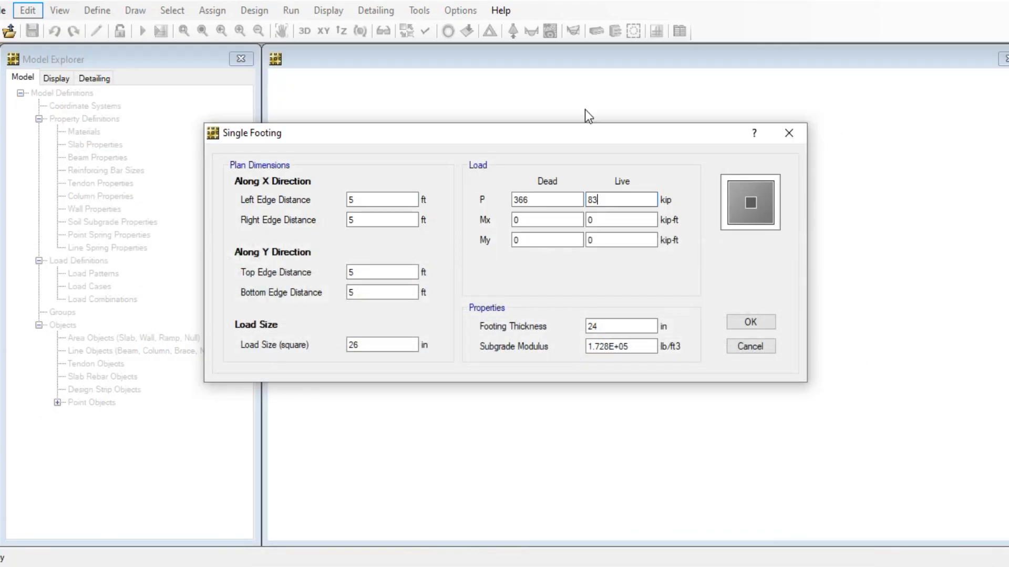
left_click(590, 220)
left_click(540, 219)
Select the 24 in footing thickness value
left_click(616, 322)
double_click(620, 325)
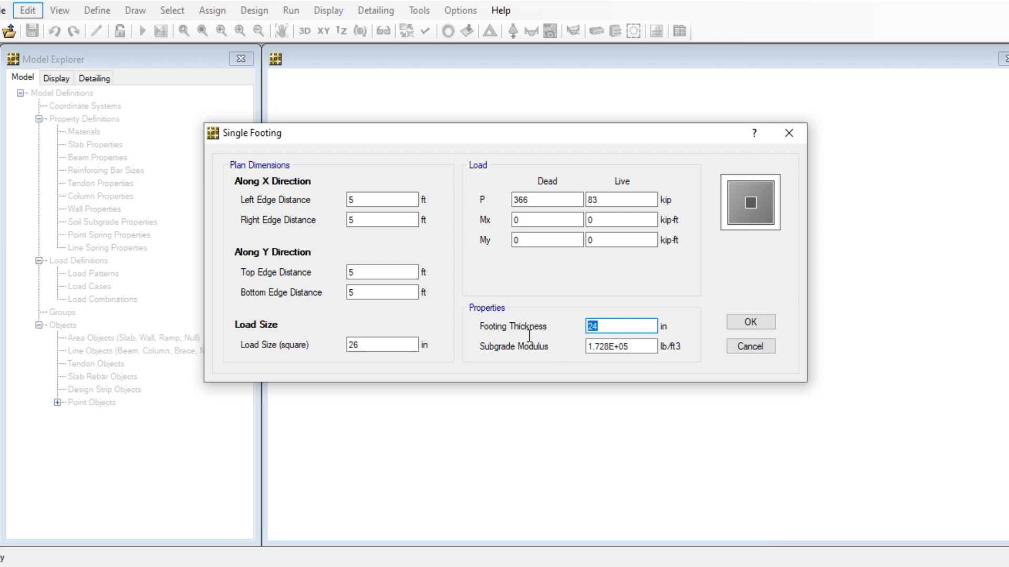
double_click(621, 326)
left_click(604, 326)
left_click_drag(622, 324, 558, 332)
Highlight the 5.31 ksf allowable bearing capacity line in the soil report, then return to Word
mouse_move(522, 565)
mouse_move(405, 564)
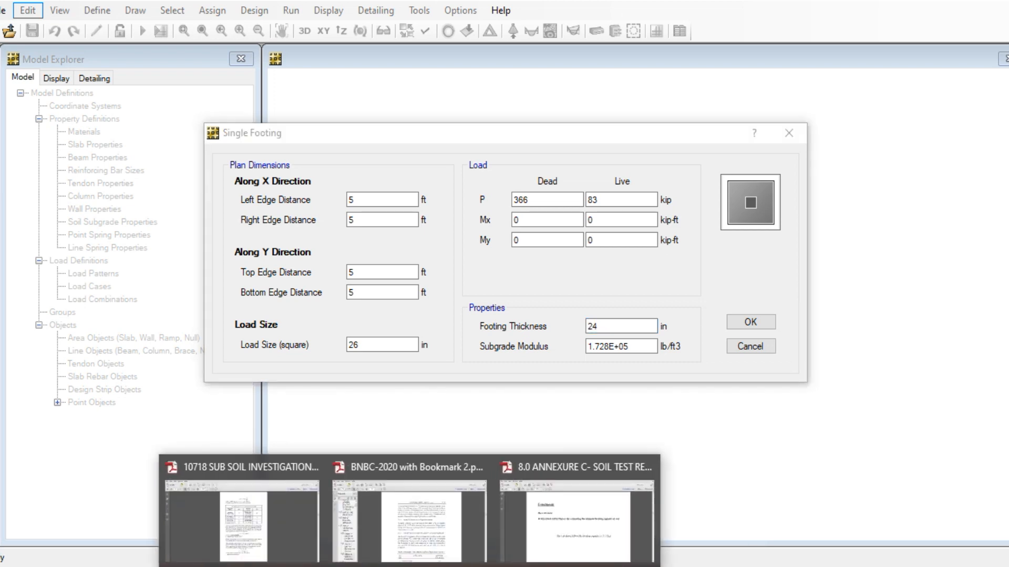
left_click(580, 515)
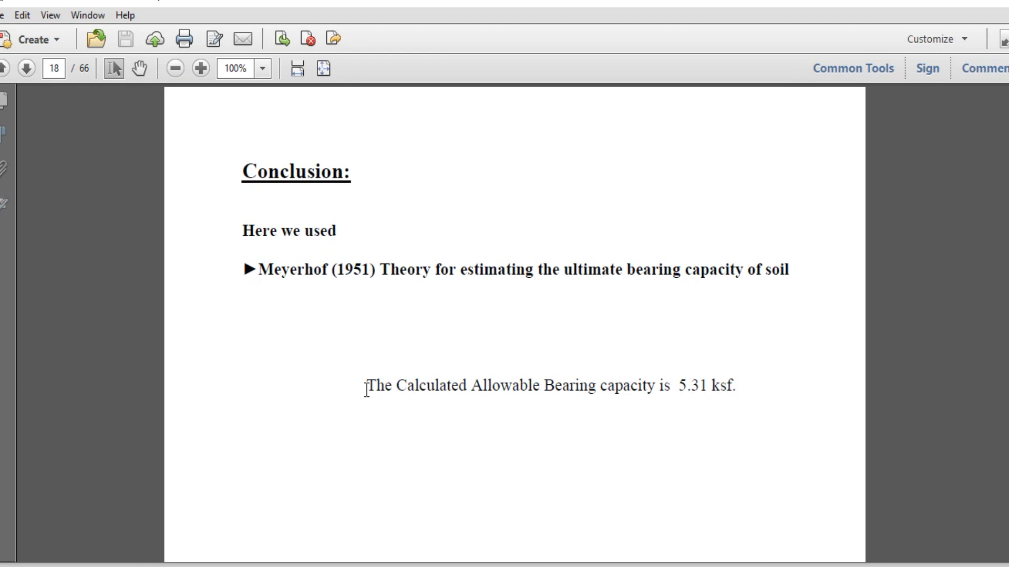
left_click_drag(368, 387, 680, 385)
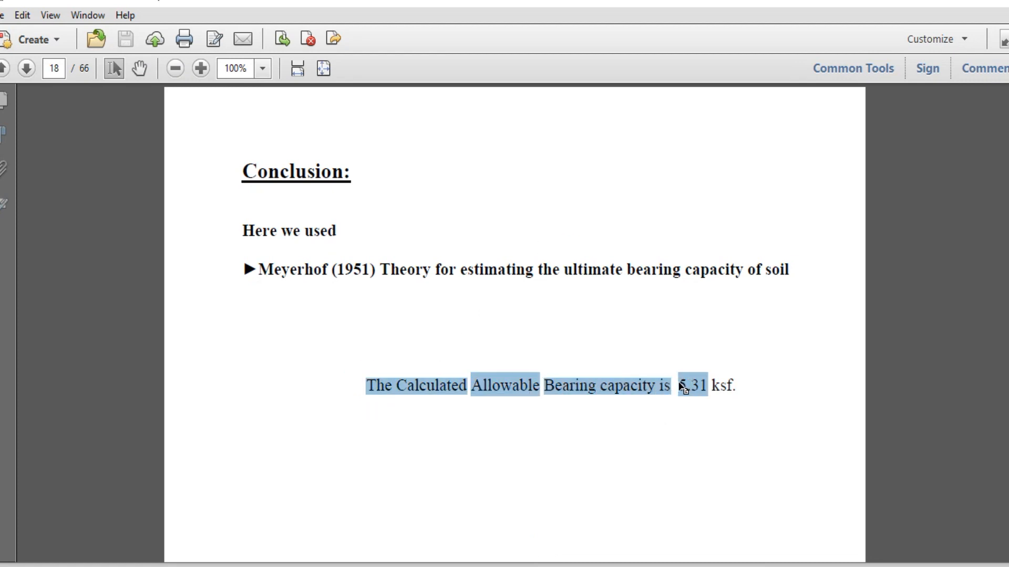
left_click(678, 387)
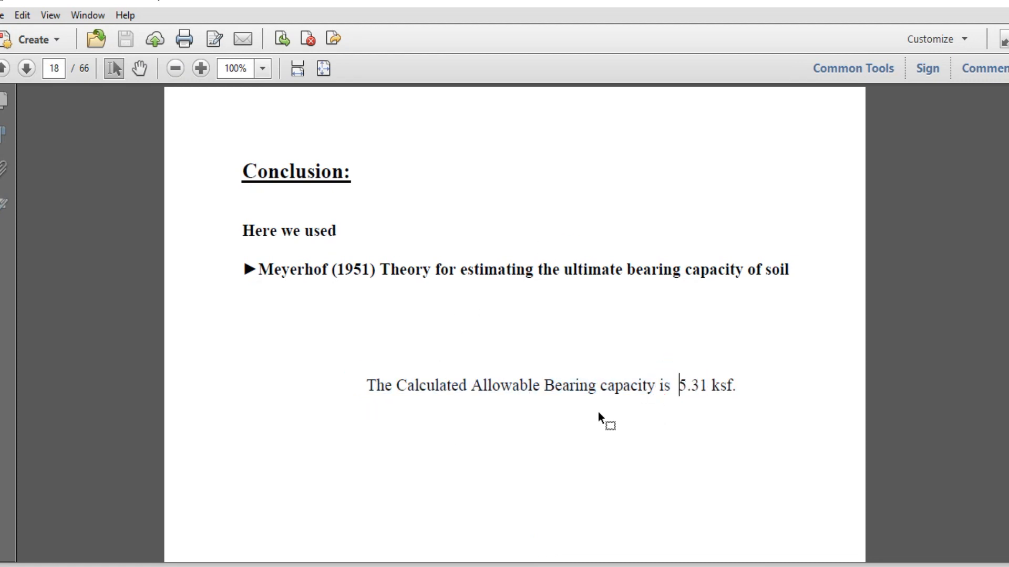
mouse_move(485, 566)
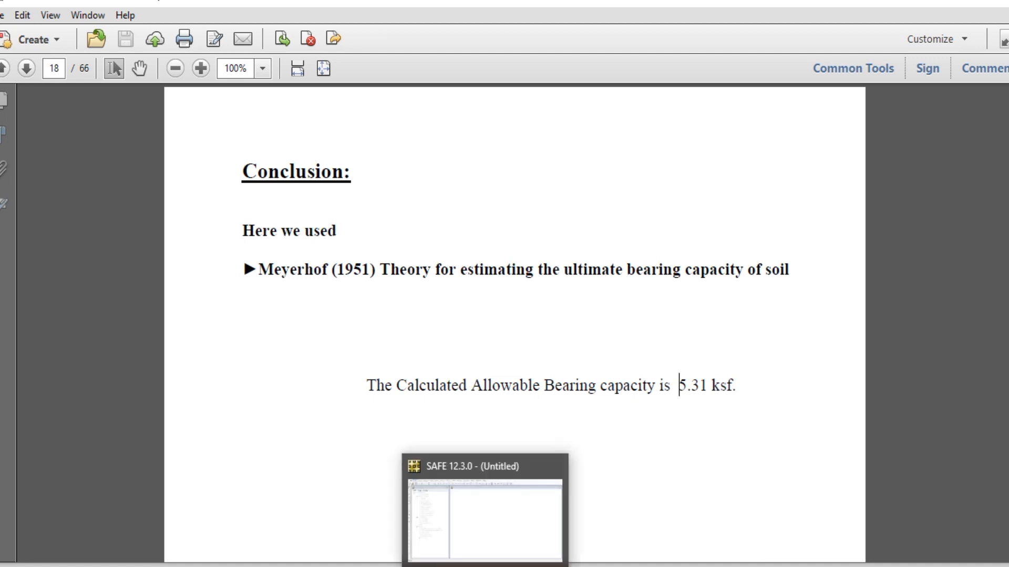
mouse_move(395, 566)
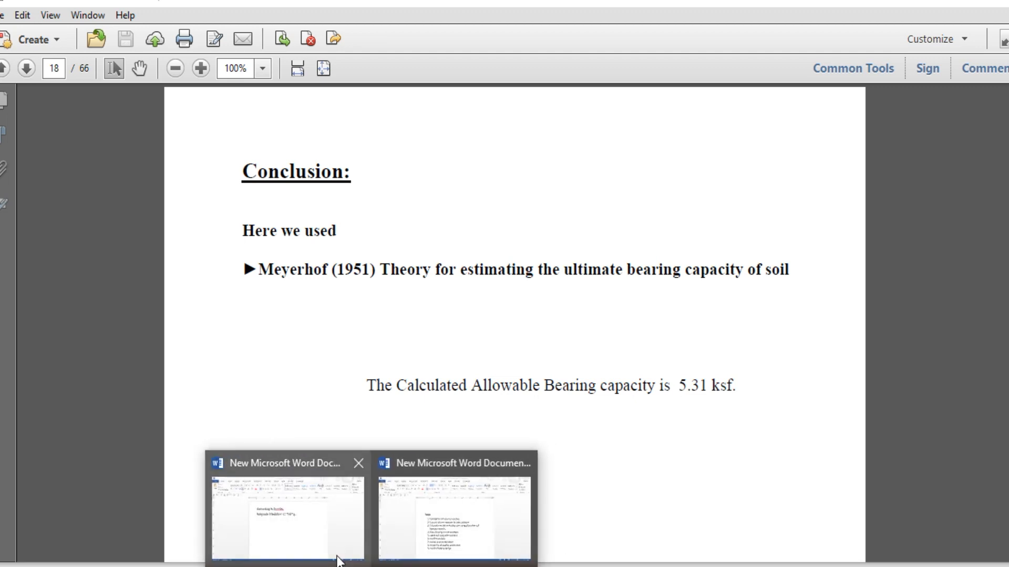
left_click(304, 542)
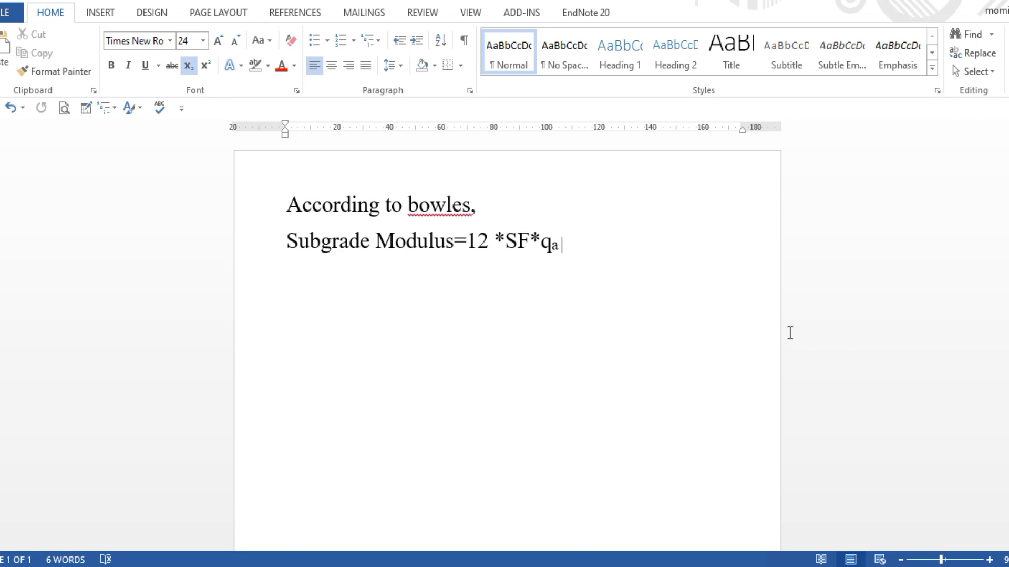
Start a new line under the formula and pick out the 5.31 bearing value from the soil report
key("Return")
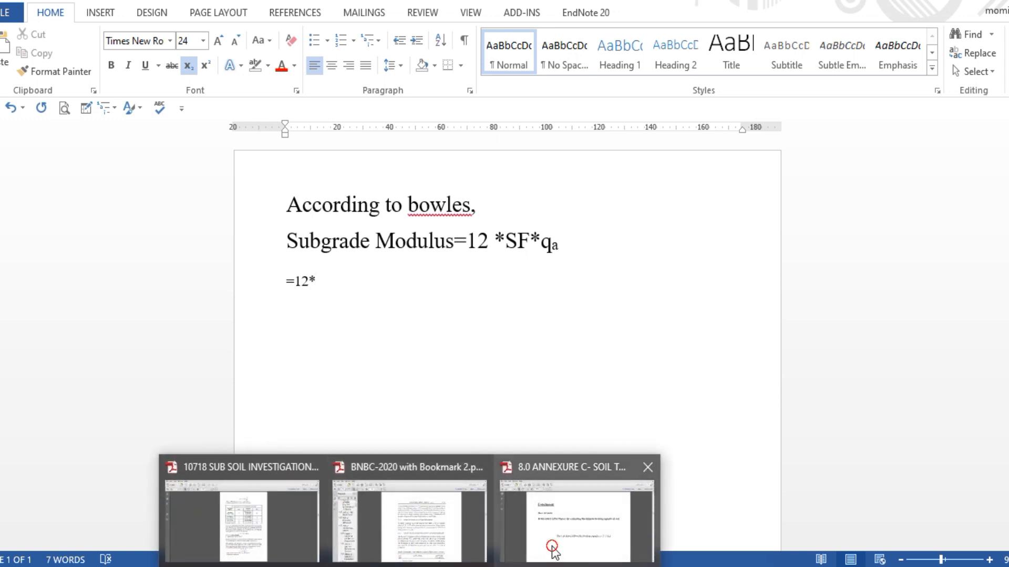
left_click(551, 544)
left_click_drag(677, 388, 707, 394)
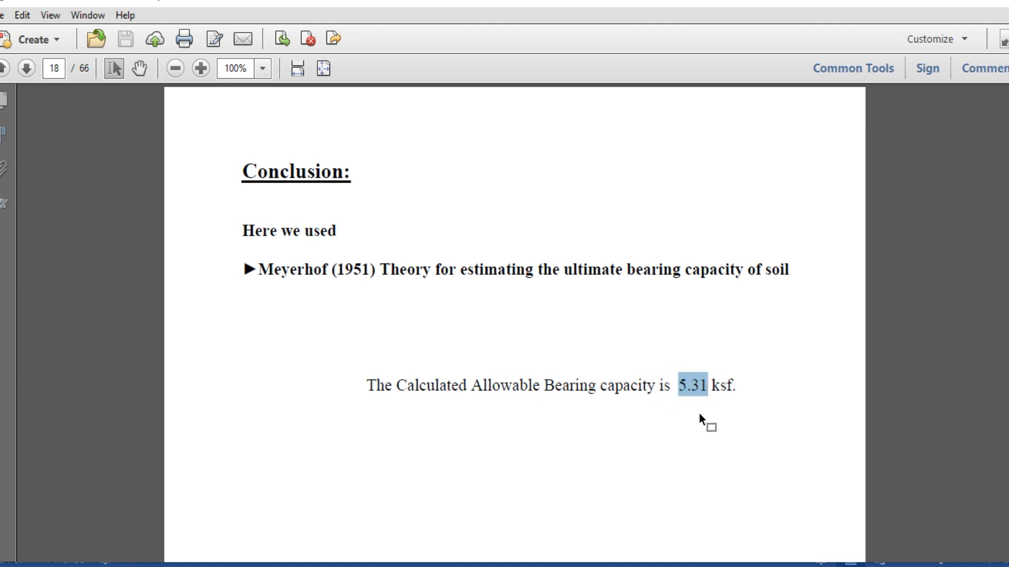
left_click(687, 385)
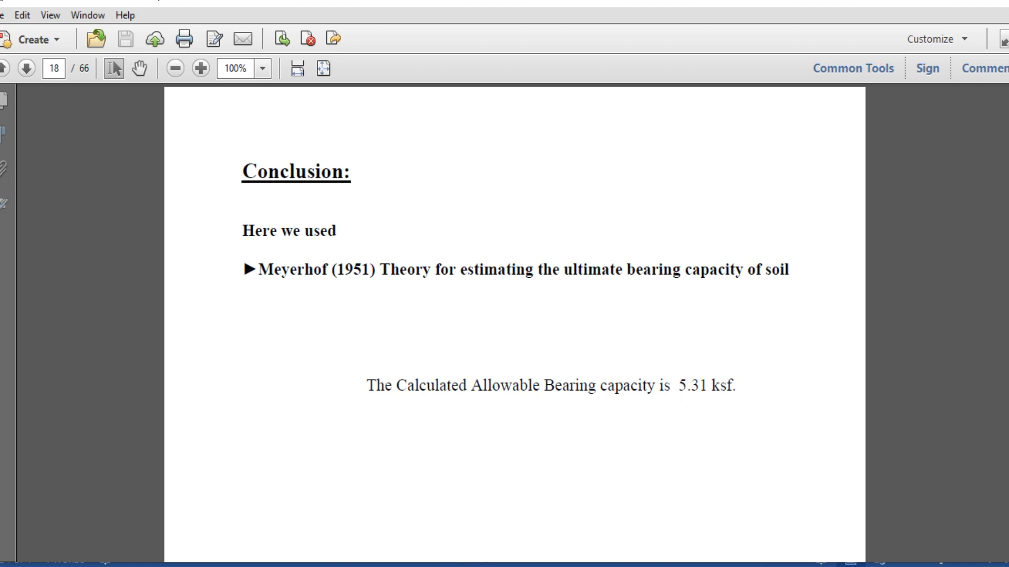
left_click(407, 566)
left_click(407, 566)
mouse_move(371, 566)
left_click(291, 520)
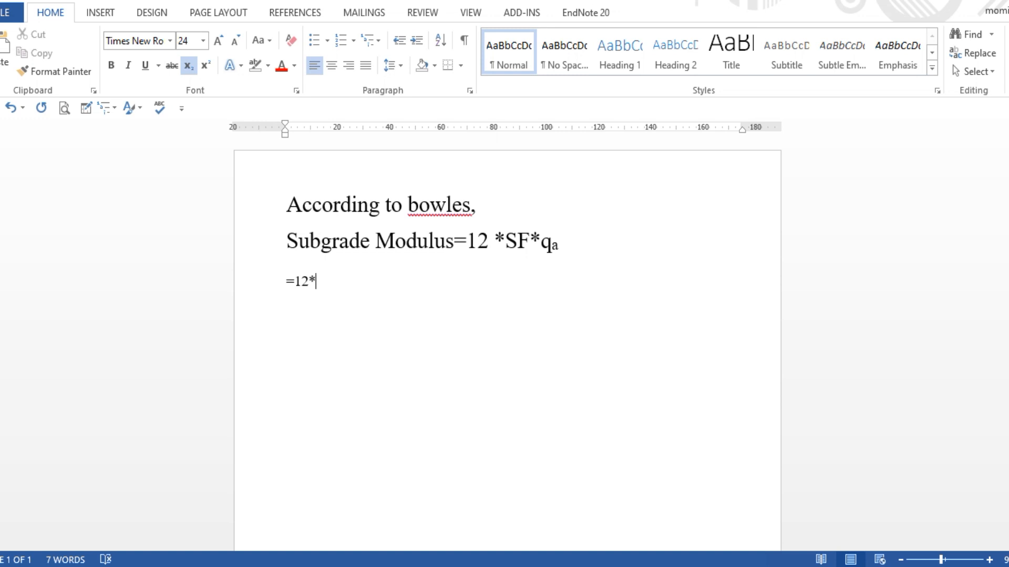
Complete the line as =12*2.5*5.31= and select the expression for copying
type("2.5*")
type("5.")
key("BackSpace")
left_click_drag(376, 281, 287, 289)
key("ctrl+c")
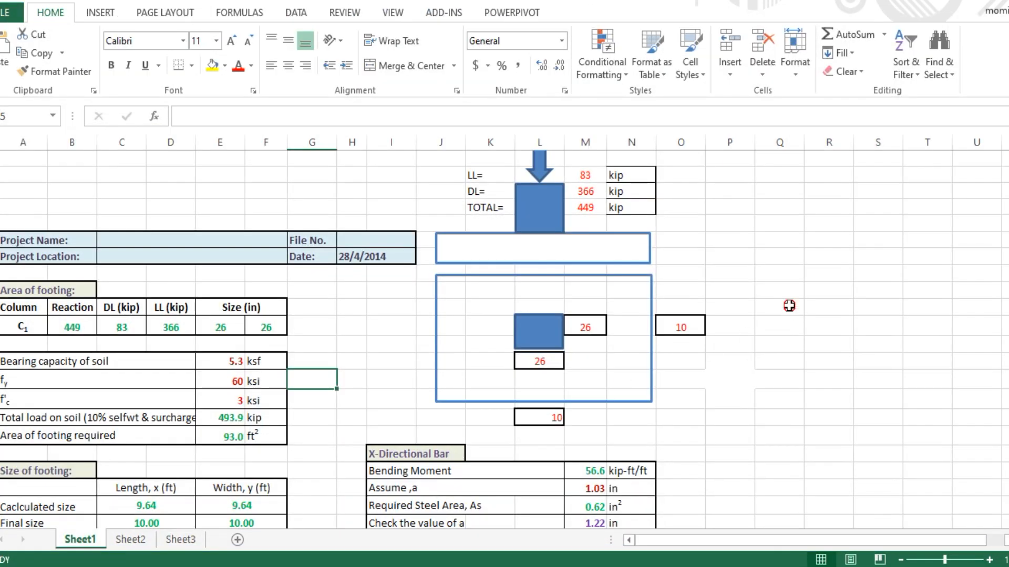
Paste the expression into Q12 and drop the trailing = to get 159.3
left_click(788, 306)
left_click(789, 306)
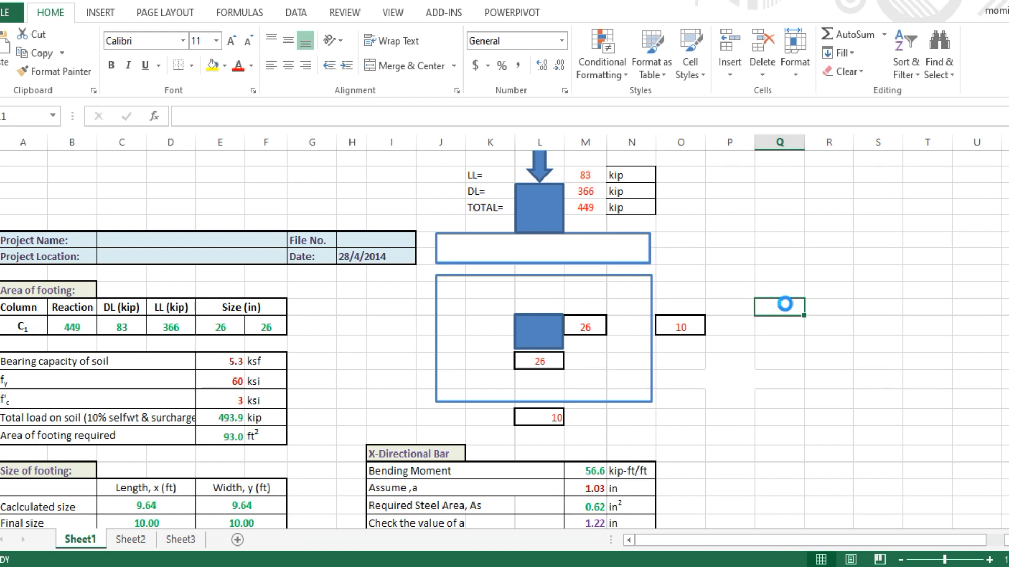
key("ctrl+v")
left_click(264, 115)
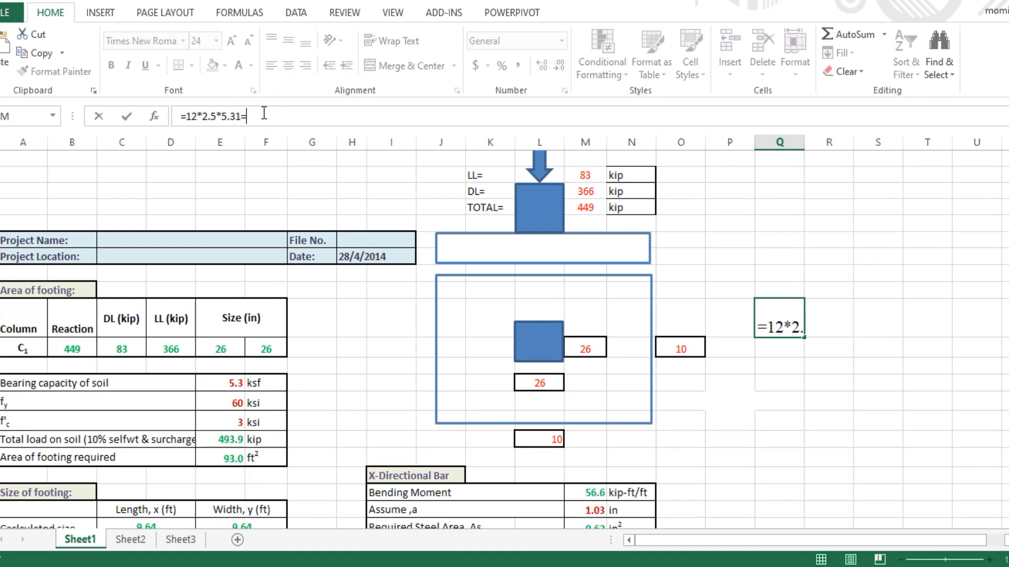
key("BackSpace")
key("Return")
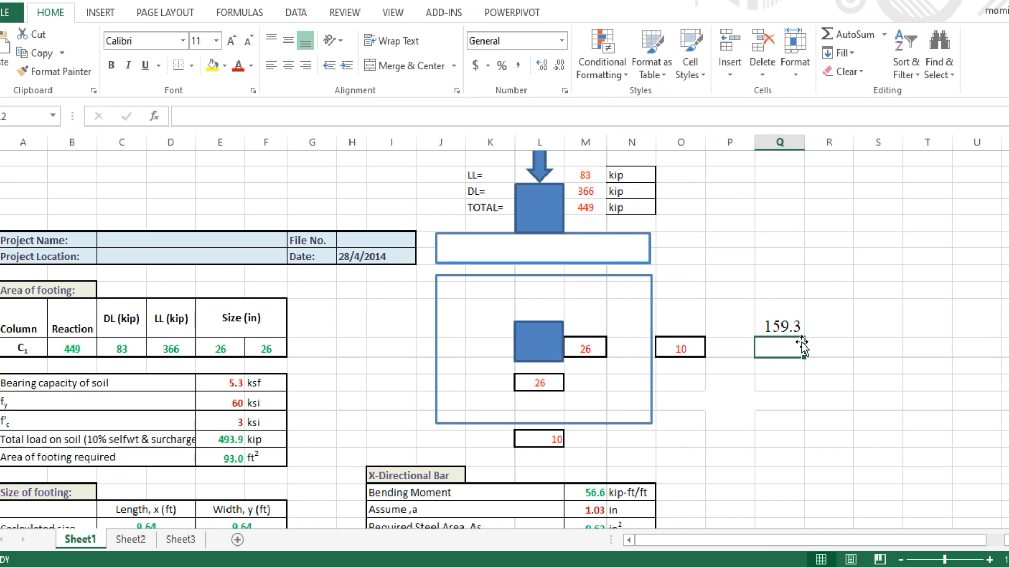
In Word, append 159.3 and units after the calculation's equals sign
left_click(583, 566)
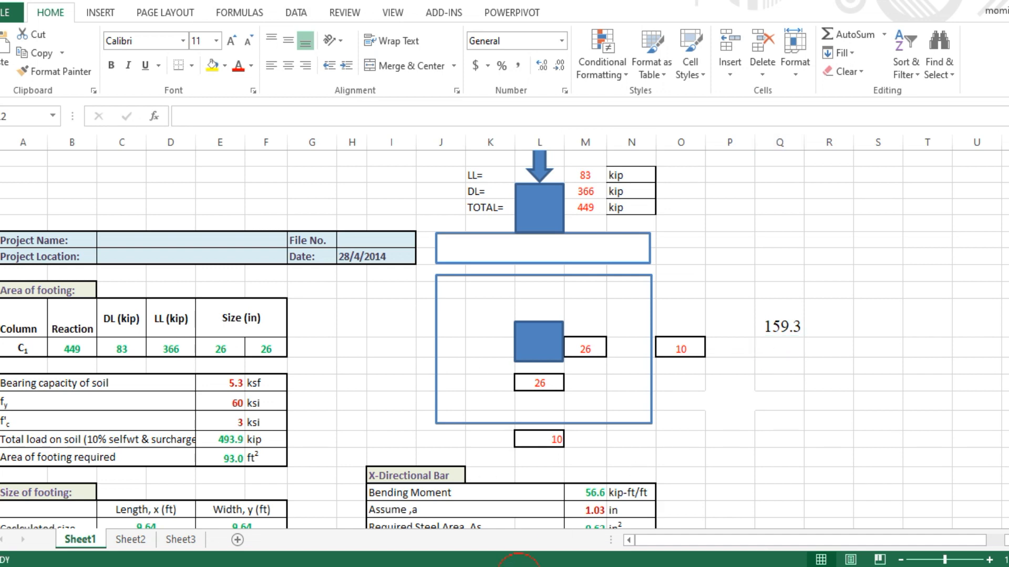
left_click(394, 281)
type("1")
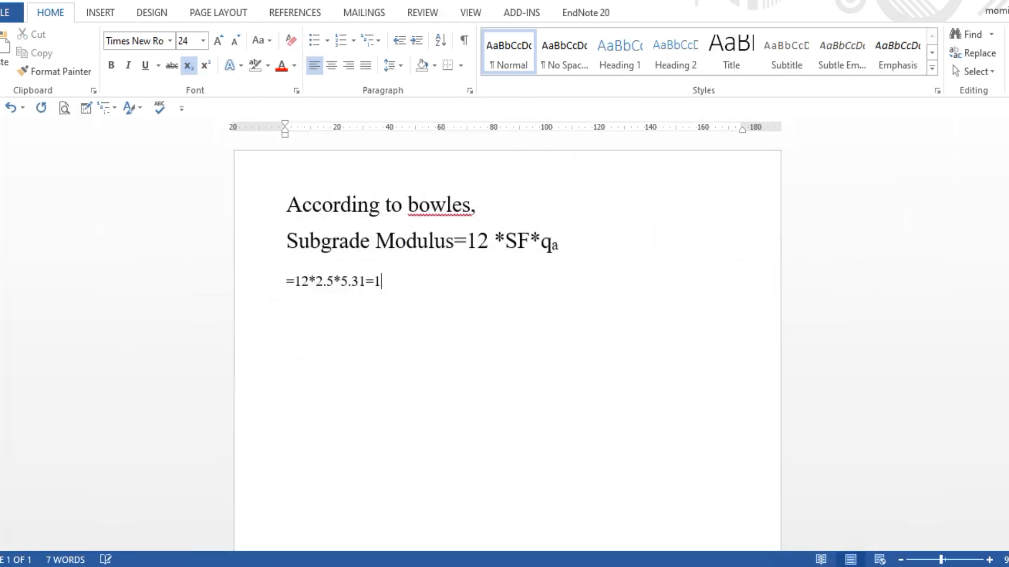
type("59.3 k/ft2/ft")
Correct the units to k/ft²/ft, making the 2 superscript, and select the result
left_click(428, 286)
left_click_drag(429, 286, 437, 285)
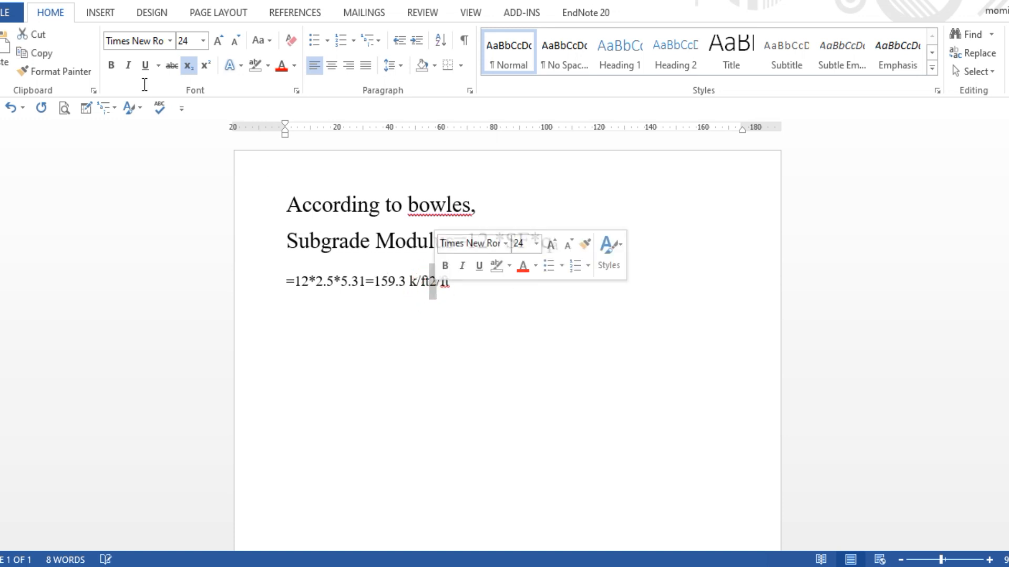
left_click(205, 65)
left_click(481, 294)
key("ctrl+equal")
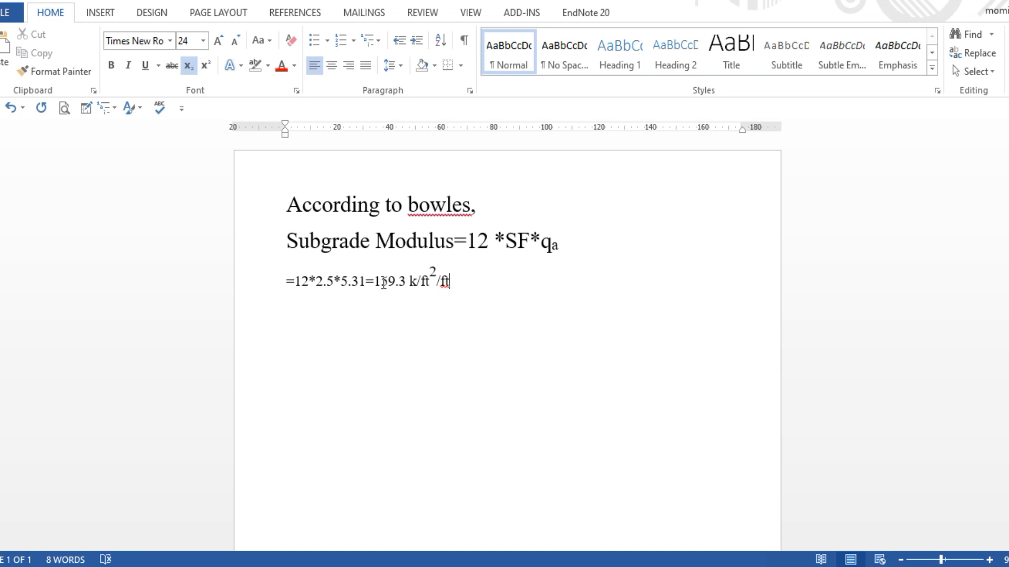
left_click(462, 284)
left_click_drag(463, 284, 365, 283)
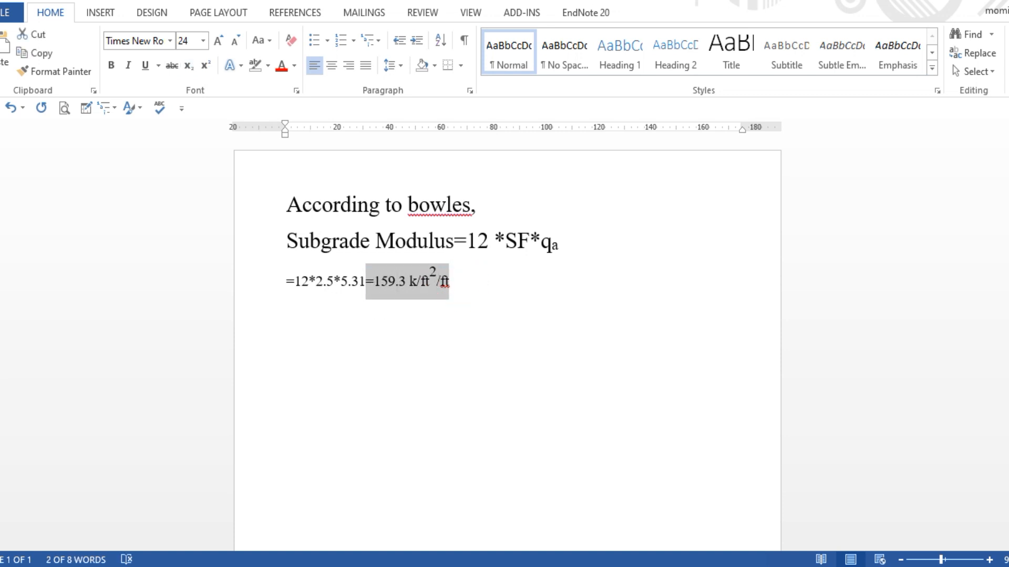
Check the subgrade modulus value and units in the SAFE footing dialog, then return to Word
key("alt+Tab")
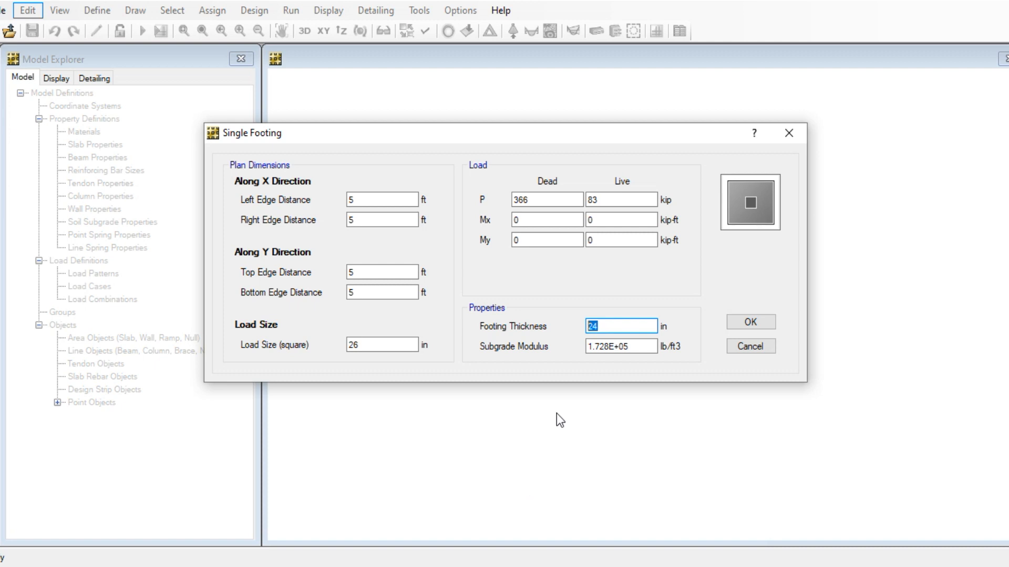
left_click(638, 345)
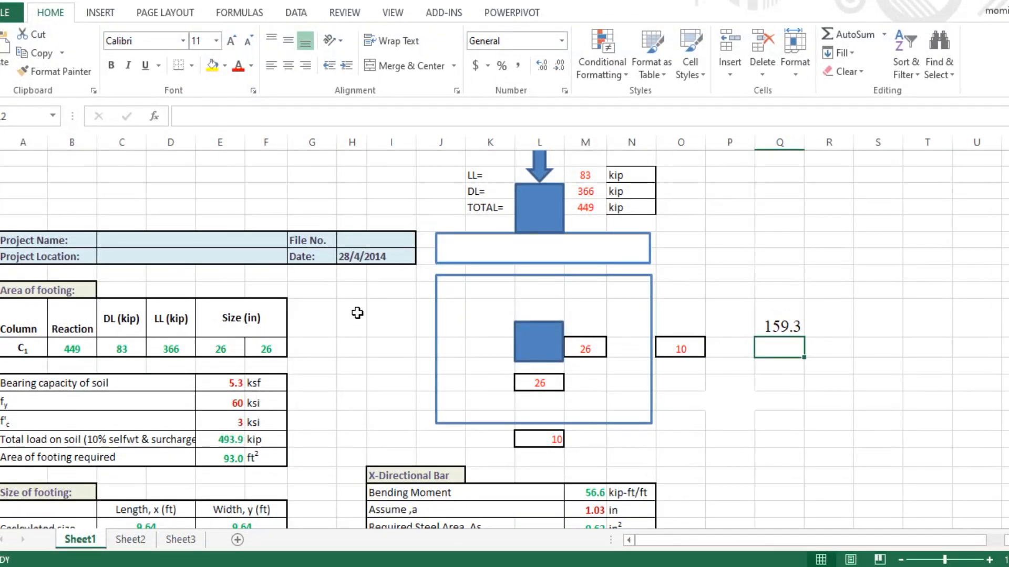
left_click(372, 566)
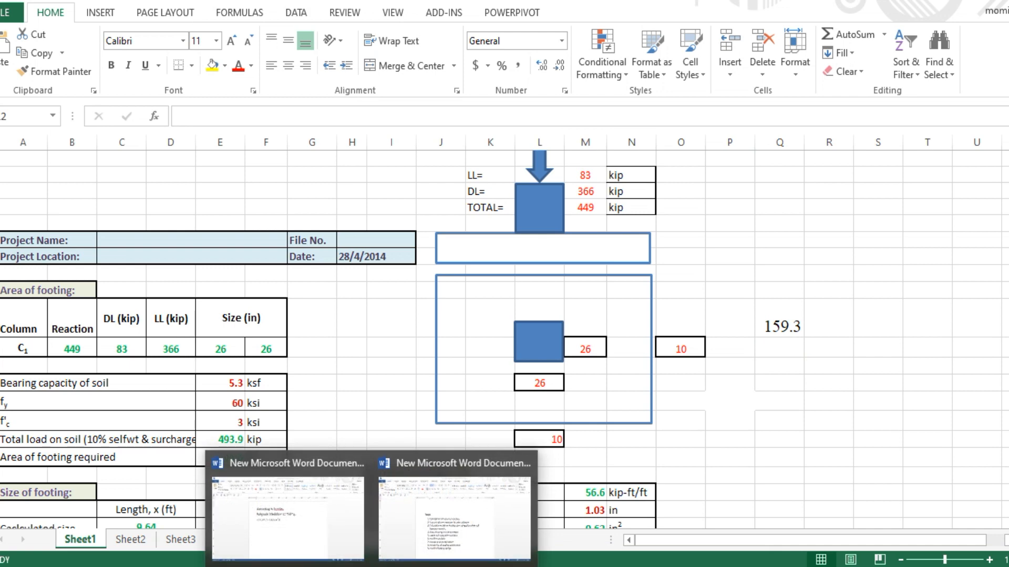
left_click(371, 566)
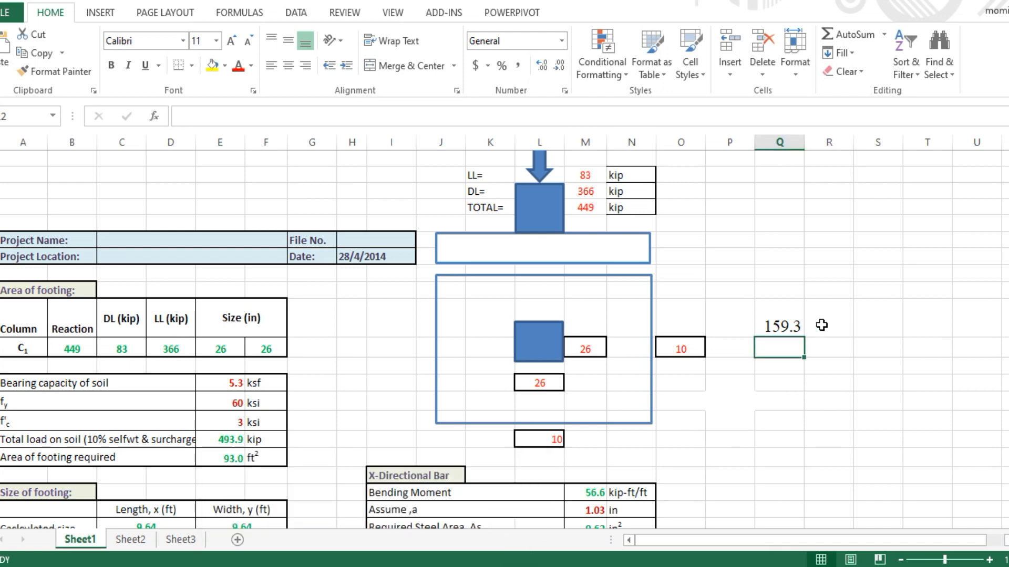
left_click(371, 566)
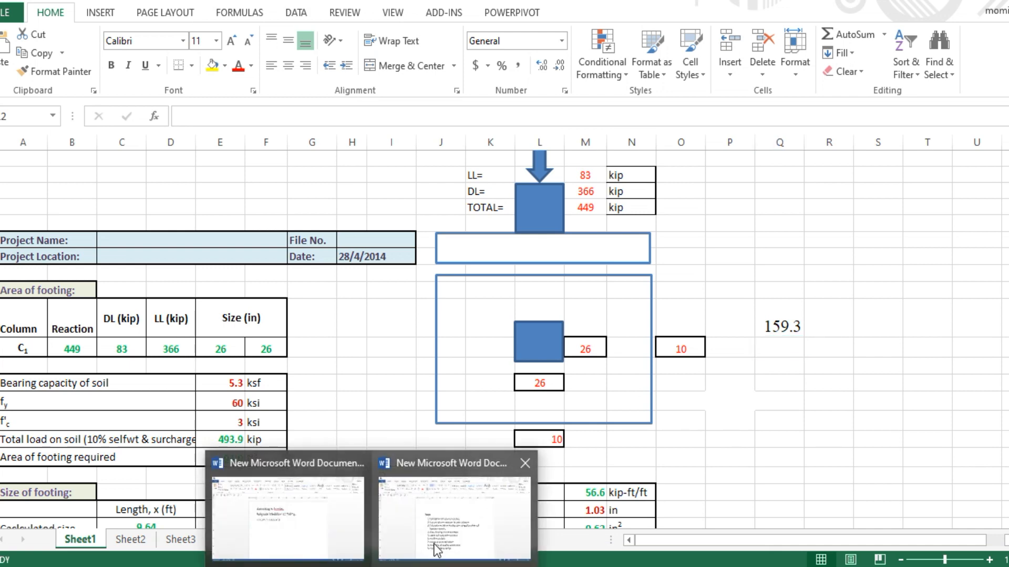
left_click(436, 543)
left_click(426, 284)
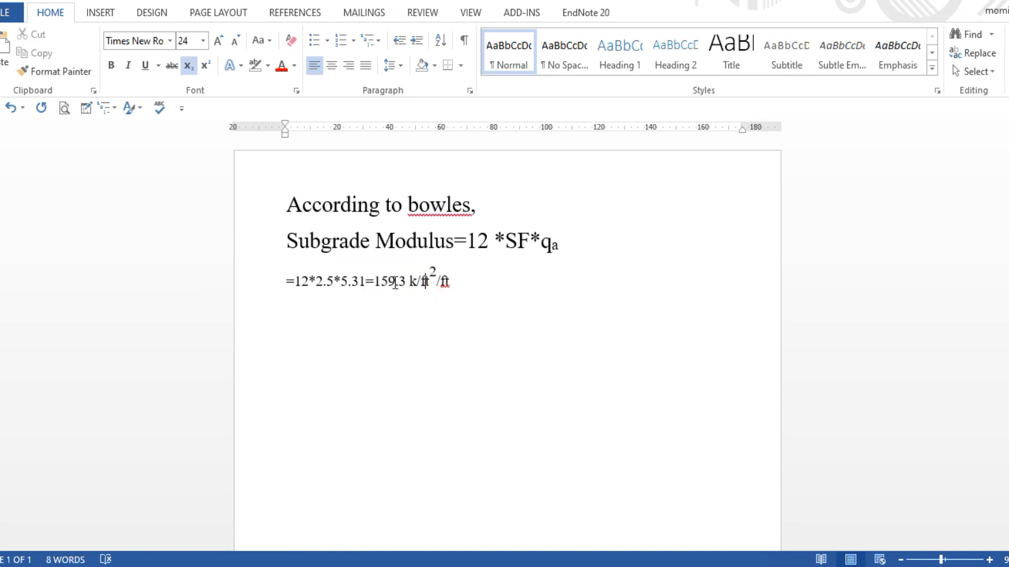
In Word, enter =1.593*10^5 at the end of the result line
left_click(393, 282)
left_click(402, 282)
left_click(385, 282)
left_click(447, 282)
left_click(457, 282)
type("=1.593*10-5")
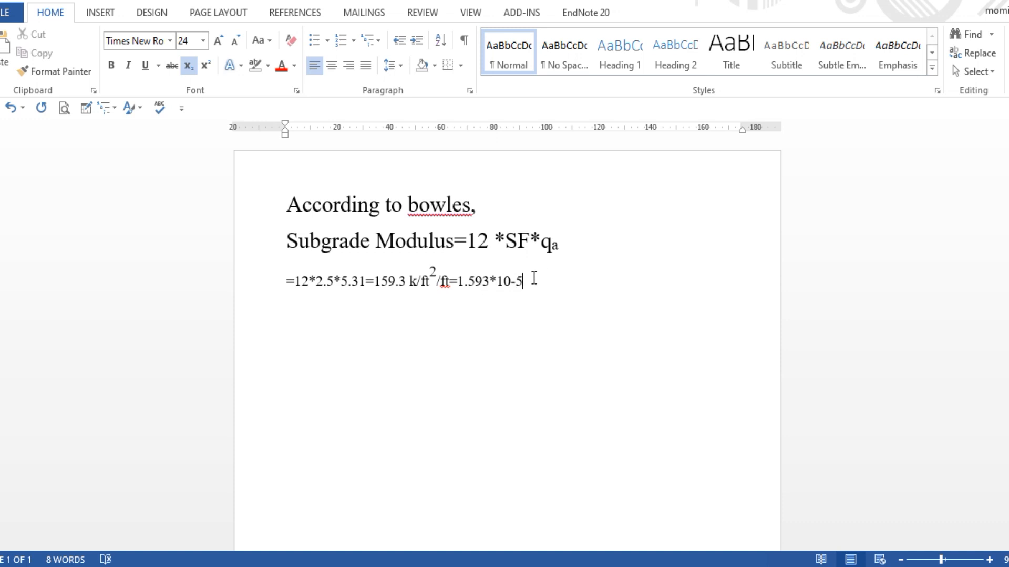
left_click(516, 283)
left_click_drag(516, 284, 512, 283)
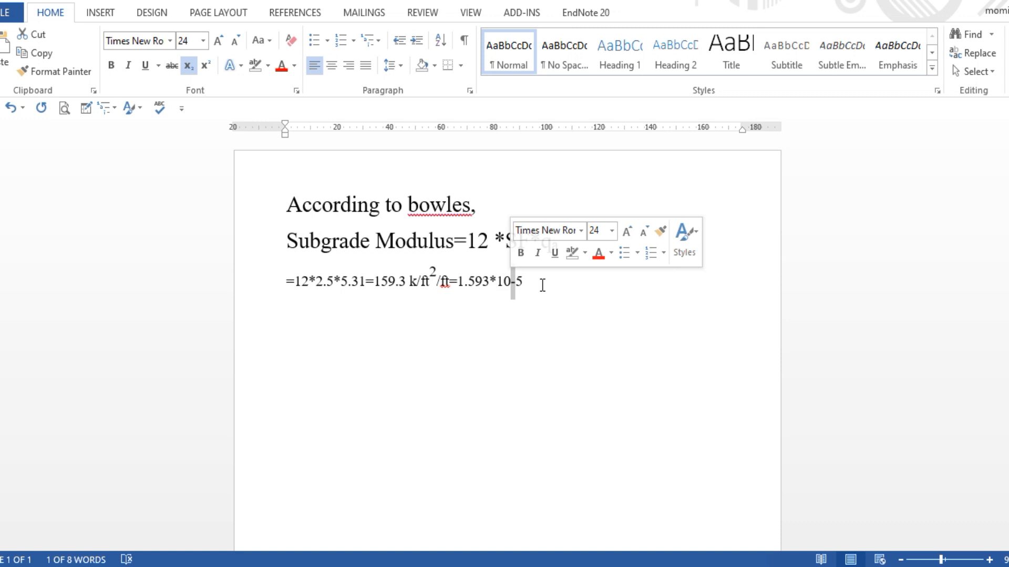
type("^")
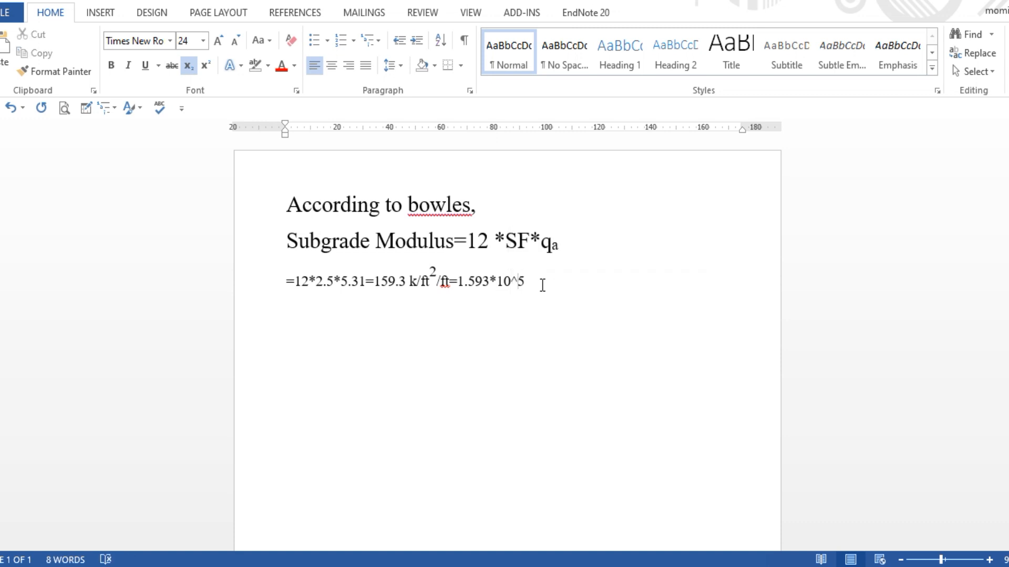
Append the unit lb/ft²/ft to the calculation
left_click(533, 283)
type("lb/ft")
left_click_drag(422, 284, 452, 285)
key("ctrl+c")
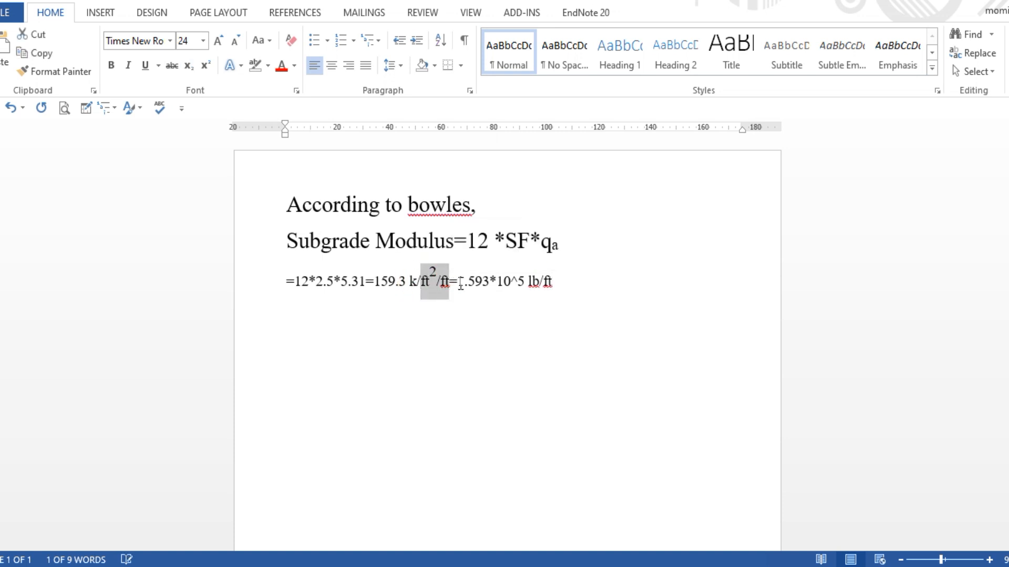
double_click(545, 269)
key("ctrl+v")
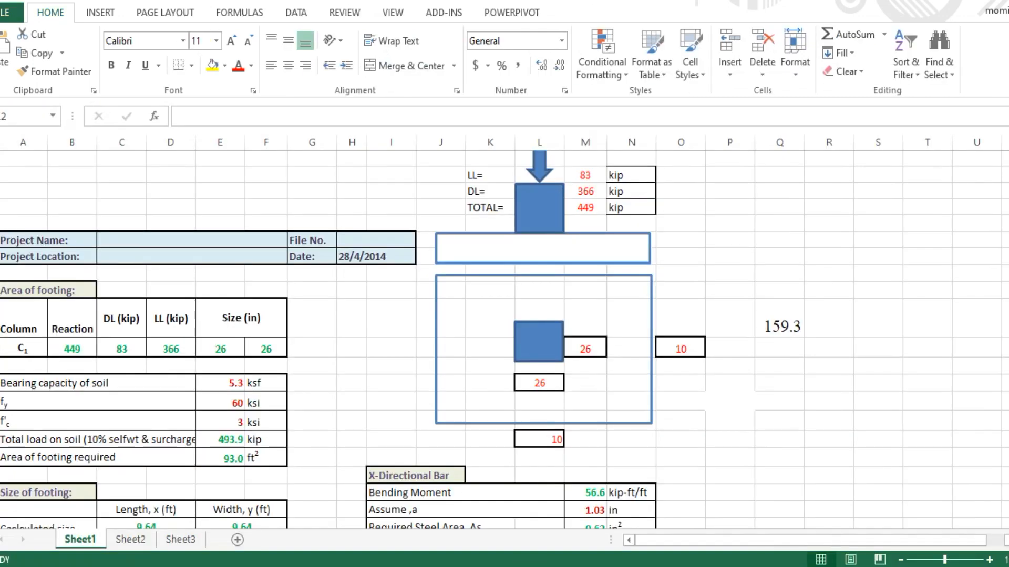
Set the SAFE single footing's subgrade modulus to 1.593E+05 lb/ft3
left_click(780, 348)
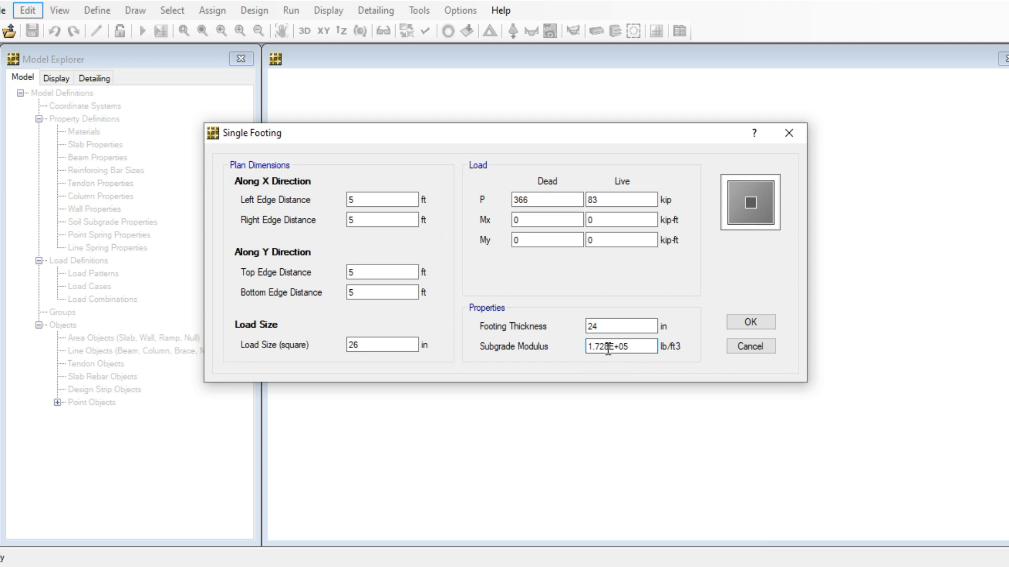
left_click(608, 347)
left_click_drag(608, 347, 597, 341)
type("593")
Build the 10 ft square footing model and hide the model tree to widen the plan view
left_click(767, 324)
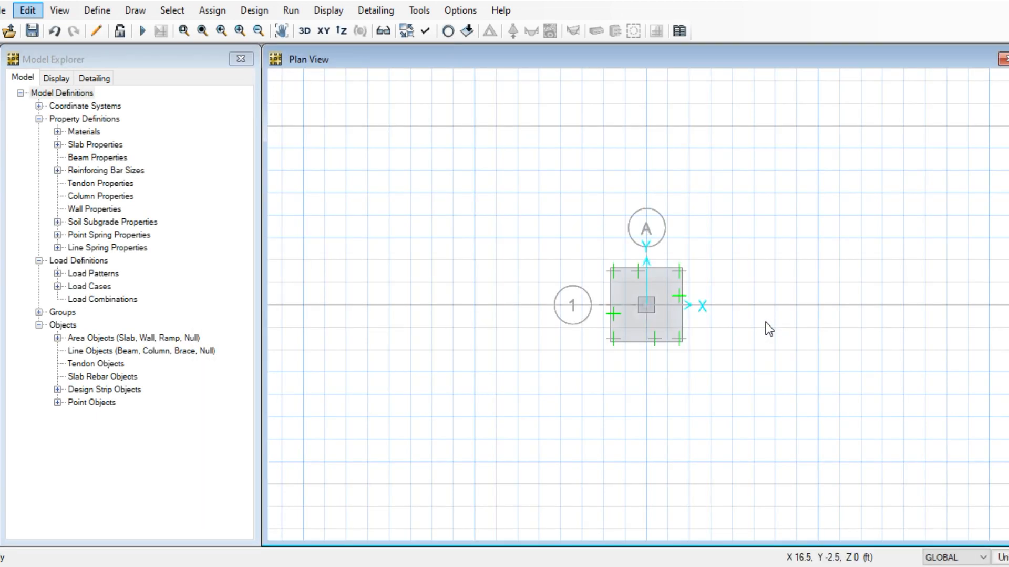
scroll(670, 299, "up", 2)
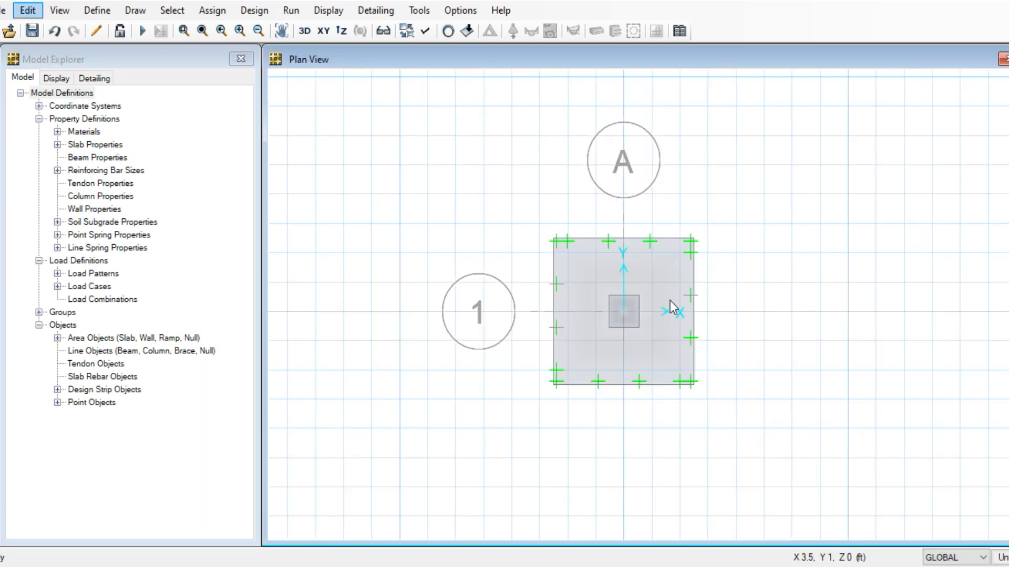
scroll(673, 326, "up", 2)
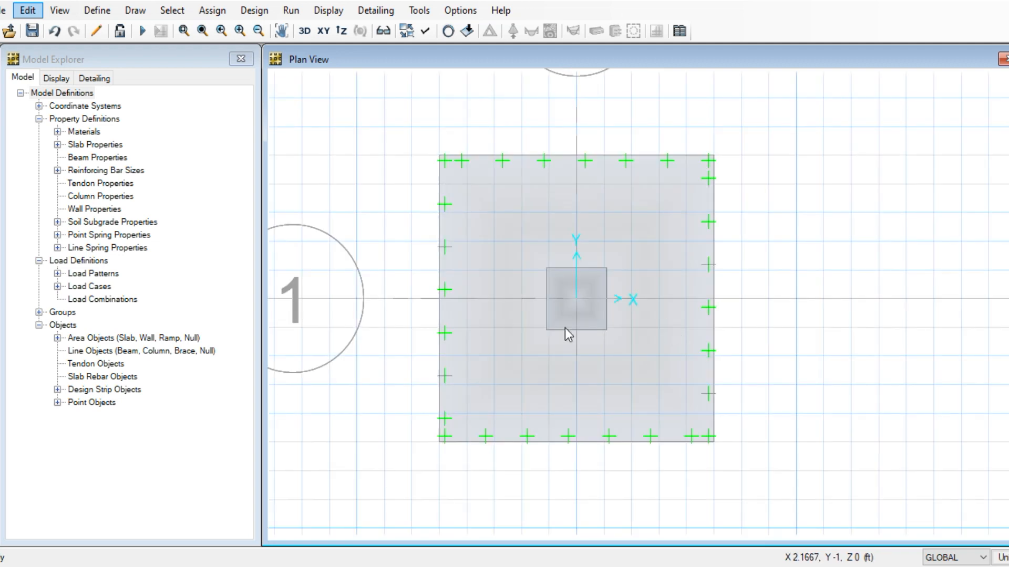
left_click(241, 58)
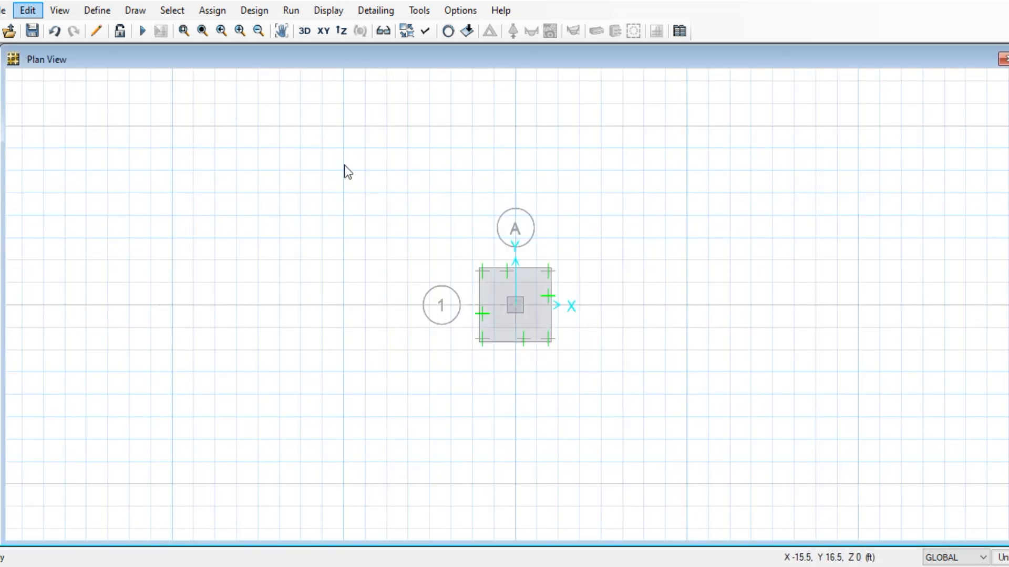
left_click(2, 11)
left_click(56, 18)
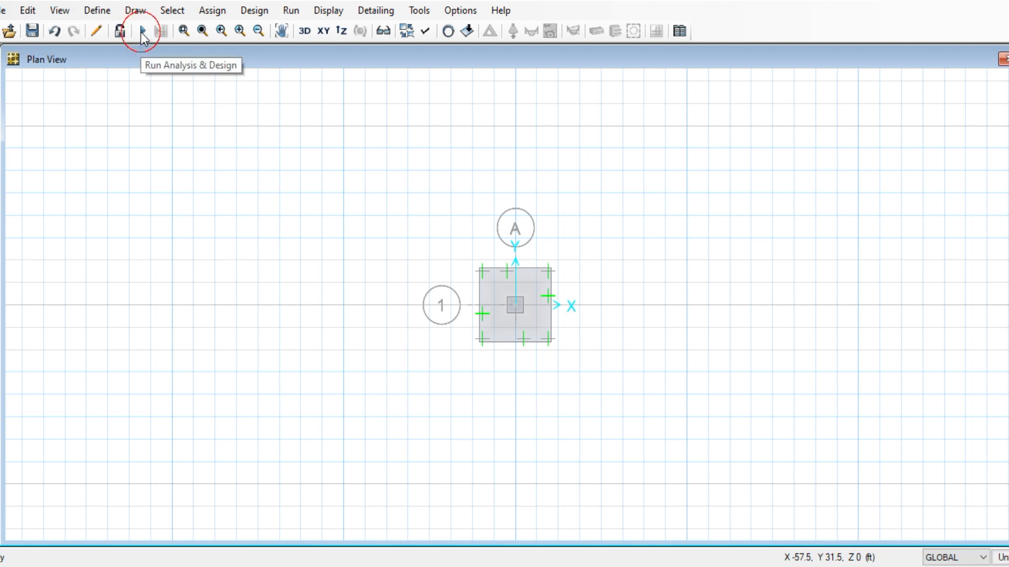
In the Save dialog, create a new folder named tutorial on the Desktop
left_click(32, 31)
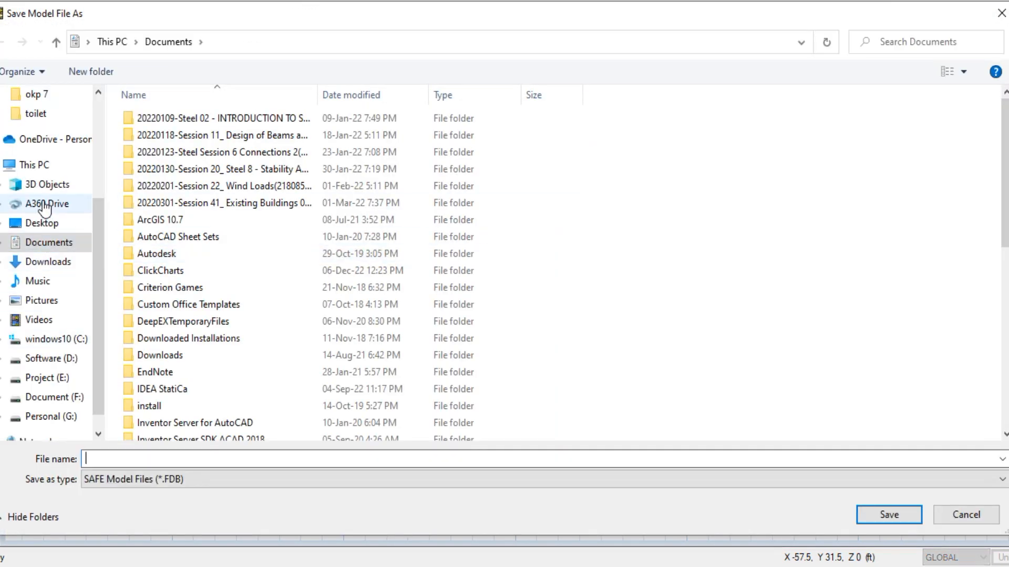
left_click(66, 166)
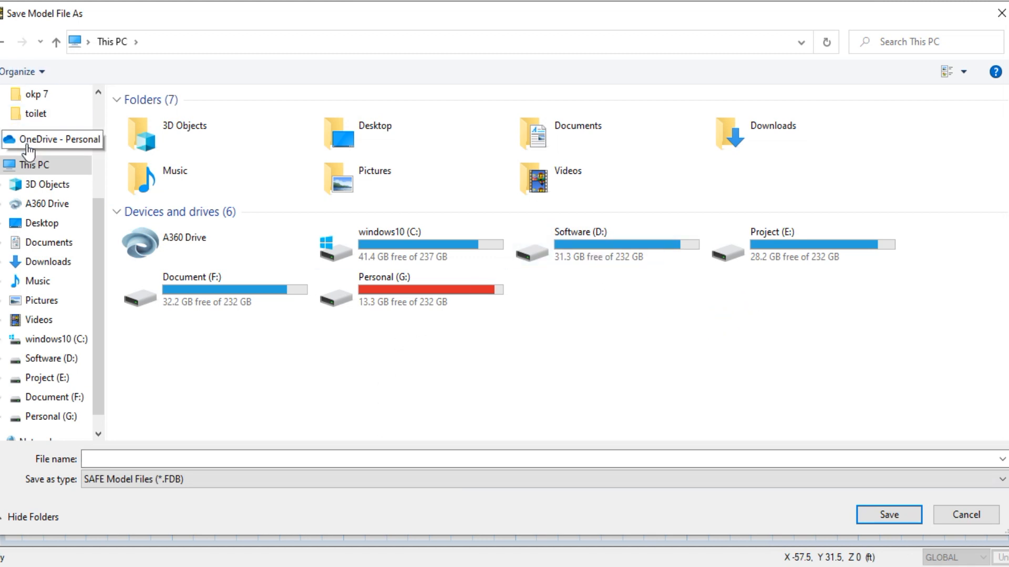
left_click(59, 223)
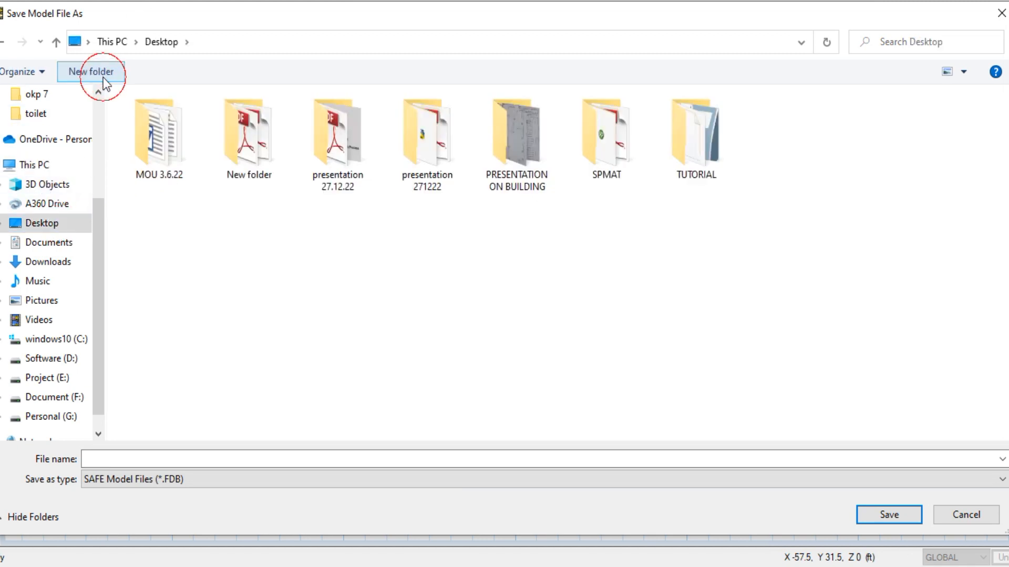
left_click(103, 77)
type("tutorial")
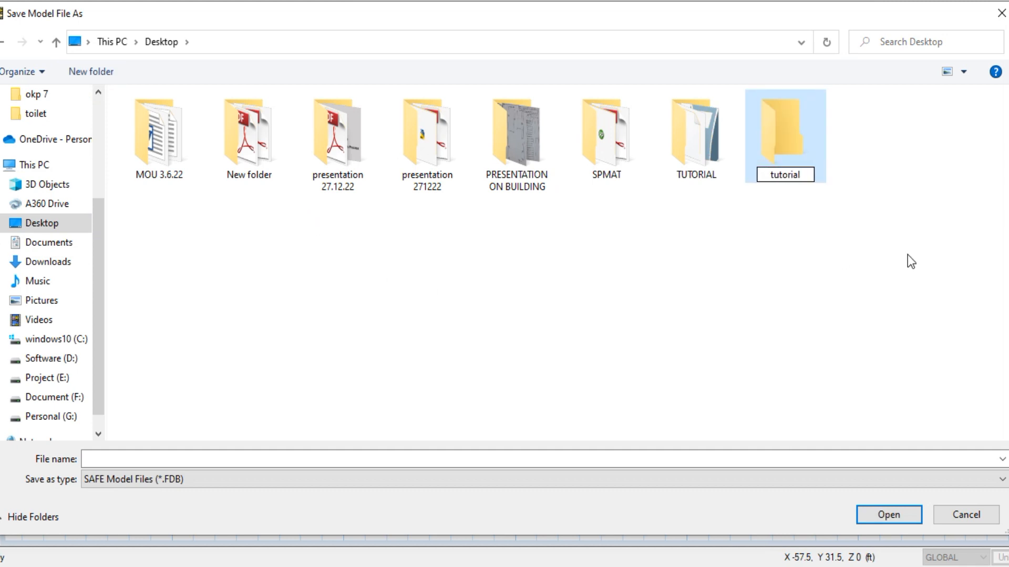
key("Return")
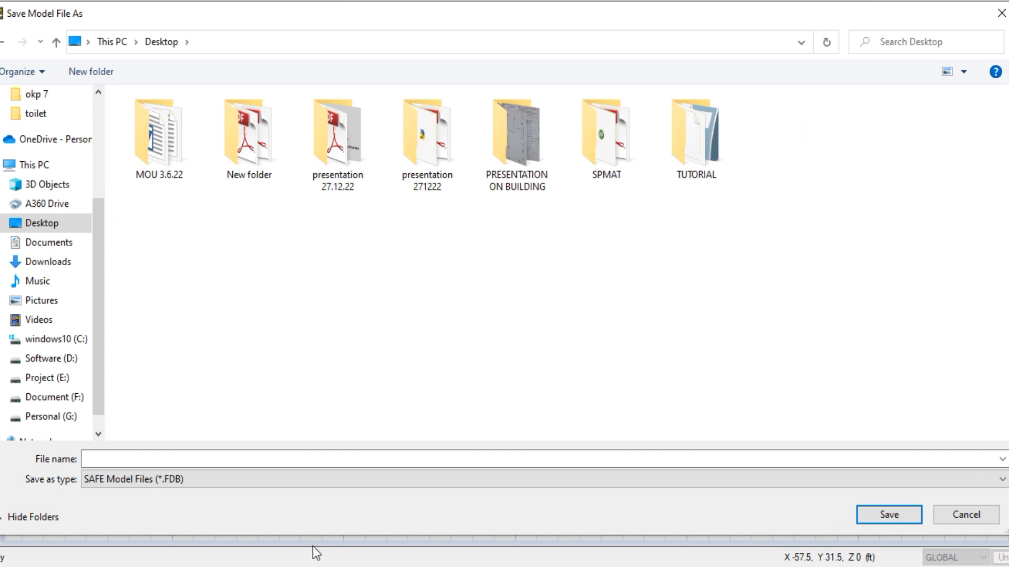
Save the model as 'isolated footing' and run the analysis and design
left_click(344, 458)
type("i")
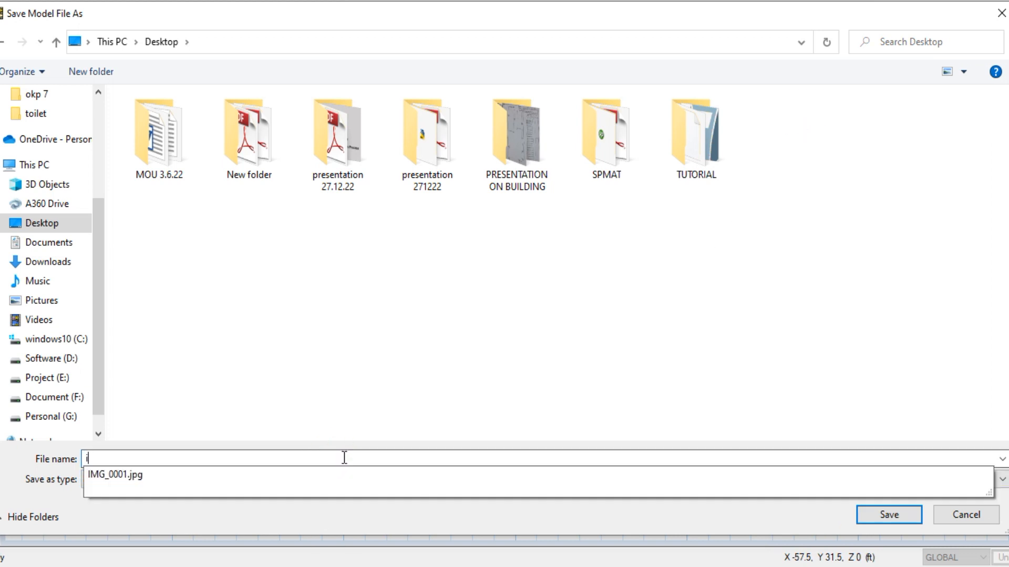
type("solate")
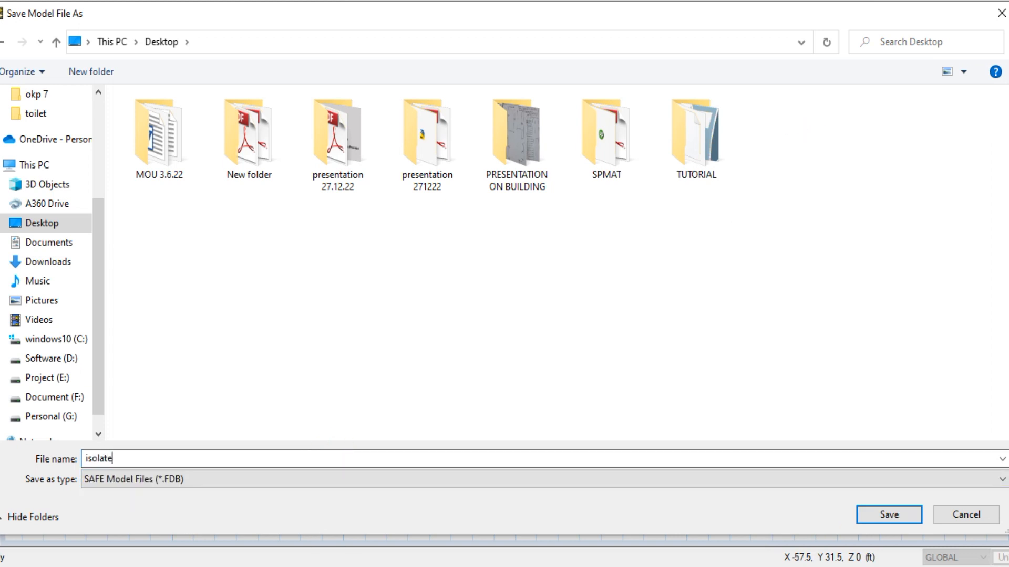
type("d footing")
key("Return")
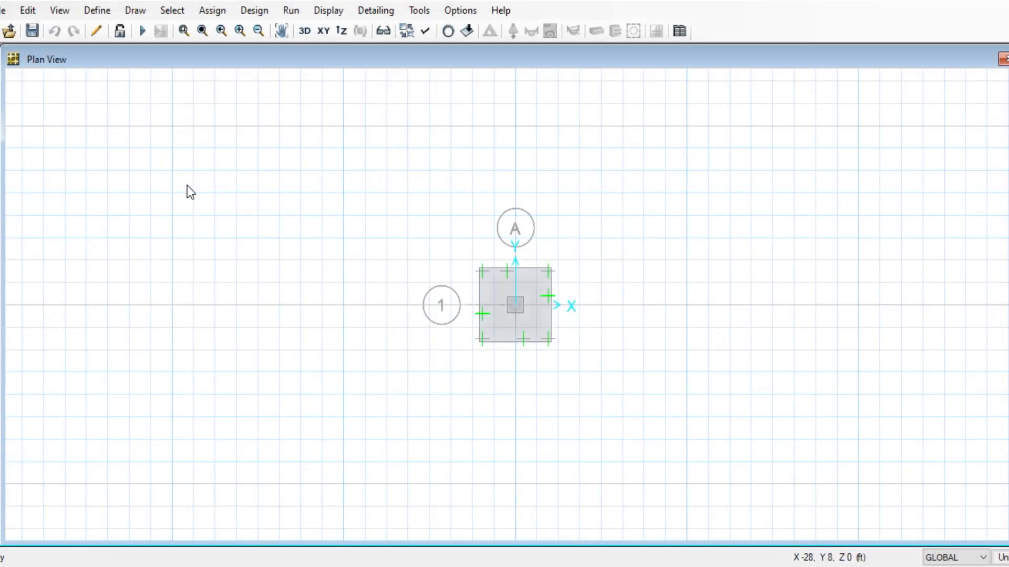
left_click(142, 31)
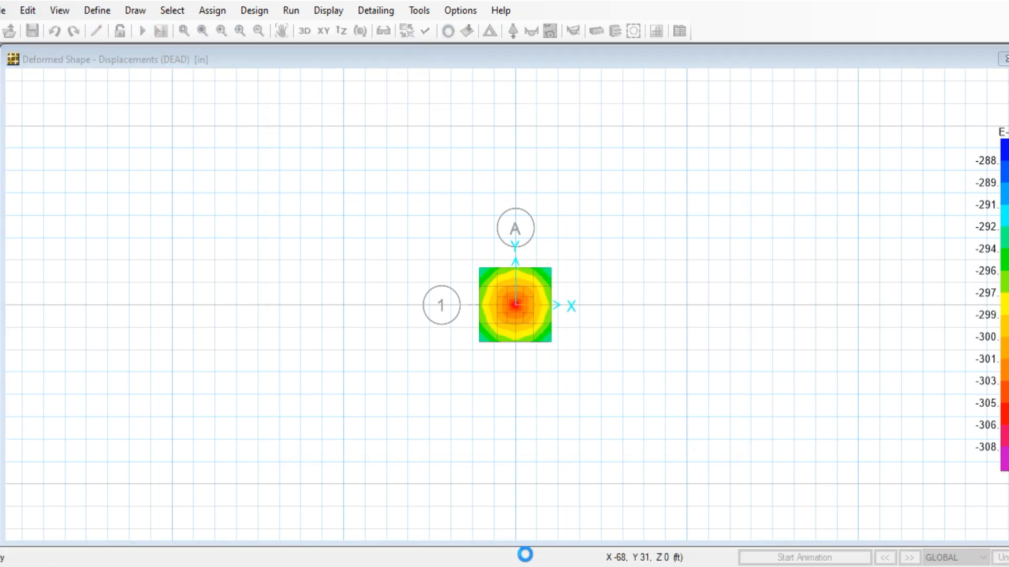
In Word, add a new line reading 'this subgrade modulus is calculated for 1” settlement'
mouse_move(523, 566)
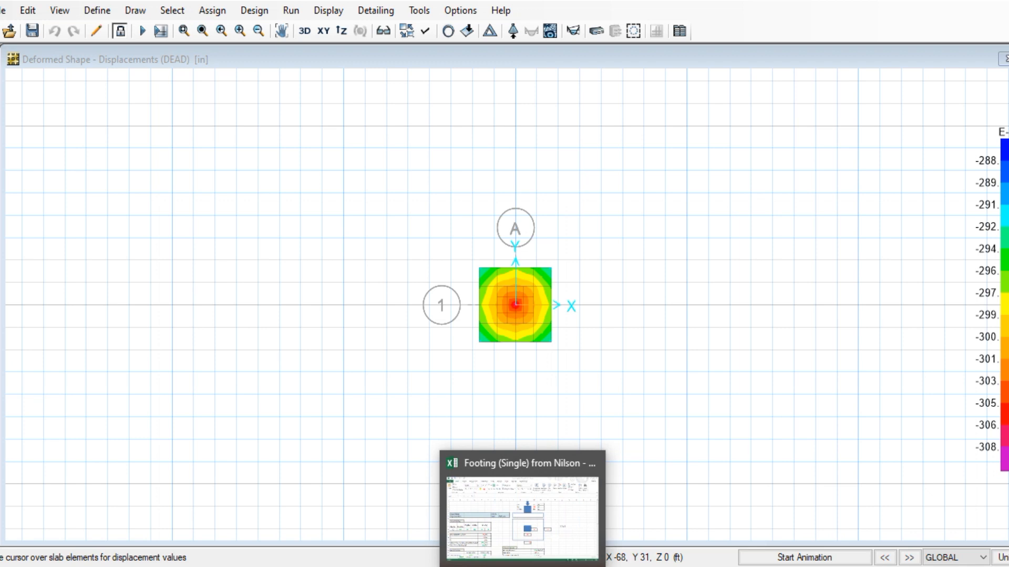
mouse_move(371, 566)
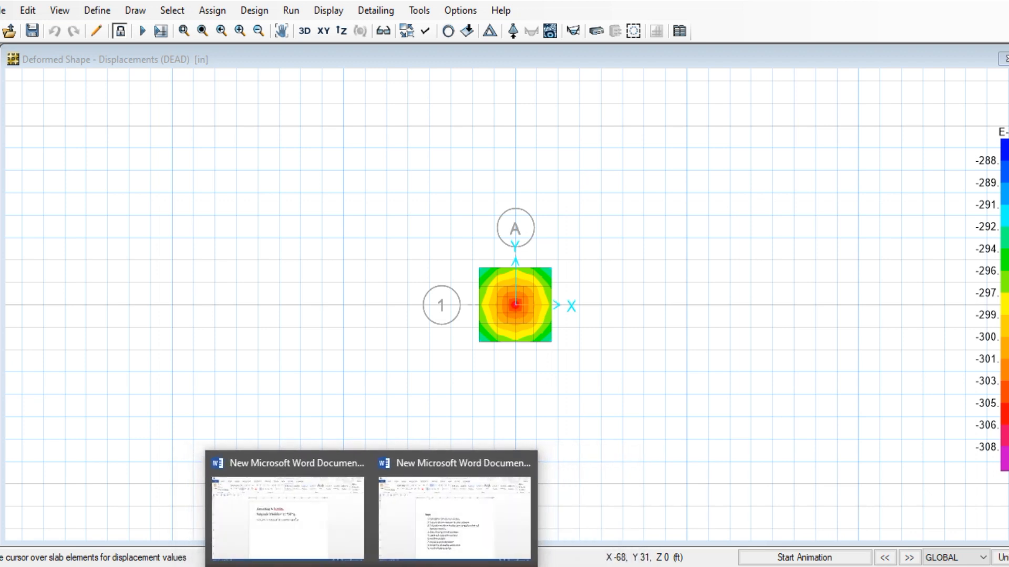
left_click(292, 525)
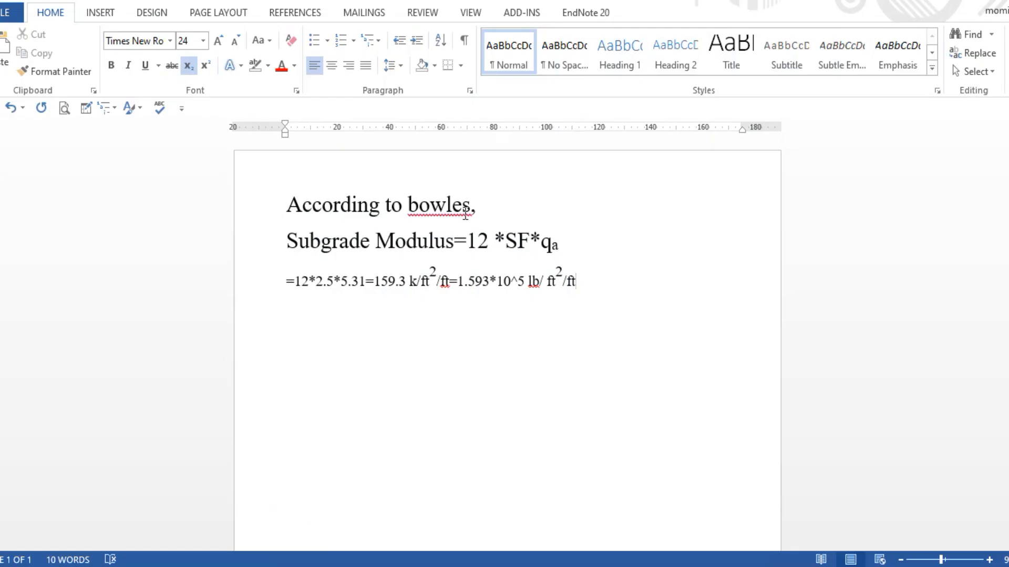
left_click(578, 279)
key("Return")
type("this subgrade")
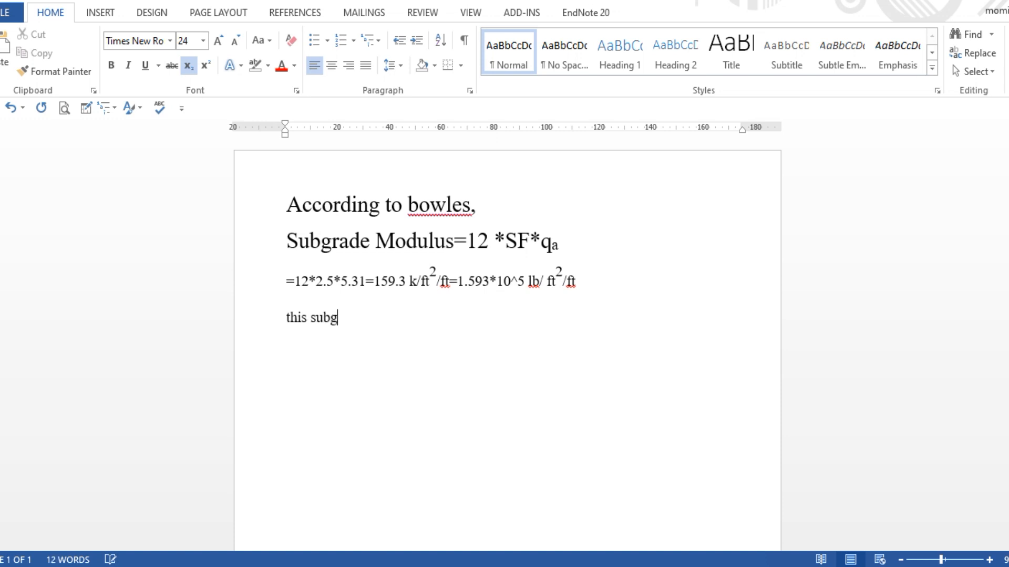
type("modu")
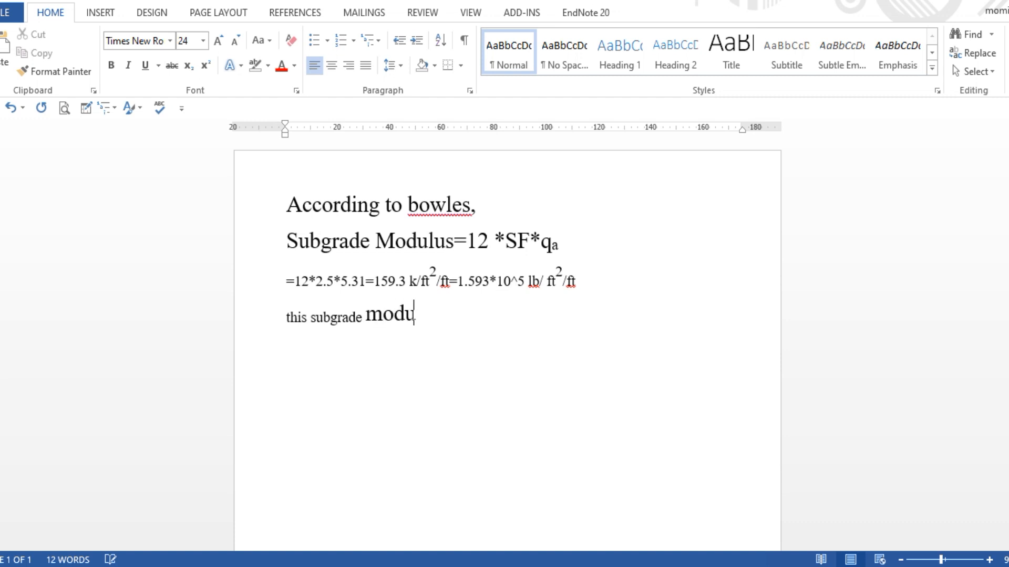
type("lus is ca")
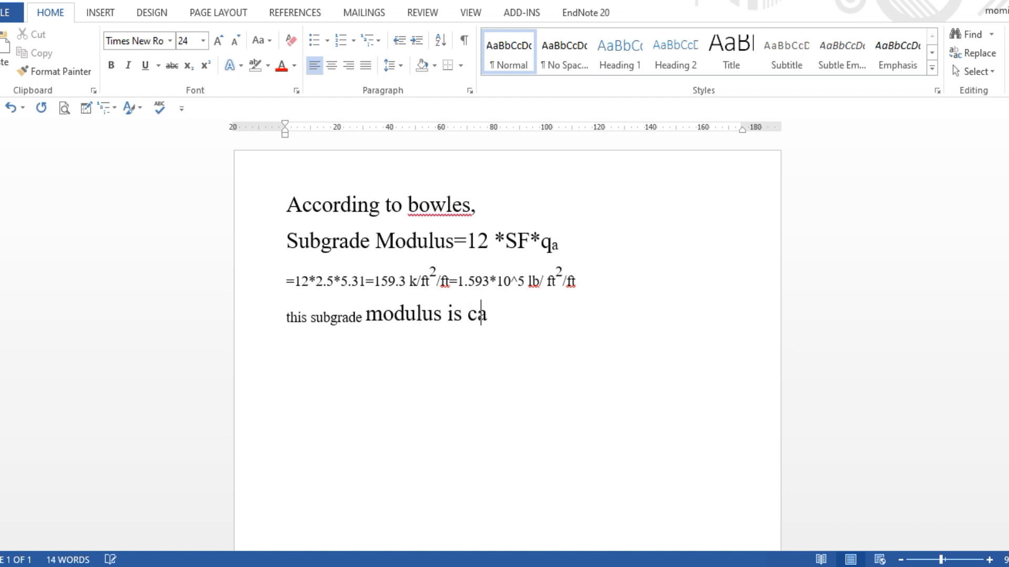
type("lculated for 1” ")
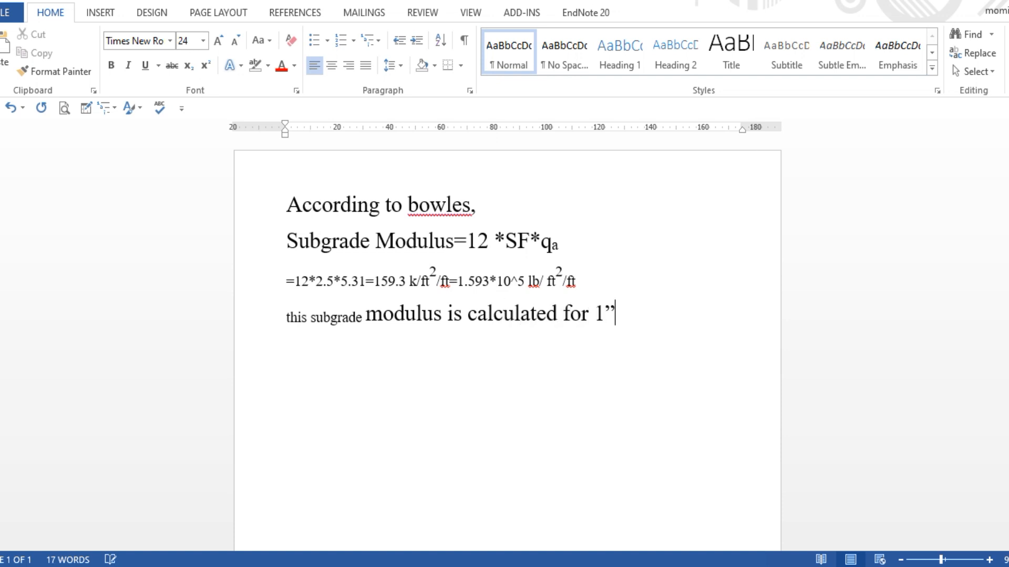
type("settlement")
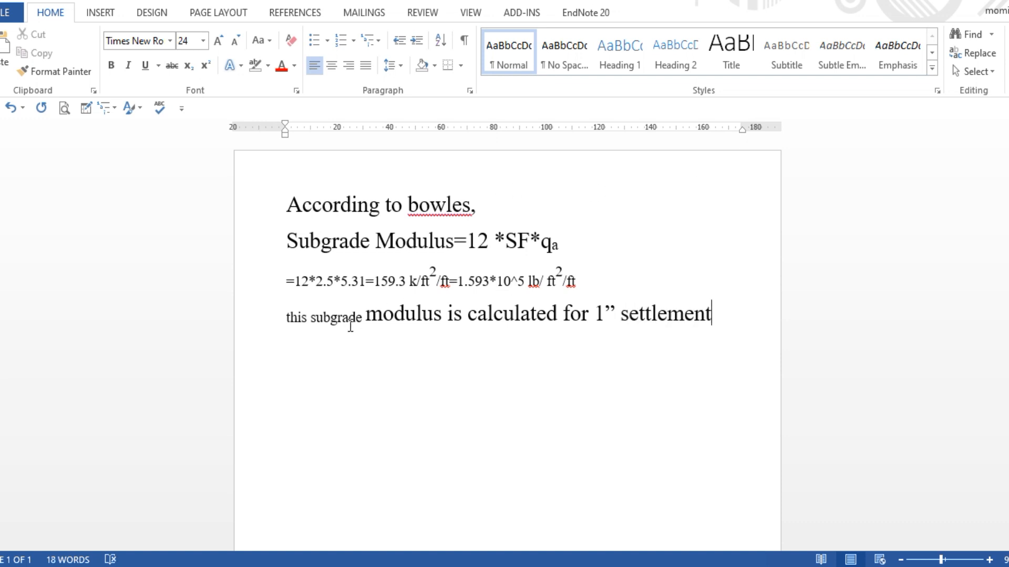
Use Format Painter to give the whole note the same larger text size
left_click_drag(514, 315, 276, 317)
left_click(54, 71)
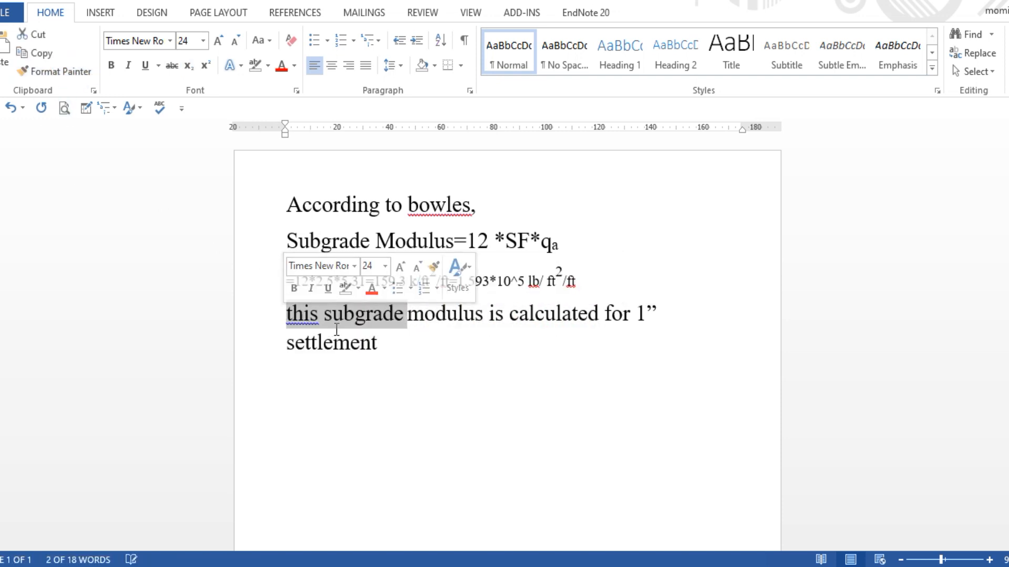
left_click(379, 345)
mouse_move(377, 355)
left_mouse_down()
mouse_move(224, 318)
mouse_move(221, 305)
left_mouse_up()
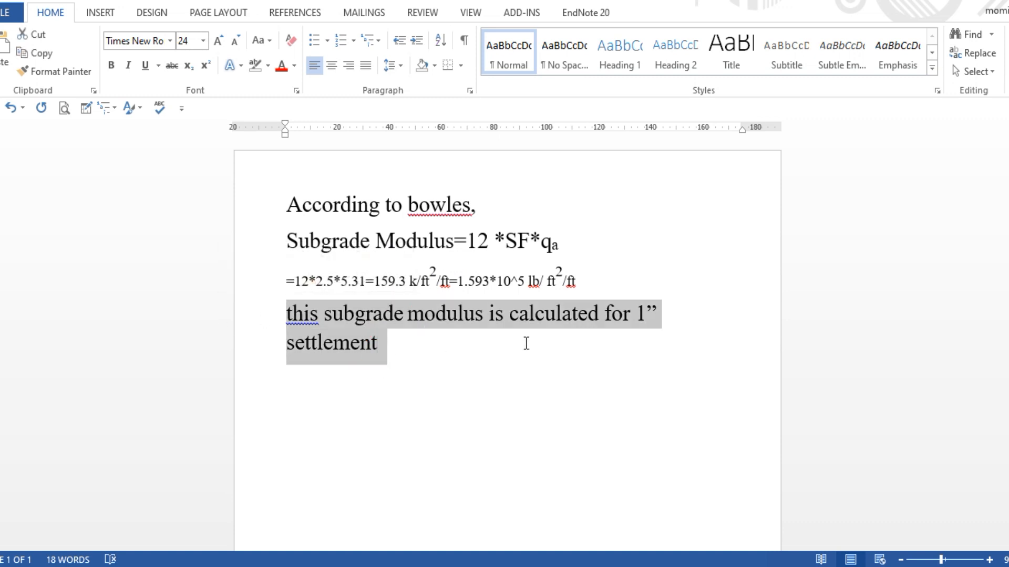
left_click(380, 373)
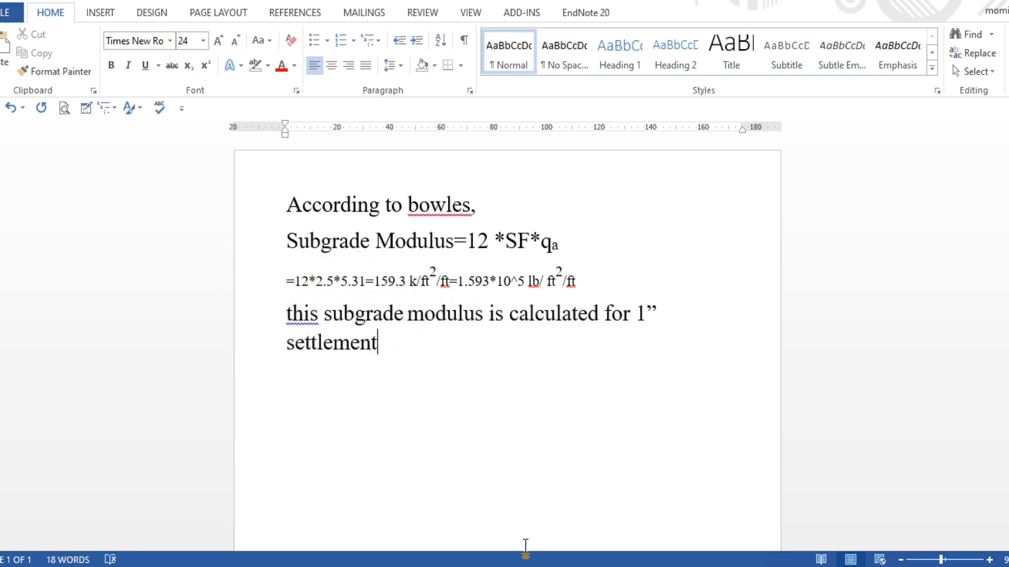
left_click(489, 566)
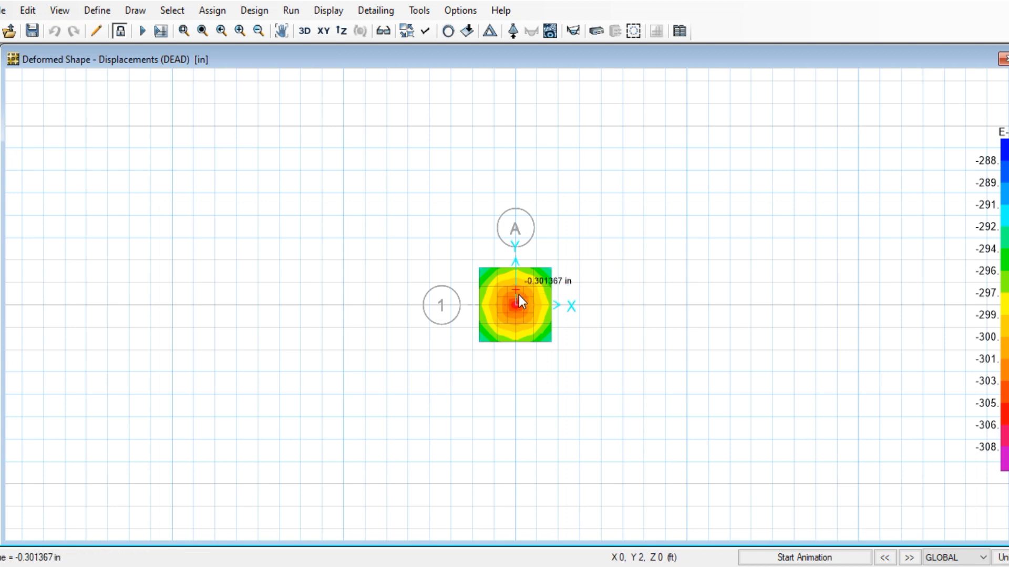
Show the Fz support reactions for the DCONU1 load combination instead of DEAD
scroll(536, 310, "up", 2)
scroll(574, 272, "up", 2)
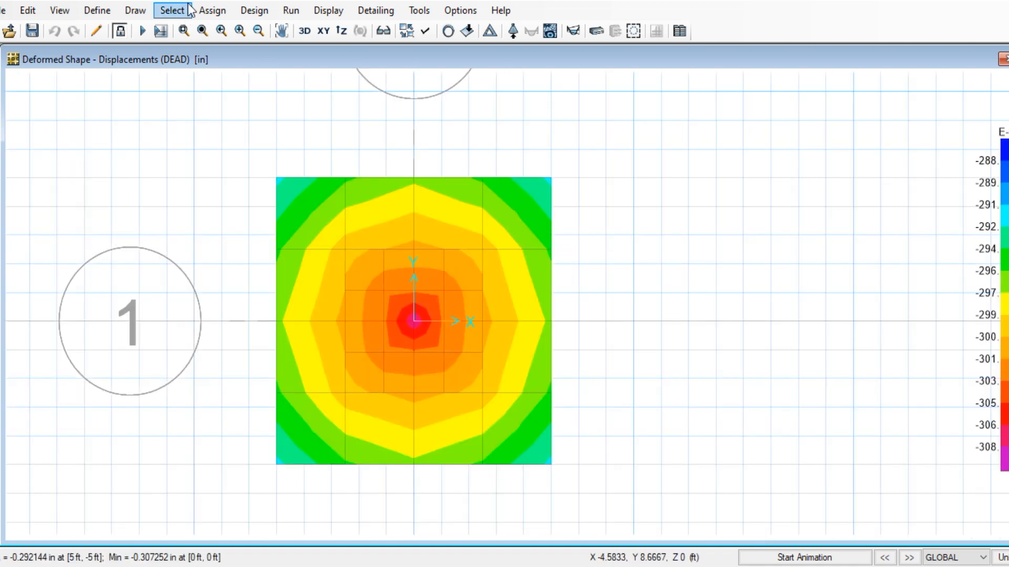
left_click(327, 11)
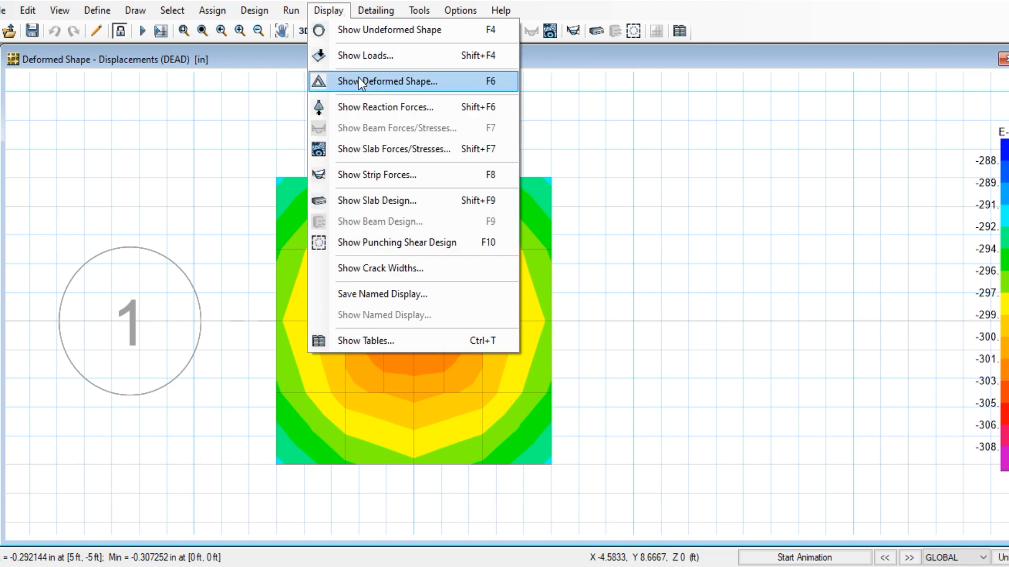
left_click(385, 106)
left_click_drag(487, 55, 835, 16)
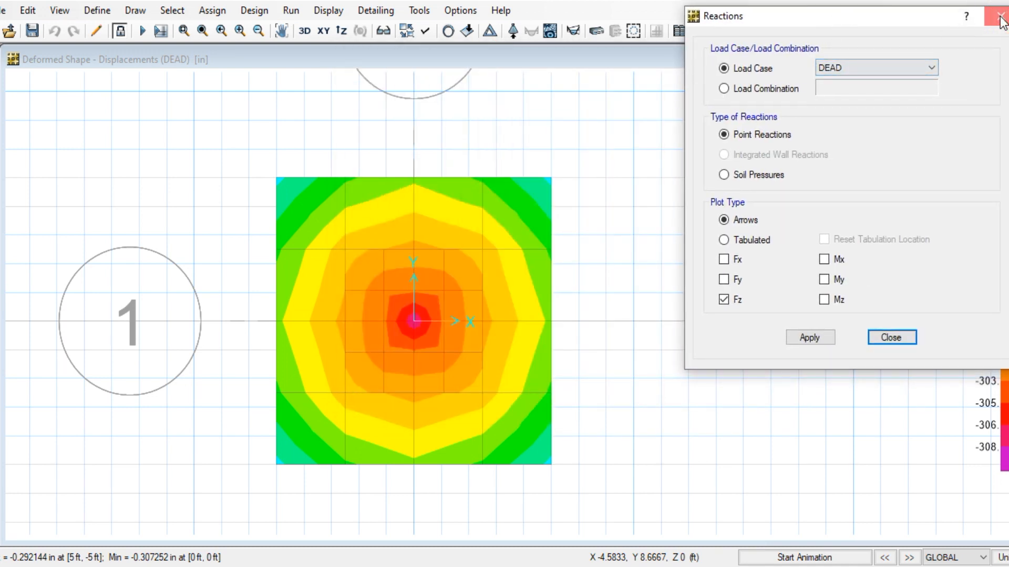
left_click(746, 89)
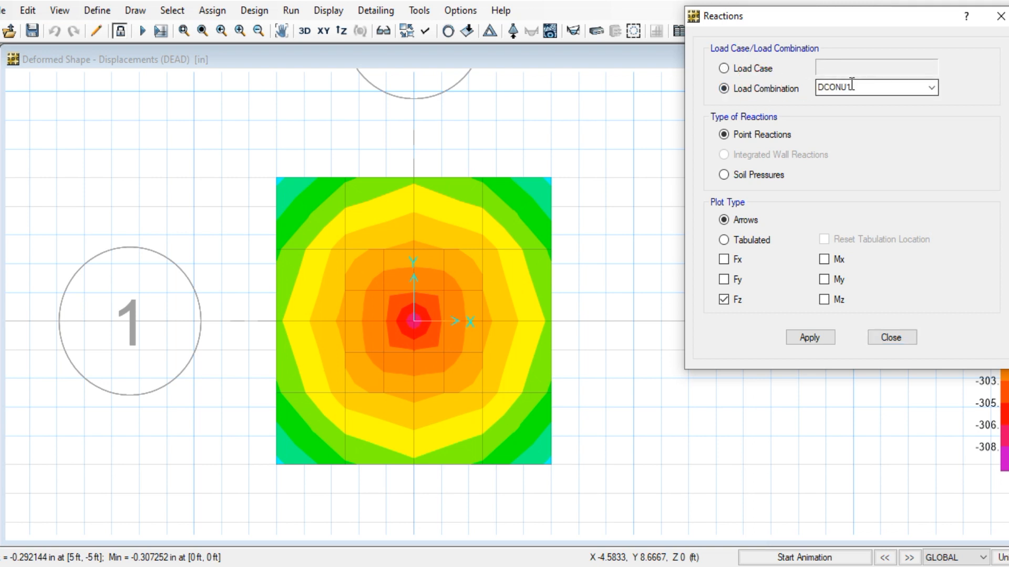
left_click(934, 86)
left_click(934, 87)
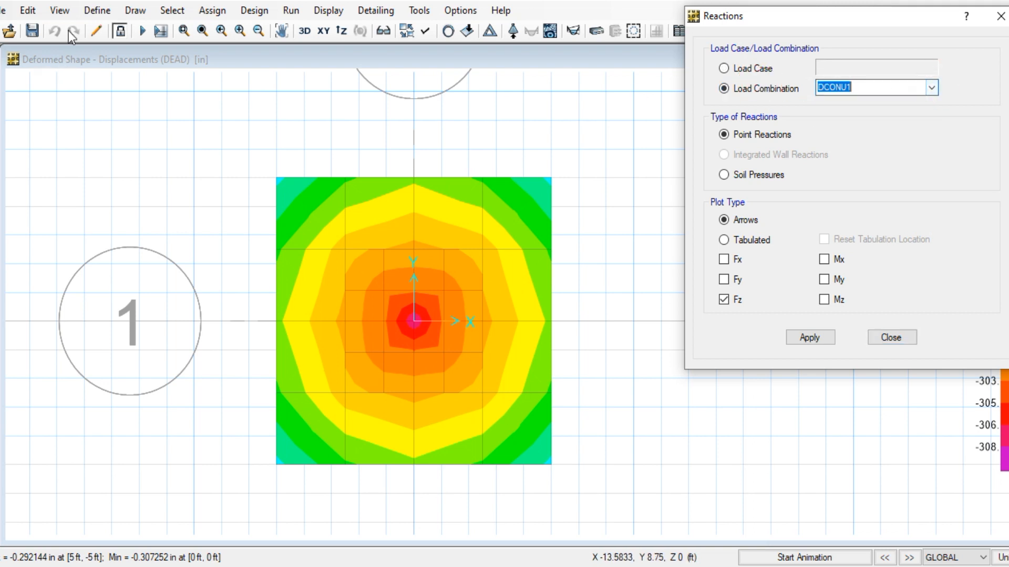
left_click(97, 10)
left_click(97, 11)
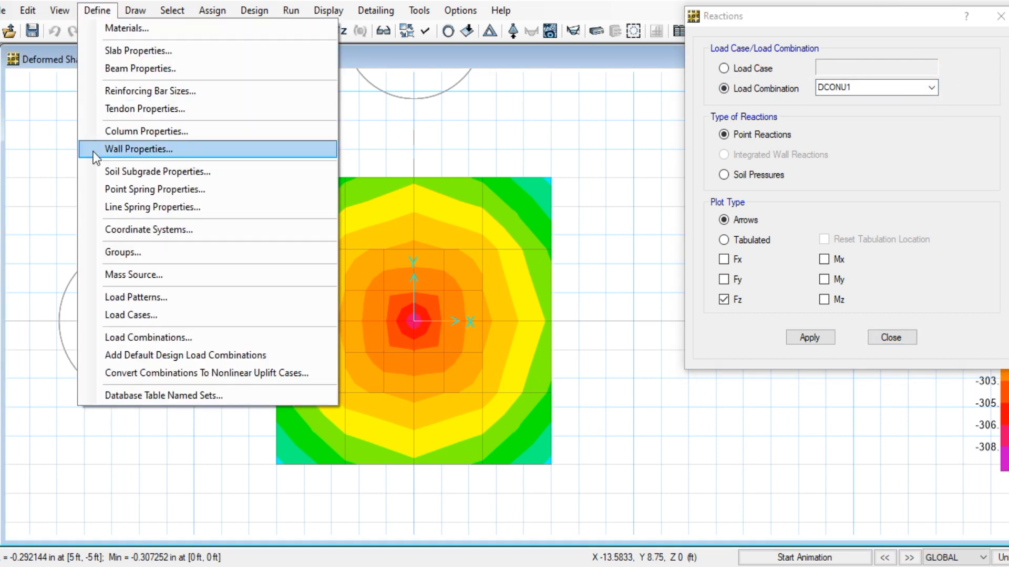
Review the factors of the existing DCONU1 and DCONU2 load combinations
left_click(178, 338)
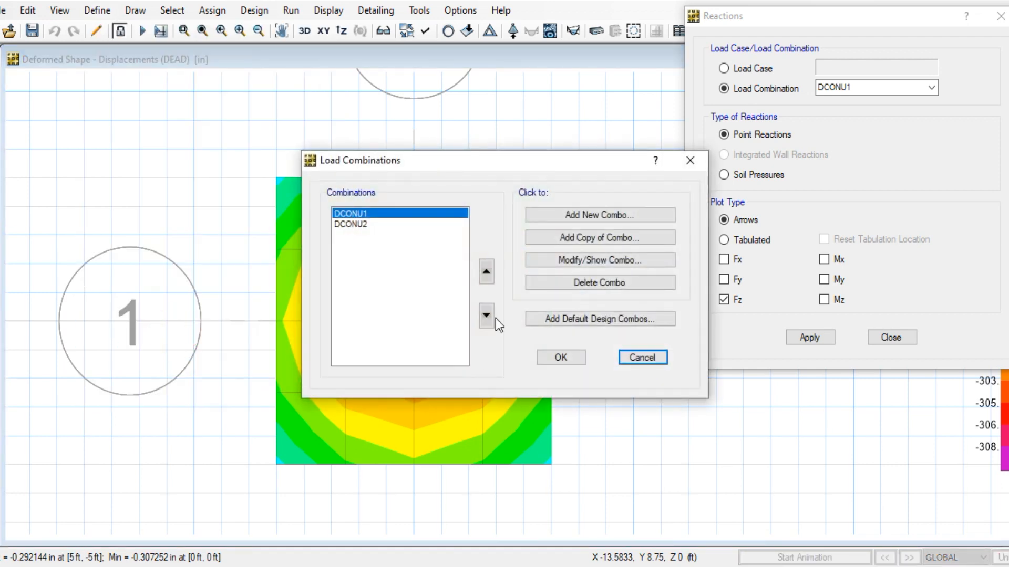
left_click(569, 260)
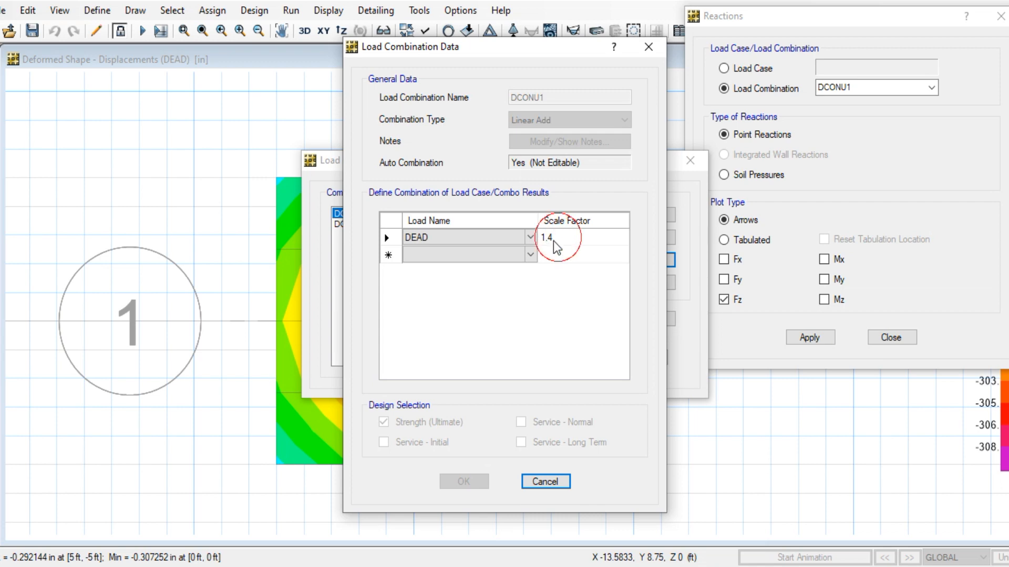
left_click(650, 46)
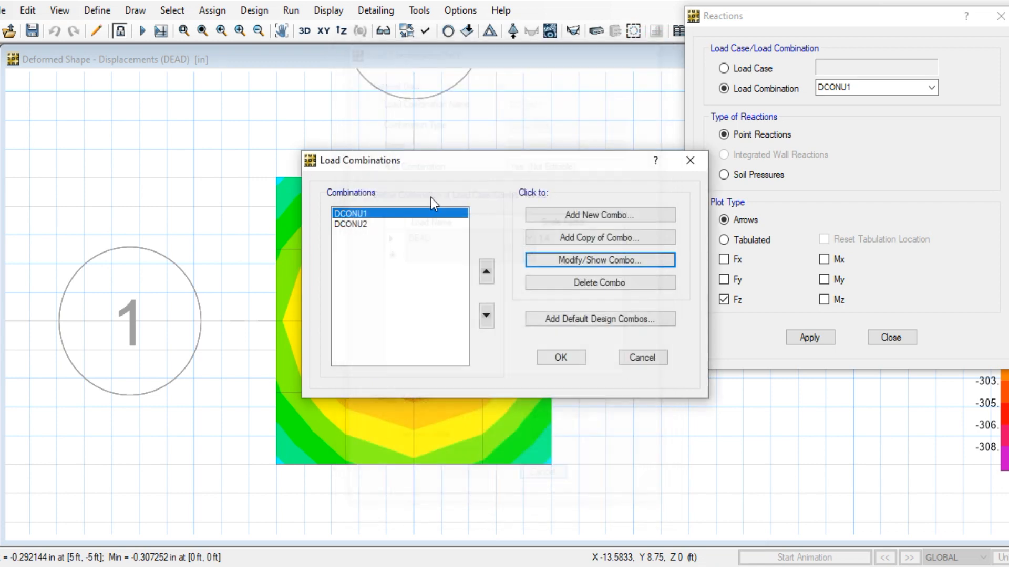
left_click(371, 225)
left_click(562, 260)
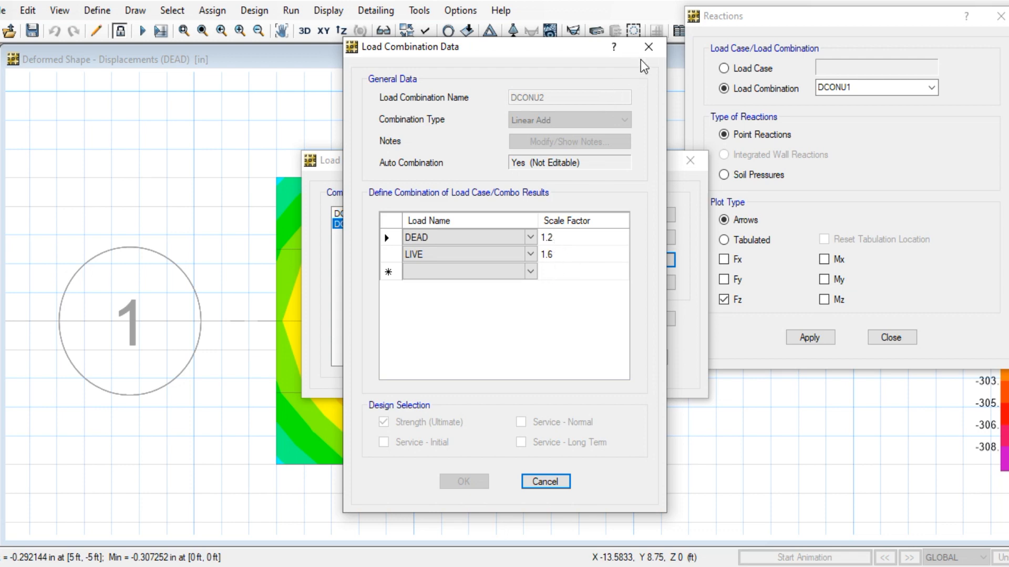
left_click(648, 47)
Start a new combination named wsd with DEAD at factor 1, marked for Service - Initial
left_click(573, 214)
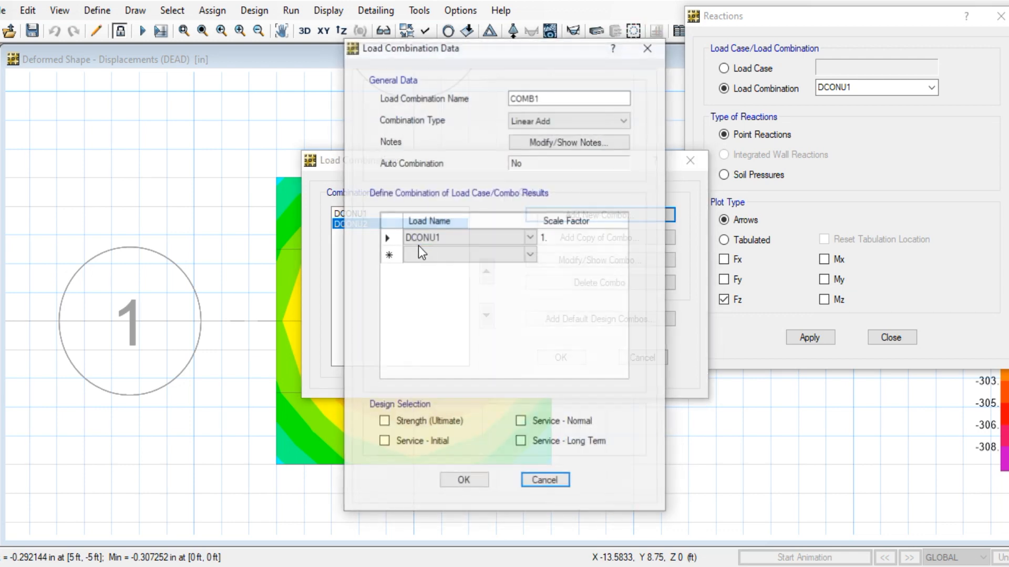
double_click(567, 94)
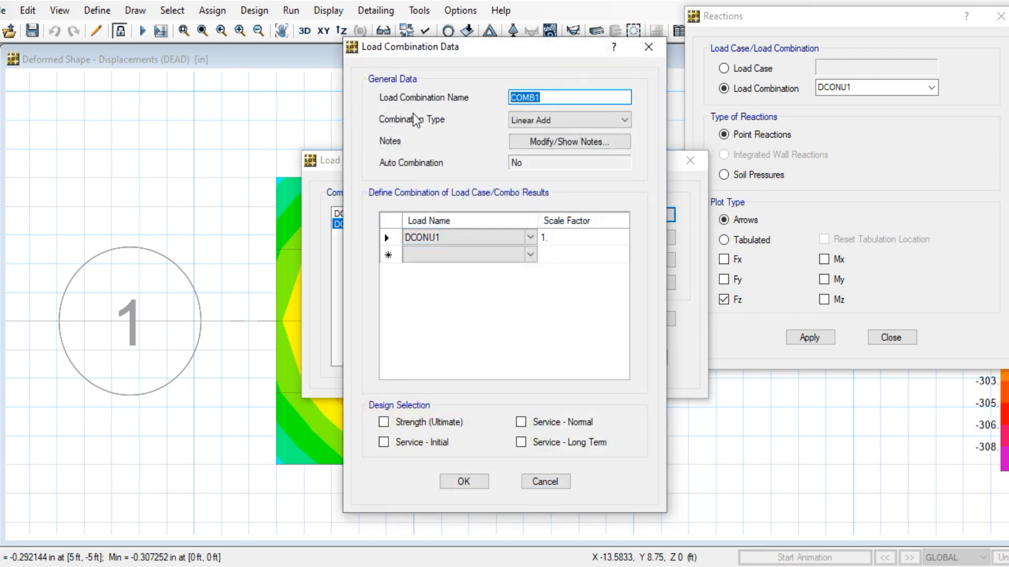
type("wsd")
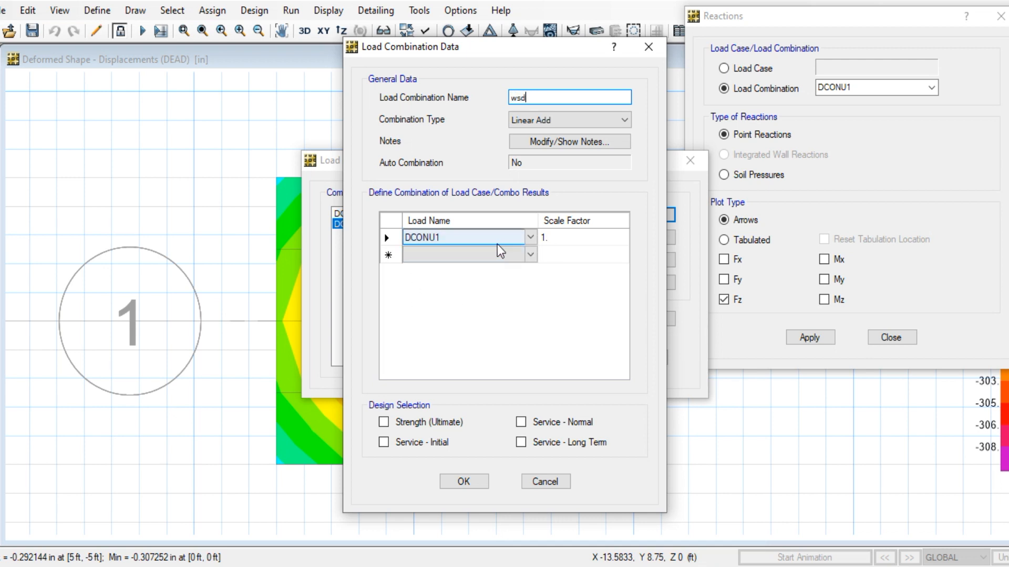
left_click(493, 238)
left_click(478, 273)
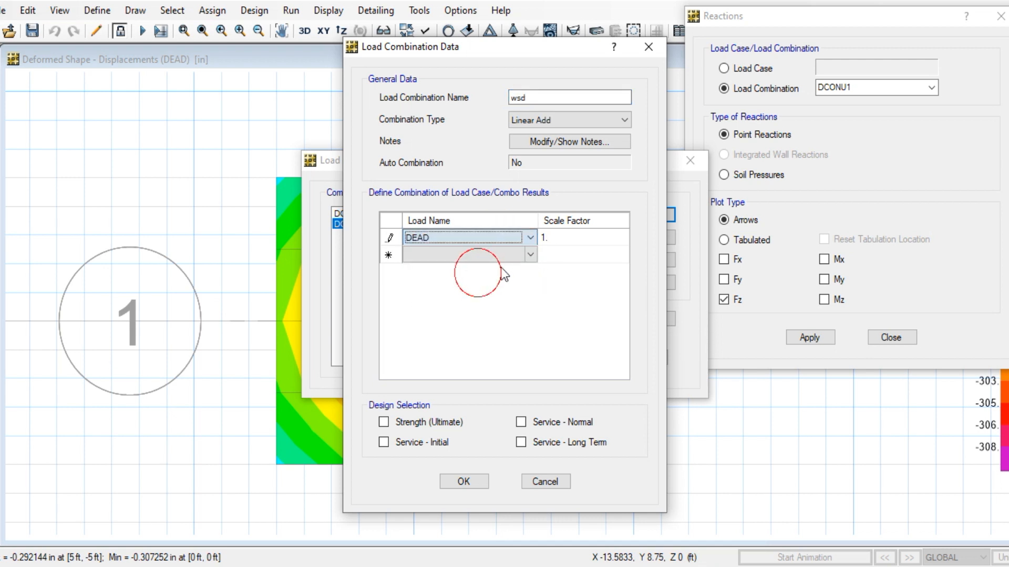
left_click(496, 253)
left_click(496, 252)
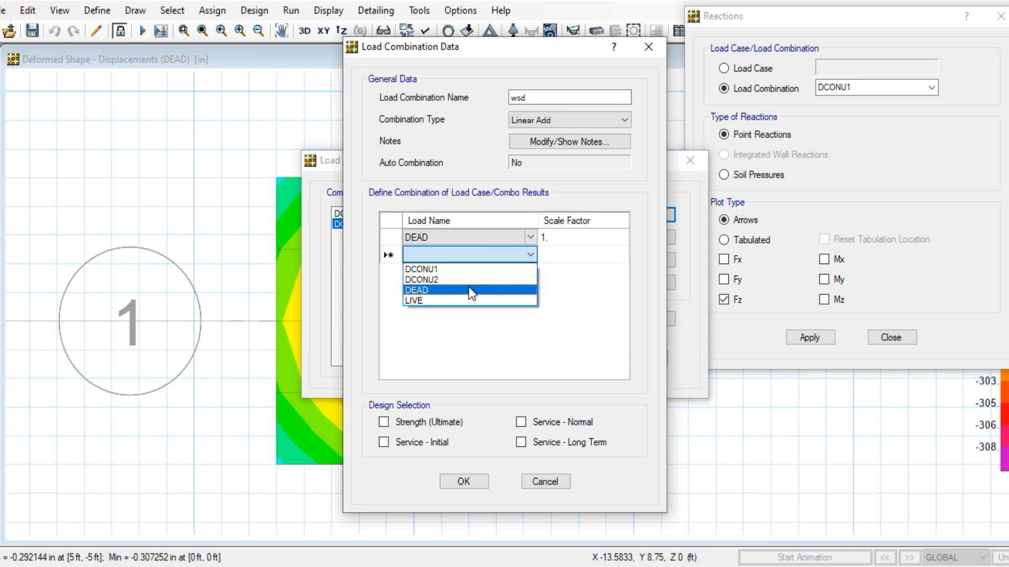
left_click(469, 293)
left_click(565, 254)
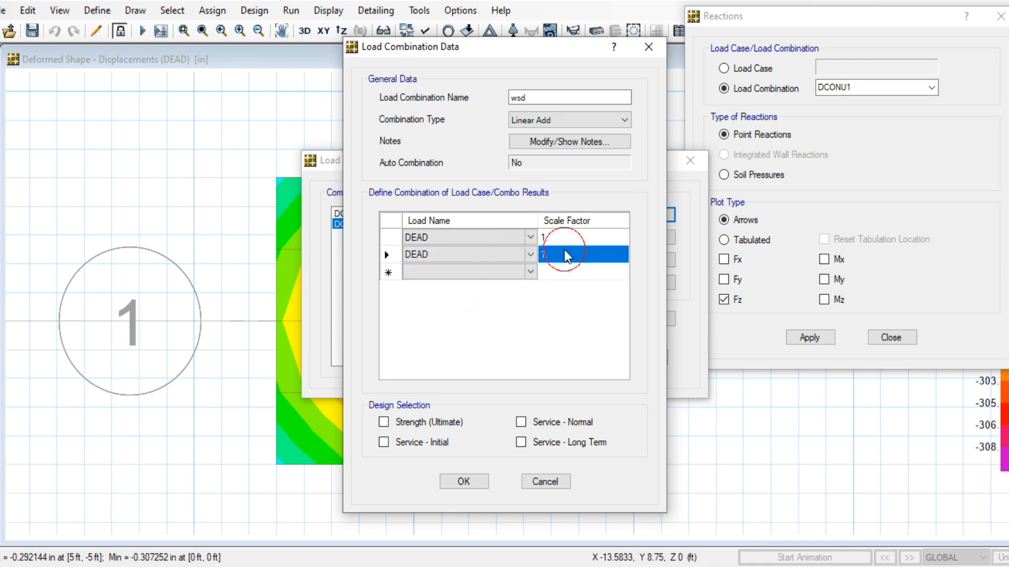
left_click(384, 442)
left_click(465, 482)
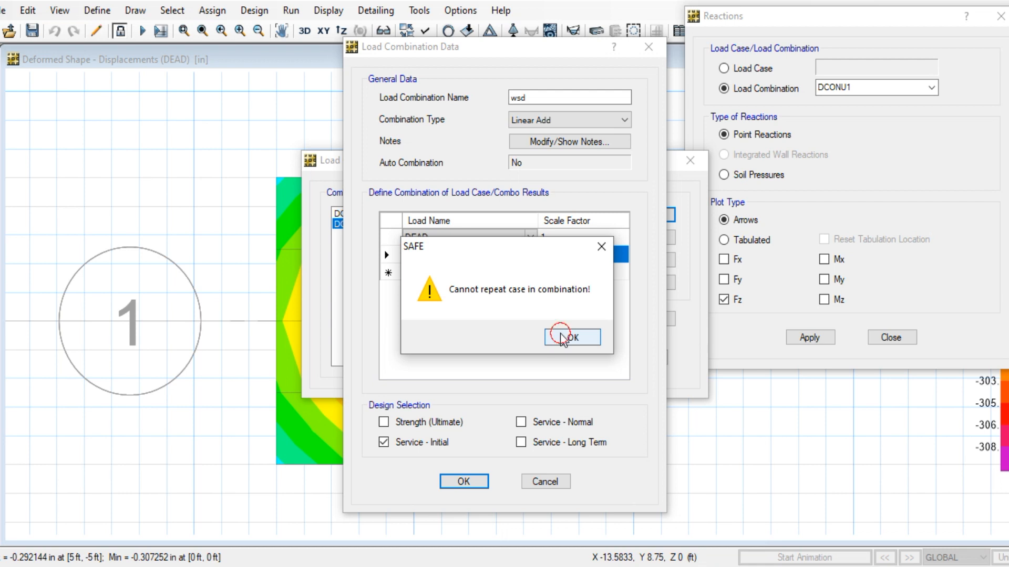
left_click(560, 333)
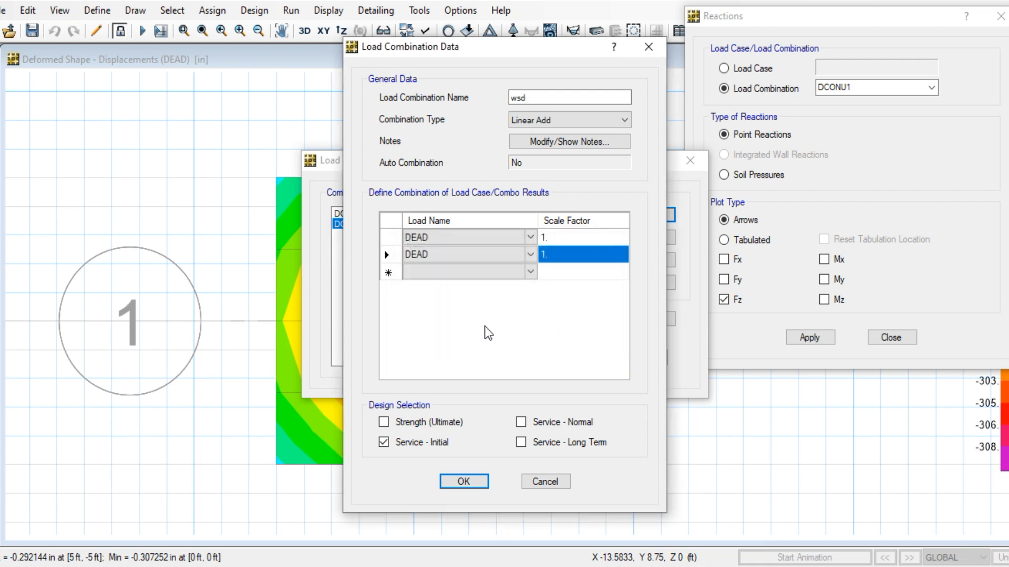
Change wsd's second load to LIVE, save it, and accept discarding design results
double_click(551, 95)
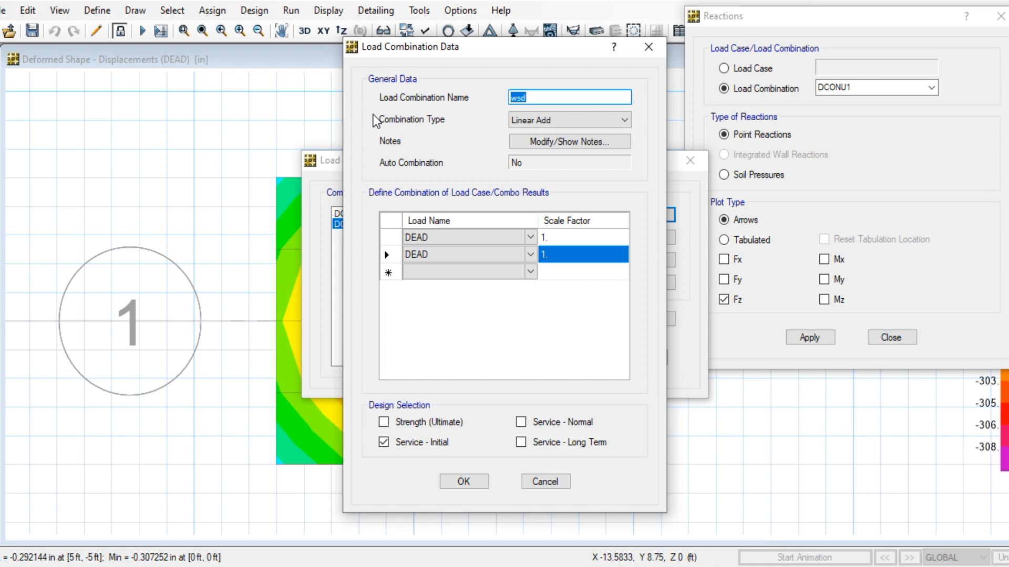
left_click(512, 253)
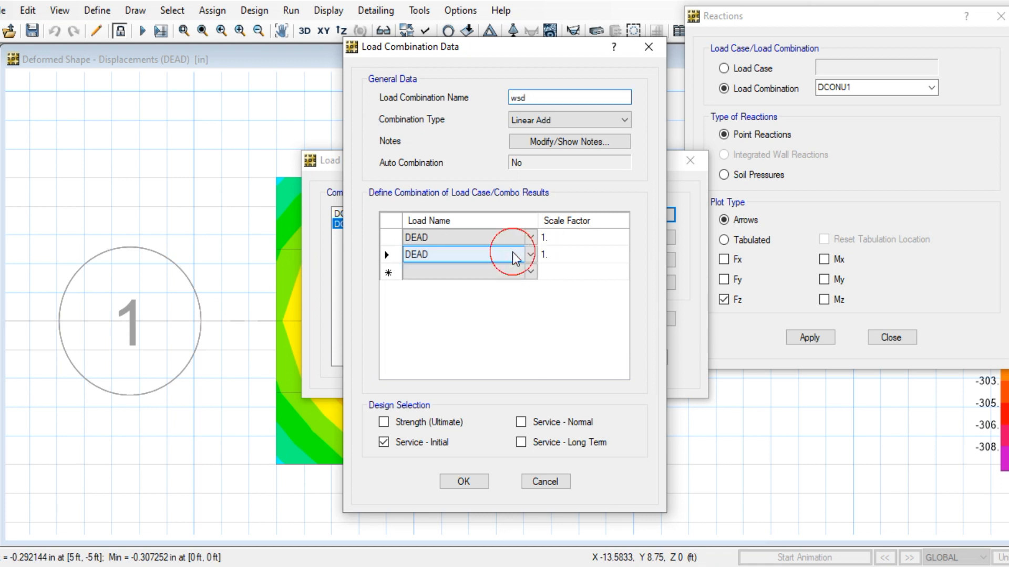
left_click(531, 255)
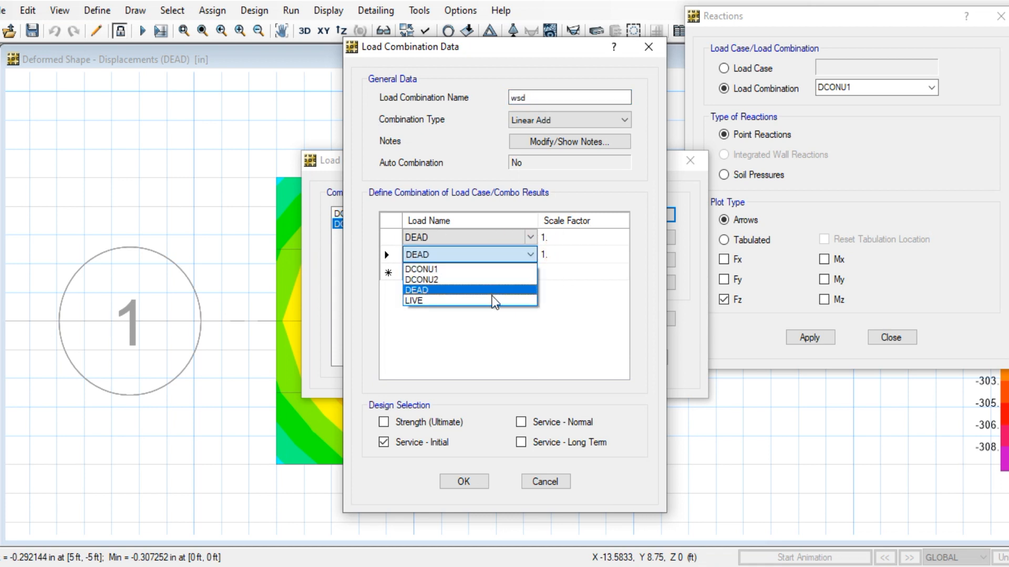
left_click(491, 300)
left_click(479, 484)
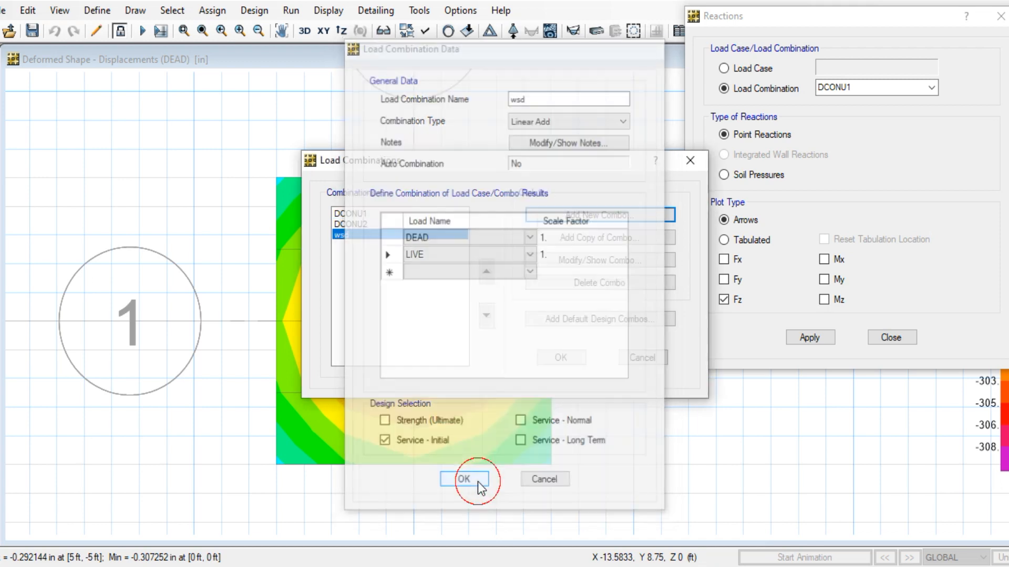
left_click(561, 358)
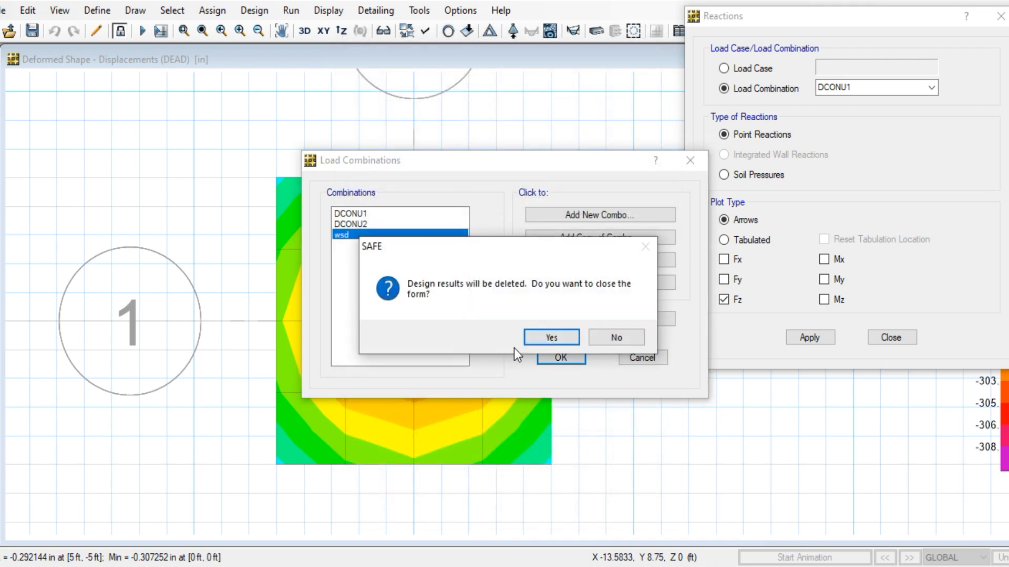
left_click(542, 338)
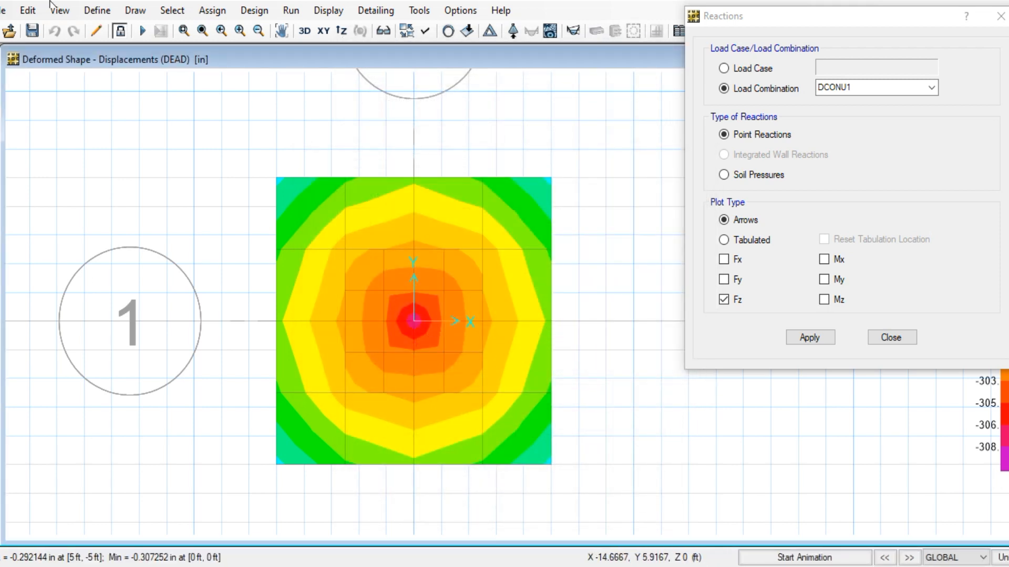
Re-run the analysis and design with the new wsd combination
left_click(210, 11)
left_click(294, 10)
left_click(292, 10)
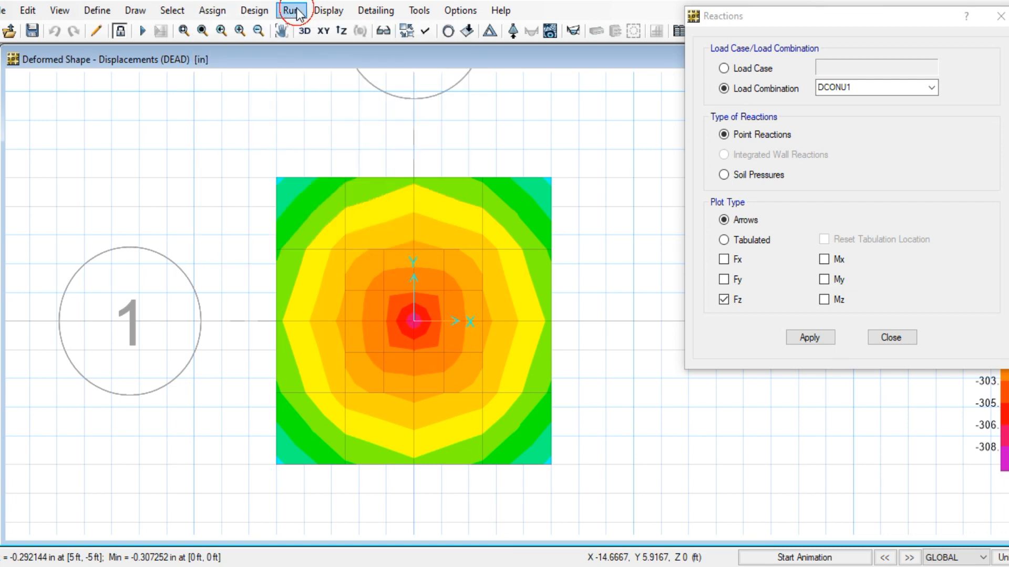
left_click(292, 11)
left_click(320, 50)
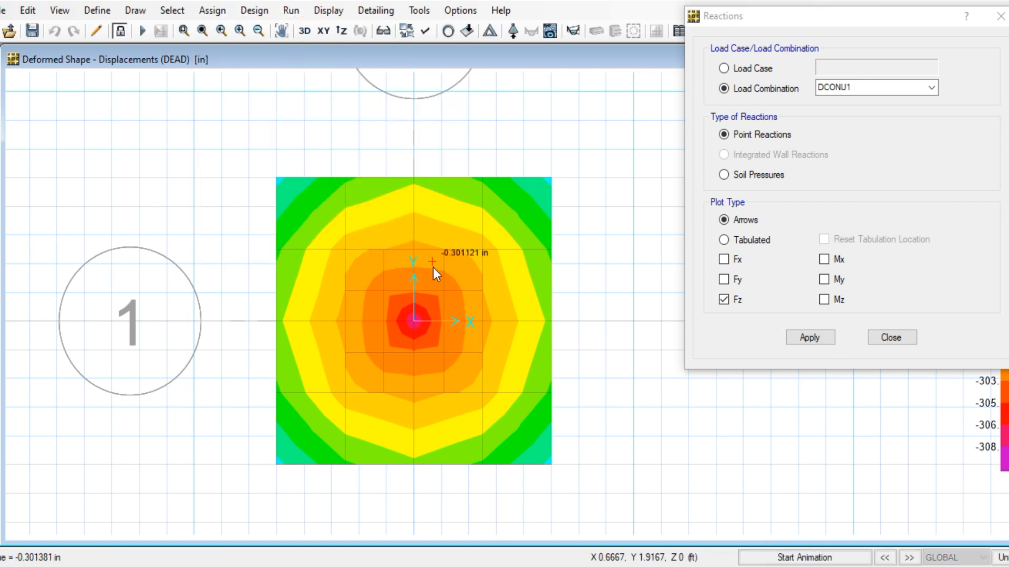
Redisplay the reactions, check the load combination list keeping DCONU1, then close the Reactions dialog
left_click(328, 10)
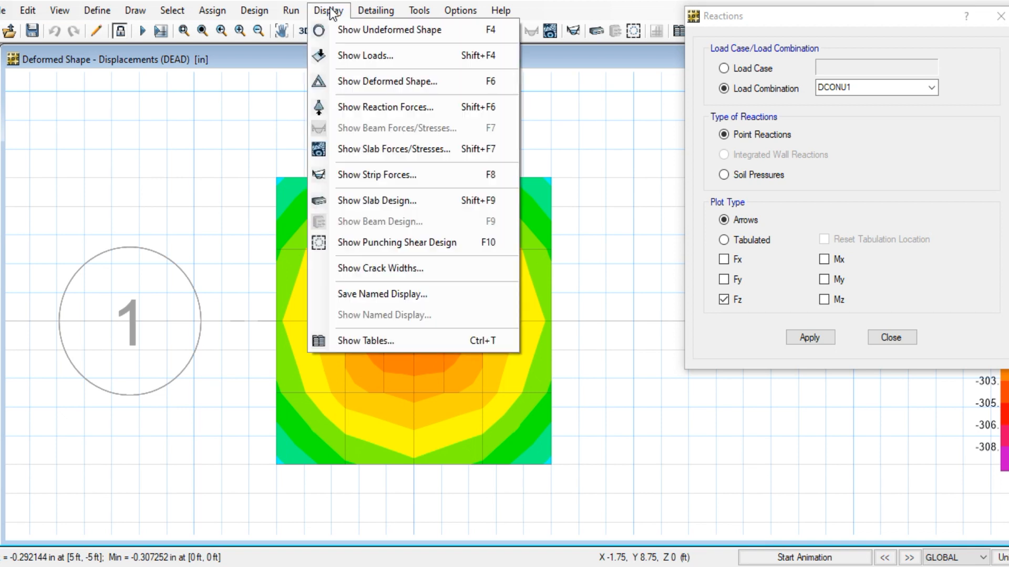
left_click(327, 11)
left_click(325, 11)
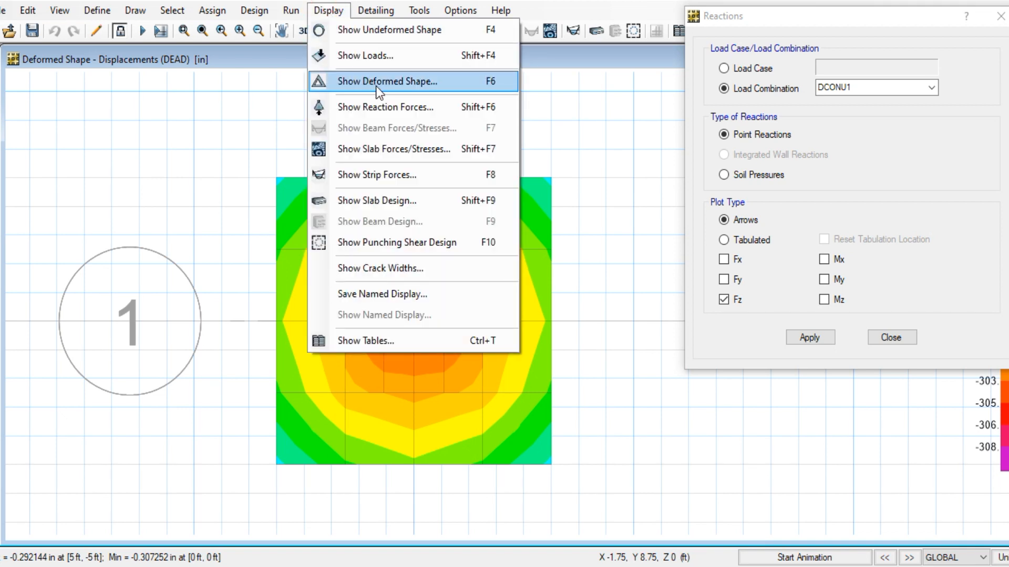
left_click(386, 106)
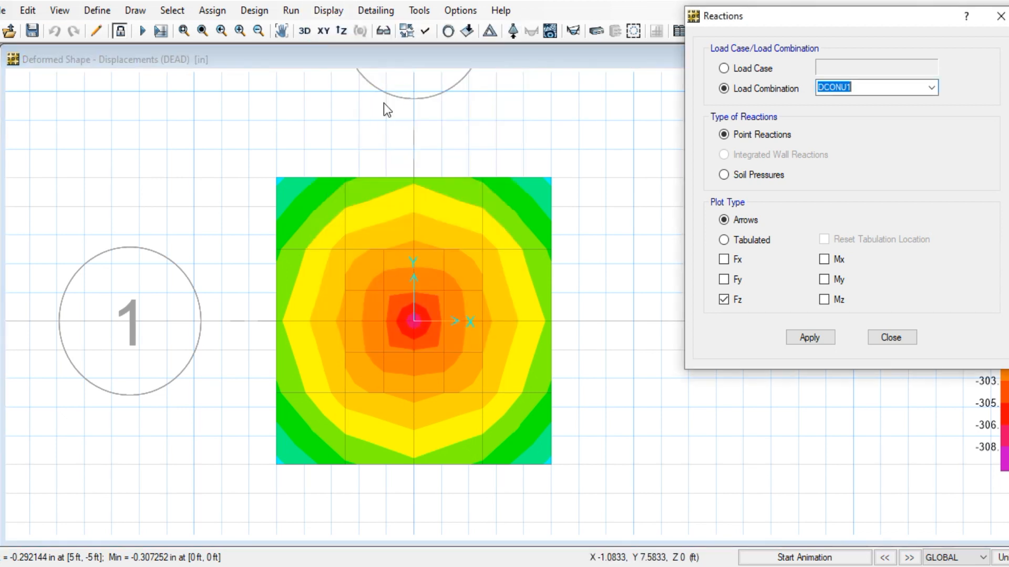
left_click(933, 88)
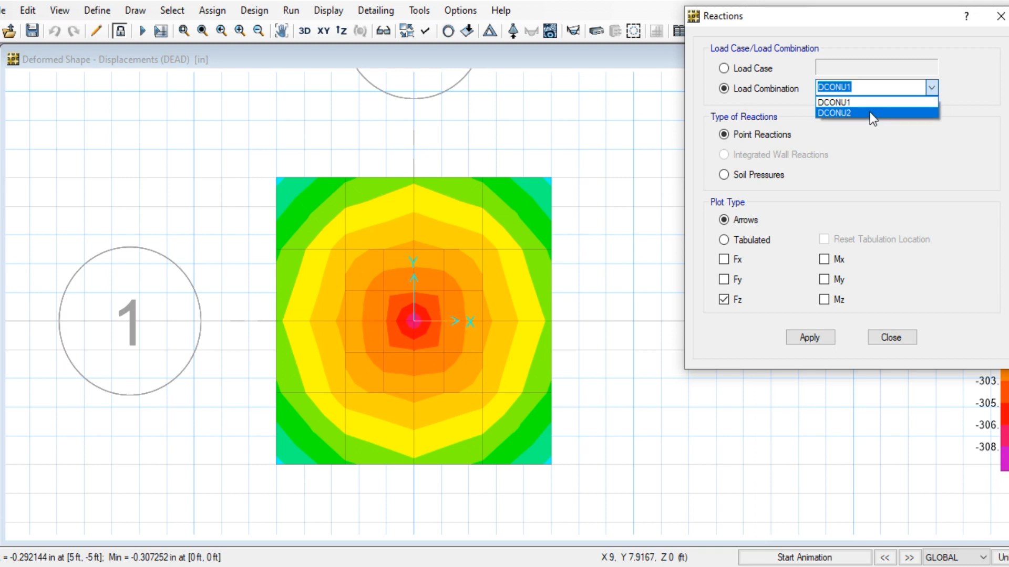
left_click(885, 140)
left_click(746, 68)
left_click(752, 89)
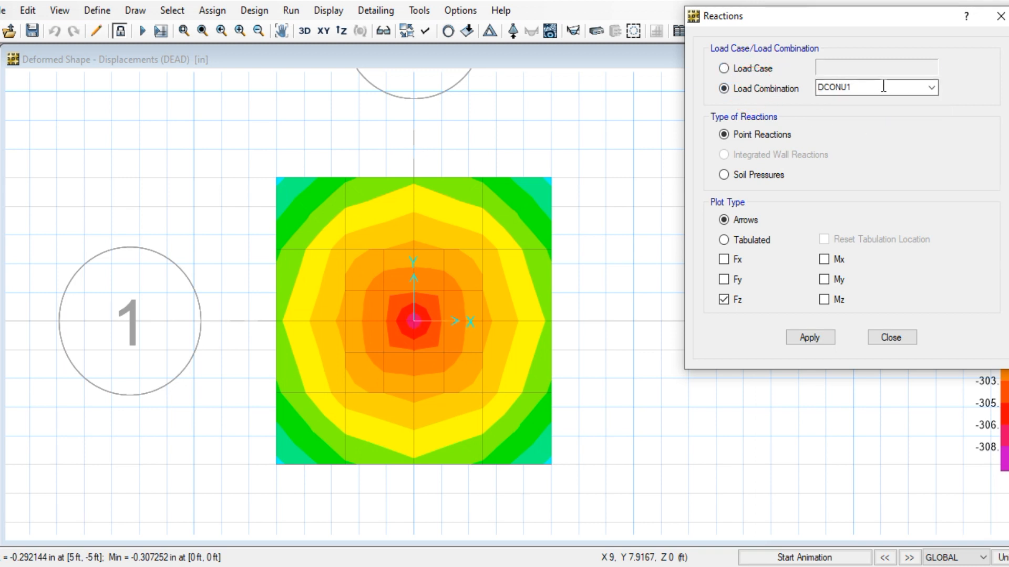
left_click(933, 89)
left_click(856, 174)
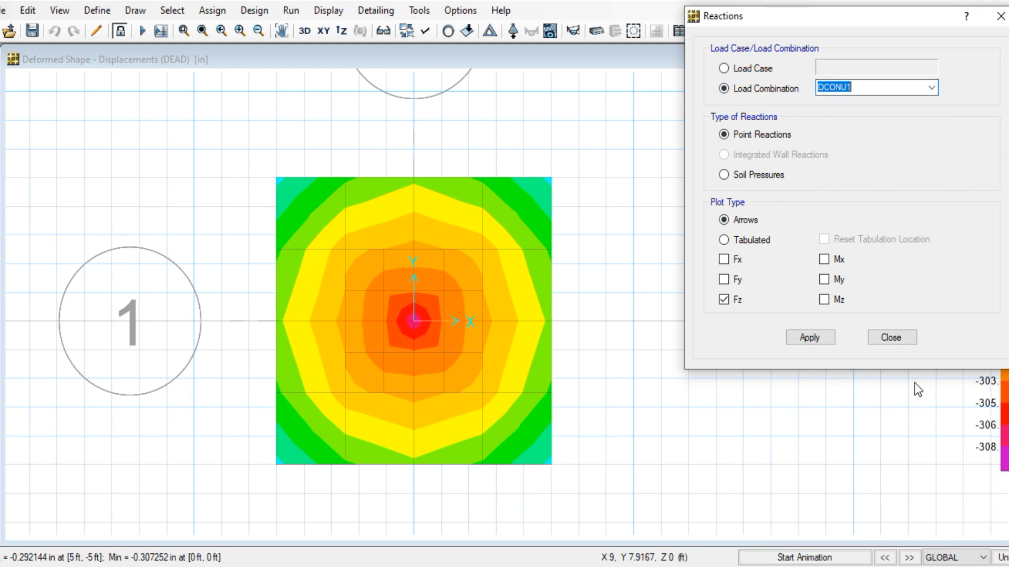
left_click(891, 337)
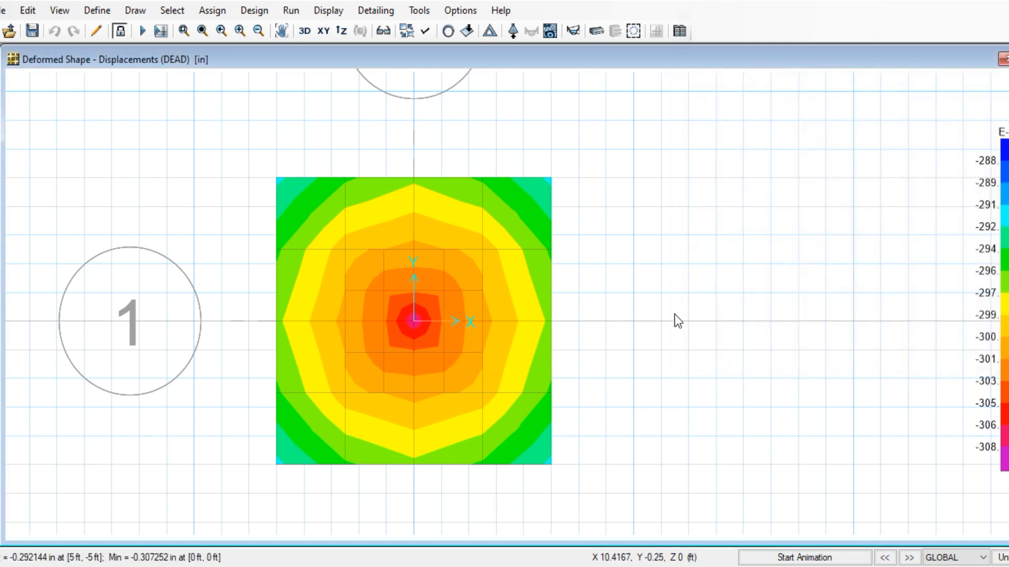
Unlock the model, deleting its results, and run the analysis again
left_click(122, 30)
left_click(550, 340)
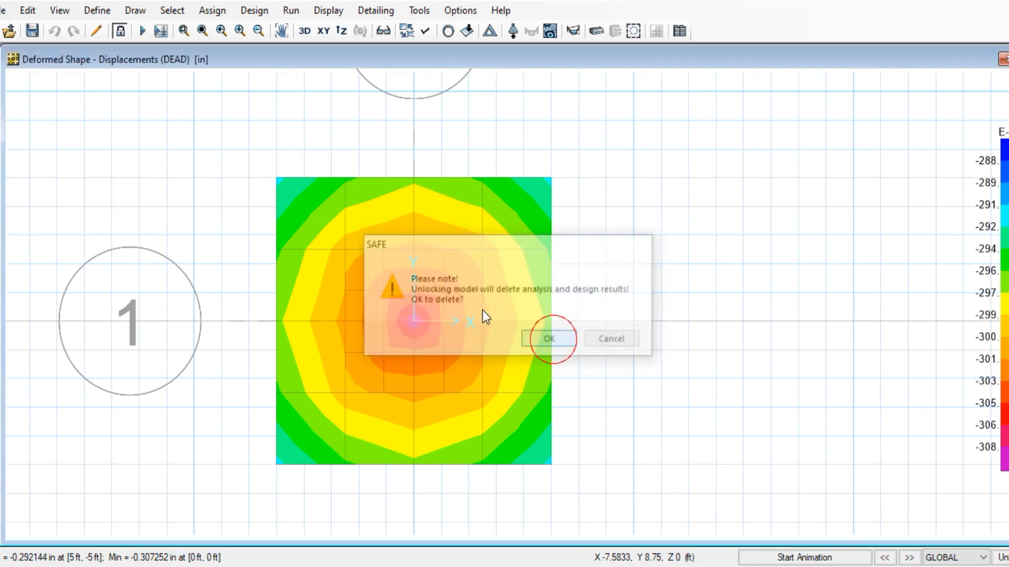
left_click(289, 11)
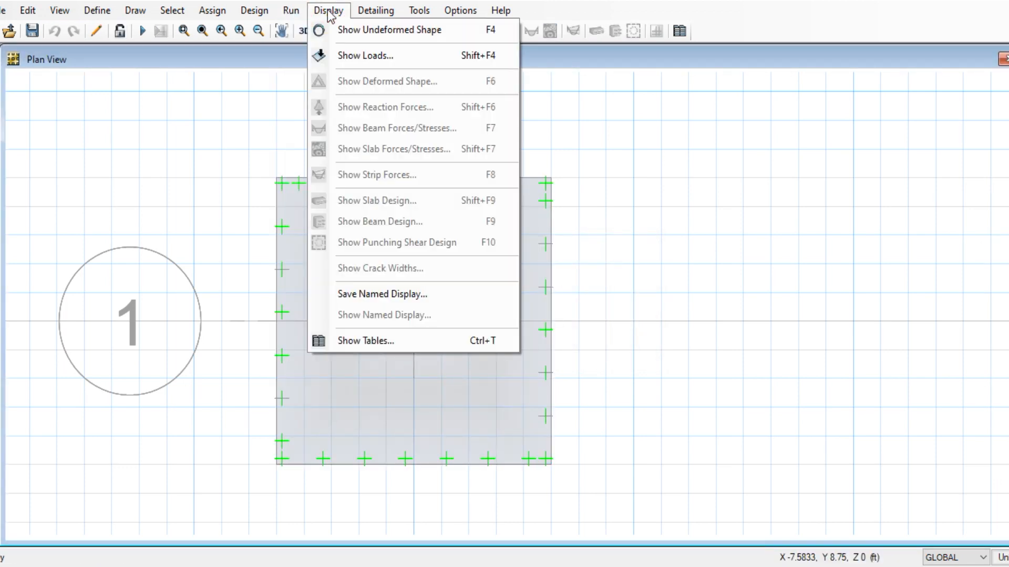
left_click(306, 49)
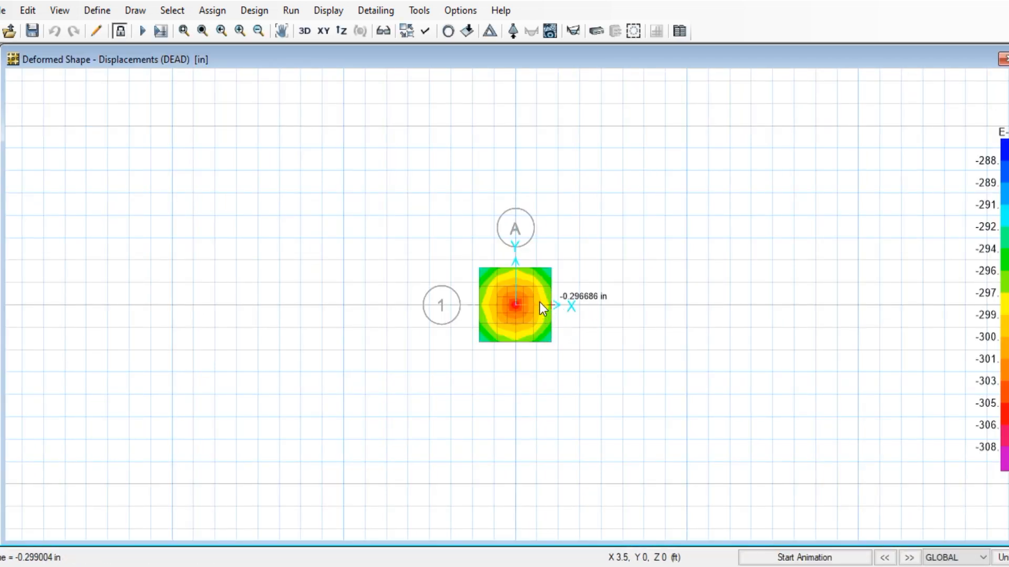
Check the Automatic Slab Mesh Options, found locked, and cancel without changes
scroll(537, 301, "up", 2)
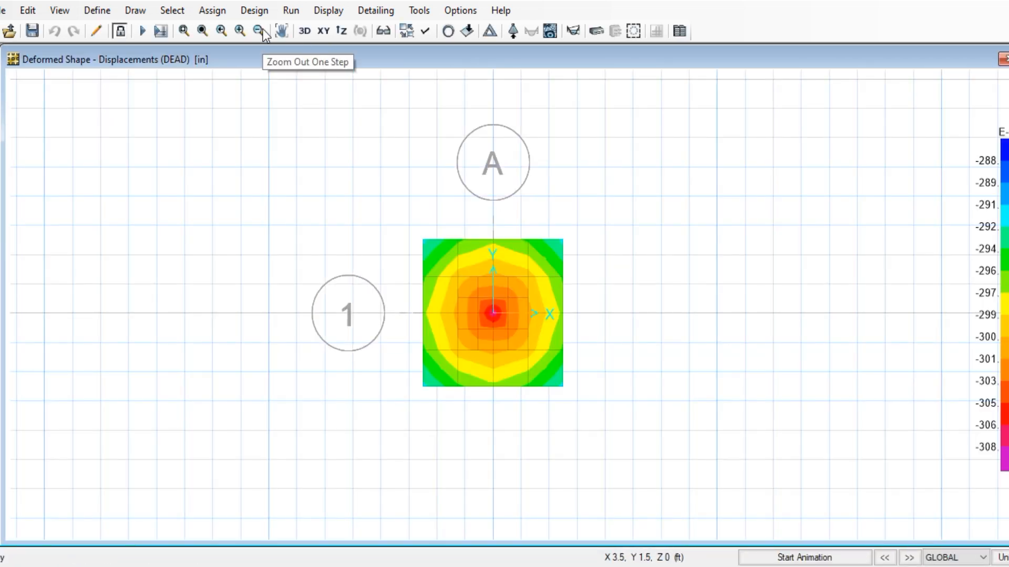
left_click(290, 10)
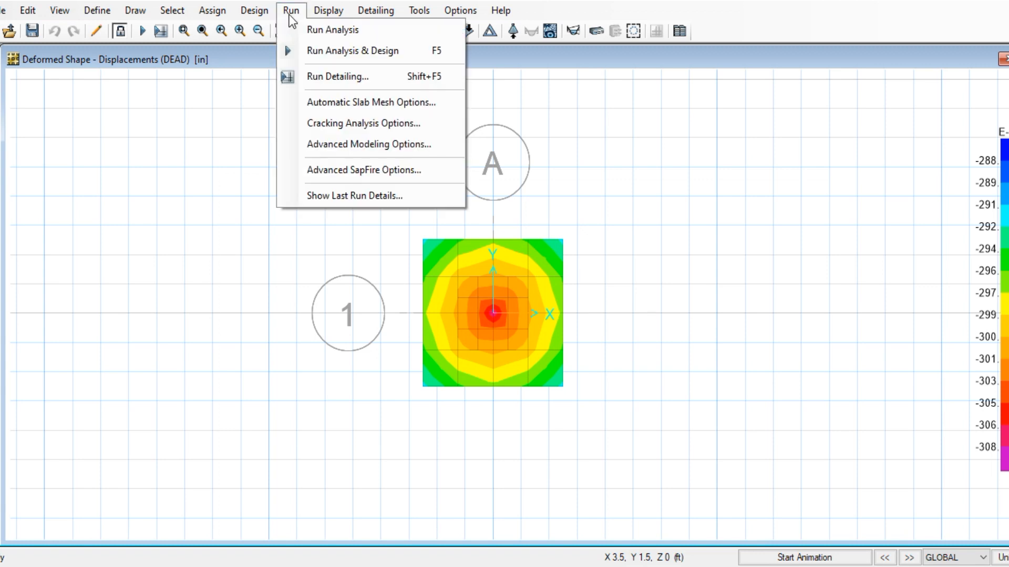
left_click(344, 105)
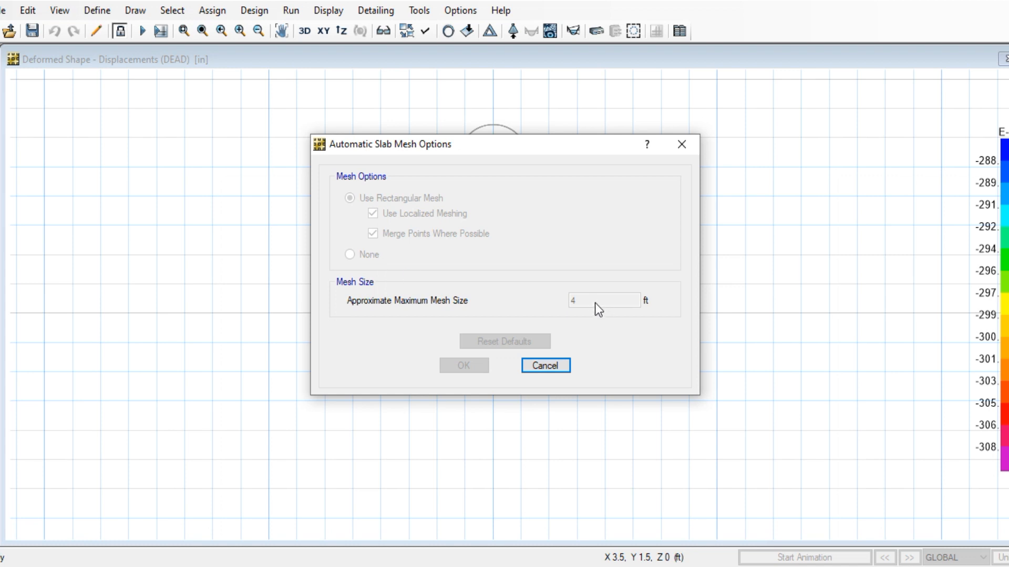
left_click(567, 368)
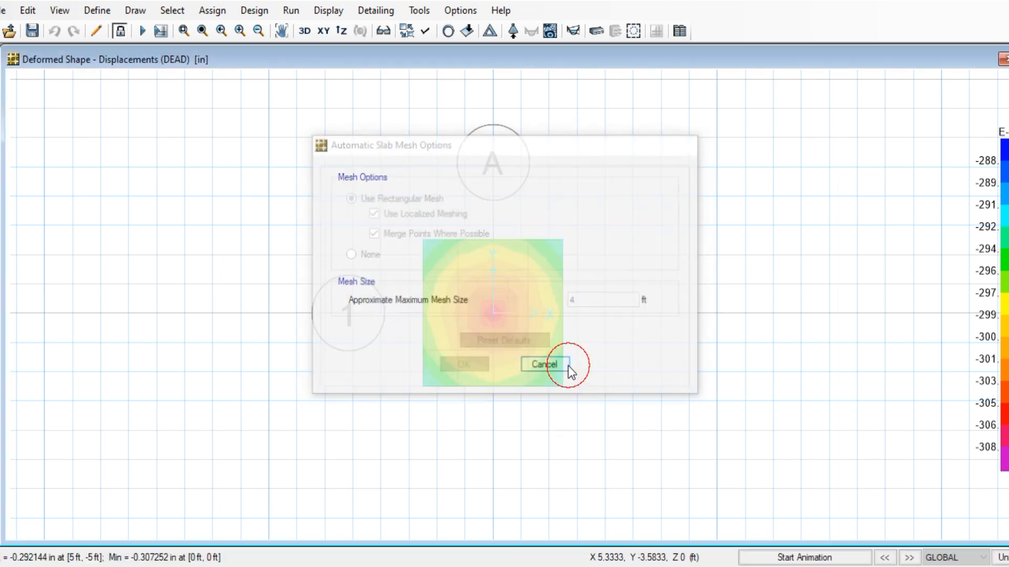
Unlock, re-run analysis and design, then unlock once more to clear the results
left_click(119, 30)
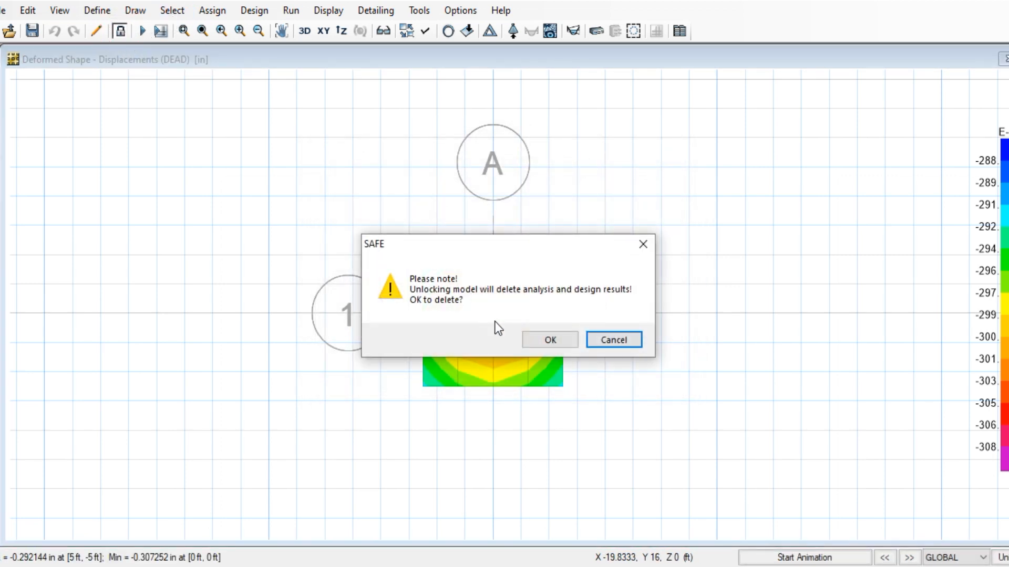
left_click(547, 339)
left_click(291, 11)
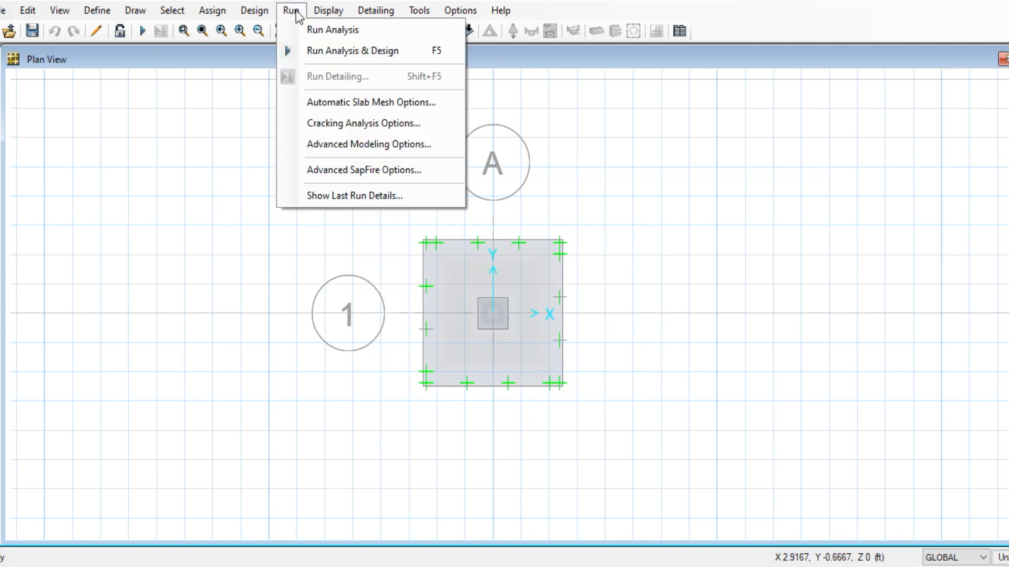
left_click(325, 49)
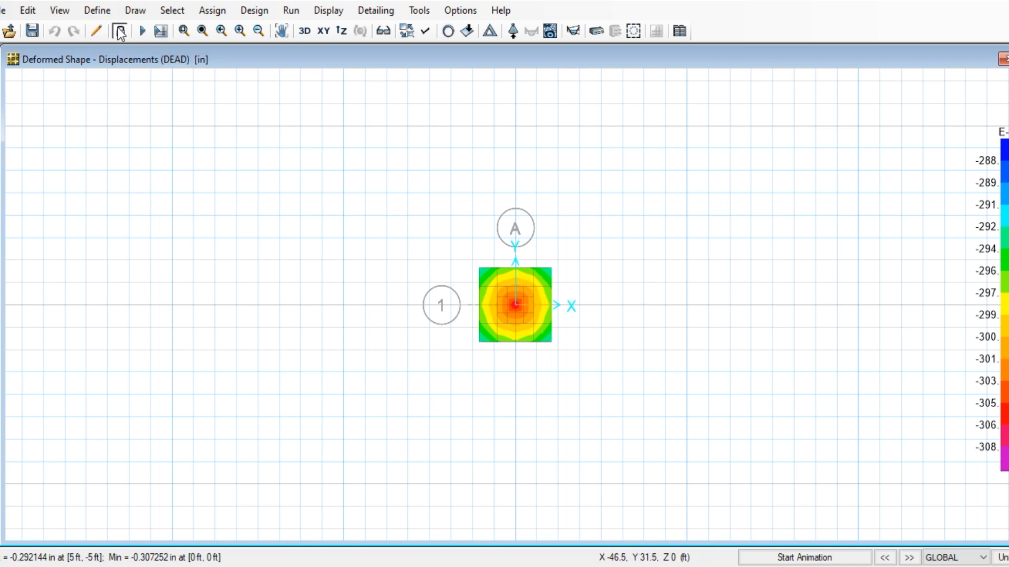
left_click(120, 31)
left_click(550, 341)
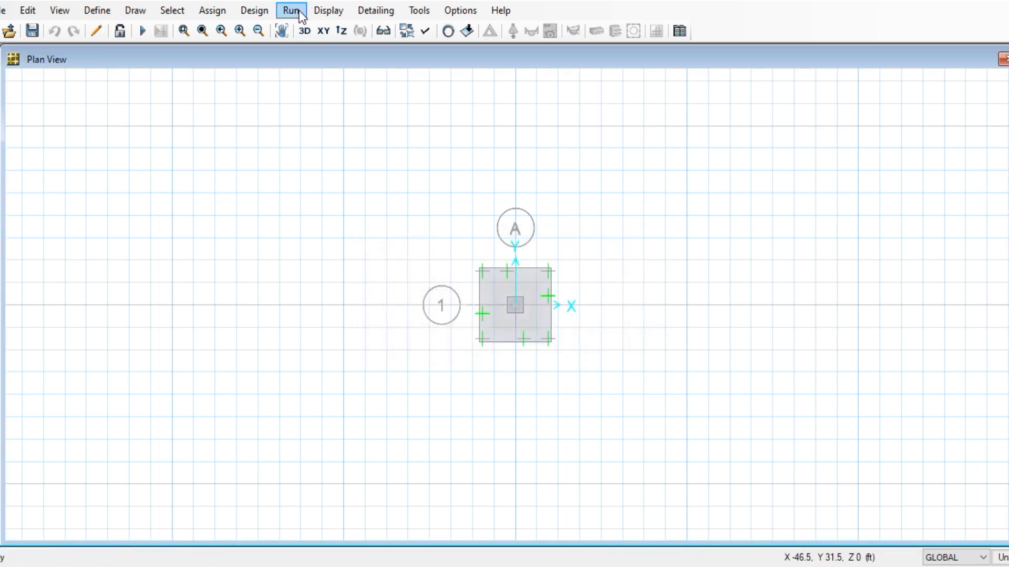
left_click(328, 12)
Change the approximate maximum slab mesh size from 4 ft to 1 ft
mouse_move(294, 12)
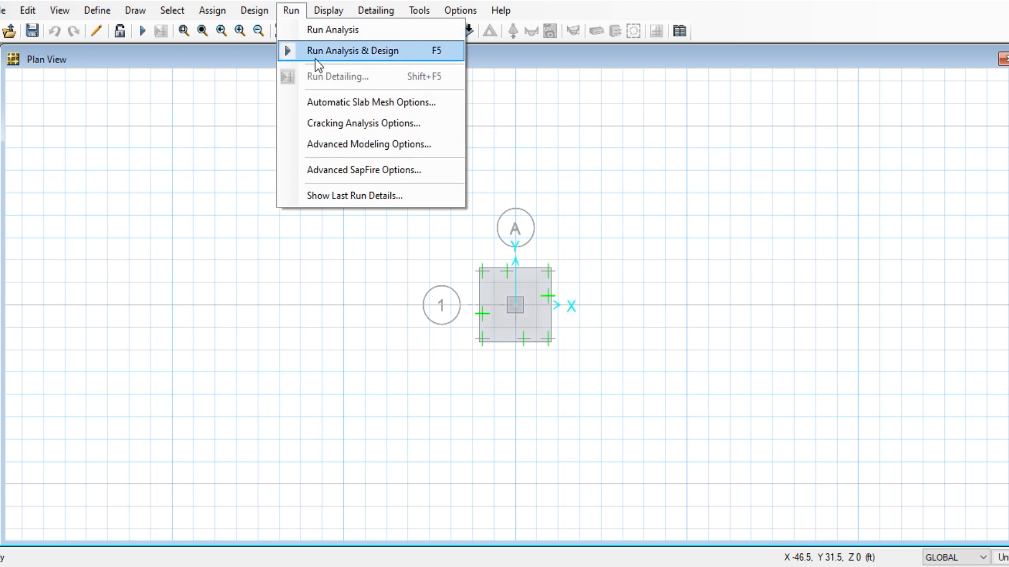
left_click(344, 102)
double_click(578, 301)
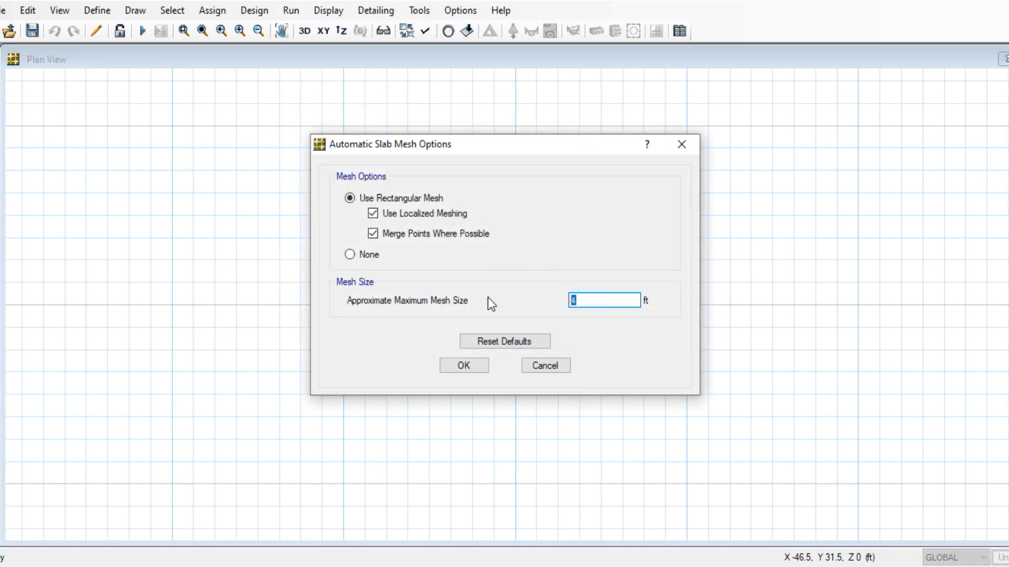
type("1")
left_click(463, 365)
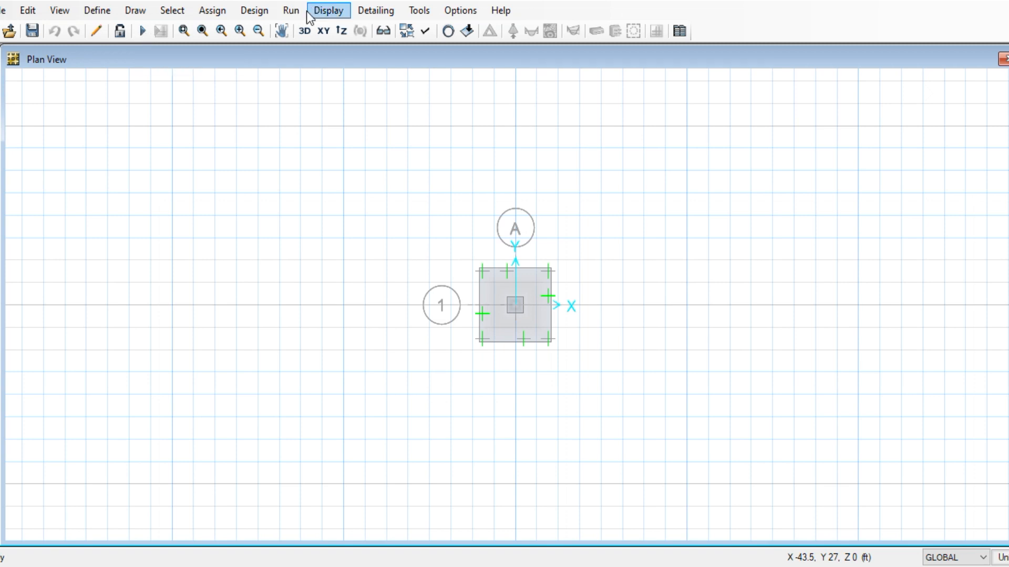
Re-run the analysis with the finer 1 ft mesh
left_click(326, 11)
mouse_move(291, 14)
left_click(332, 30)
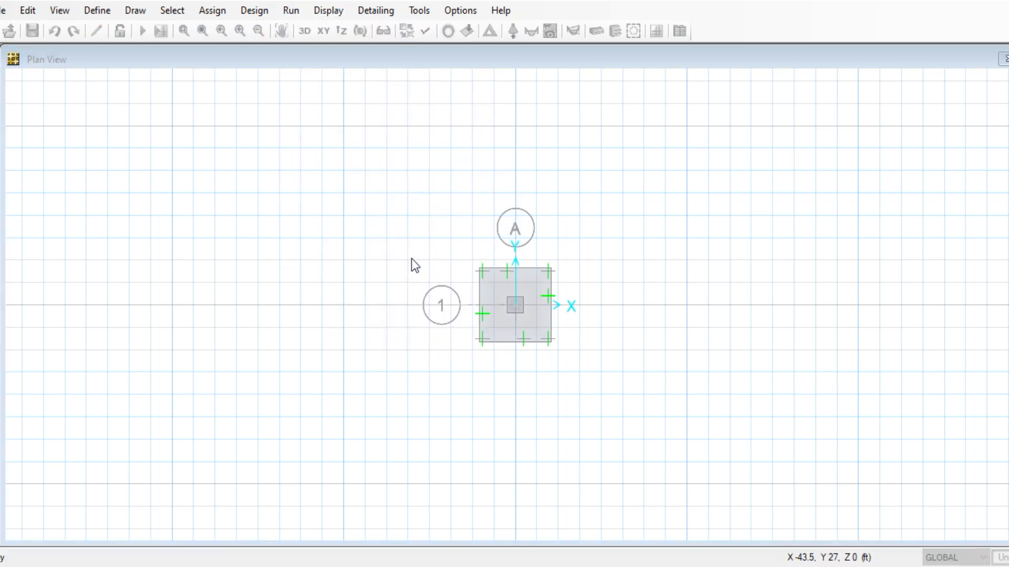
scroll(532, 310, "up", 2)
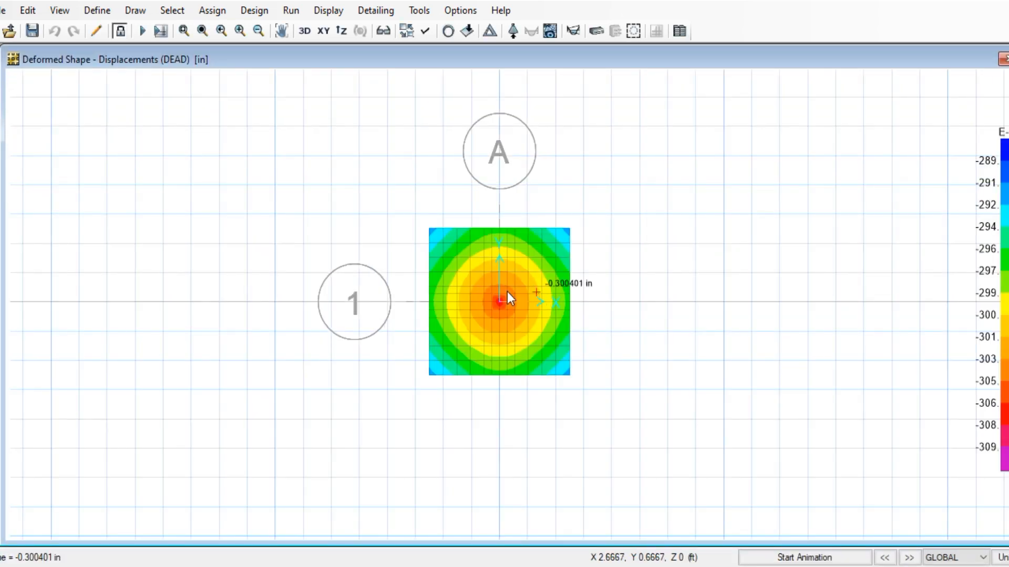
Close the reaction forces settings and open Deformed Shape for the DEAD load case
left_click(327, 10)
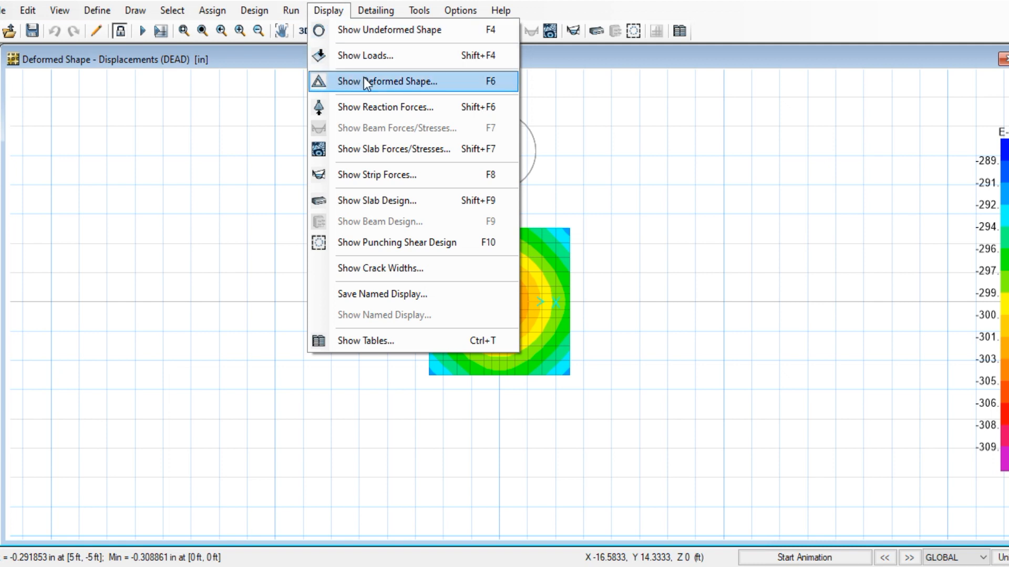
left_click(387, 110)
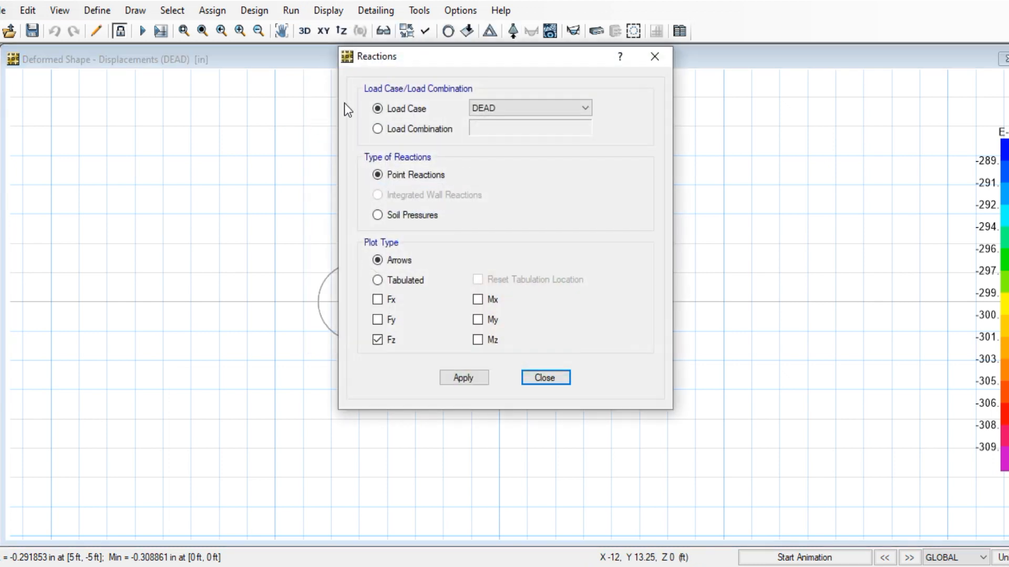
left_click_drag(454, 65, 739, 38)
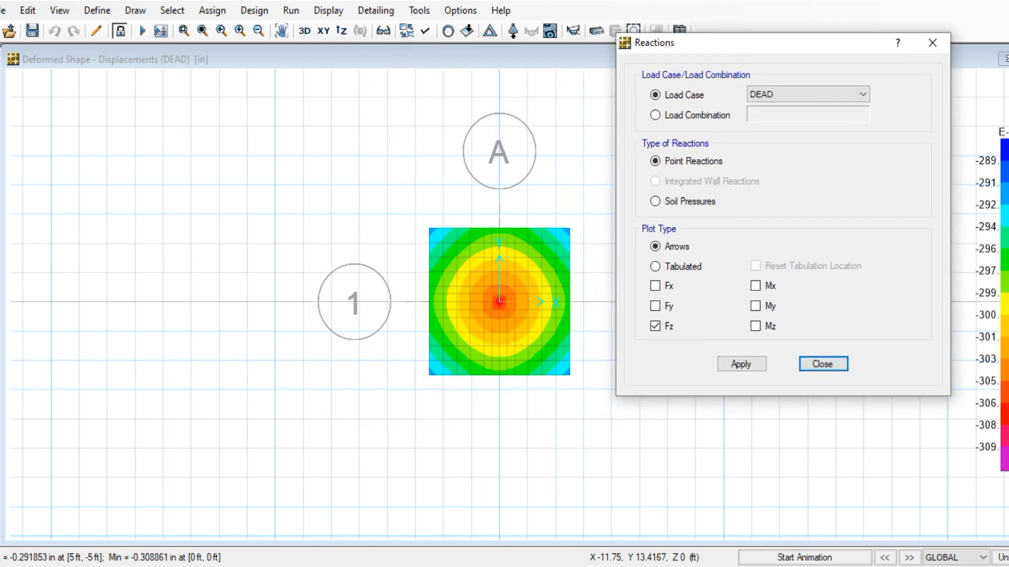
left_click(931, 43)
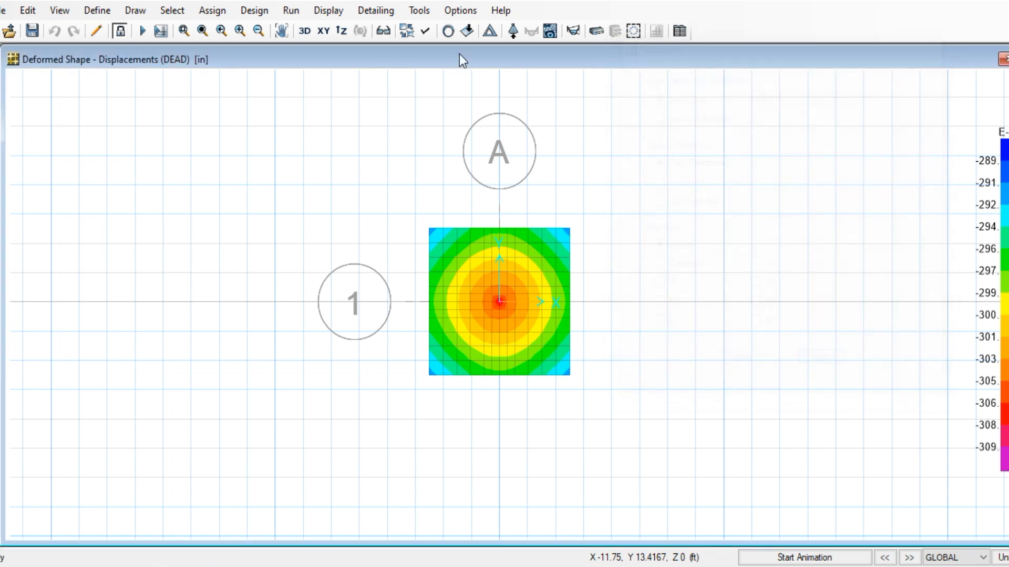
left_click(327, 11)
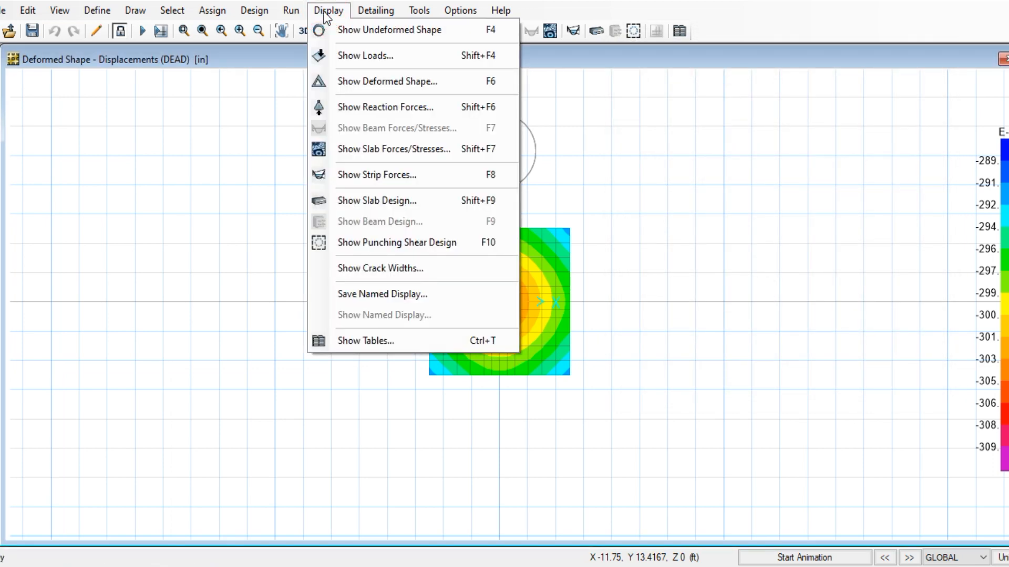
left_click(372, 83)
left_click(515, 124)
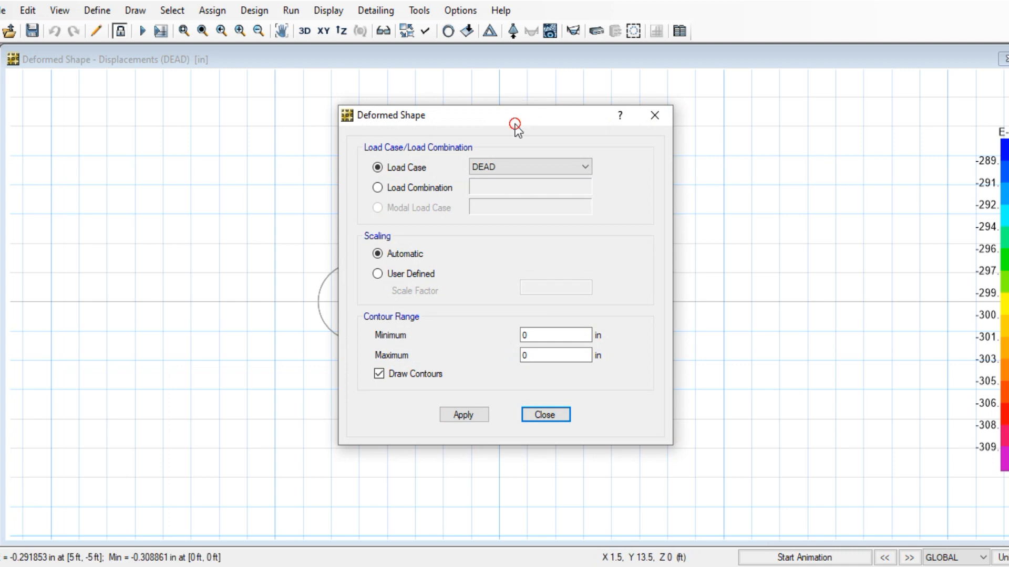
Switch the deformed shape to the wsd load combination, showing about -0.373779 in settlement at the footing centre
left_click_drag(515, 124, 844, 33)
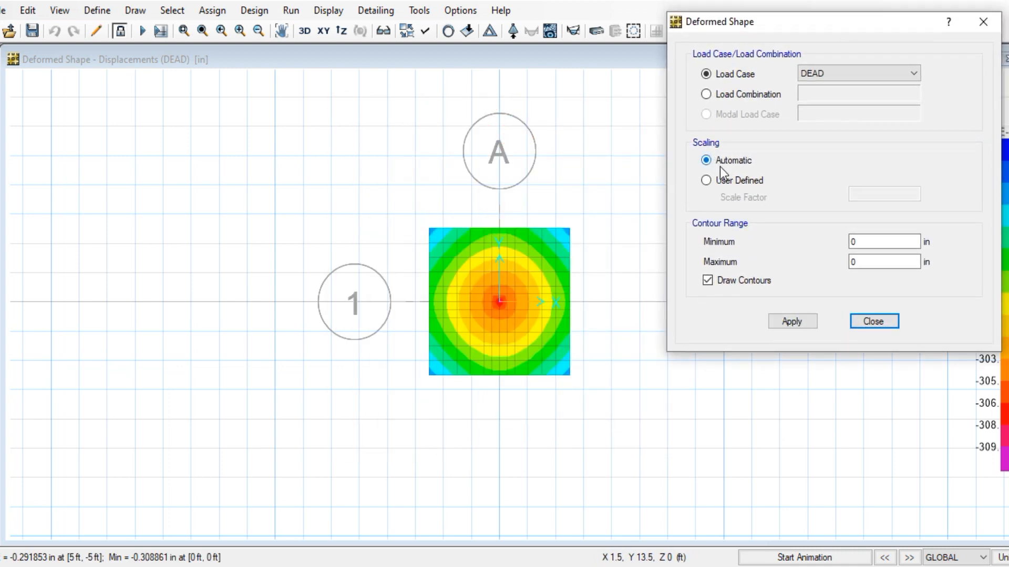
left_click(721, 97)
left_click(821, 96)
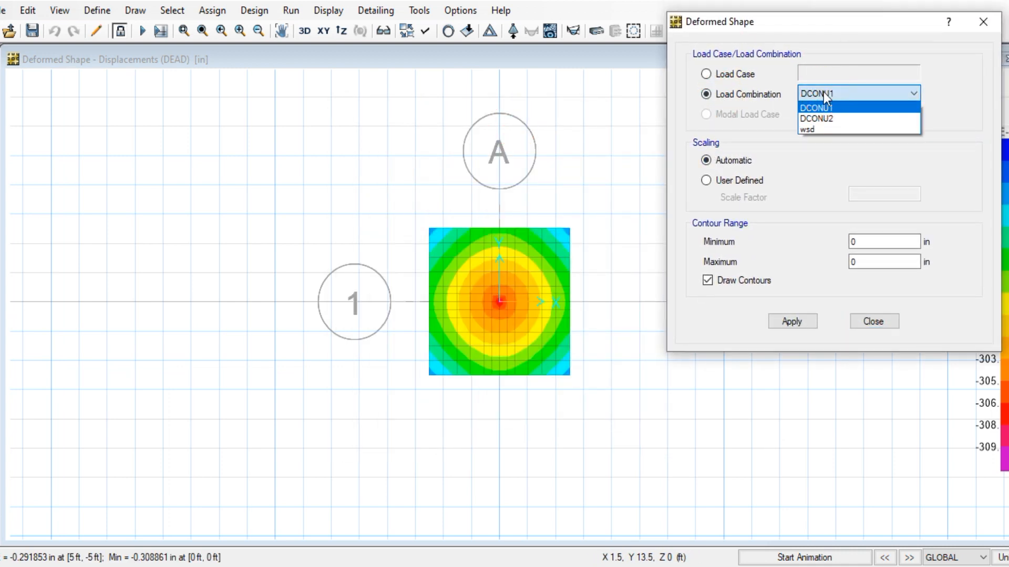
left_click(824, 128)
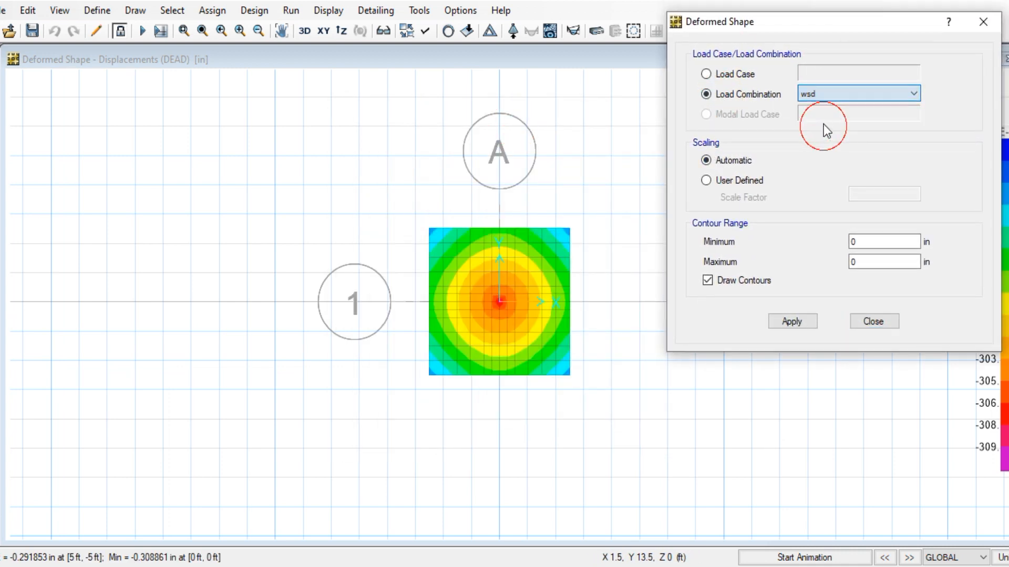
left_click(798, 322)
mouse_move(490, 314)
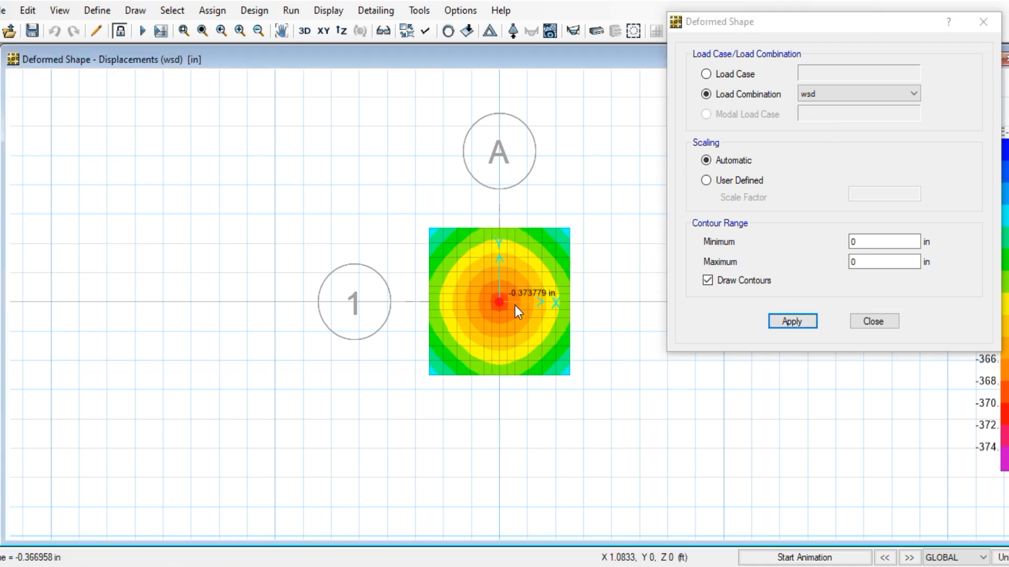
scroll(537, 307, "up", 2)
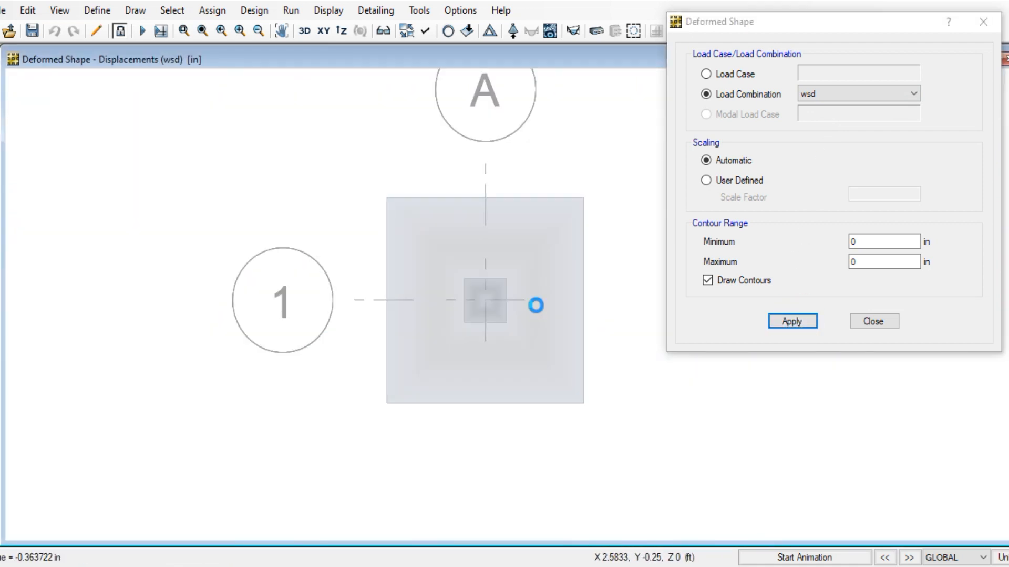
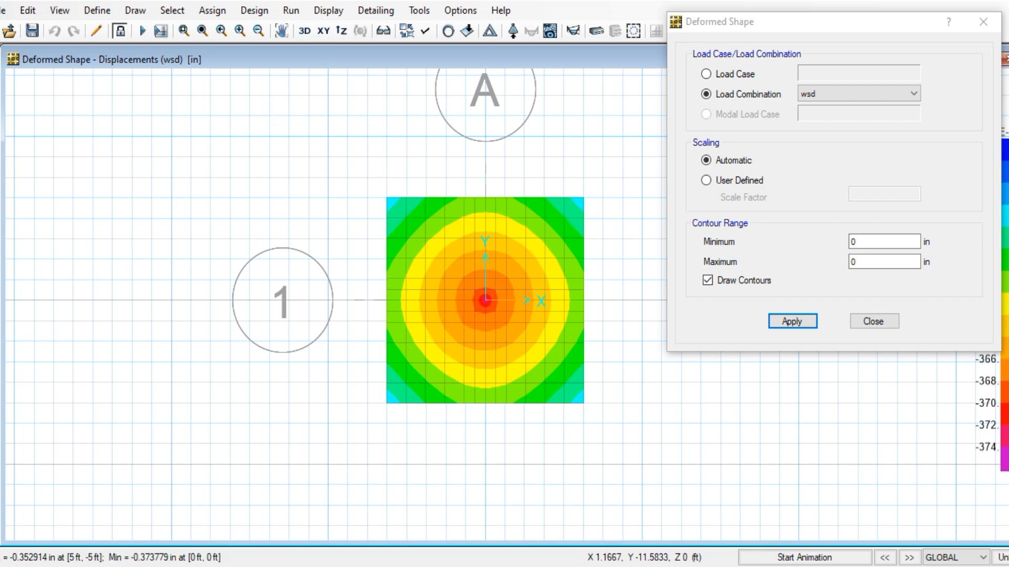
Bring up the Word notes on the Bowles subgrade modulus, with the cursor after 'settlement'
mouse_move(435, 540)
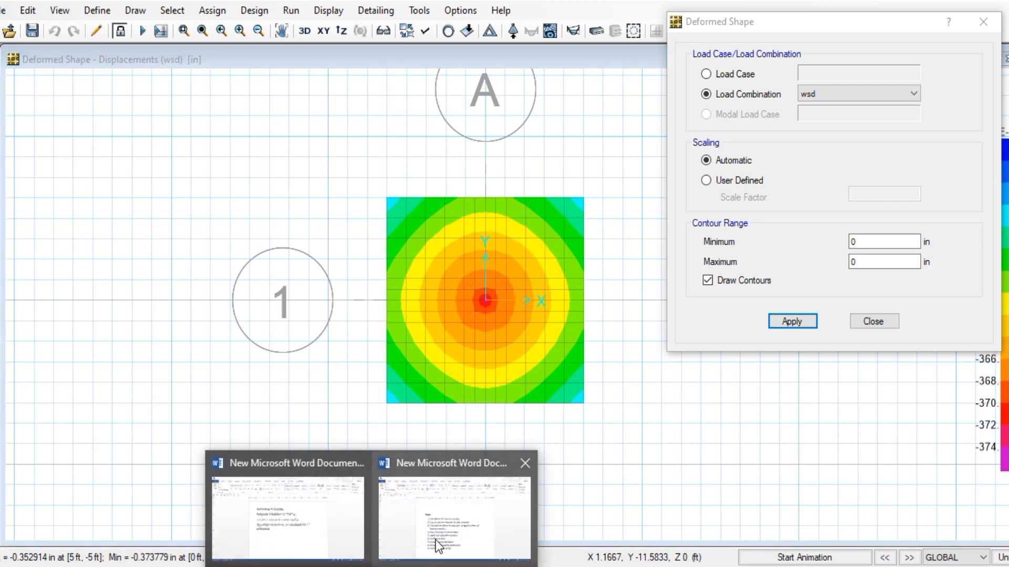
left_click(342, 538)
left_click(402, 335)
Add the line 'settlement found from analysis is =0.37 "<1"(safe for settlement)' below the note
key("Return")
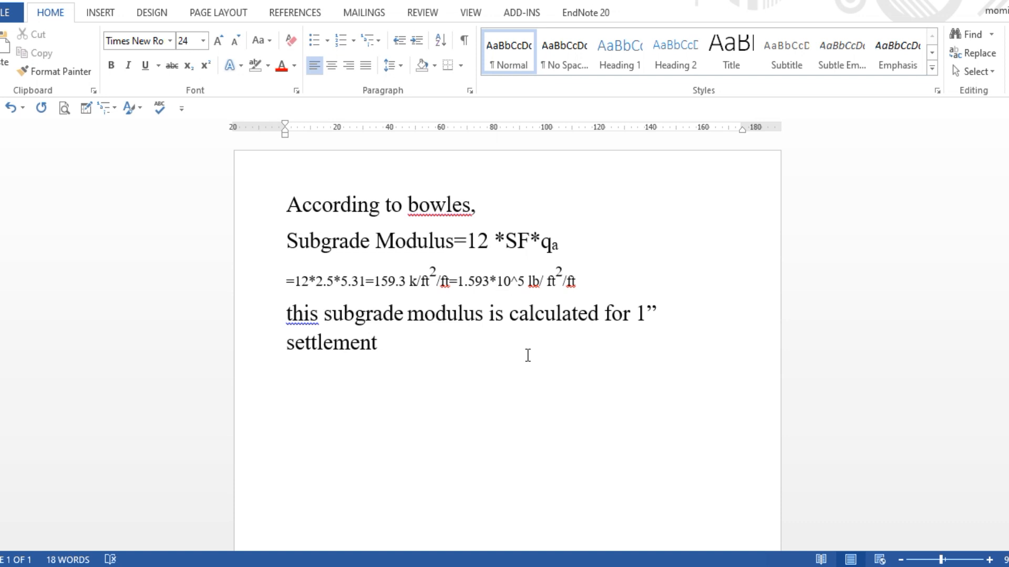
type("C")
key("BackSpace")
type("settlement found ")
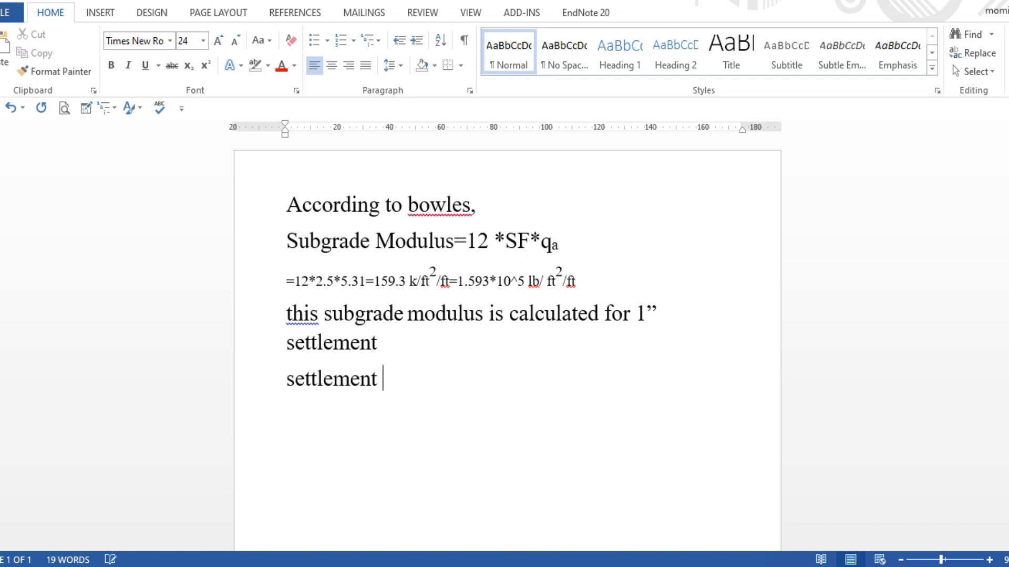
type("f")
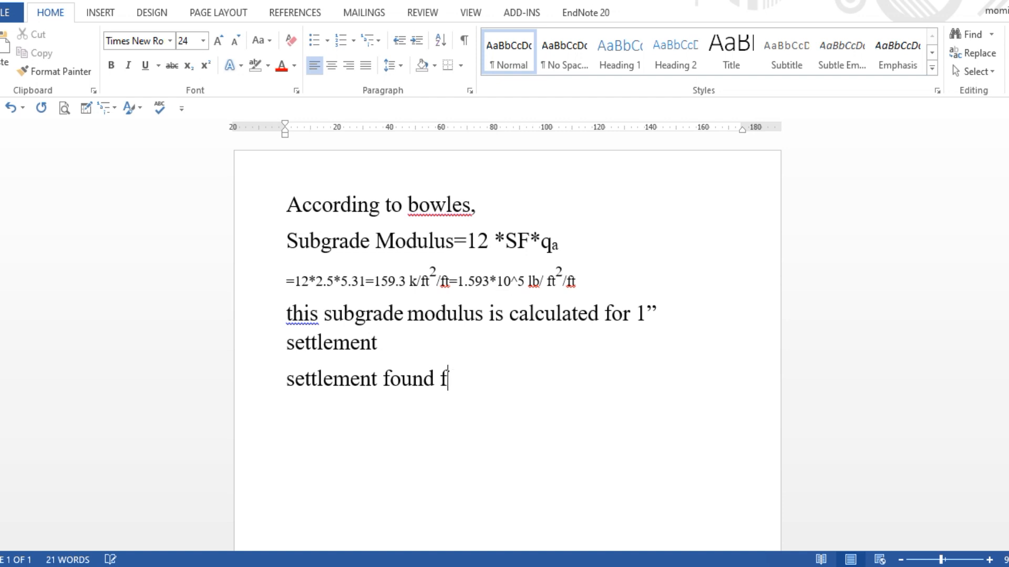
type("rom ana")
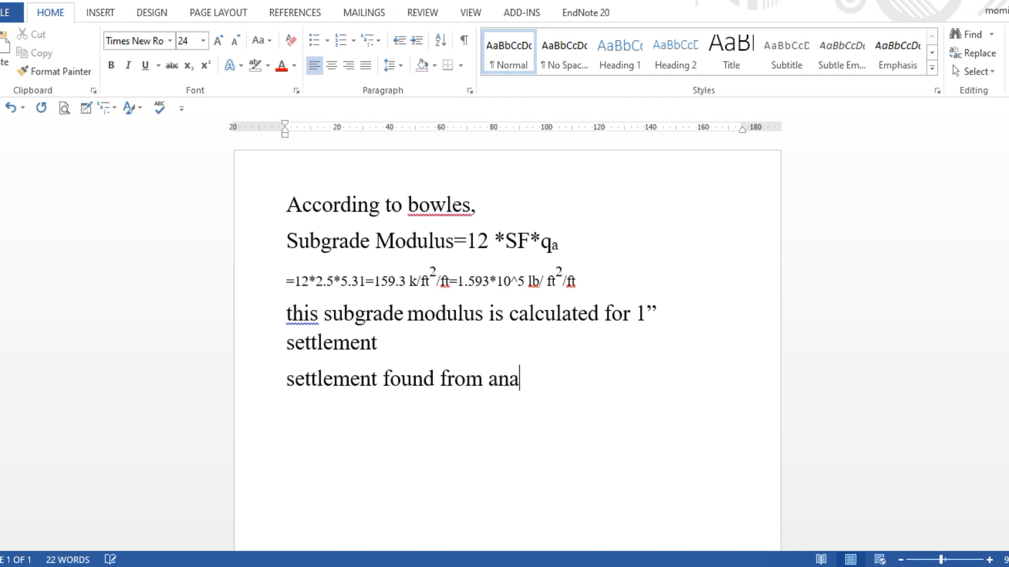
type("lysis is =")
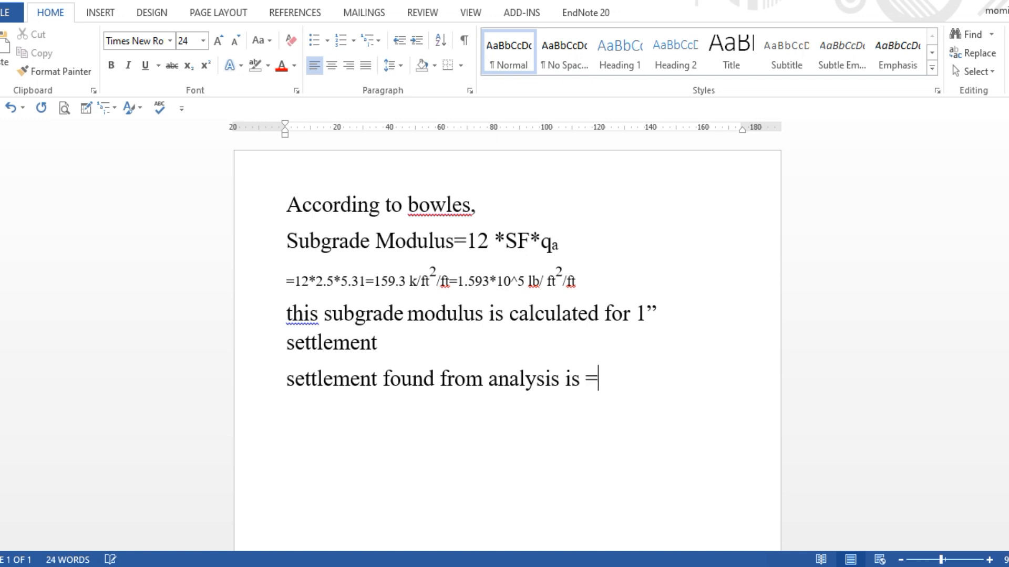
type("0.")
type("37 ")
type("\"")
key("BackSpace")
type("\"")
key("BackSpace")
type("''")
key("BackSpace")
key("BackSpace")
type("\"<1\"")
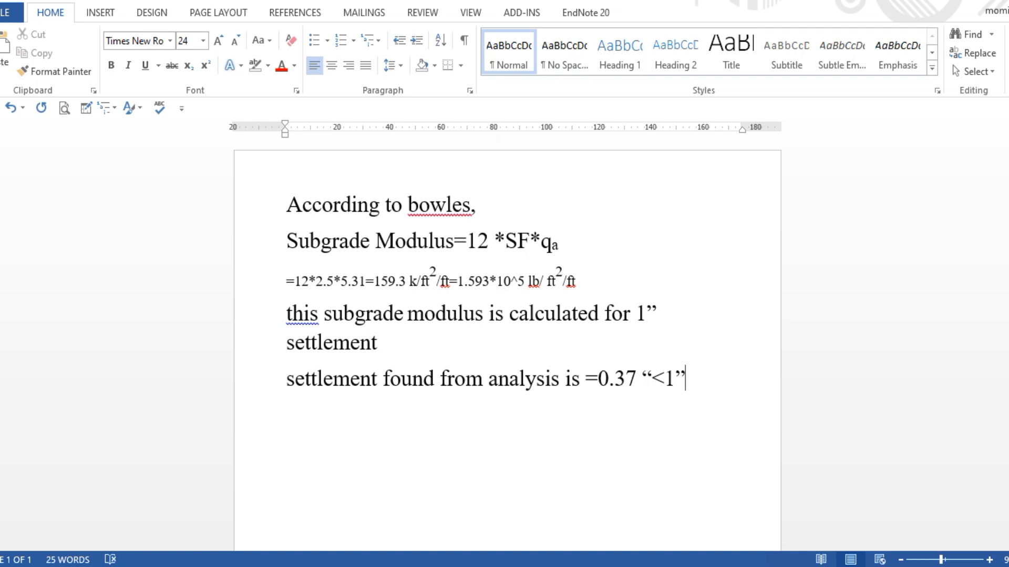
type("(safee")
key("BackSpace")
type("f")
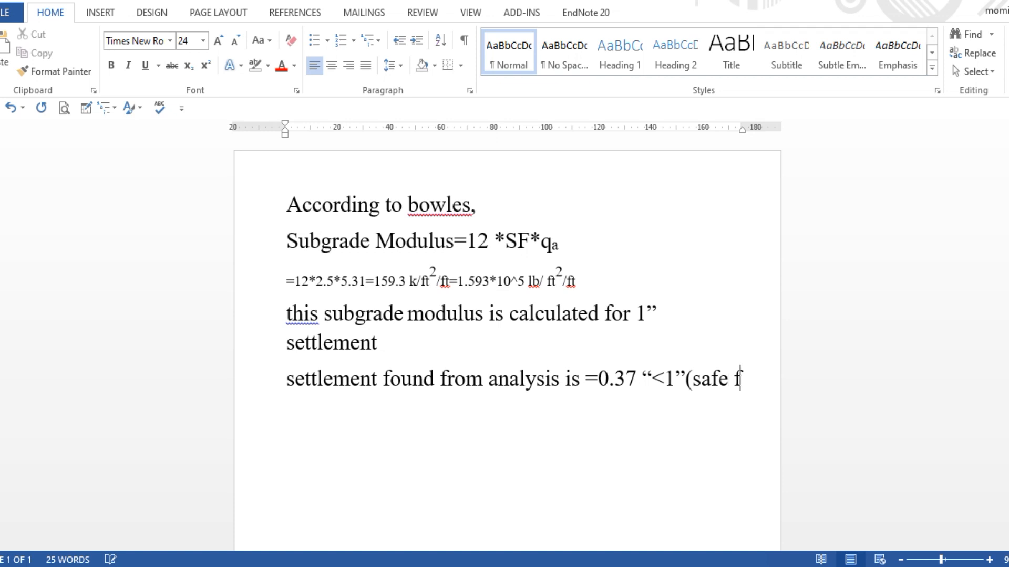
type("or se")
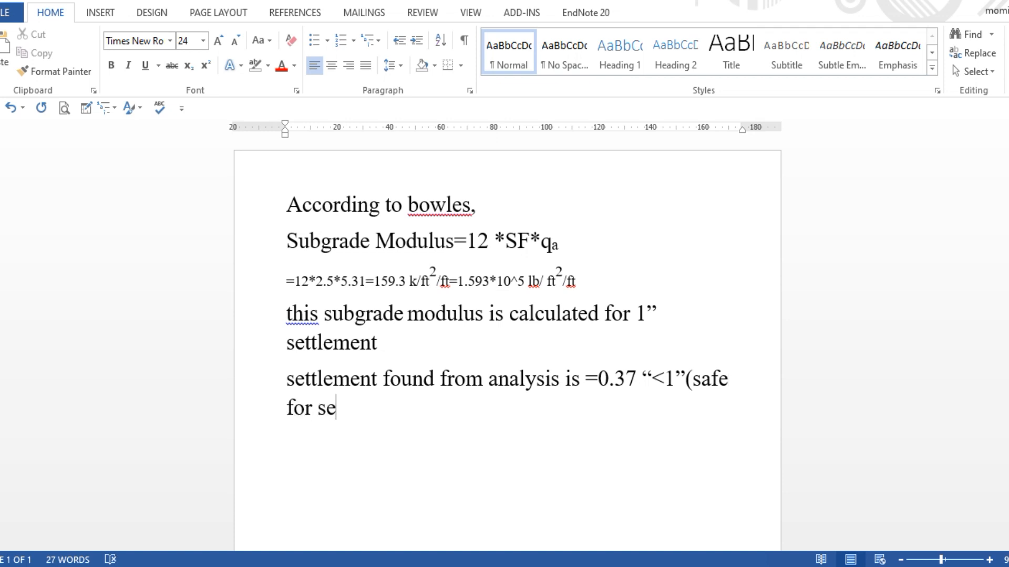
type("ttlement")
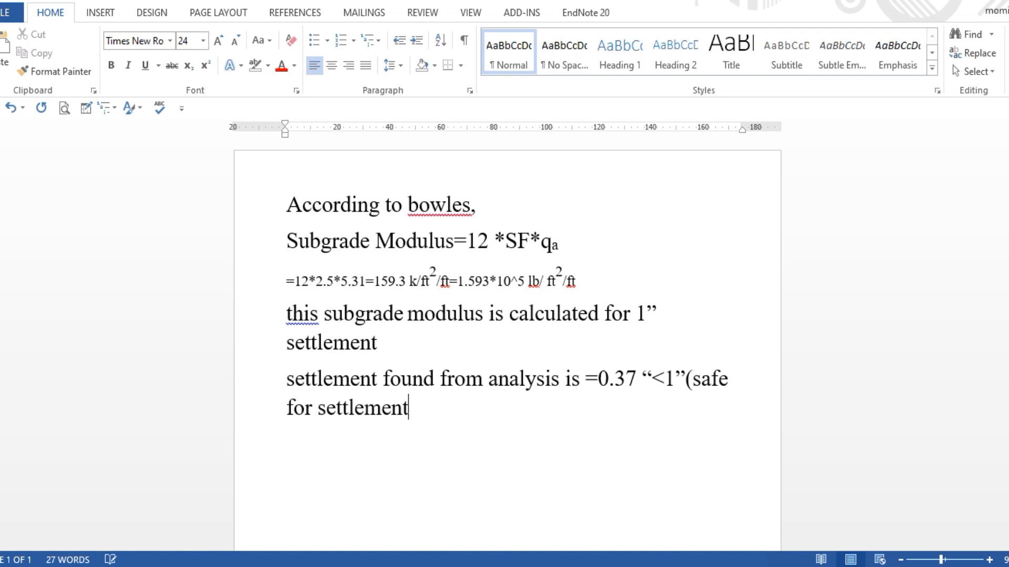
type(")")
left_click(636, 420)
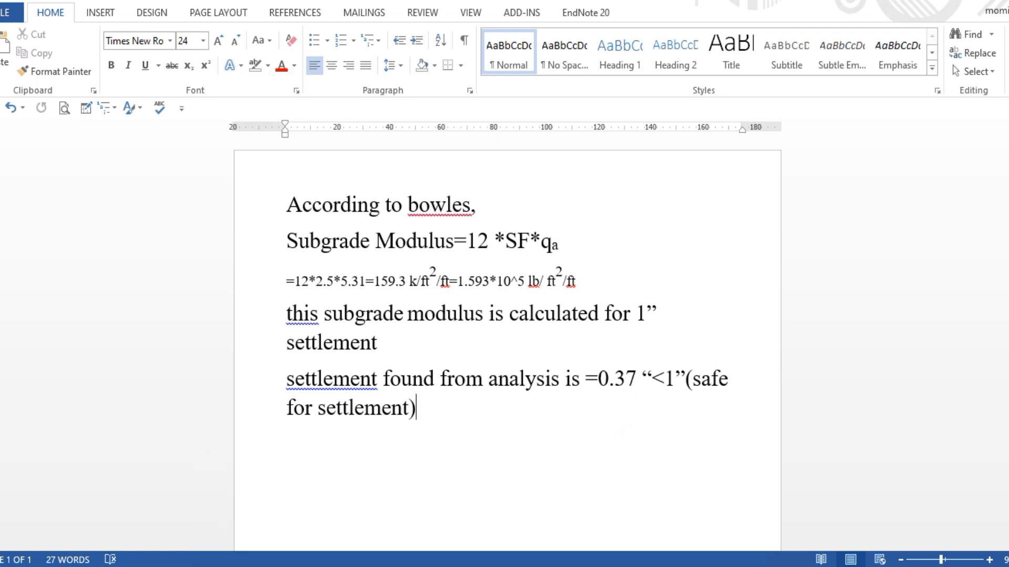
mouse_move(371, 566)
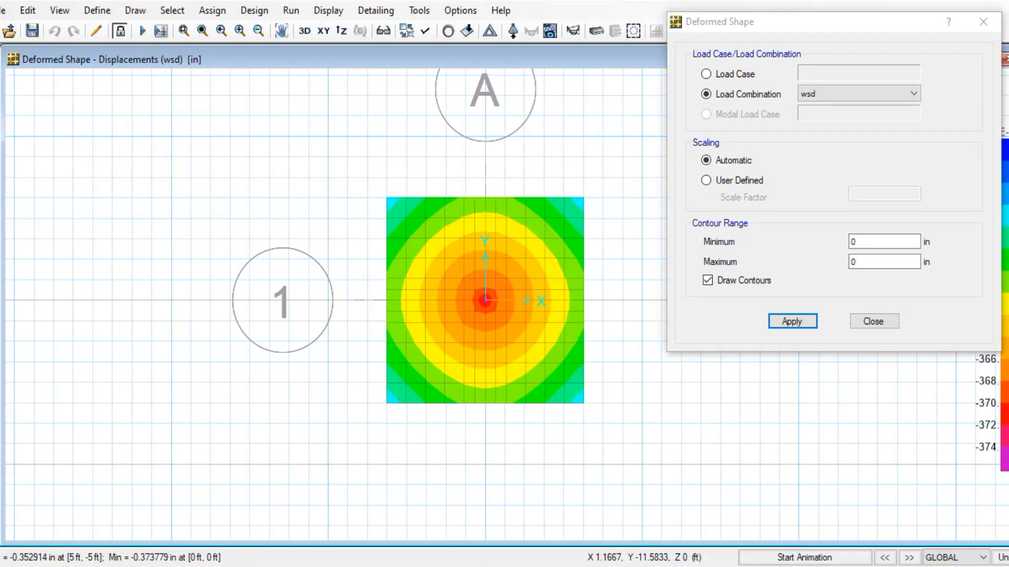
Replace the deformed shape with wsd soil pressure contours, peaking near -4961.92 lb/ft2
mouse_move(452, 297)
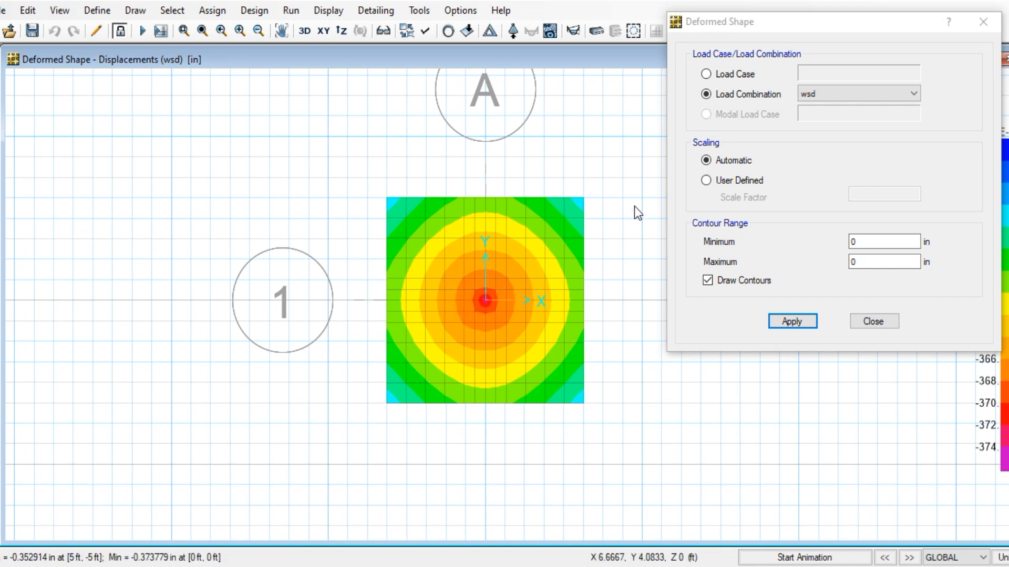
left_click_drag(838, 26, 783, 36)
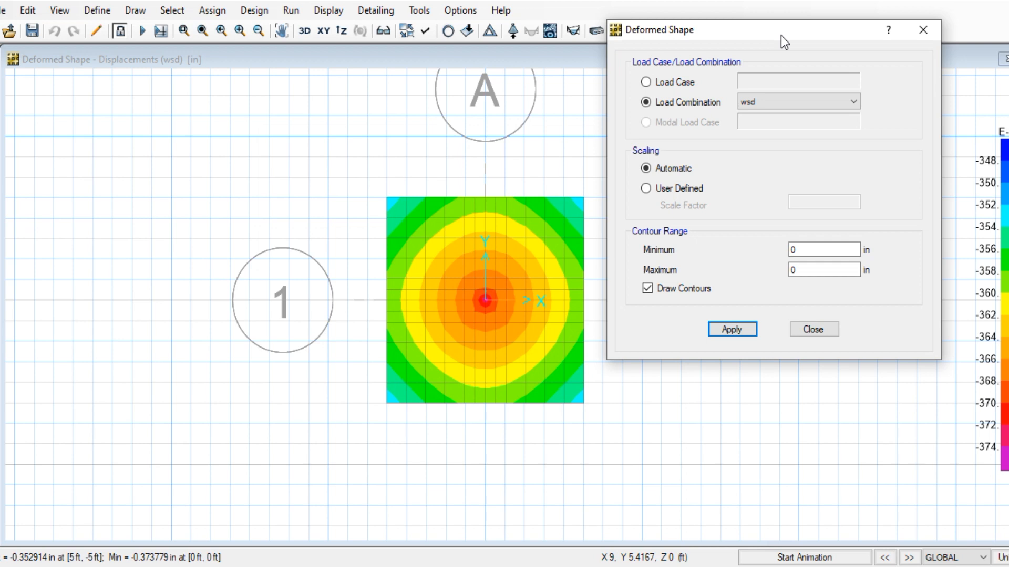
left_click(910, 34)
left_click(291, 10)
mouse_move(327, 12)
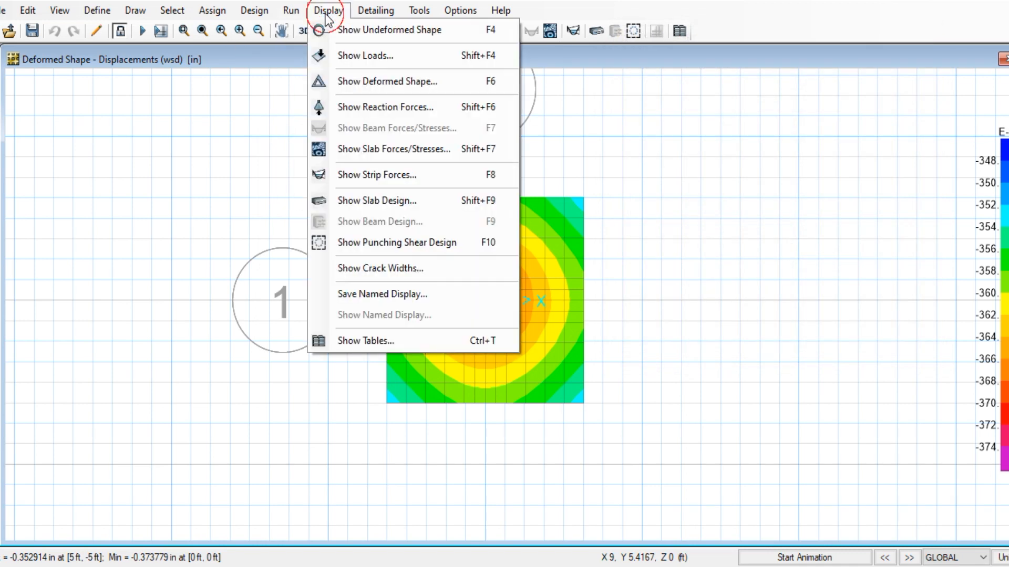
left_click(371, 105)
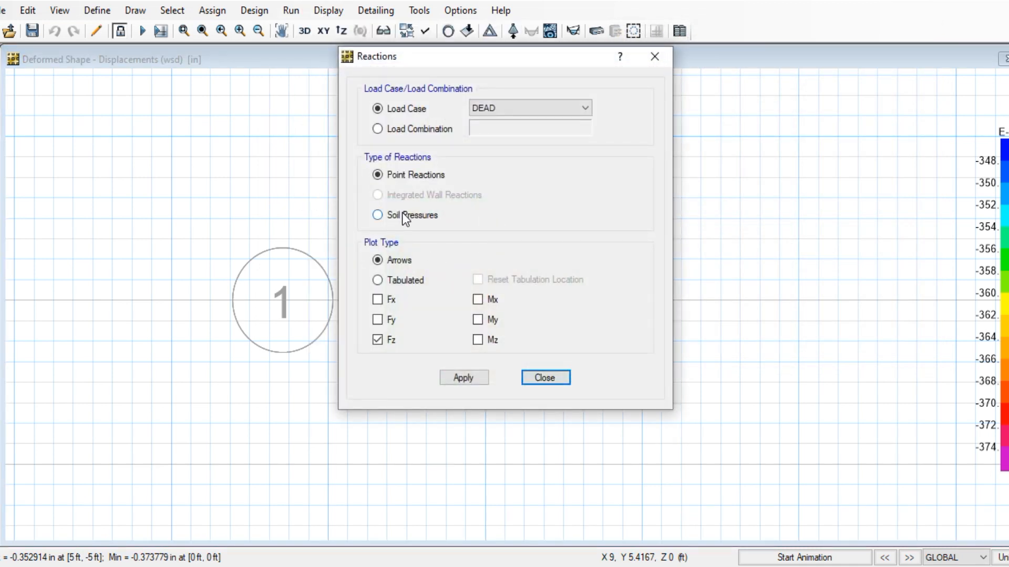
left_click(378, 215)
left_click_drag(470, 55, 774, 16)
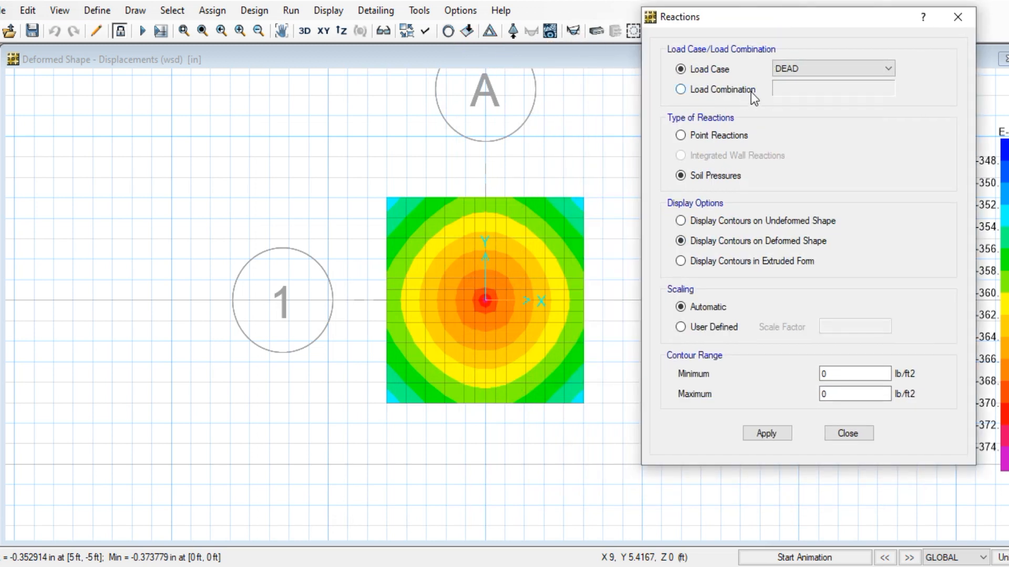
left_click(751, 92)
left_click(888, 88)
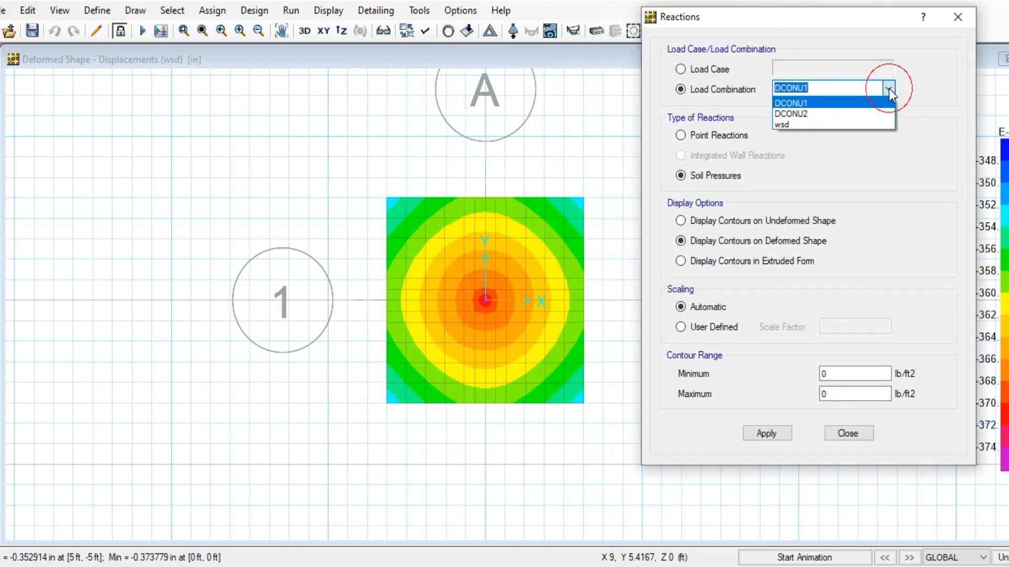
left_click(839, 126)
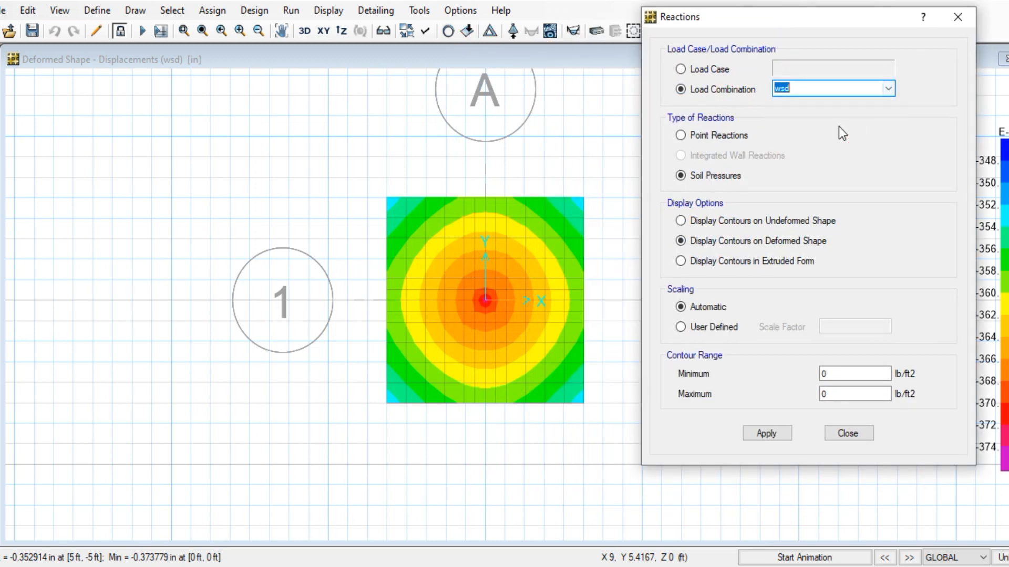
left_click(770, 434)
Zoom and pan to centre the whole footing, then bring up the bearing capacity report PDF
mouse_move(513, 300)
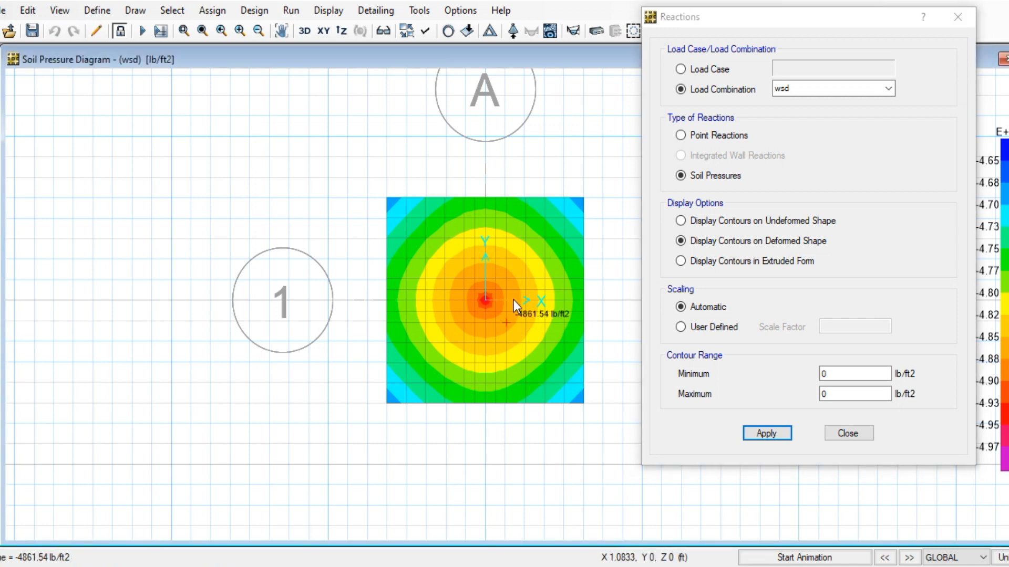
scroll(511, 288, "up", 2)
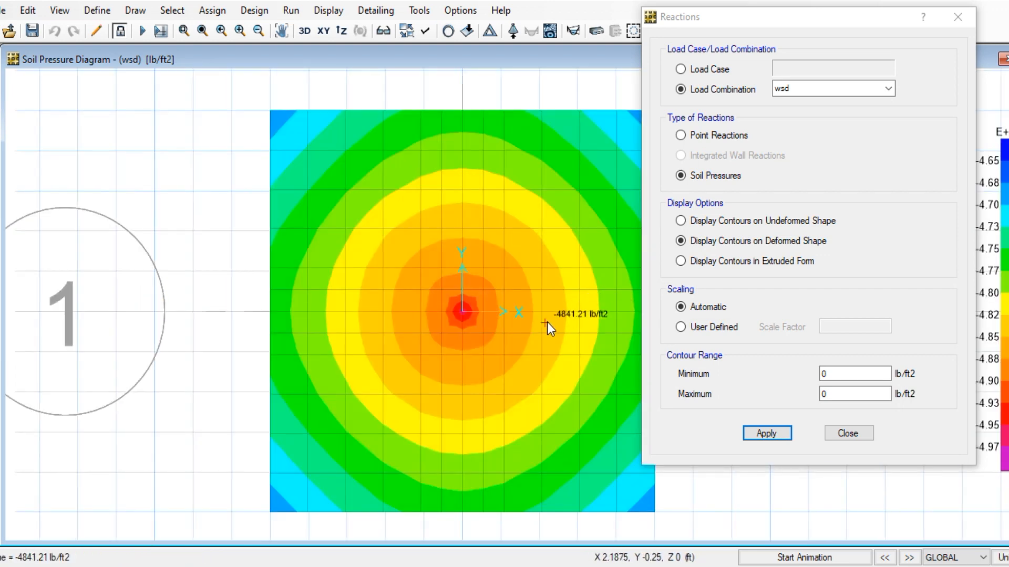
middle_click_drag(547, 326, 430, 311)
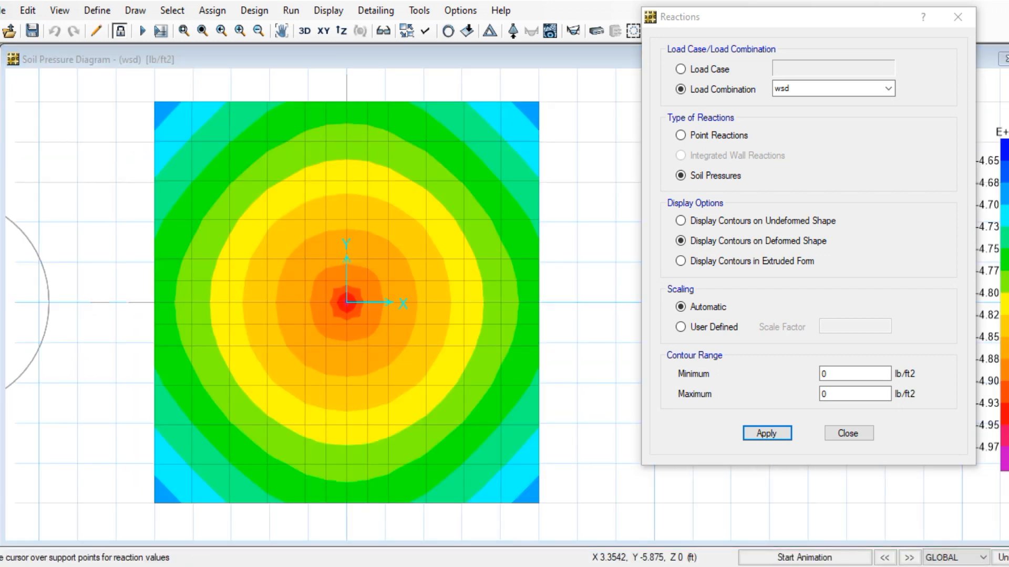
left_click(552, 540)
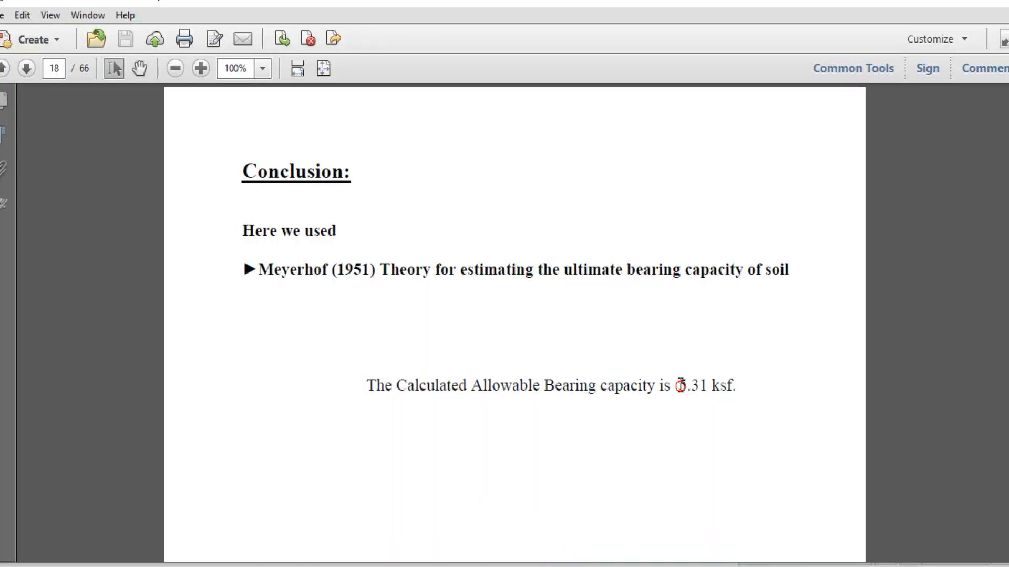
Highlight the 5.31 ksf allowable bearing capacity value on page 18
left_click_drag(677, 385, 711, 384)
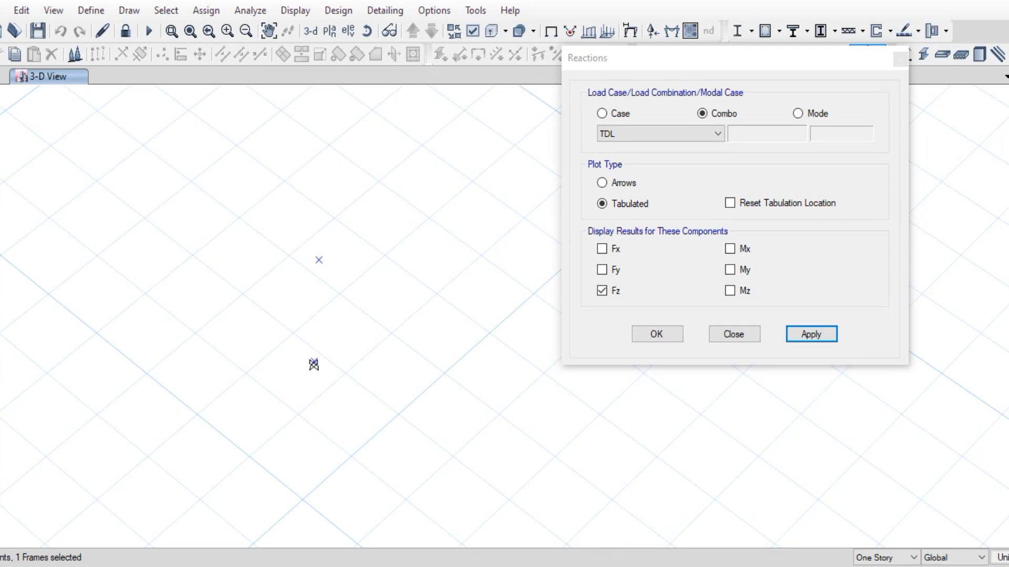
Back in Word, turn the settlement line into list item a)
mouse_move(373, 565)
left_click(405, 532)
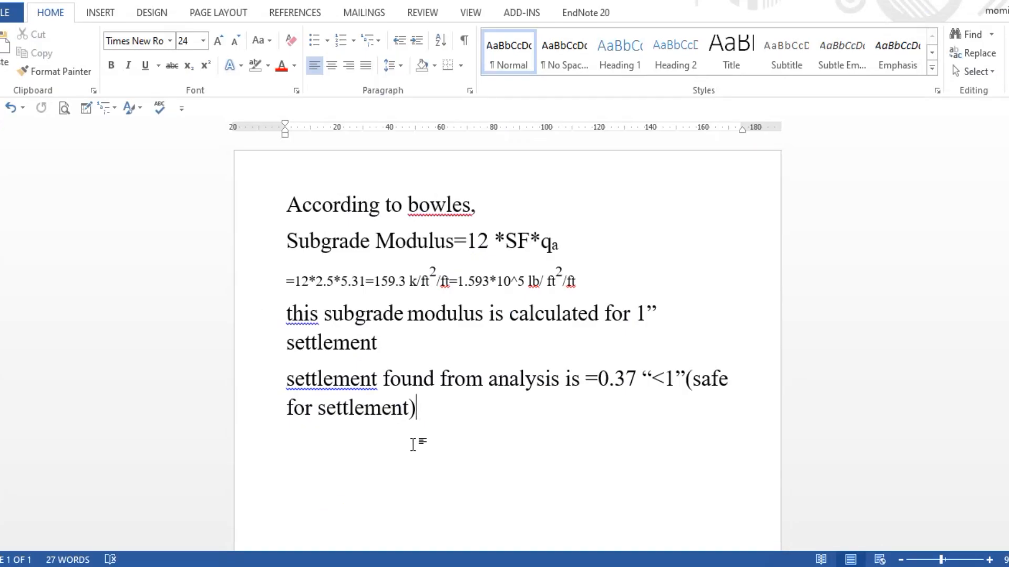
key("Return")
type("De")
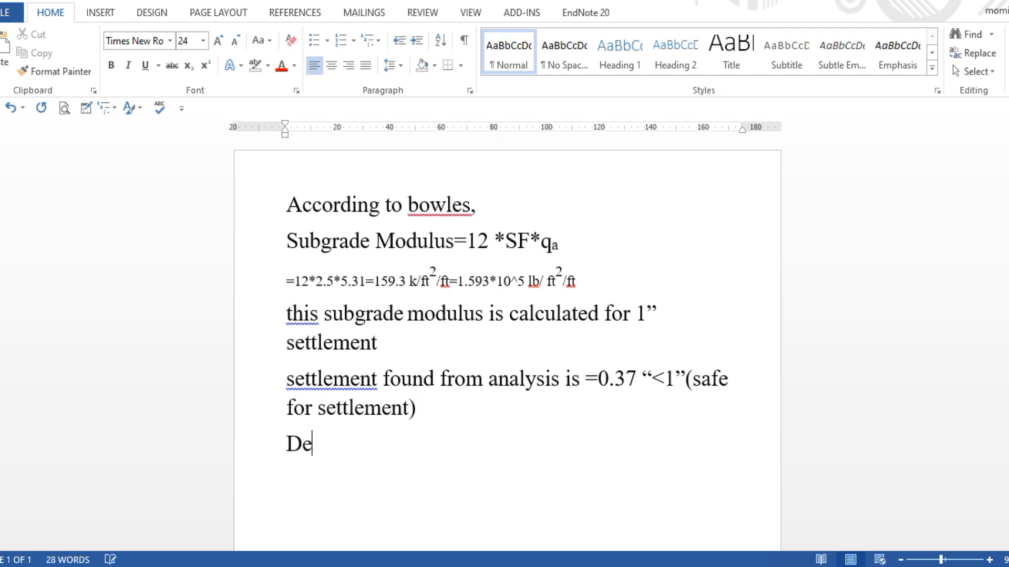
left_click(286, 379)
left_click(333, 40)
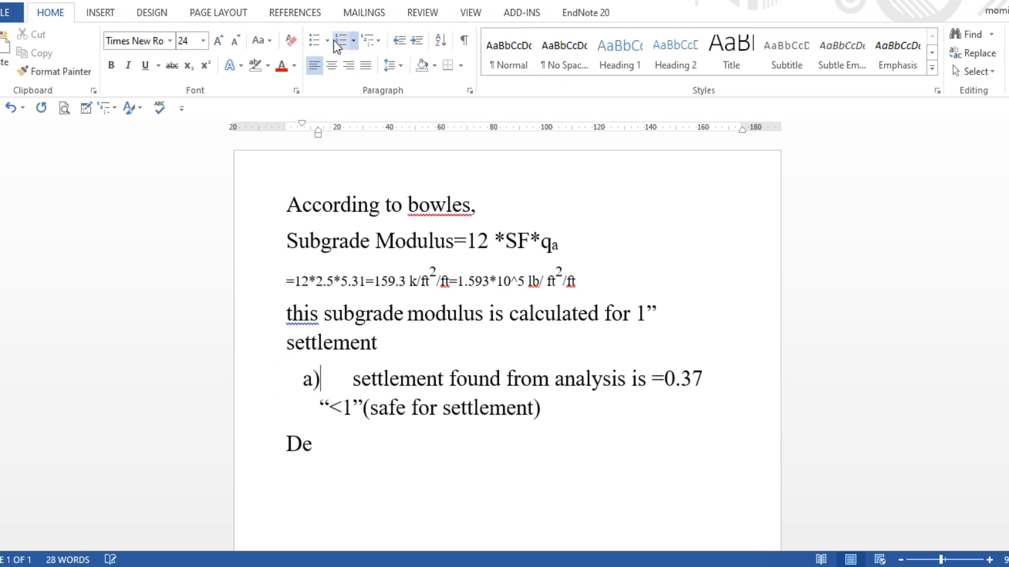
left_click(330, 41)
left_click(330, 42)
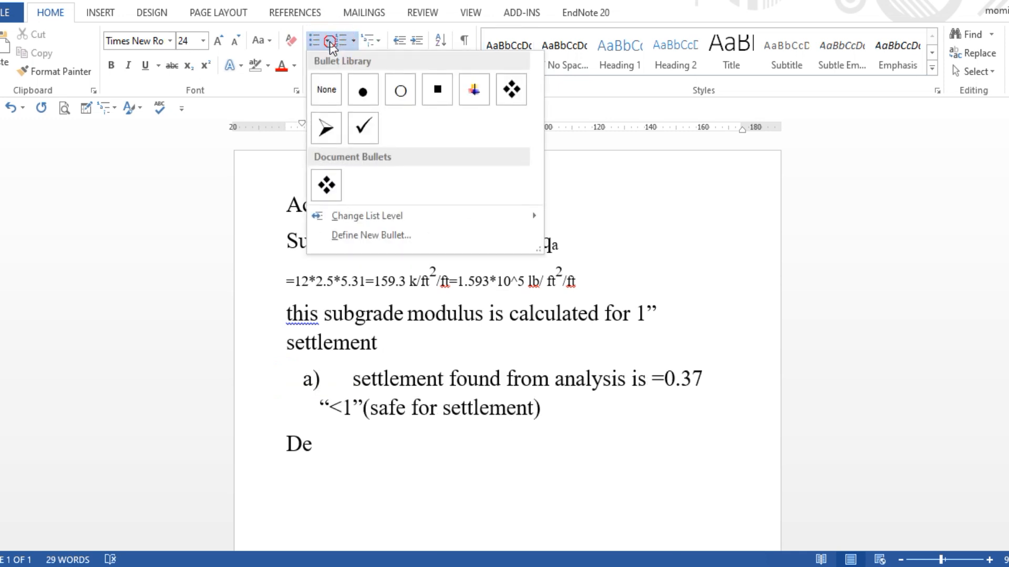
Shrink the text from the subgrade note through the settlement line to 16 pt
left_click(441, 468)
left_click_drag(569, 425, 286, 310)
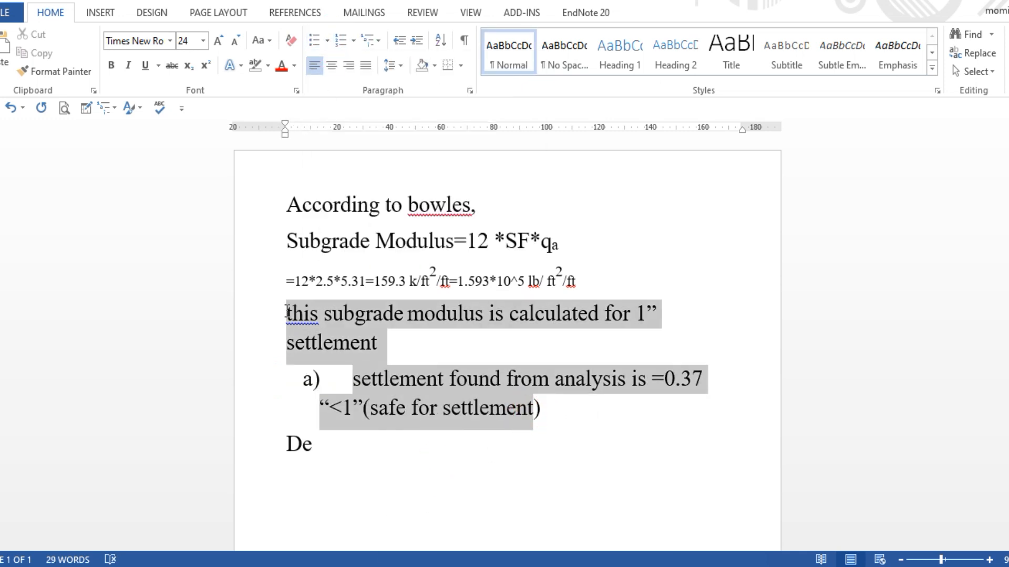
left_click(236, 42)
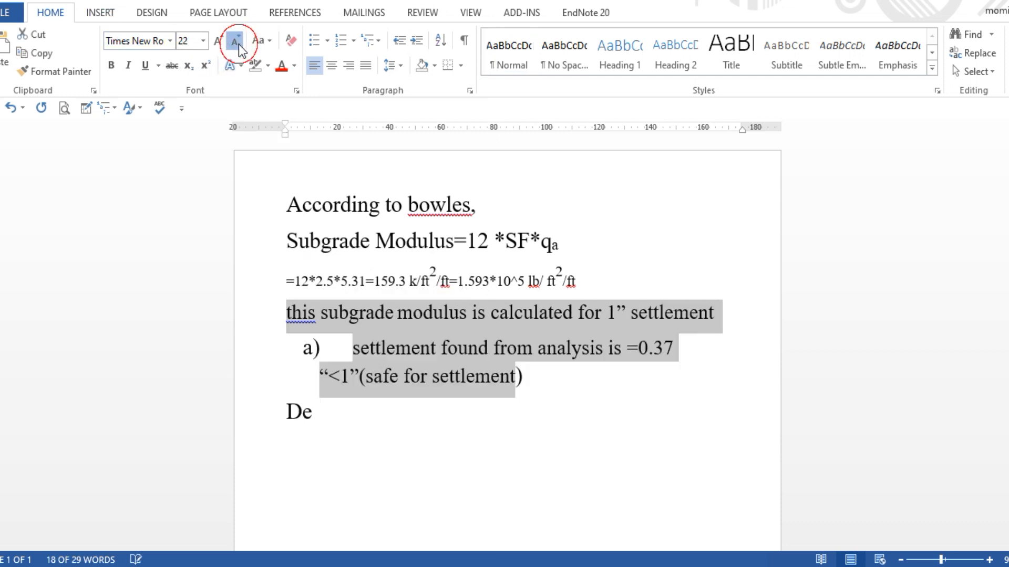
left_click(237, 42)
left_click(237, 42)
left_click(237, 42)
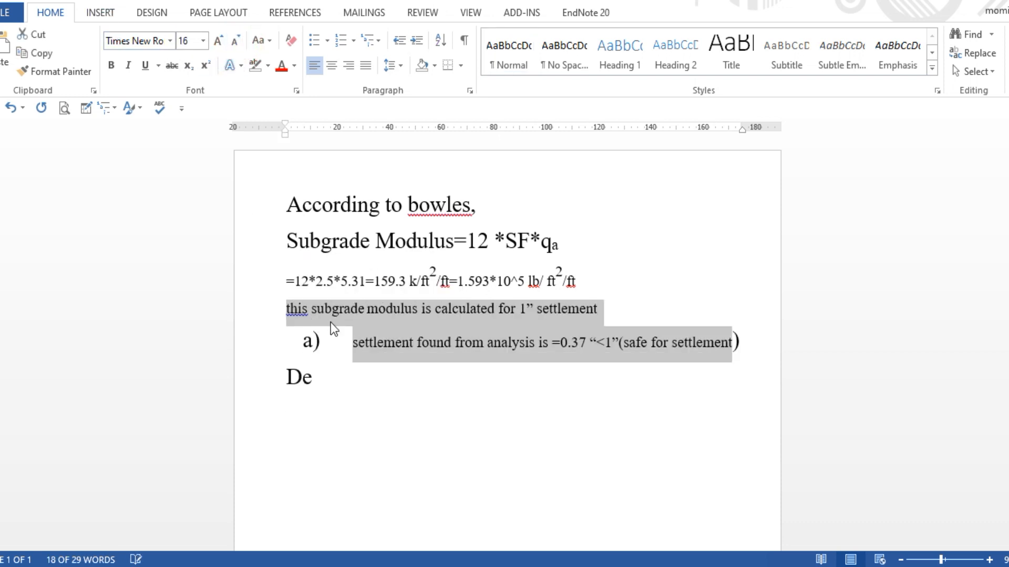
left_click(540, 354)
Remove the leftover 'De' and start list item b) below item a)
left_click(757, 343)
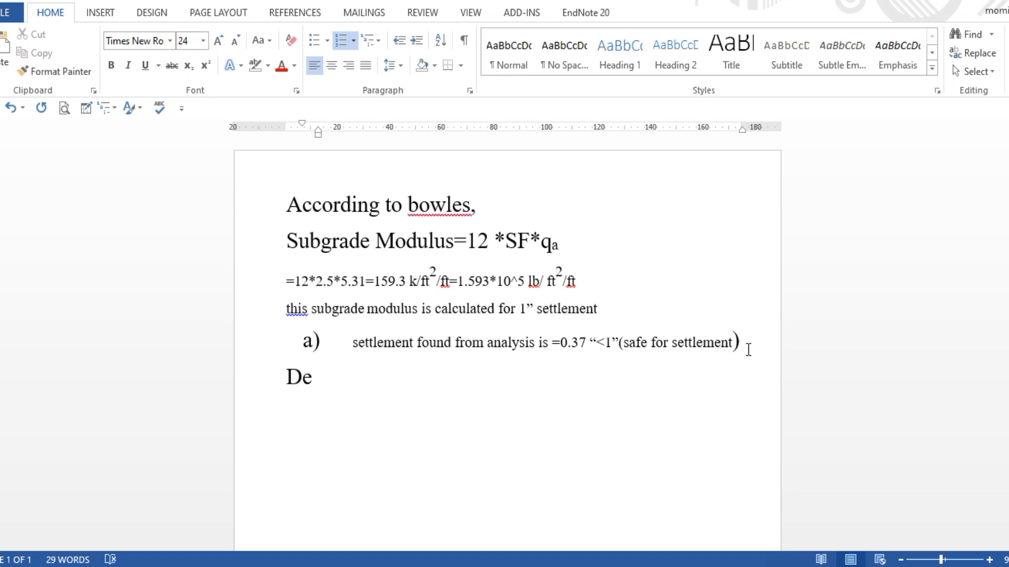
key("Return")
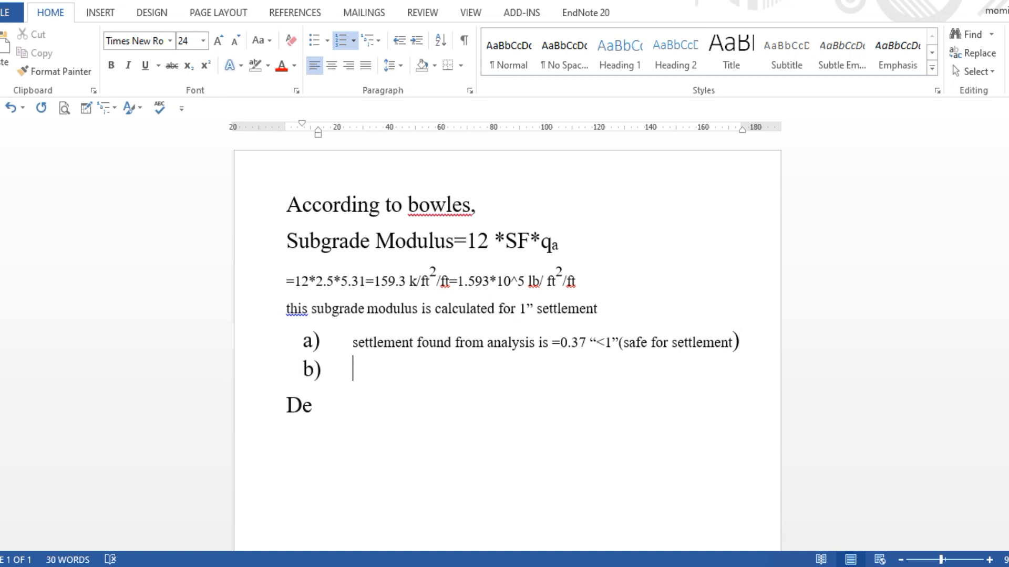
key("Delete")
key("Delete")
key("Delete")
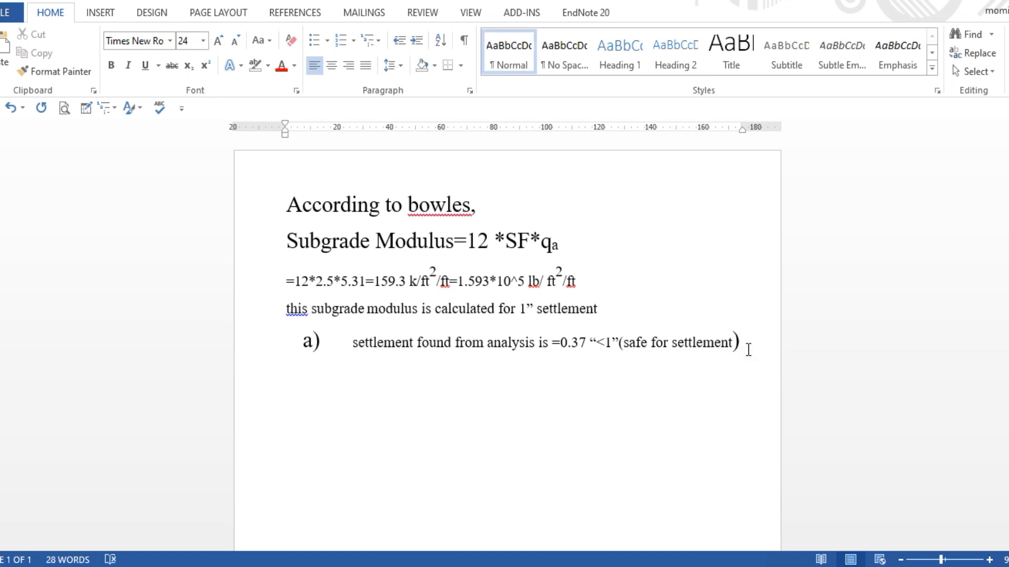
left_click(748, 349)
key("Return")
Begin item b) in a smaller font with 'developed soil pressure is'
type("de")
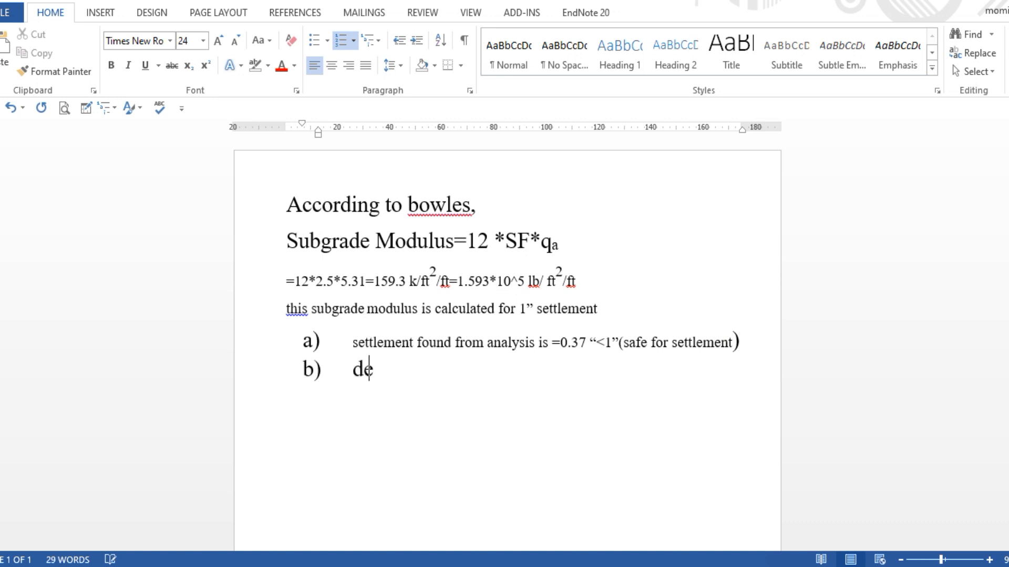
type("velope")
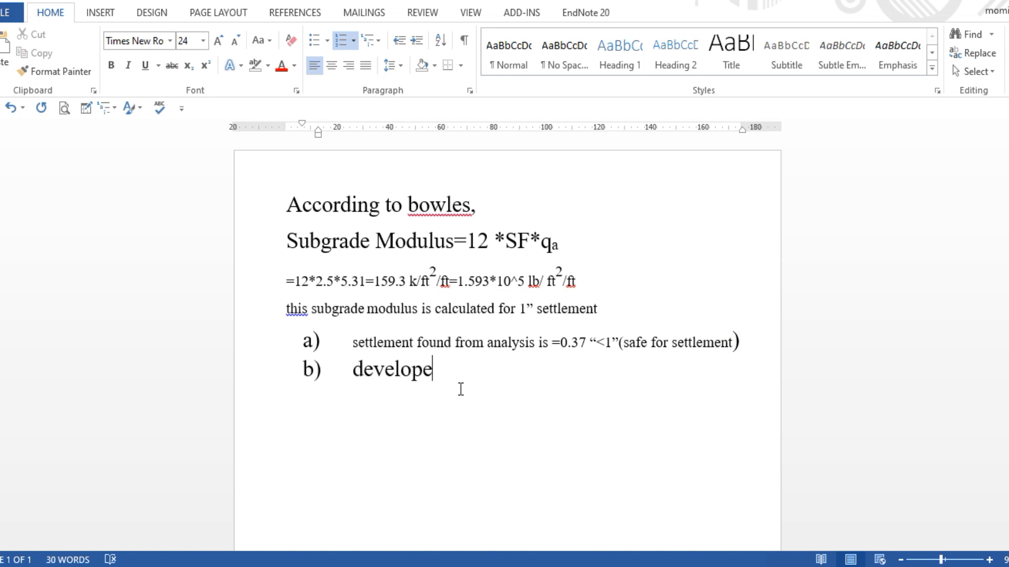
left_click(279, 372)
left_click(234, 41)
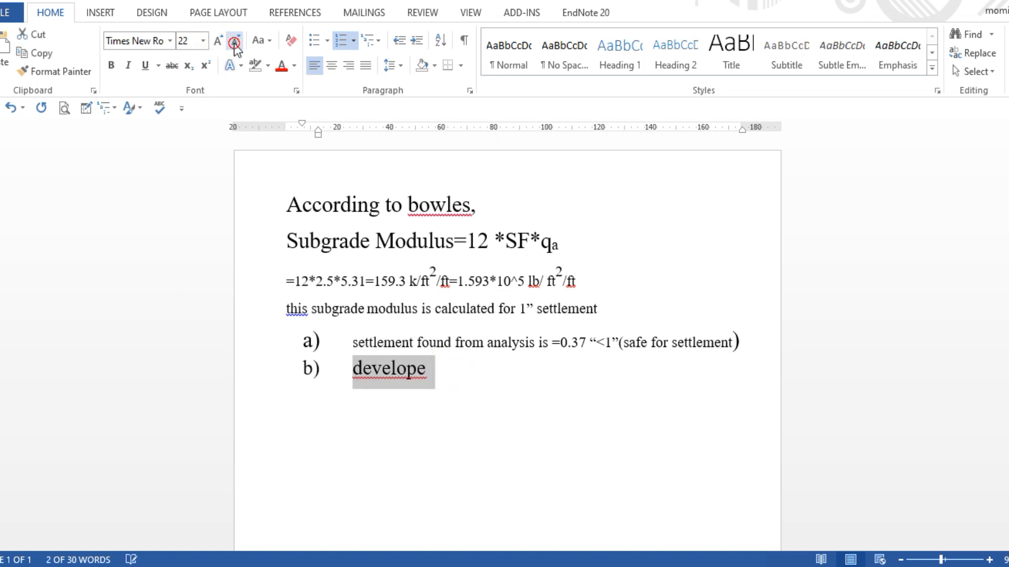
left_click(235, 42)
left_click(235, 43)
left_click(234, 42)
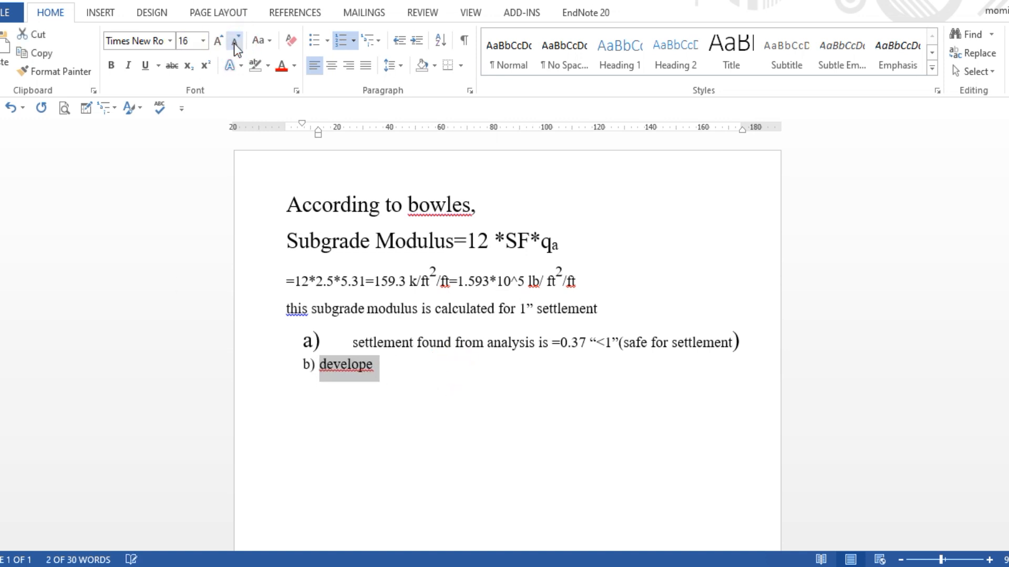
left_click(234, 43)
left_click(442, 374)
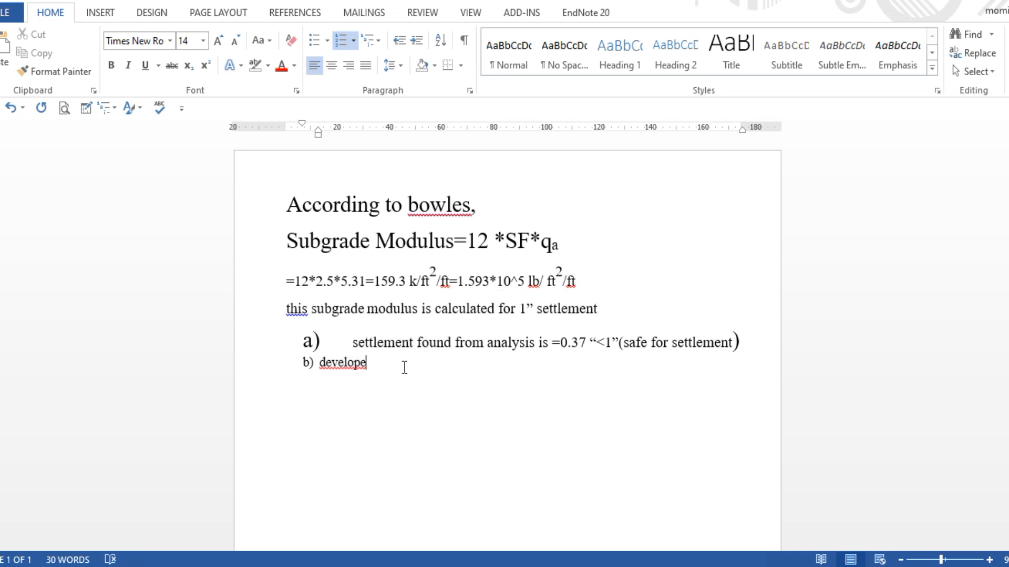
left_click_drag(400, 367, 301, 367)
left_click(370, 364)
type("d")
type("be")
key("BackSpace")
key("BackSpace")
type("soil pressure is")
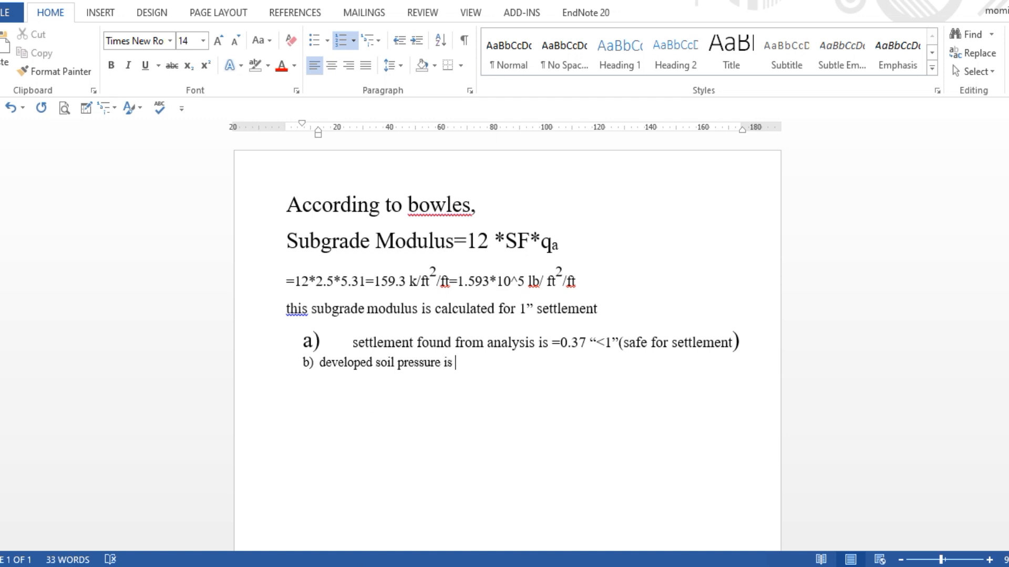
Check SAFE's peak pressure and finish item b) with '4961 psf=4.91 ksf< 5.31 ksf'
key("alt+Tab")
mouse_move(351, 307)
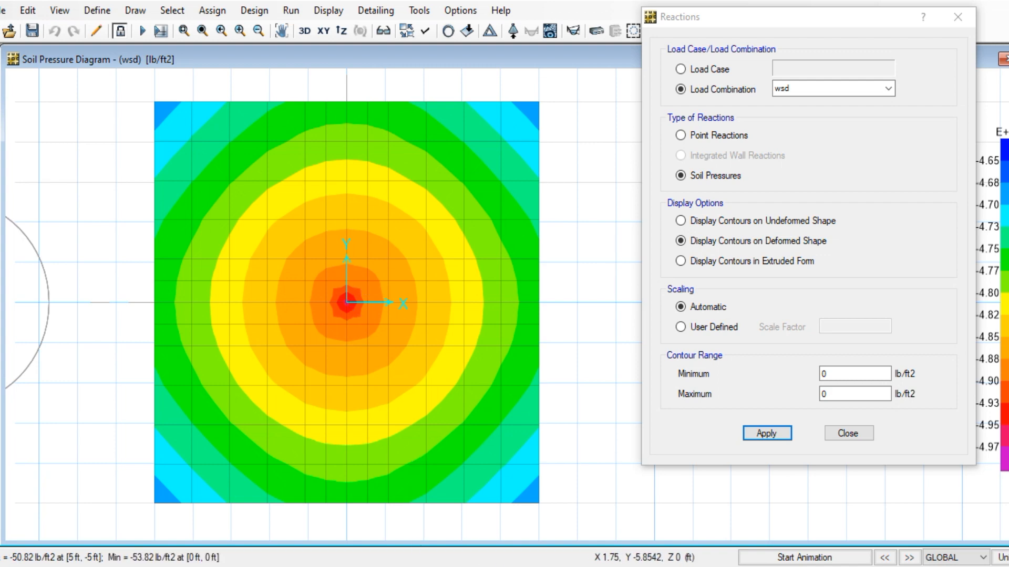
key("alt+Tab")
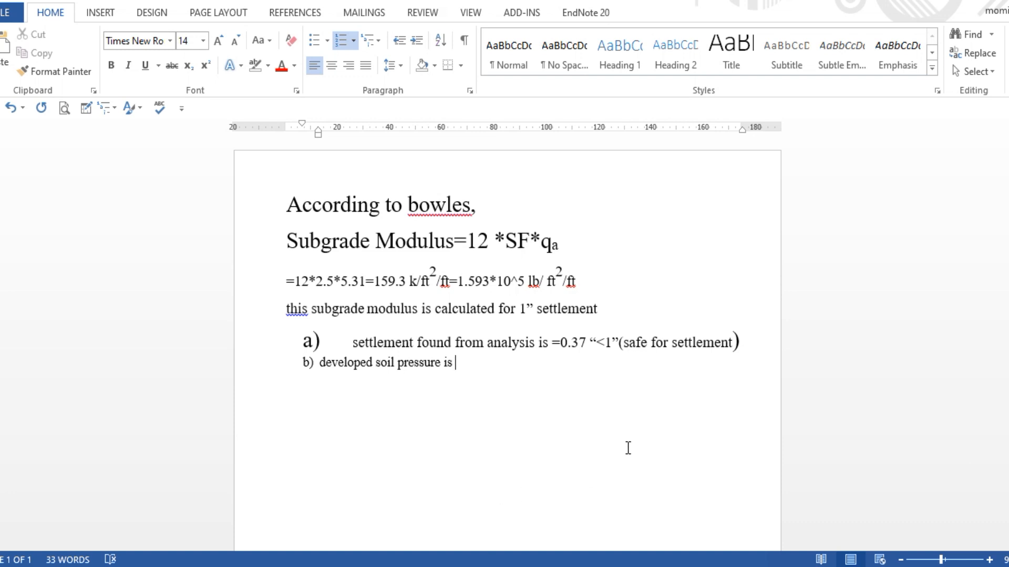
type("49")
type("6")
type("1 l")
type("b")
key("BackSpace")
key("BackSpace")
type("psf=4.9")
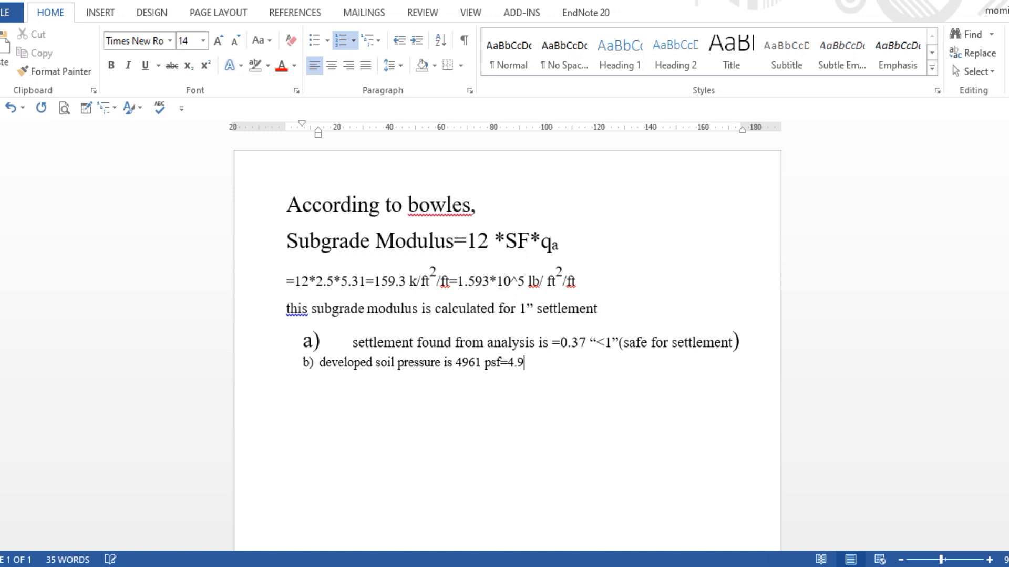
type("1 ksf<")
type("5.31 k")
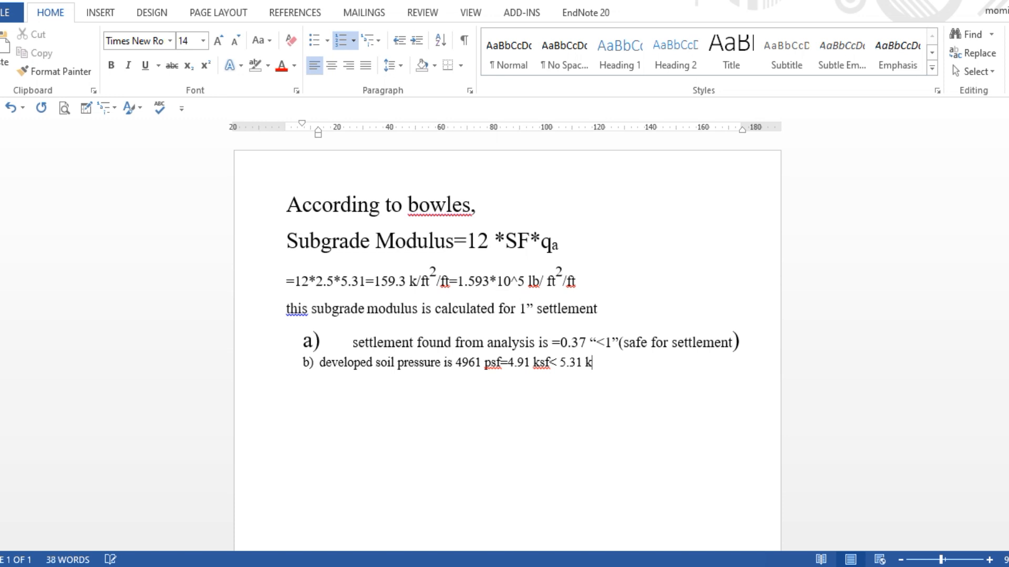
type("sf")
Glance at the 5.31 ksf bearing capacity in the PDF, then return to SAFE's soil pressure plot
left_click(565, 513)
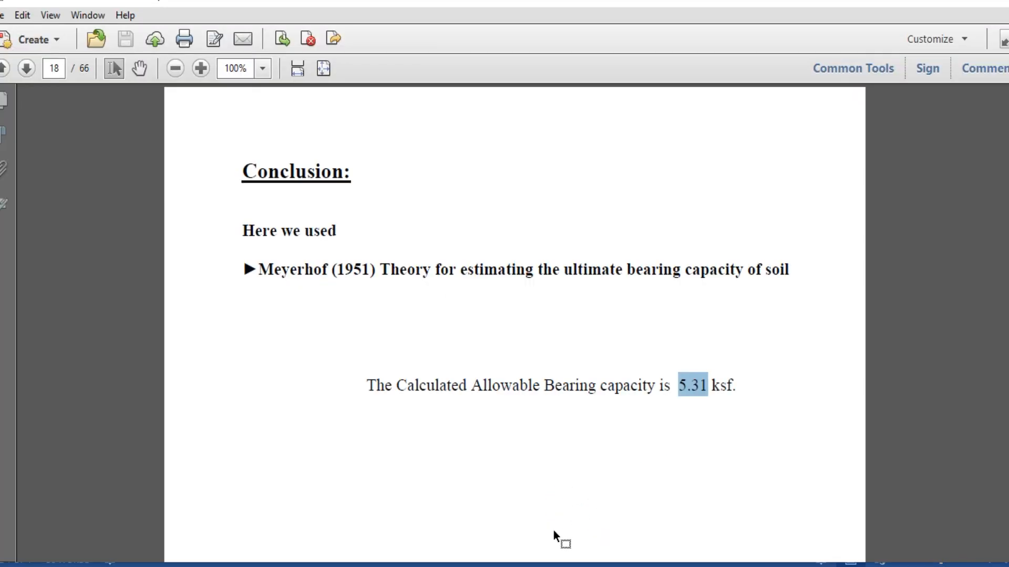
left_click(593, 566)
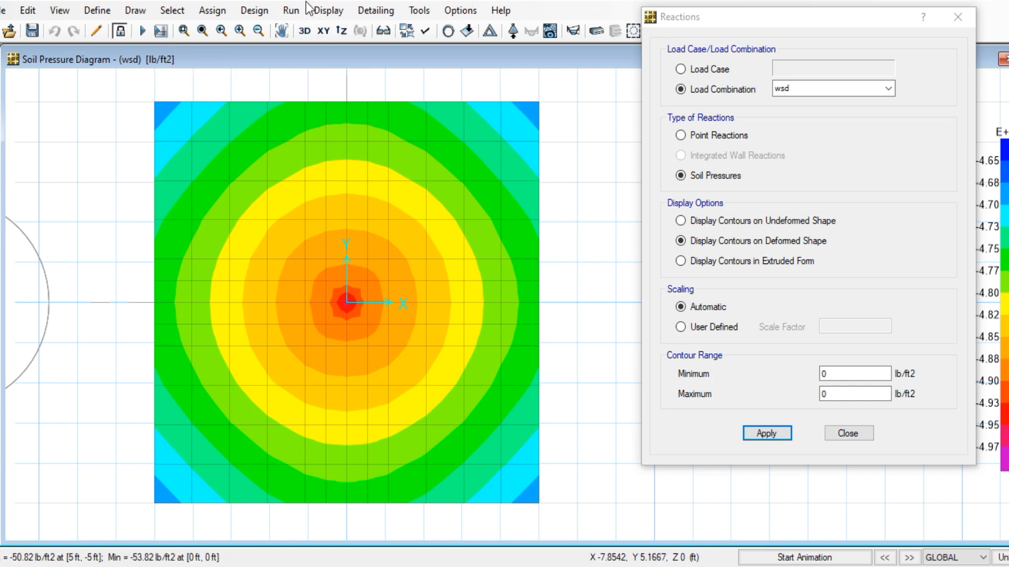
Display the punching shear capacity ratios, 0.7503 at the column, and close the reactions settings
left_click(290, 12)
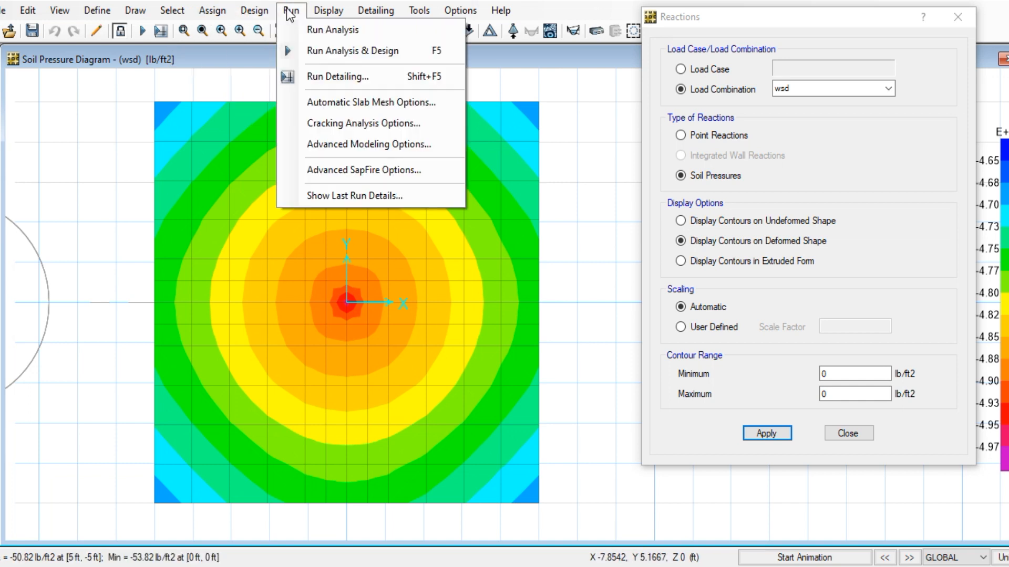
mouse_move(262, 11)
mouse_move(318, 15)
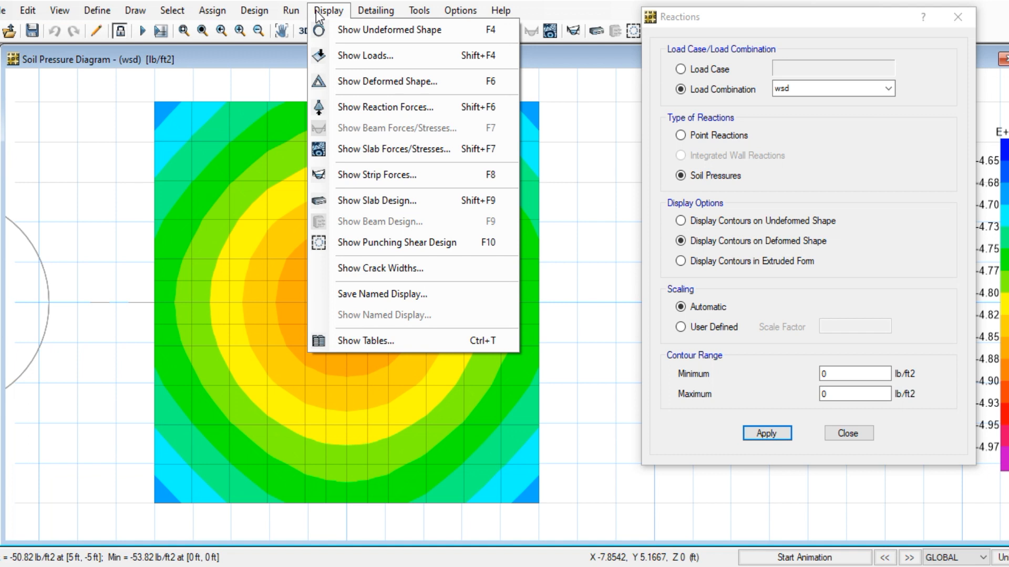
left_click(376, 243)
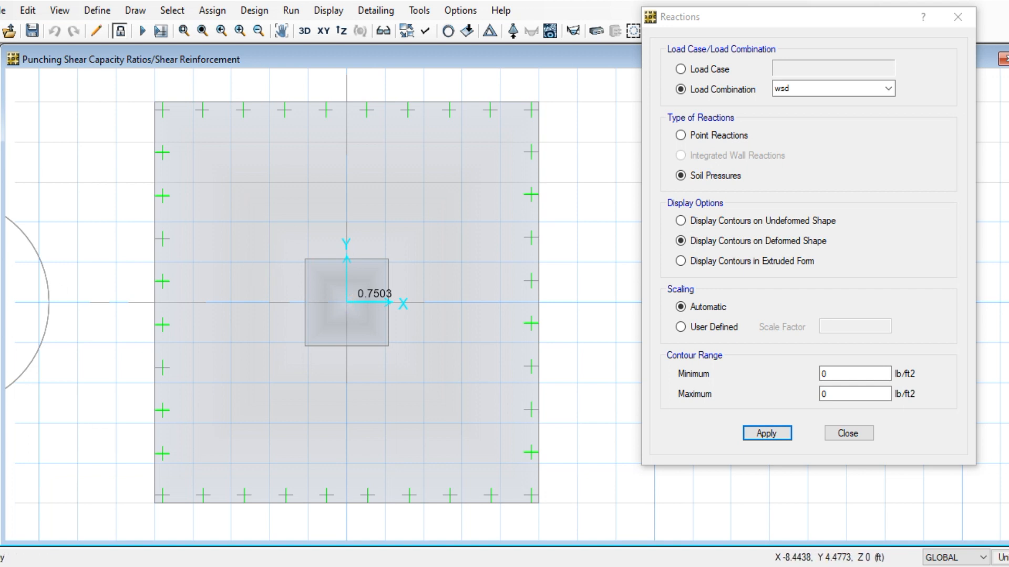
left_click(888, 89)
left_click(957, 17)
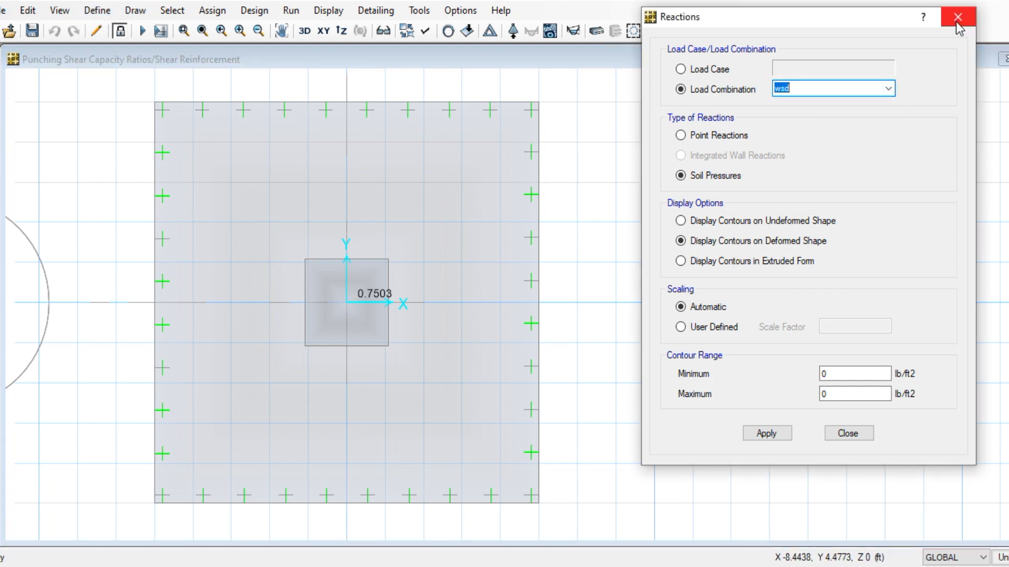
left_click(958, 17)
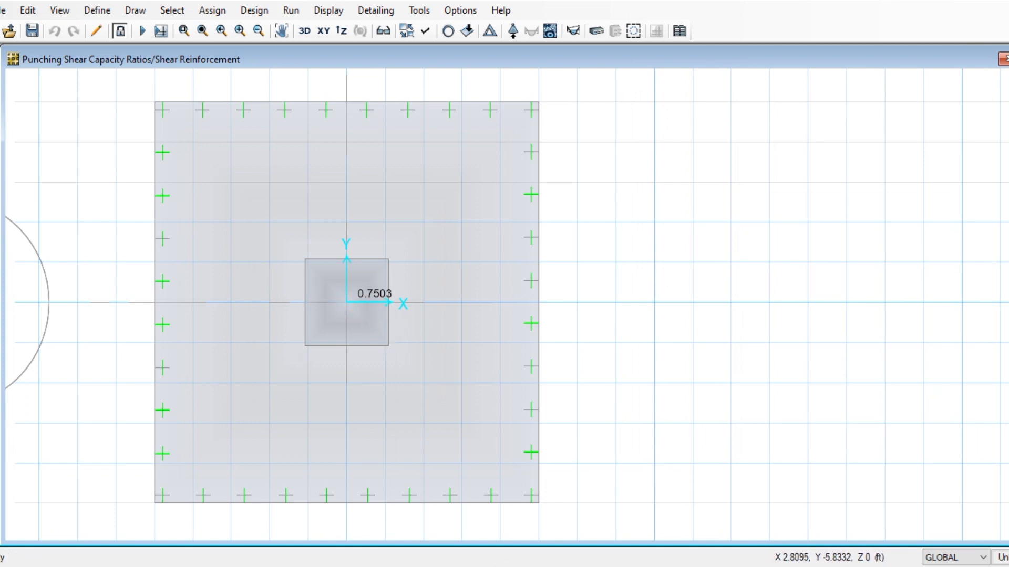
Add item c): 'here developed punching shear ratio is =0.75 <1(allowable ratio)', checking SAFE's value
mouse_move(370, 562)
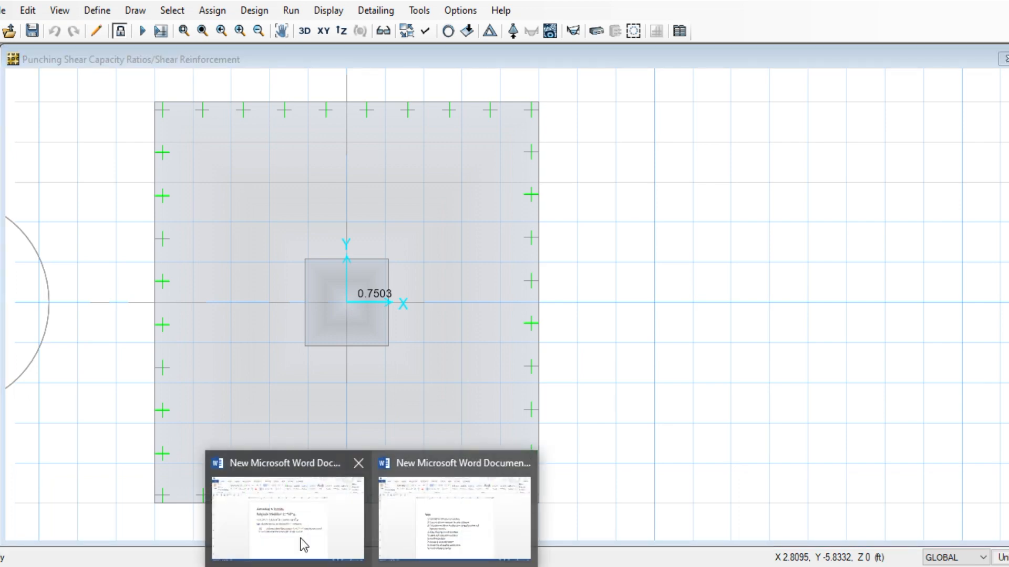
left_click(270, 527)
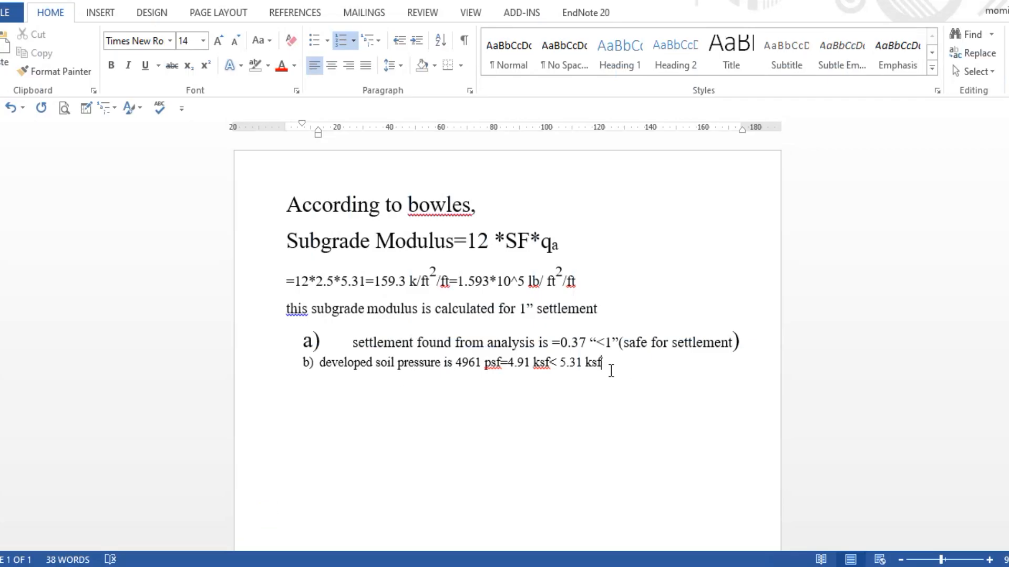
left_click(748, 342)
left_click(629, 362)
key("Return")
type("here de")
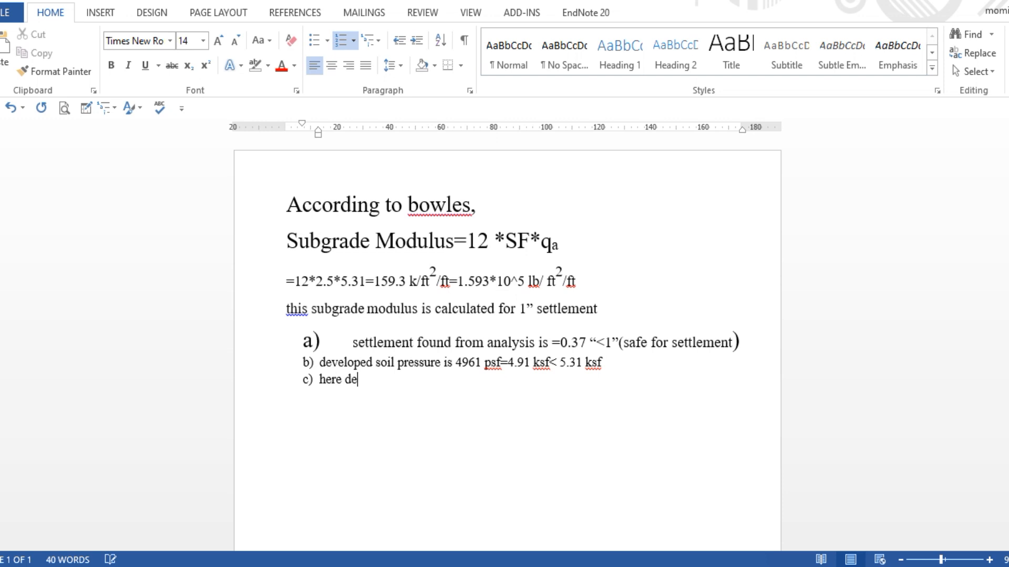
type("veloped punching ")
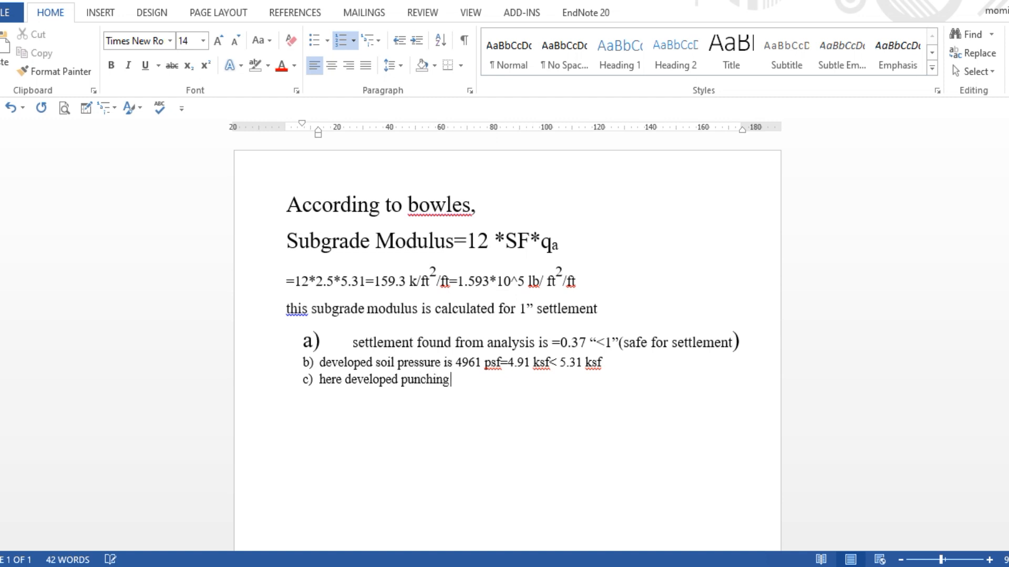
type("shera")
key("BackSpace")
key("BackSpace")
type("ar ratio")
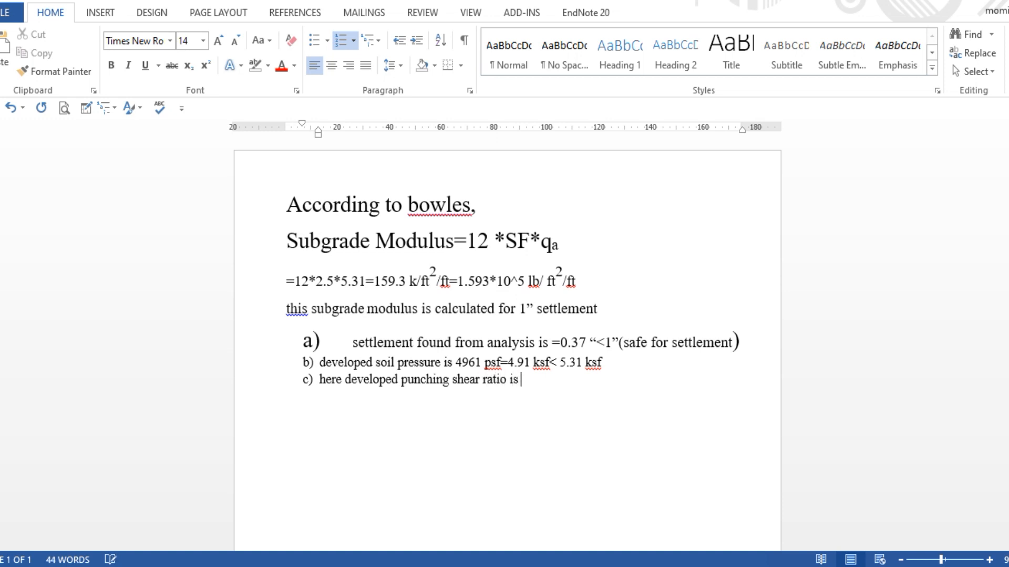
type(" is =0.7")
key("alt+Tab")
key("alt+Tab")
type("5 <1(s")
key("BackSpace")
type("allow")
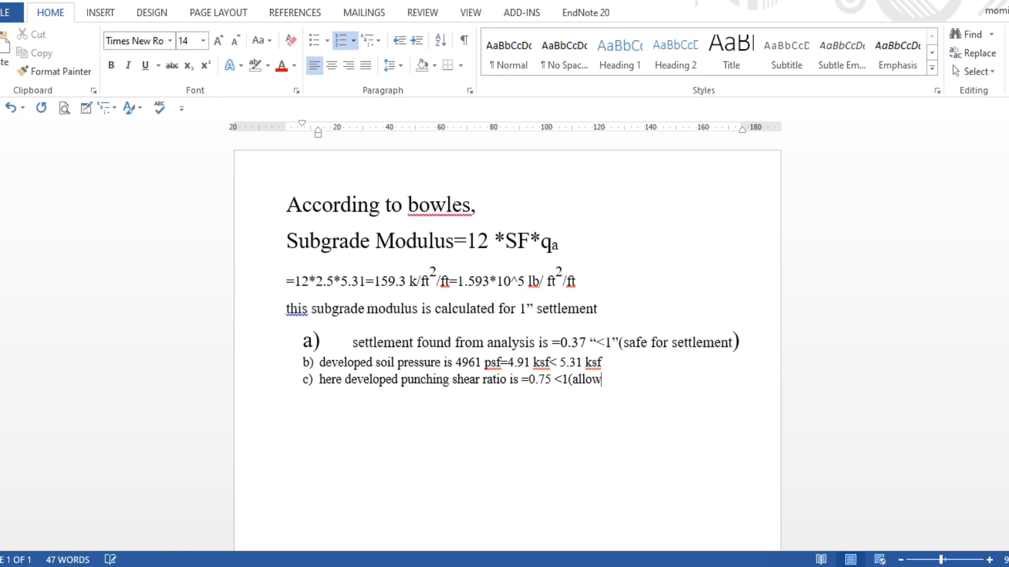
type("able ratio)")
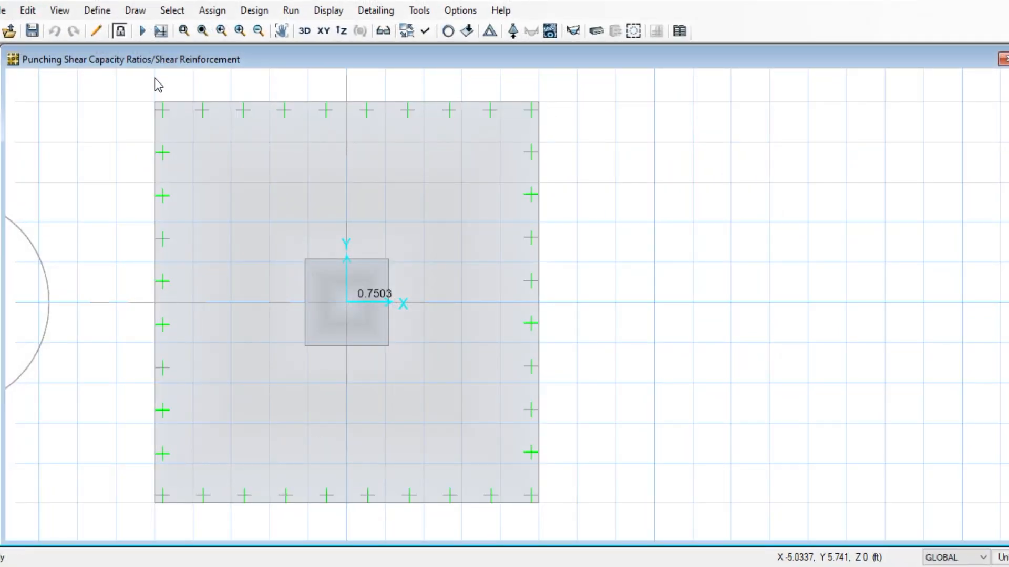
Unlock the model and reduce the FOOTING slab property thickness from 24 to 20 in
left_click(120, 34)
left_click(549, 339)
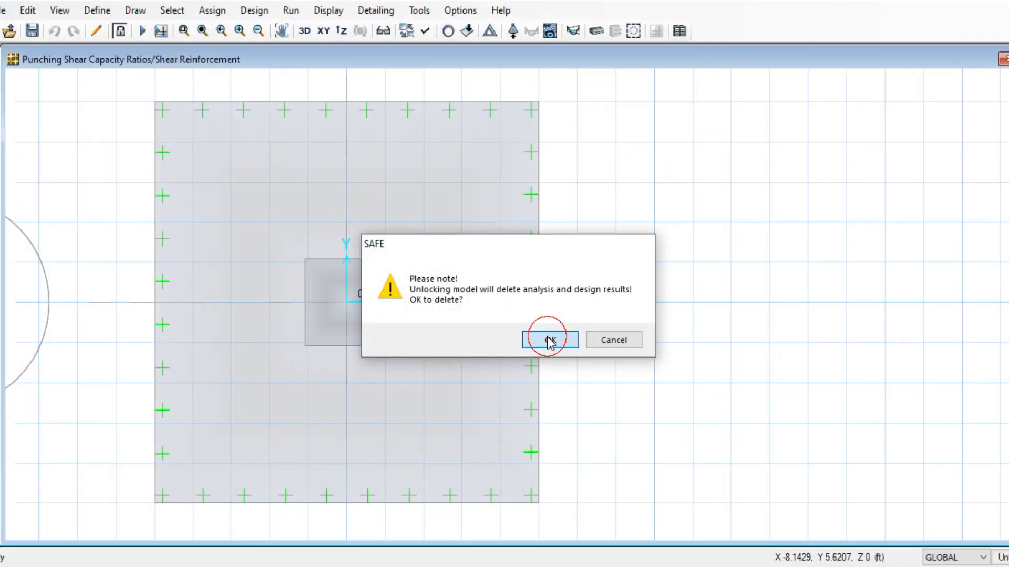
left_click(96, 10)
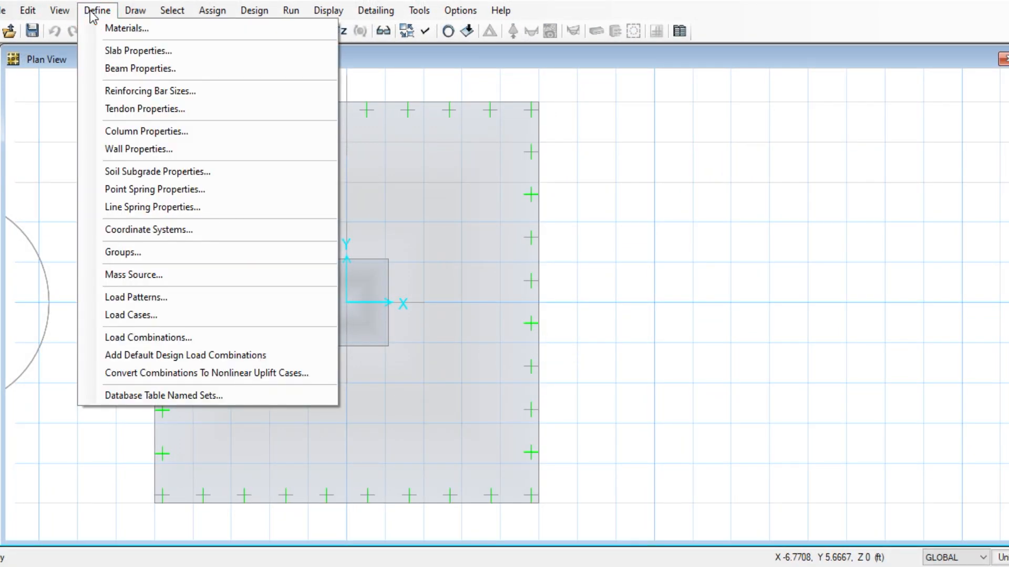
left_click(131, 50)
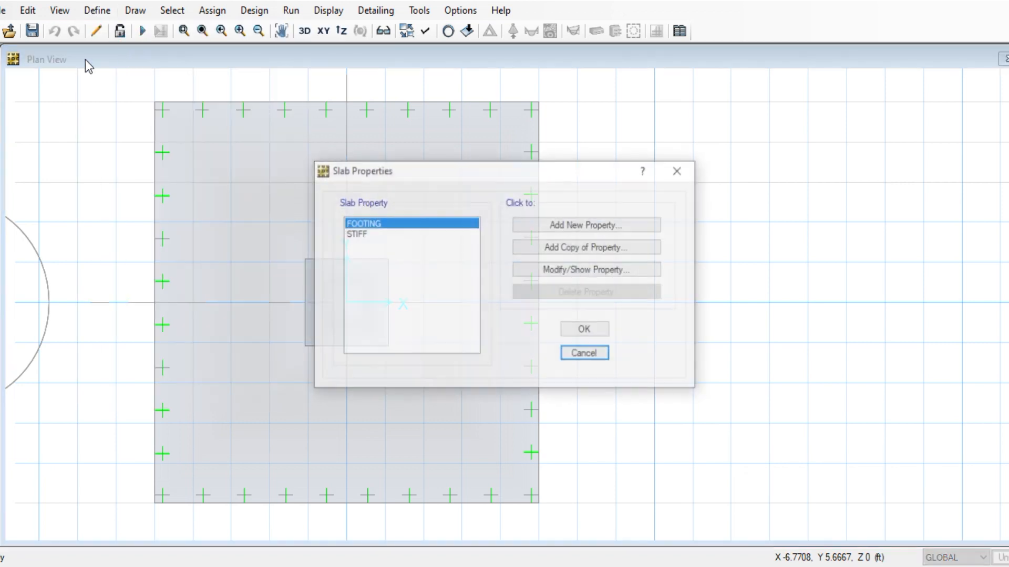
left_click(562, 274)
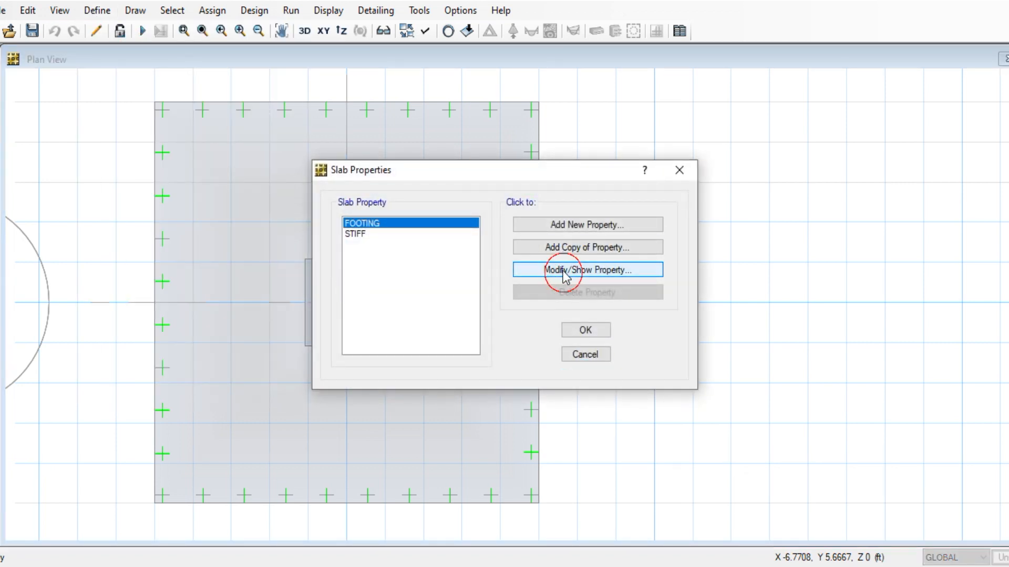
double_click(587, 270)
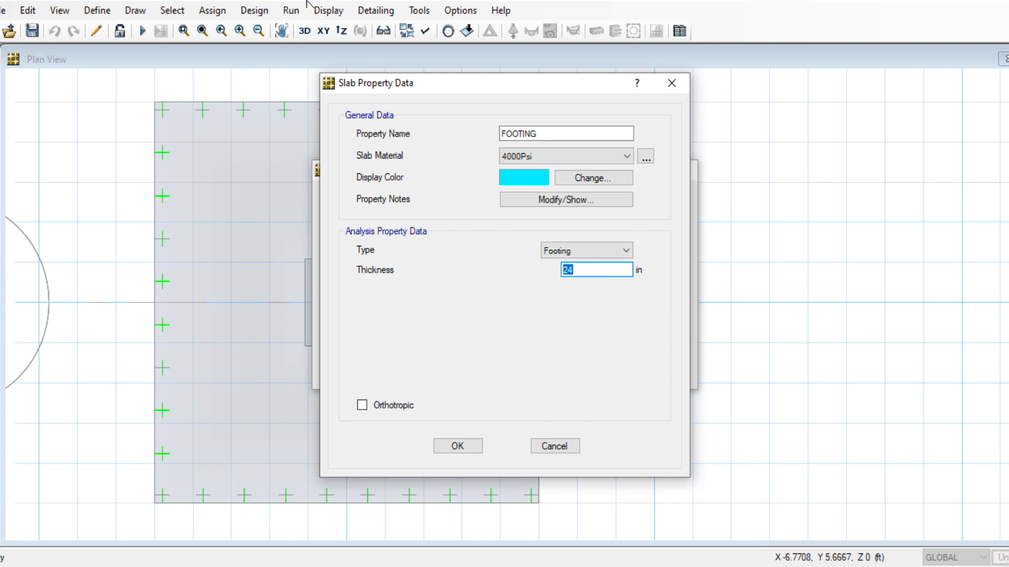
type("2")
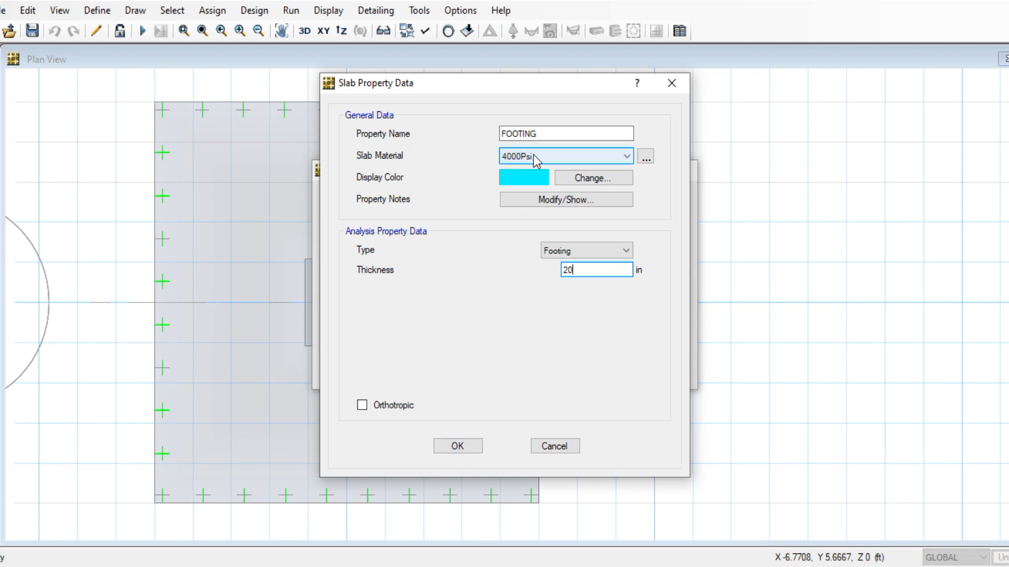
left_click(472, 447)
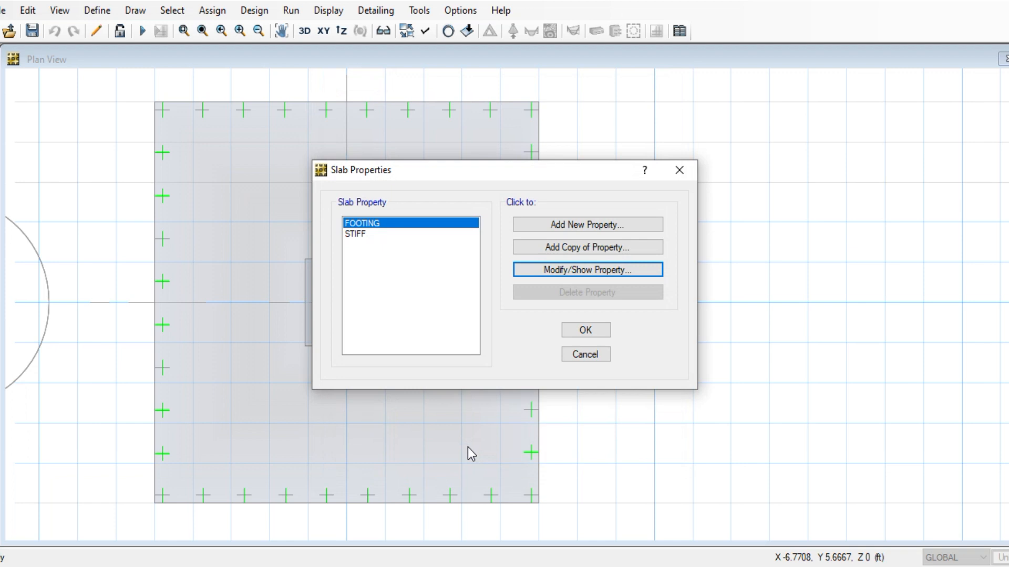
left_click(580, 329)
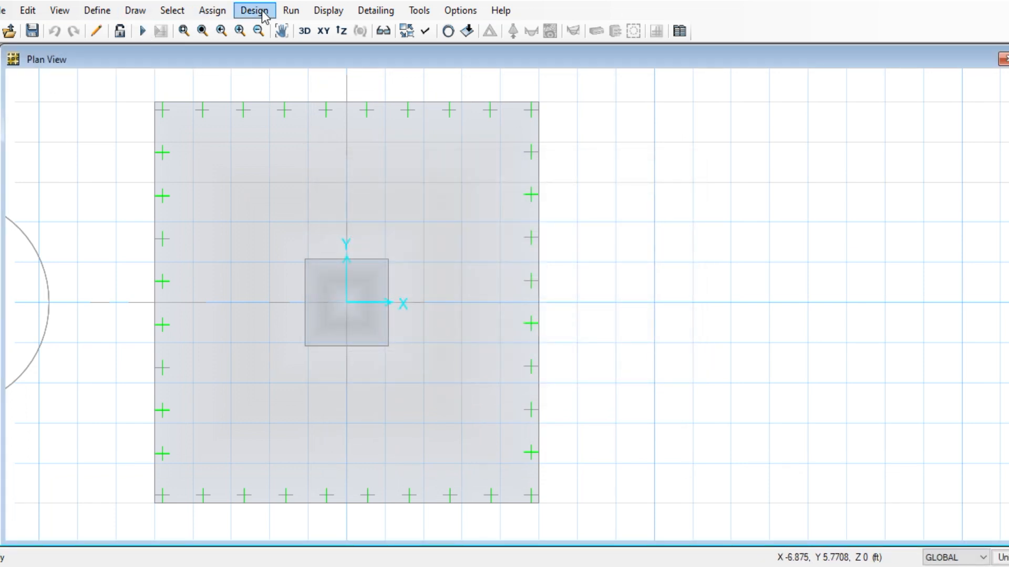
Re-run the analysis and design with the 20 in footing
left_click(291, 11)
left_click(332, 51)
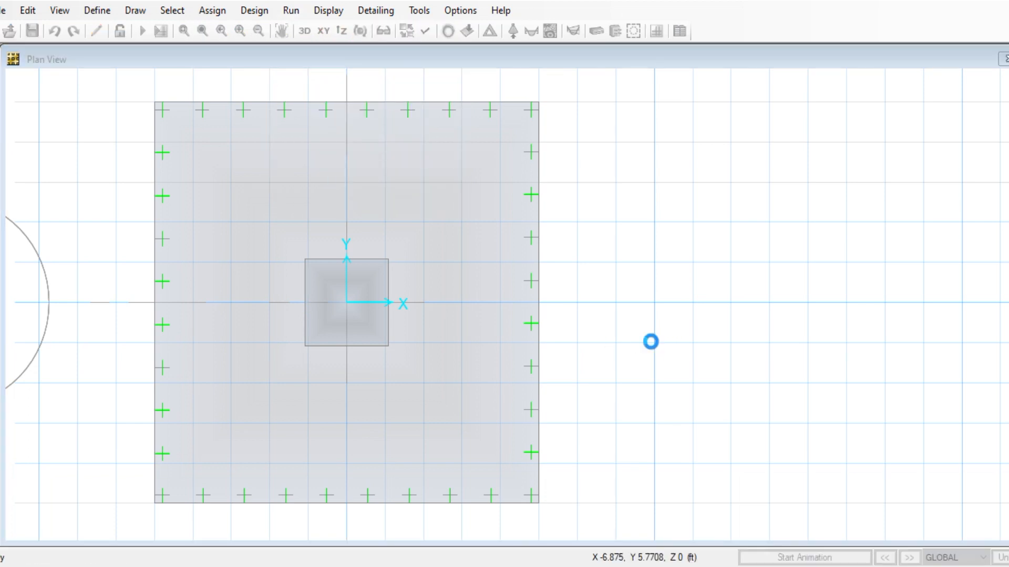
scroll(531, 328, "up", 2)
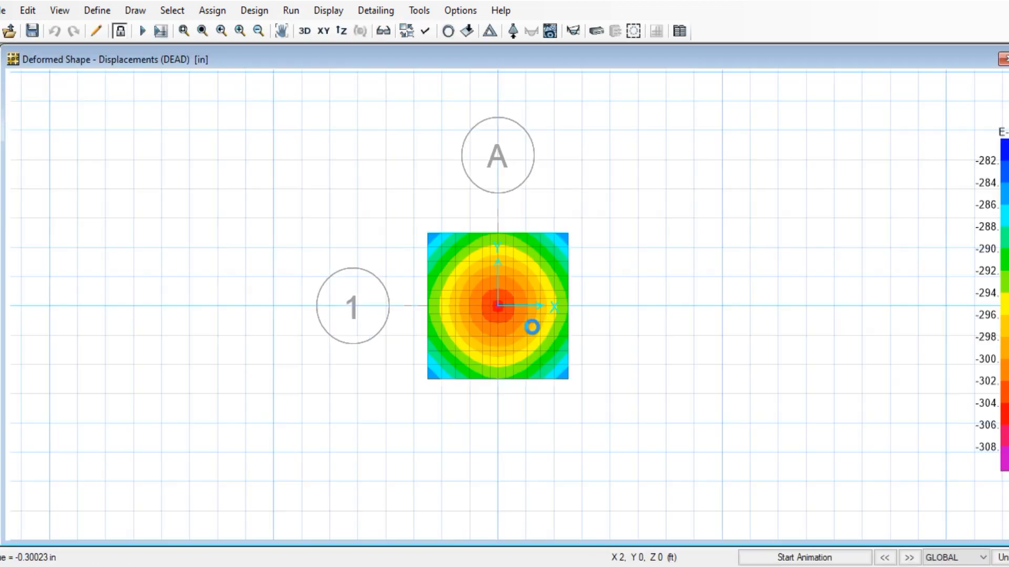
scroll(532, 328, "up", 3)
mouse_move(446, 266)
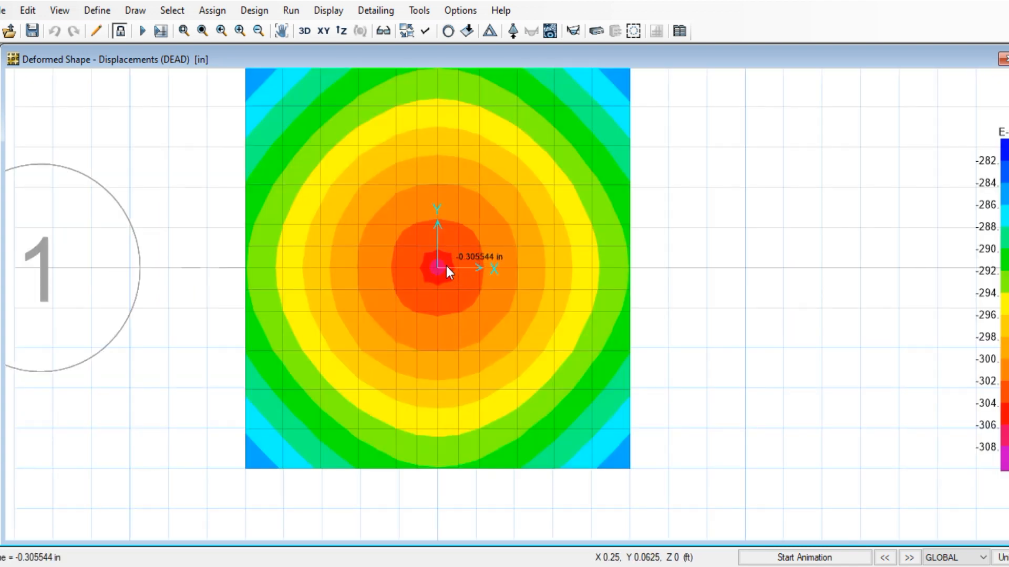
Show the settlement contours for the wsd load combination
left_click(319, 13)
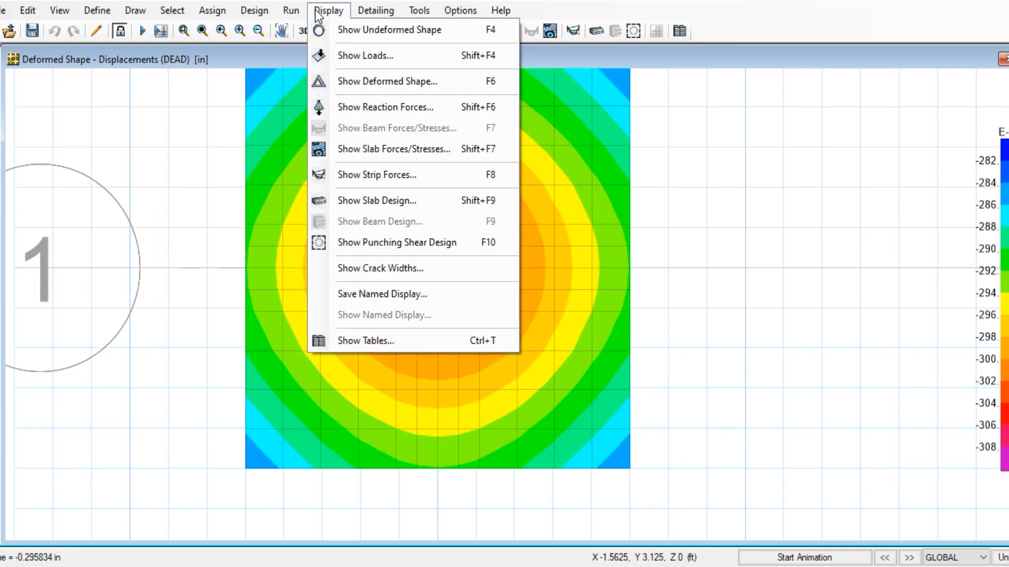
left_click(319, 13)
left_click(318, 15)
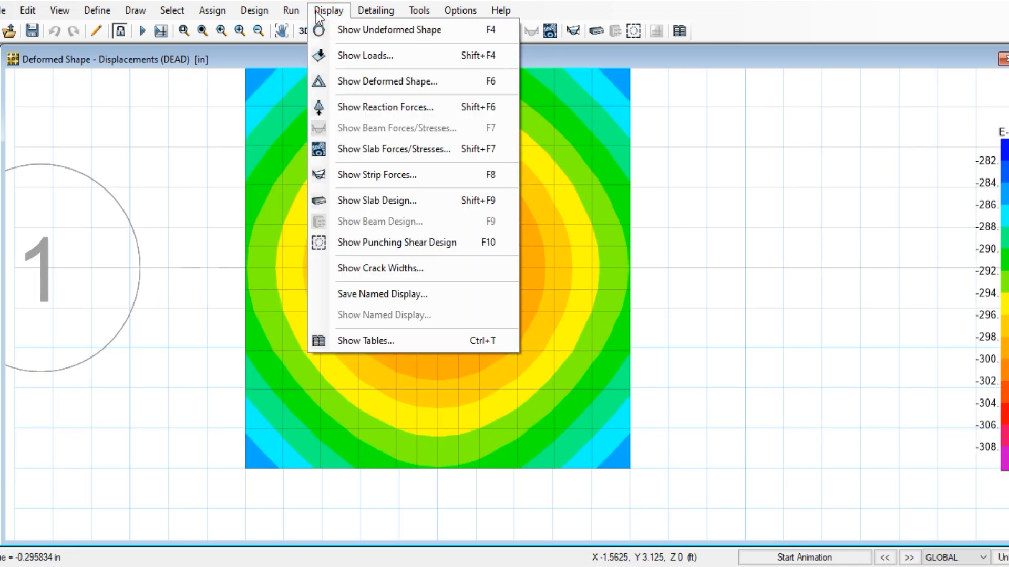
left_click(373, 80)
left_click_drag(522, 118, 836, 62)
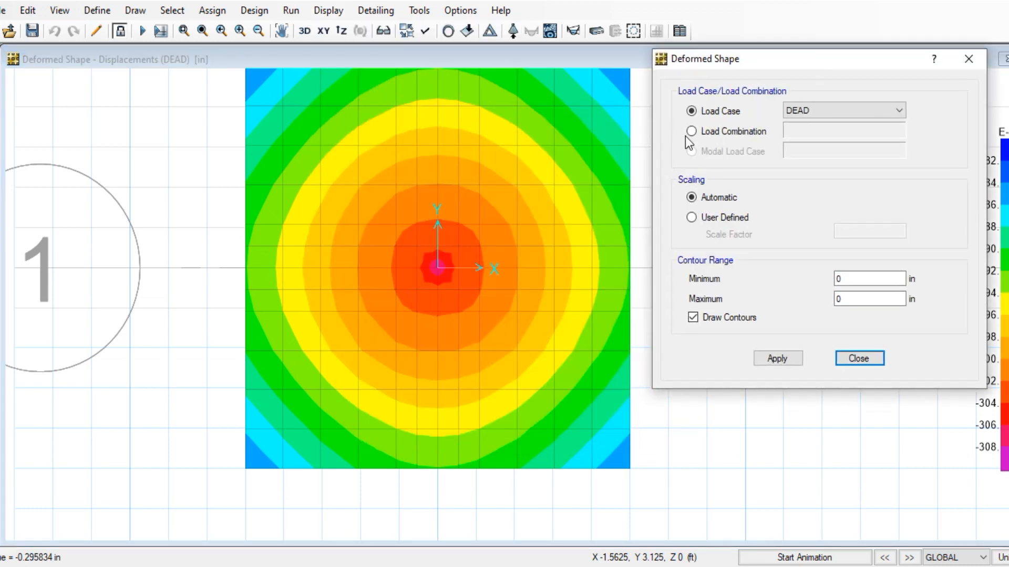
left_click(692, 132)
left_click(820, 131)
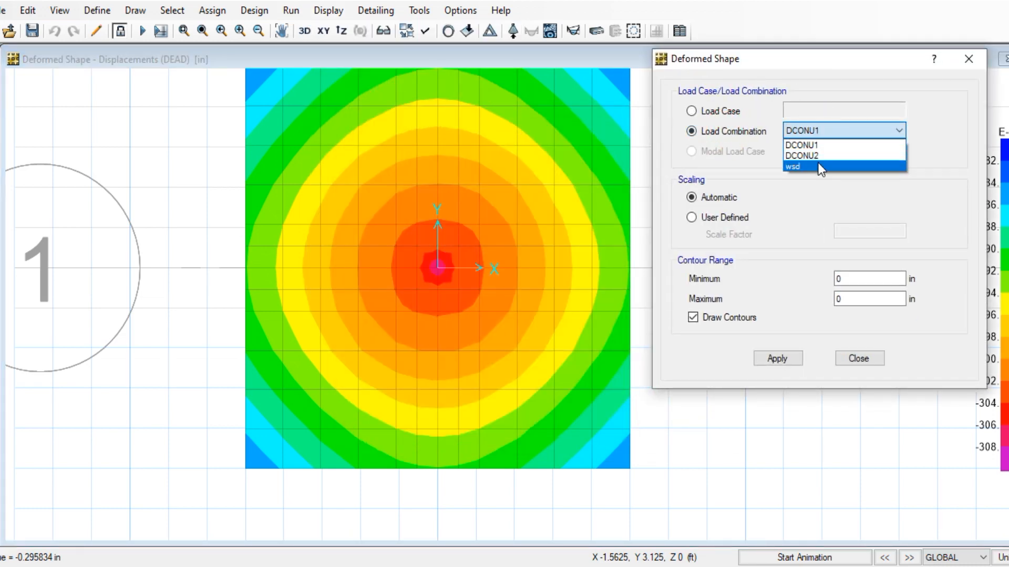
left_click(818, 165)
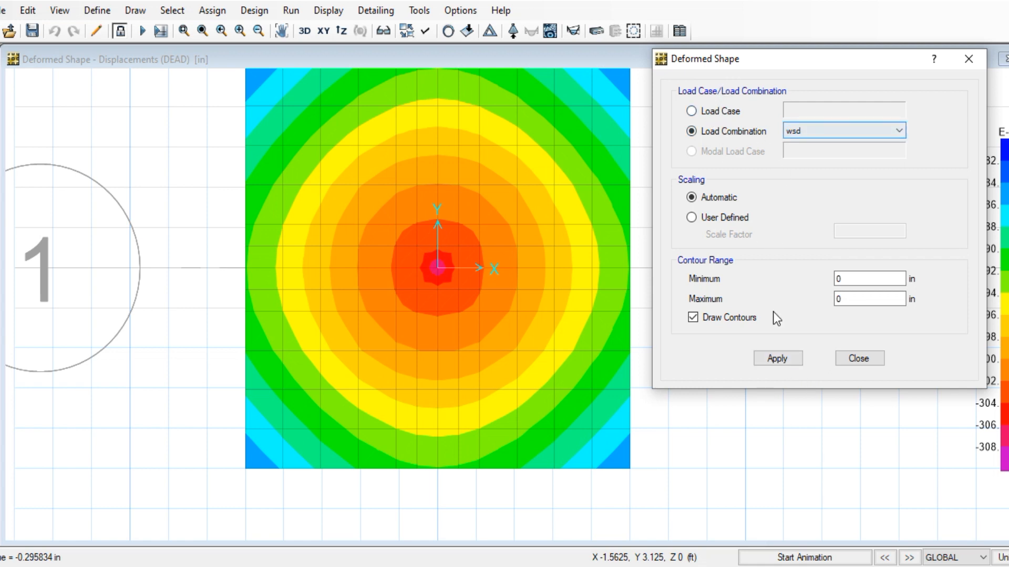
left_click(788, 359)
mouse_move(457, 279)
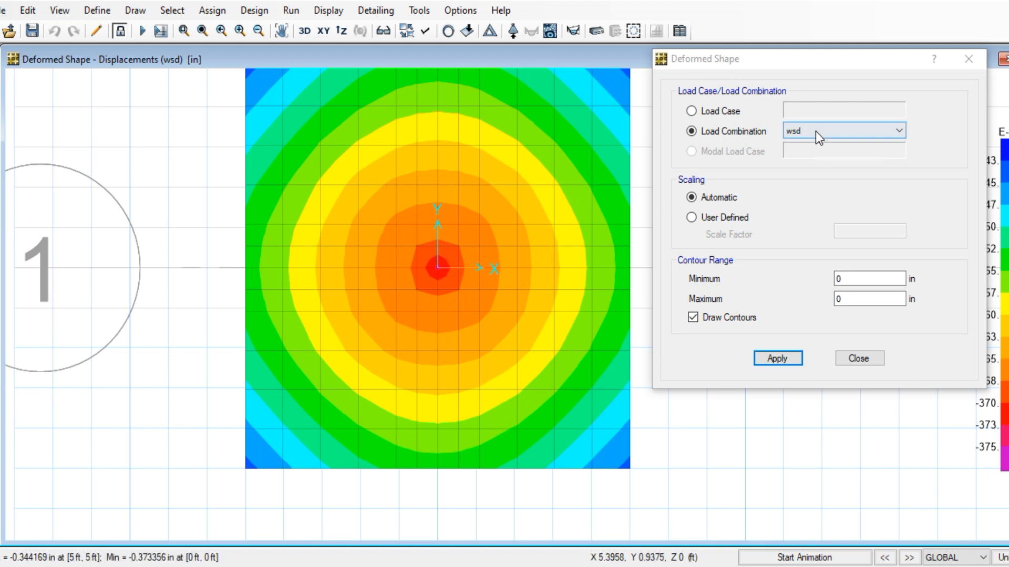
left_click(969, 59)
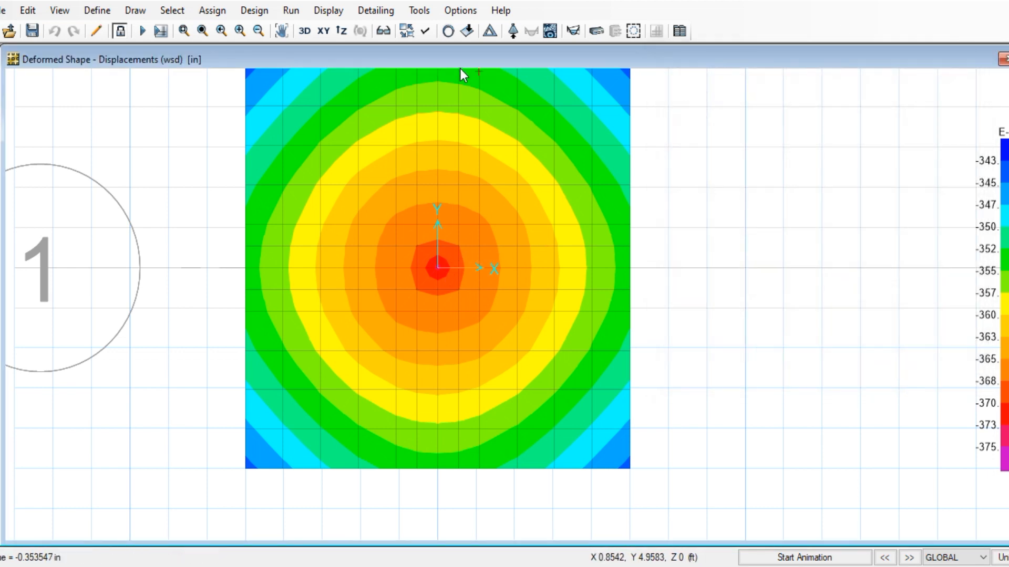
Plot wsd soil pressures, peaking near -4956.31 lb/ft2, then return to the Word notes
left_click(326, 10)
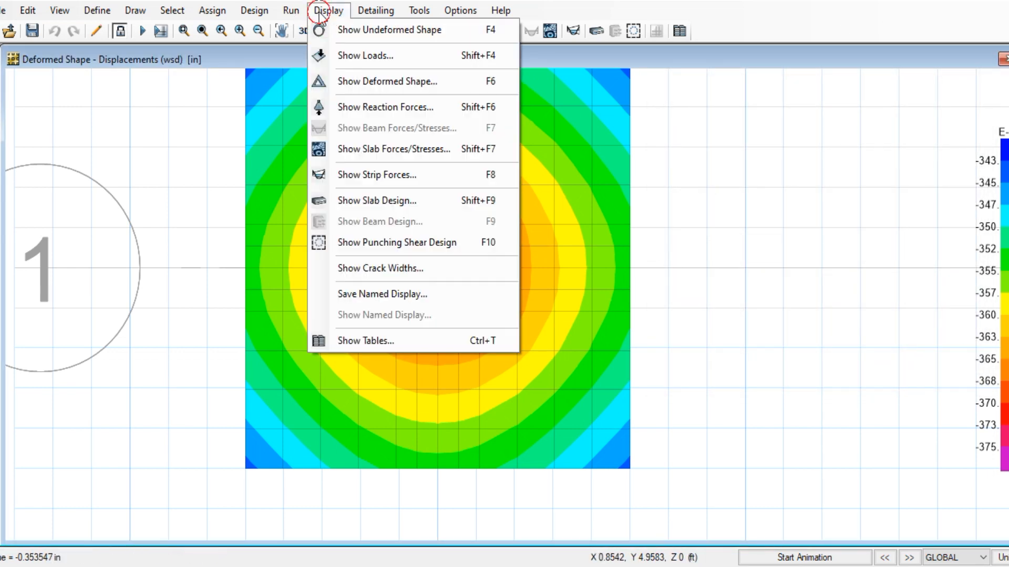
left_click(373, 110)
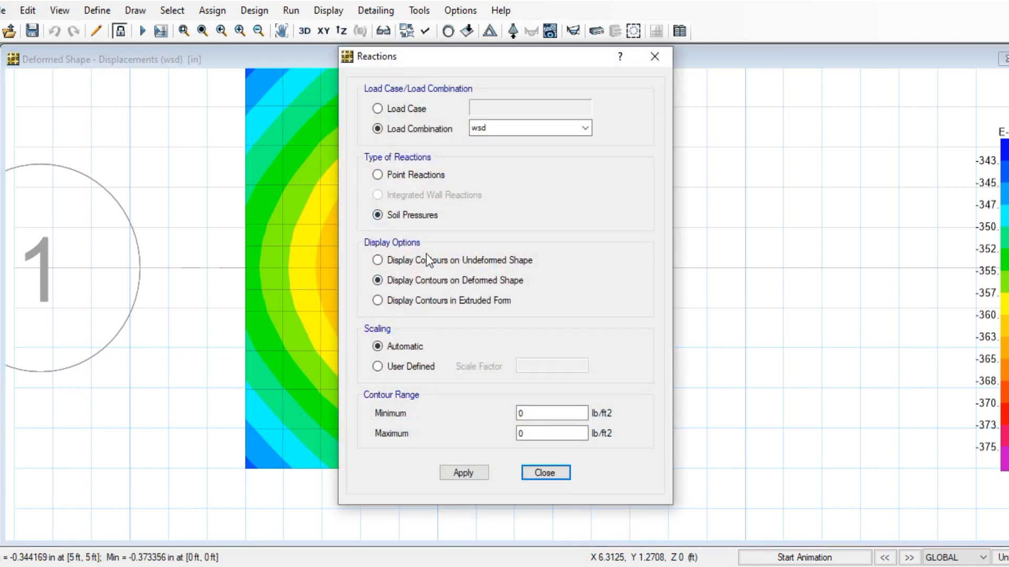
left_click(463, 472)
left_click_drag(474, 61, 928, 54)
mouse_move(447, 255)
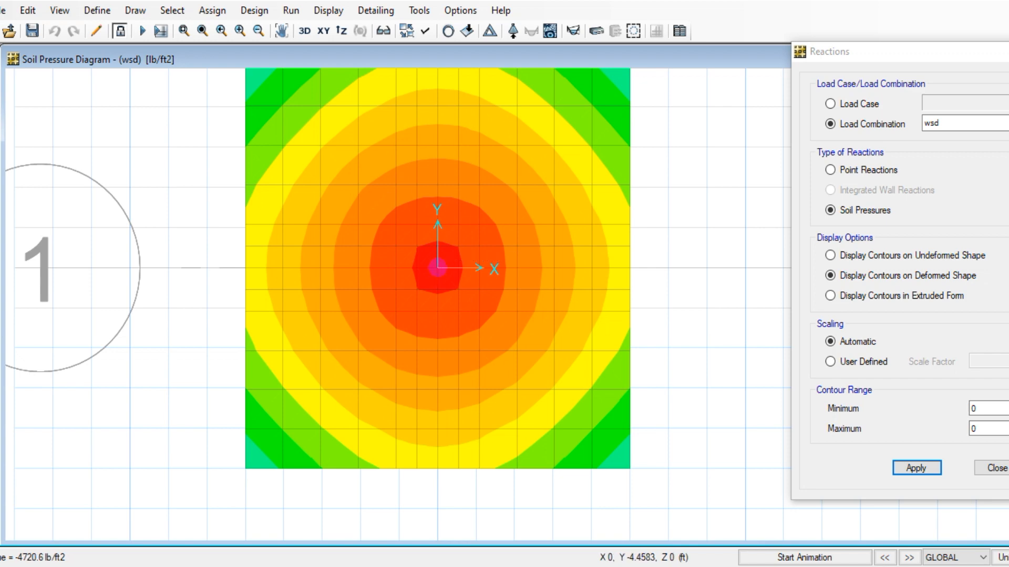
mouse_move(372, 565)
left_click(354, 538)
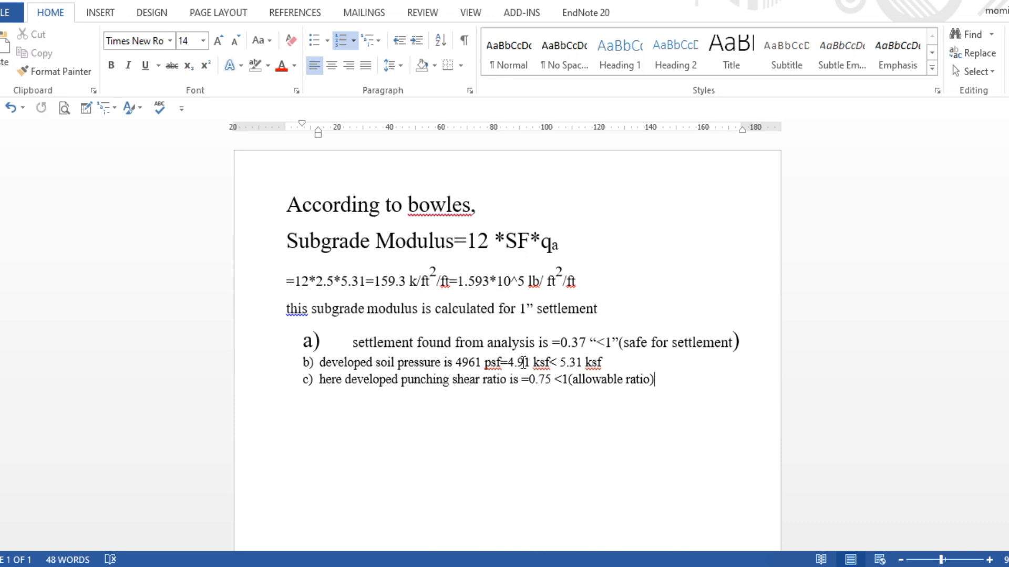
Check the 4.91 ksf and 4961 psf soil pressure values in the Word note
left_click_drag(523, 362, 531, 368)
left_click_drag(469, 365, 481, 371)
left_click(488, 406)
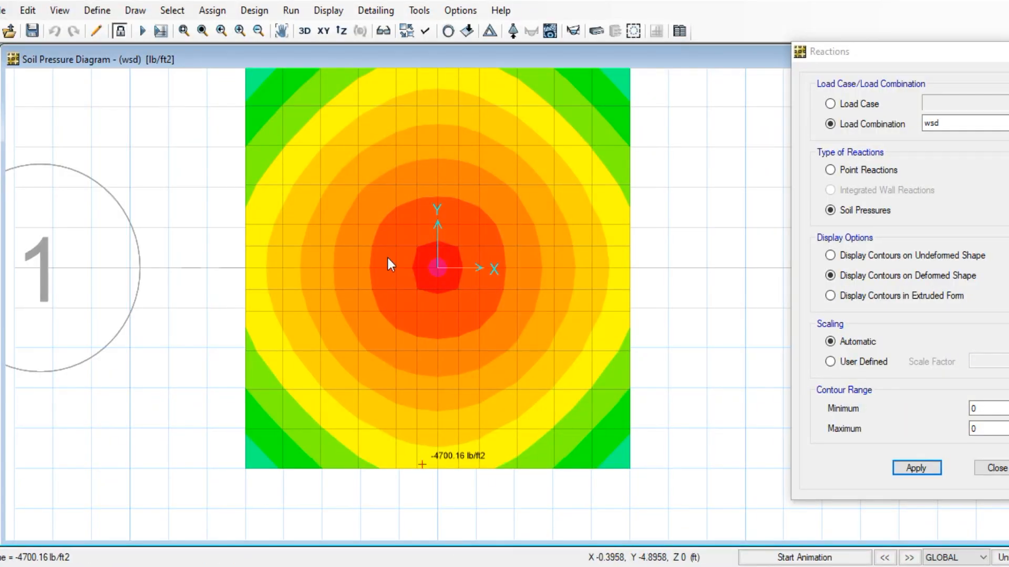
Return to the wsd soil pressure diagram in SAFE
left_click(317, 12)
left_click(320, 14)
left_click(320, 15)
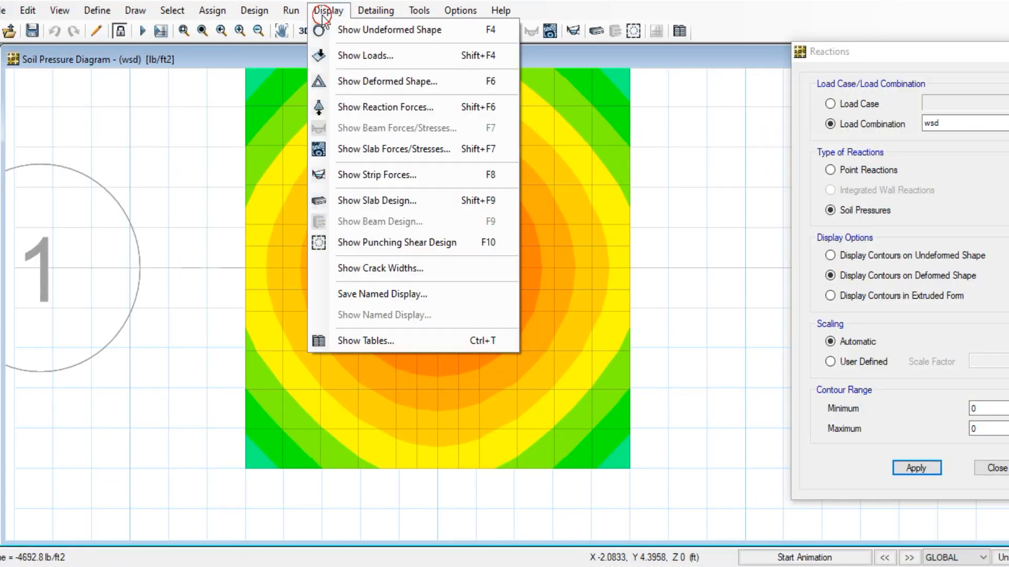
Show the punching shear design, with a 0.9969 capacity ratio at the column
left_click(412, 242)
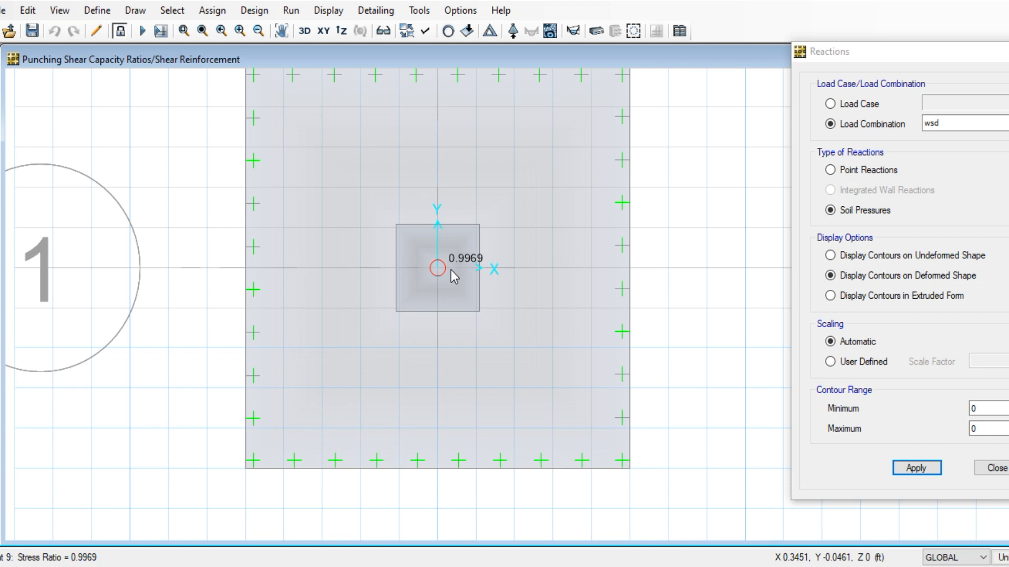
left_click(172, 10)
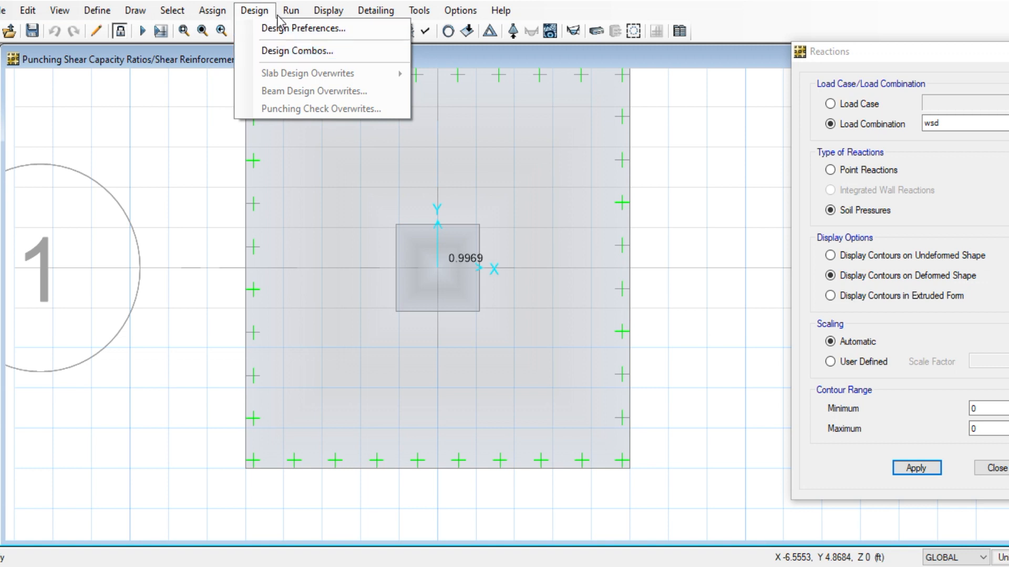
Unlock the model, accepting deletion of the analysis results
left_click(277, 16)
left_click(120, 31)
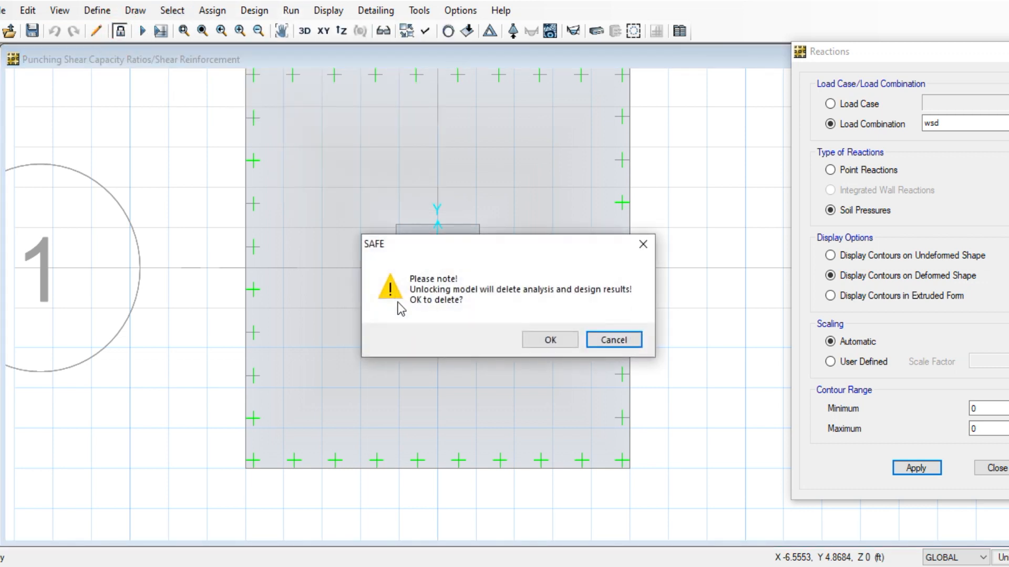
left_click(552, 347)
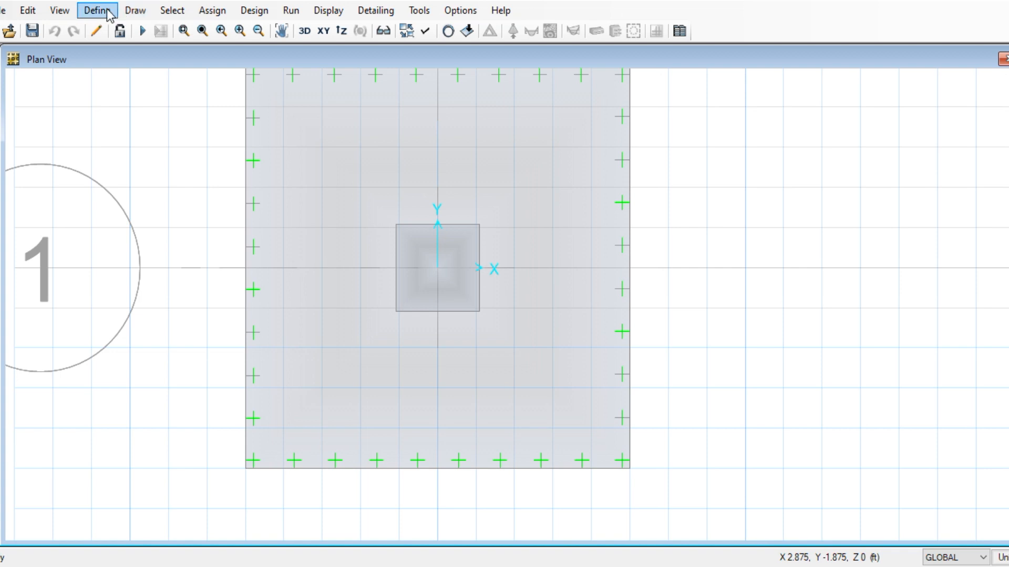
Change the FOOTING slab thickness from 20 to 24 in and rerun the analysis
left_click(98, 10)
left_click(125, 47)
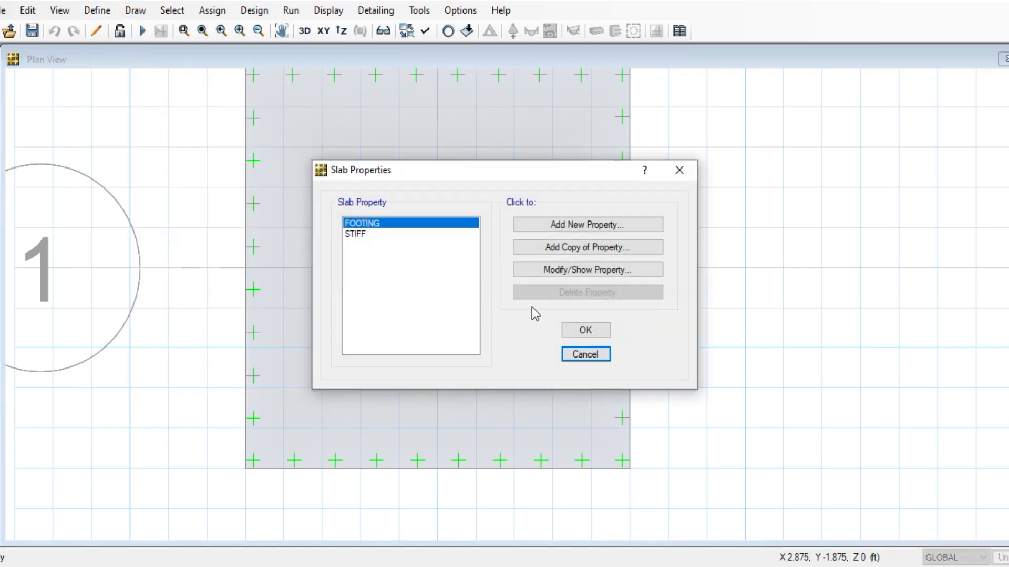
left_click(541, 271)
double_click(592, 270)
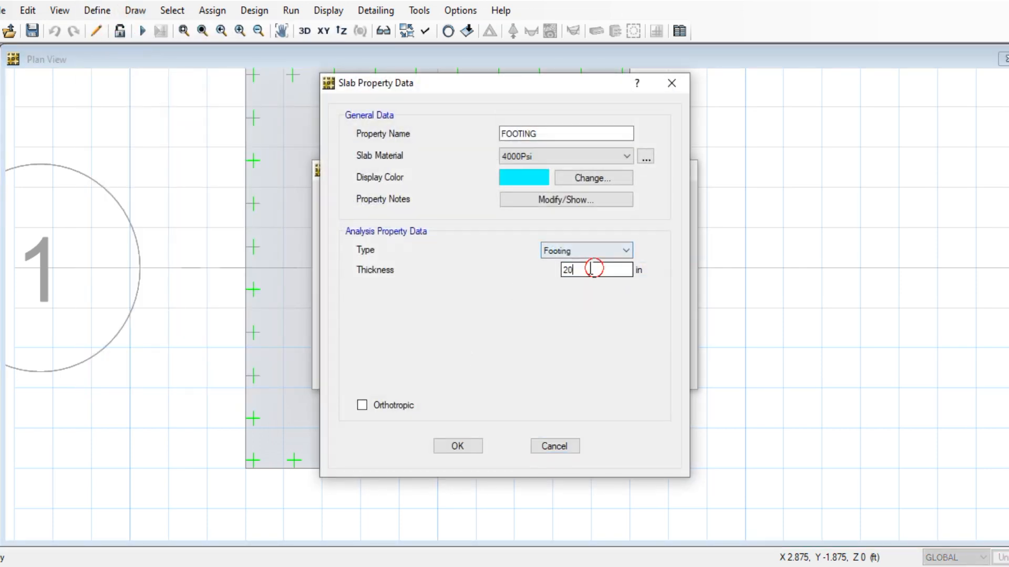
type("24")
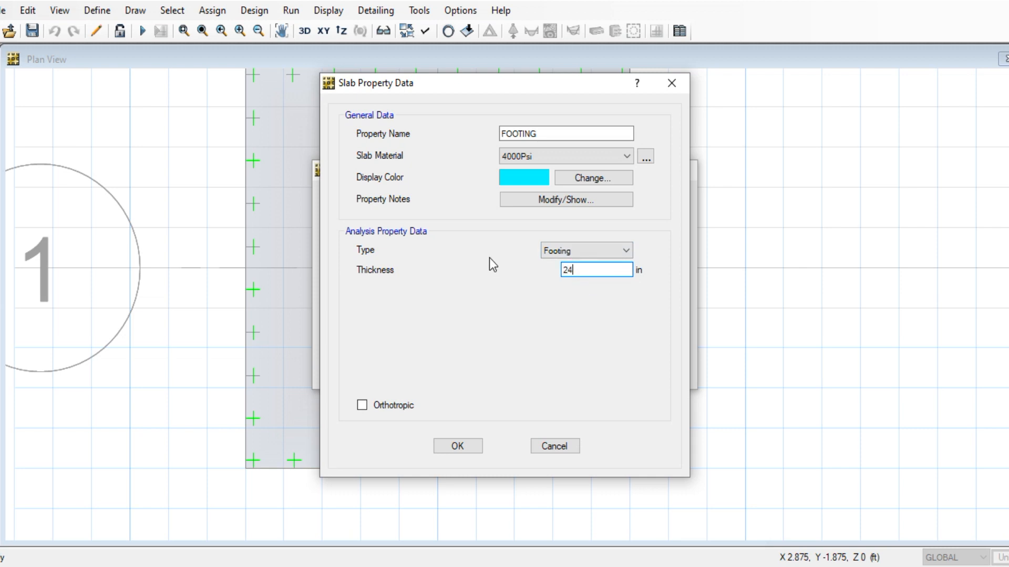
left_click(458, 448)
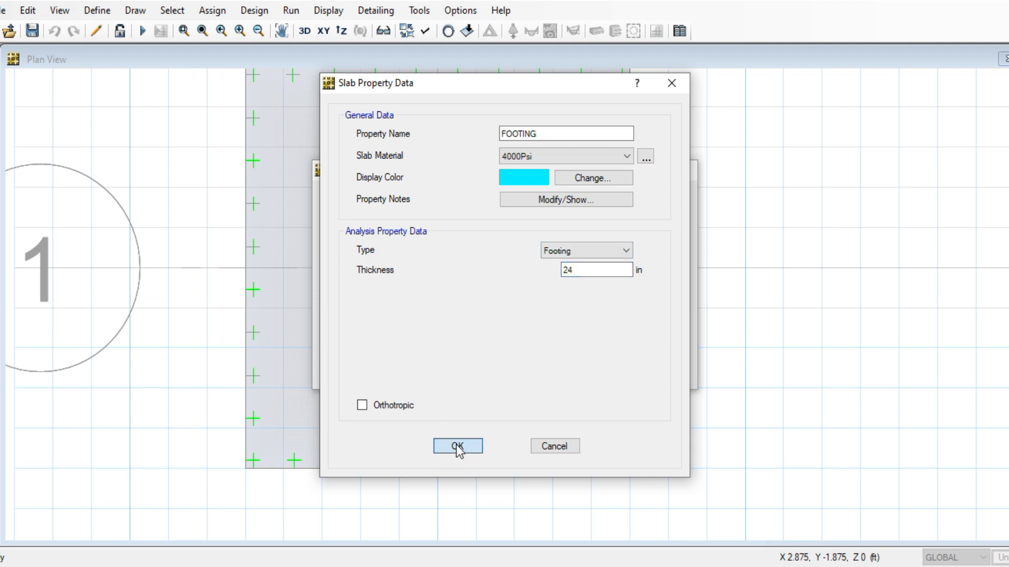
left_click(578, 333)
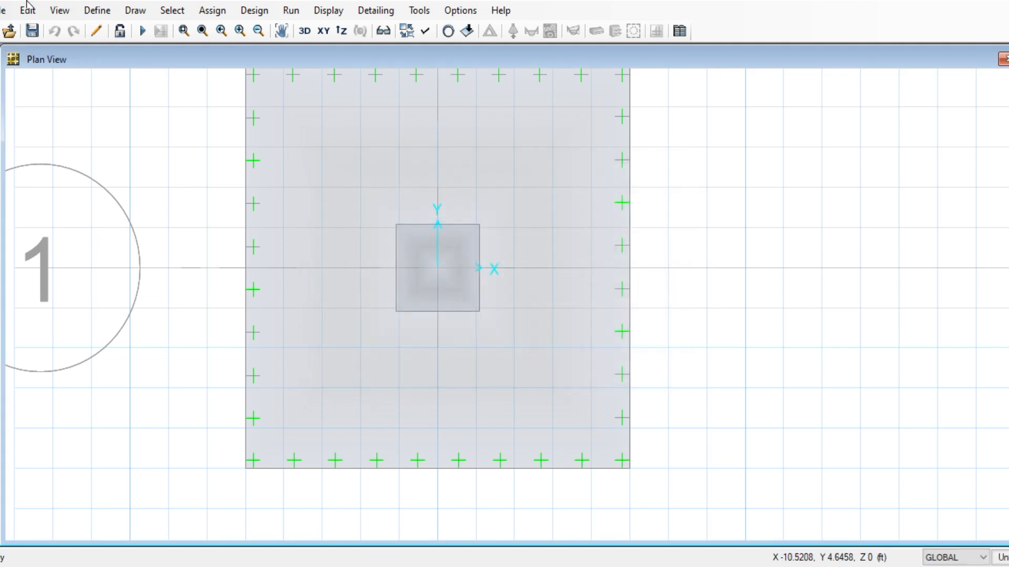
left_click(141, 31)
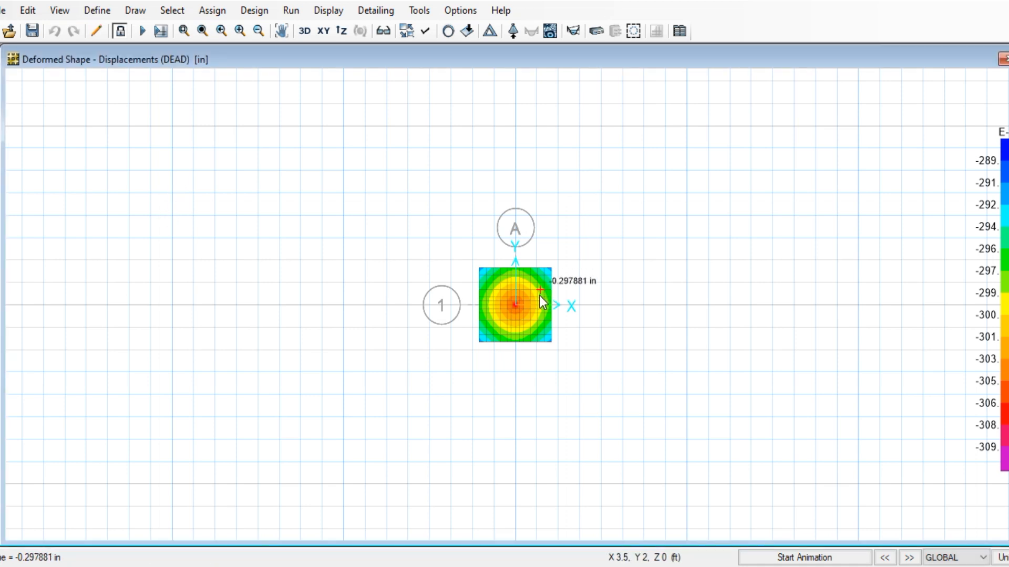
Centre the footing contours and bring up the slab design display settings
scroll(546, 326, "up", 1)
scroll(584, 343, "up", 2)
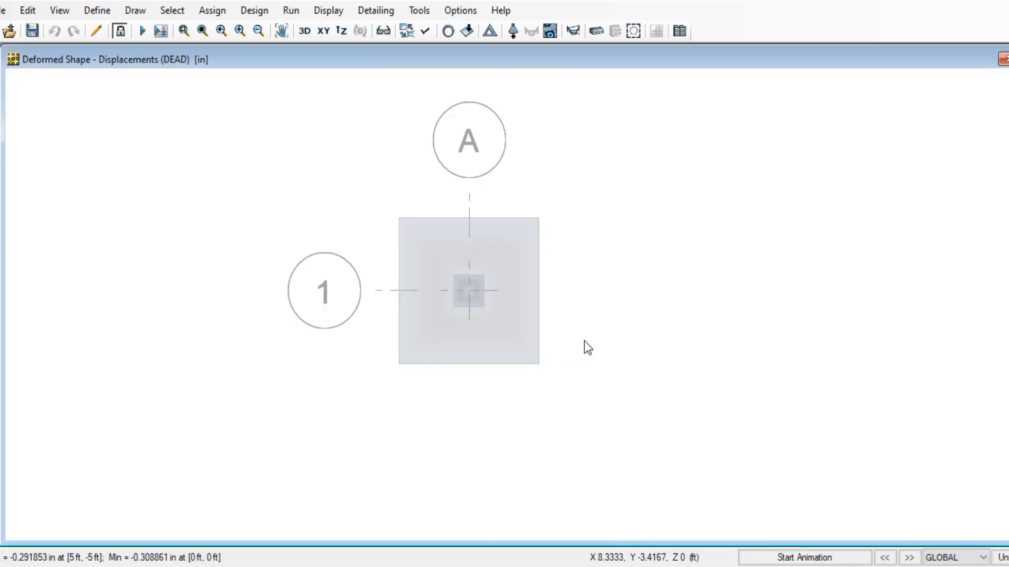
mouse_move(380, 222)
scroll(380, 231, "up", 1)
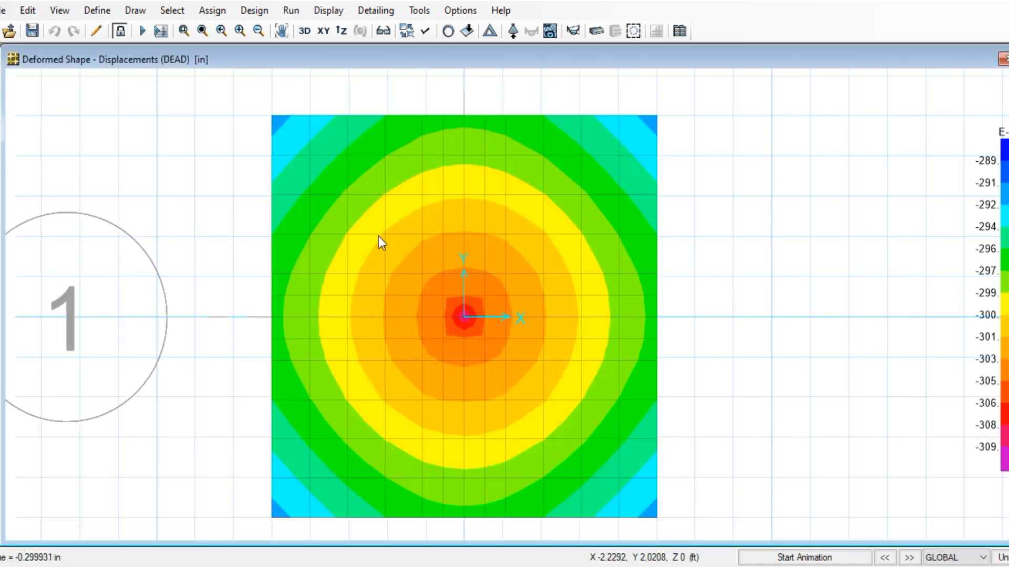
middle_click_drag(450, 252, 438, 216)
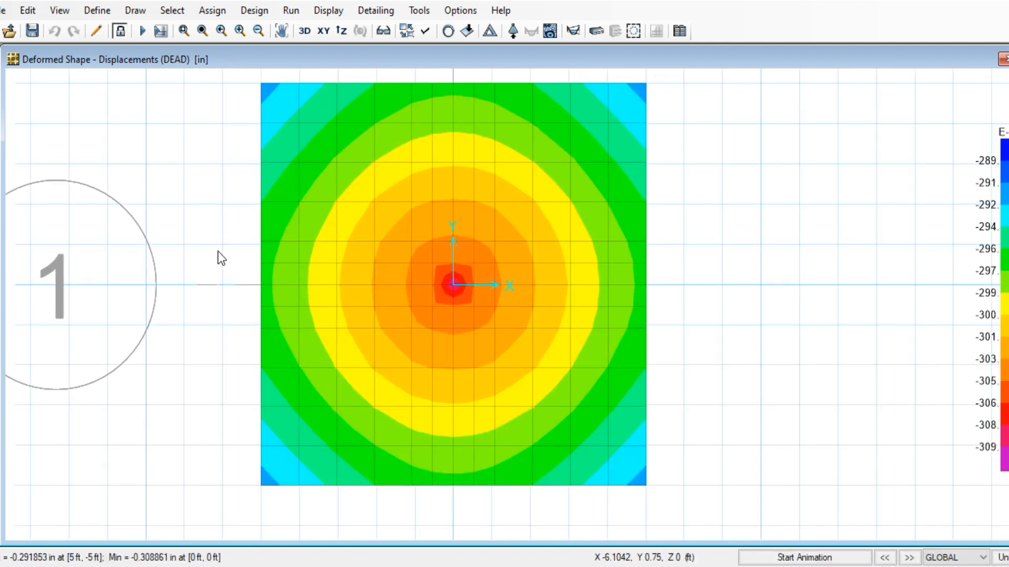
left_click(329, 9)
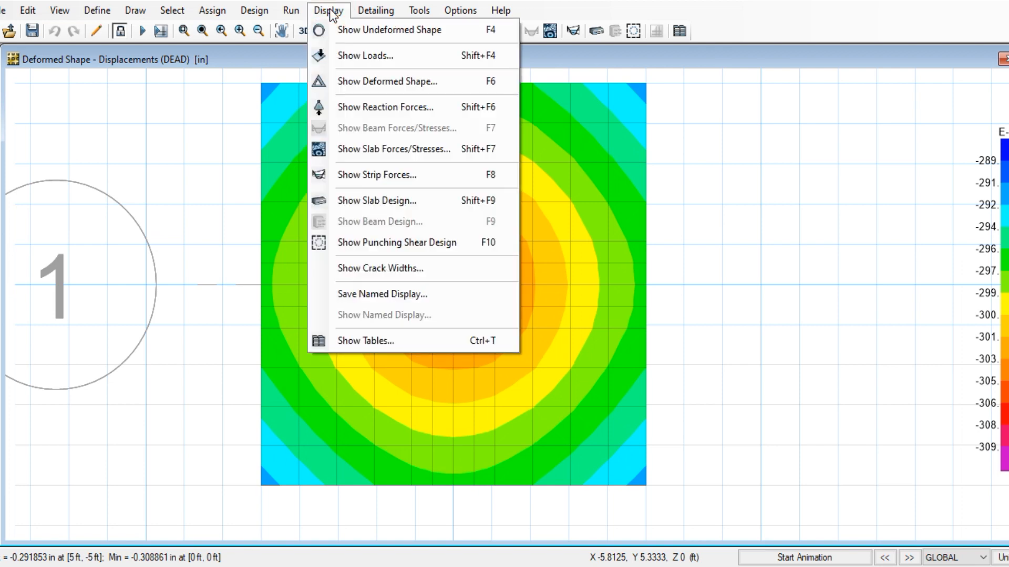
left_click(399, 200)
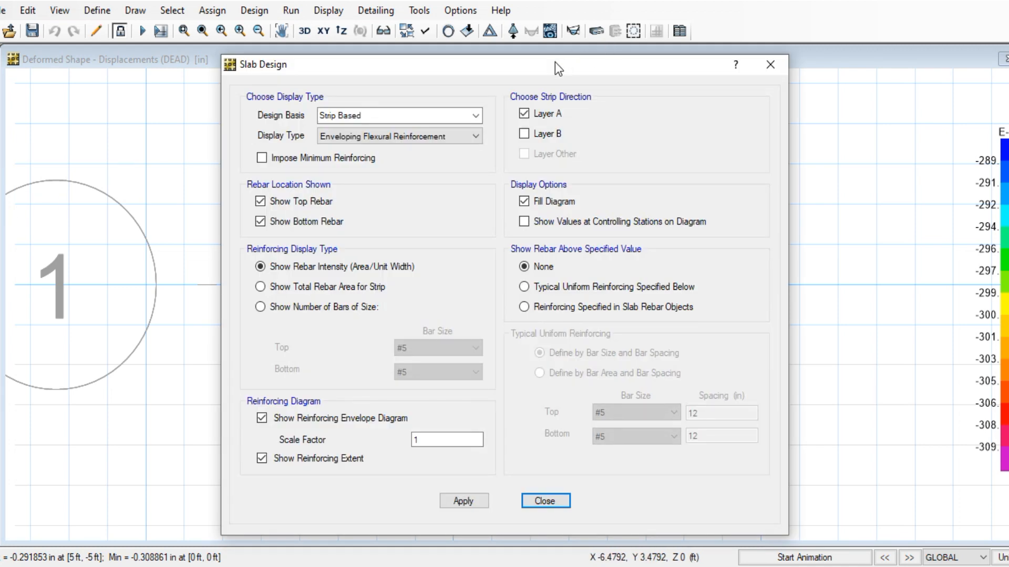
Close the slab design settings and view Design Preferences: ACI 318-08, phi 0.9, 0.65, 0.75
left_click_drag(555, 62, 707, 34)
left_click(939, 29)
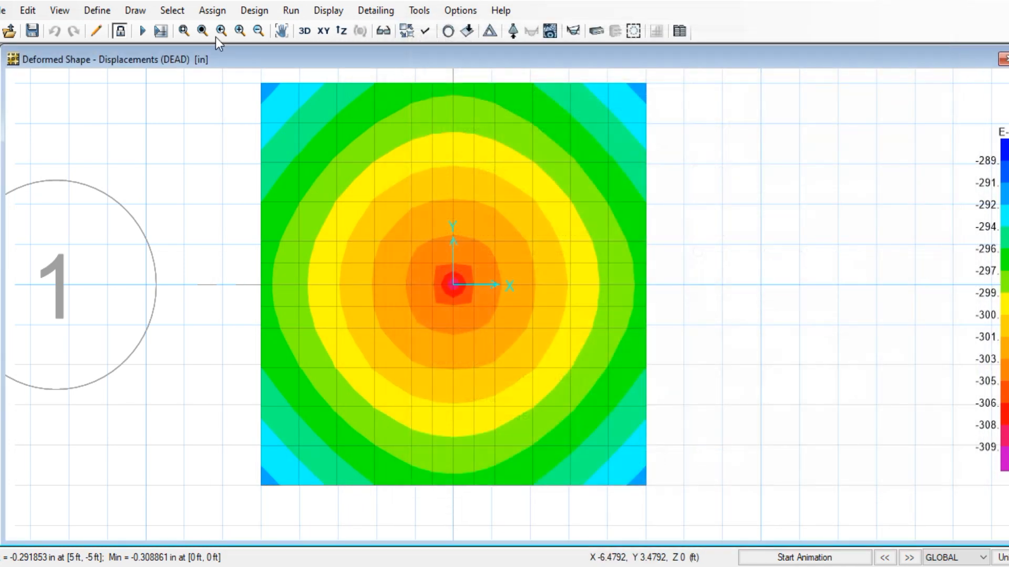
left_click(257, 9)
left_click(274, 28)
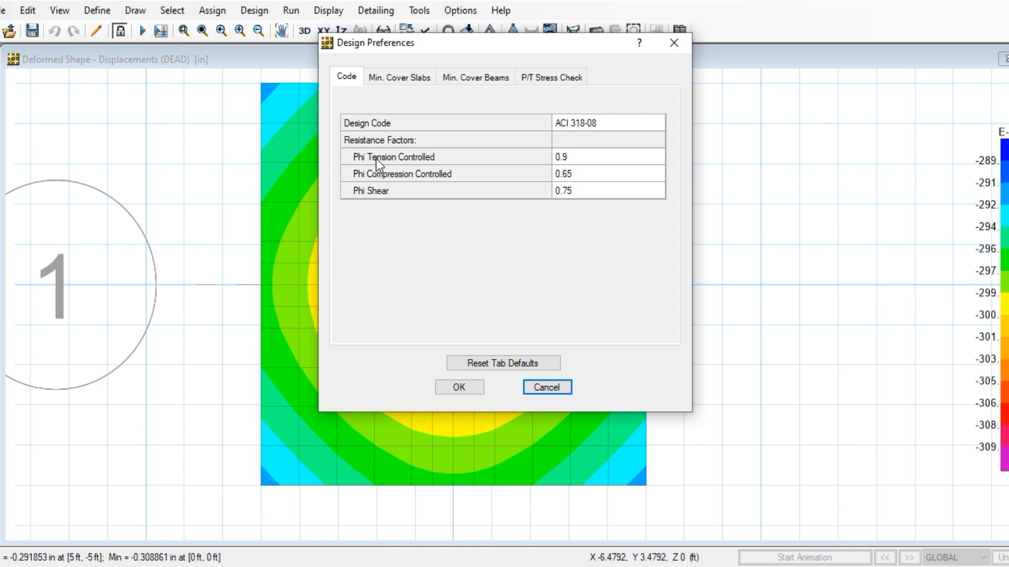
Review the phi factors on the Code tab, leaving Phi Tension Controlled unchanged
left_click(584, 155)
left_click(582, 156)
left_click(578, 156)
left_click(567, 175)
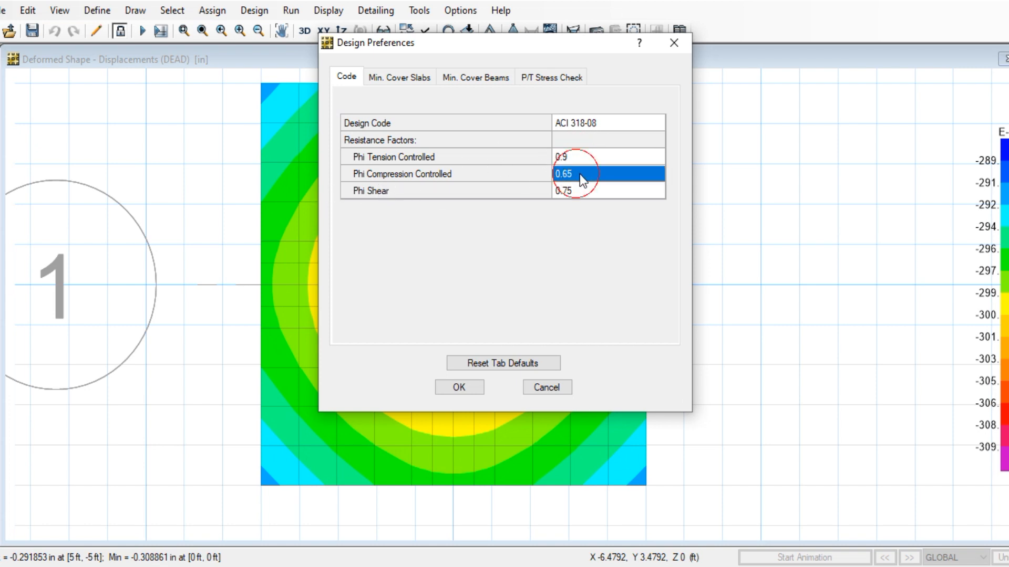
left_click(581, 189)
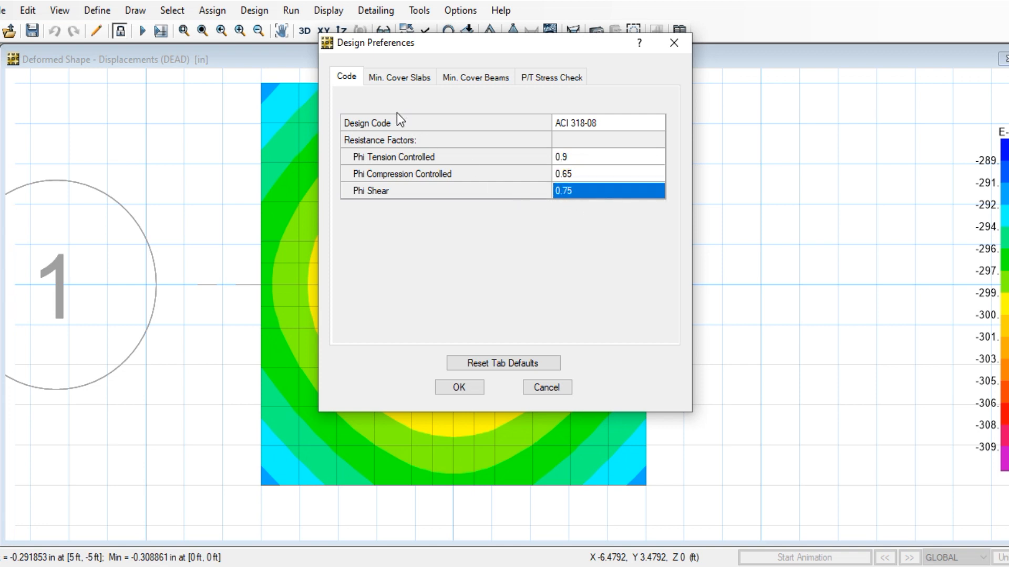
Set the slab Clear Cover Top and Bottom to 3 in
left_click(397, 78)
left_click(578, 140)
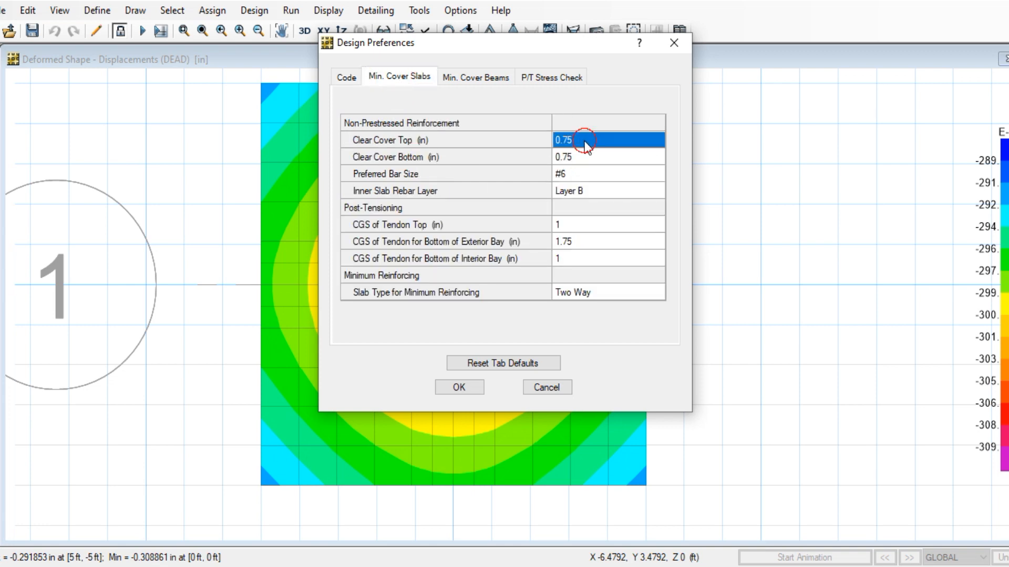
left_click(585, 141)
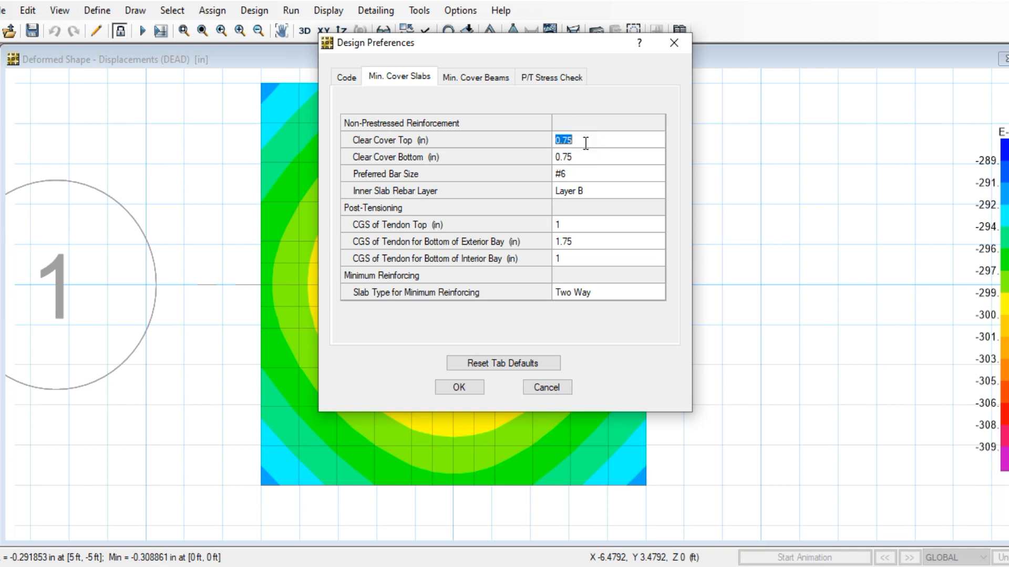
left_click(586, 141)
double_click(586, 140)
left_click(588, 140)
double_click(583, 139)
type("3")
left_click(586, 154)
type("3")
Choose #5 as the preferred bar size
left_click(578, 176)
left_click(596, 171)
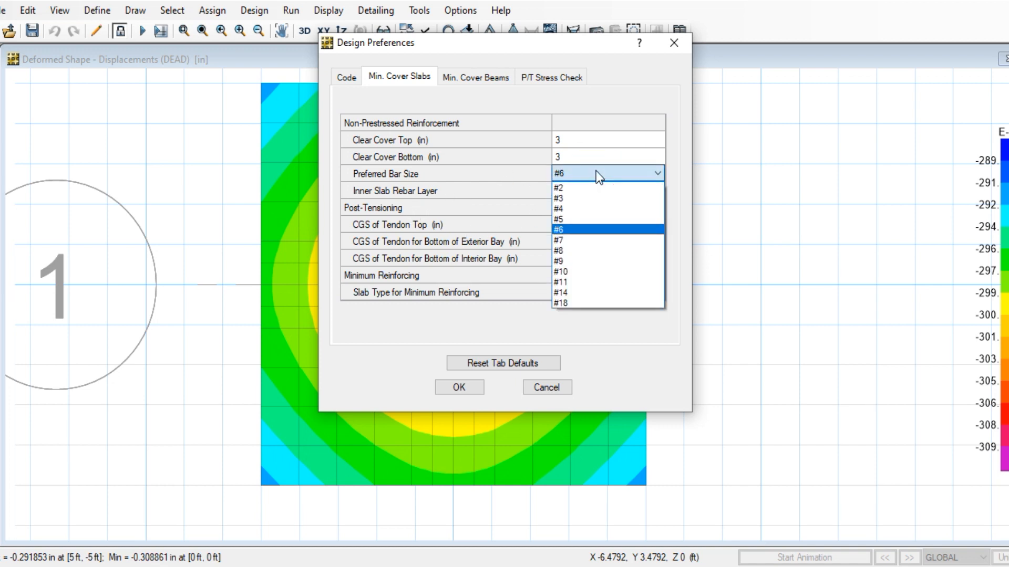
left_click(590, 221)
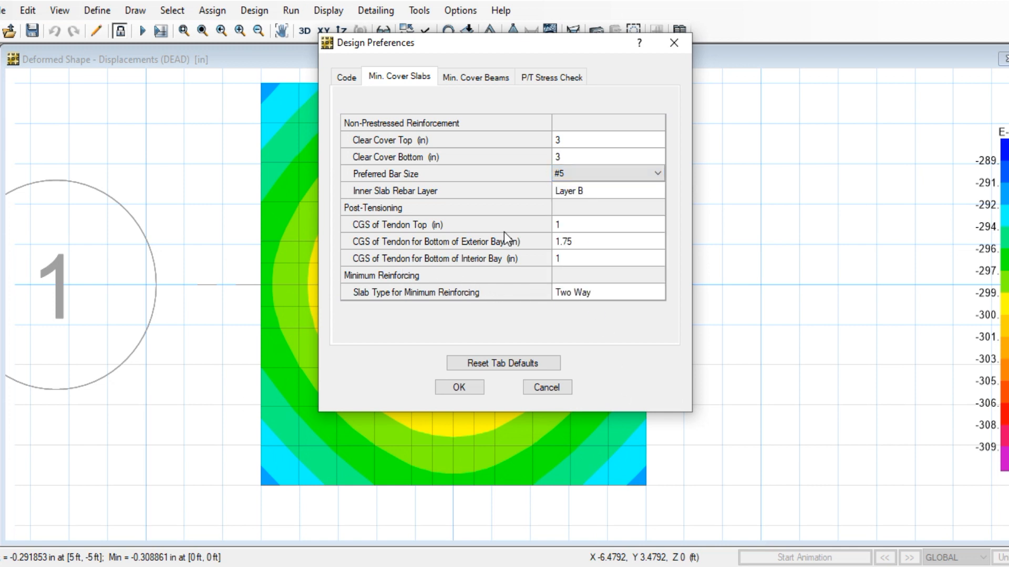
Apply the new design preferences, accepting deletion of the old design results
left_click(477, 83)
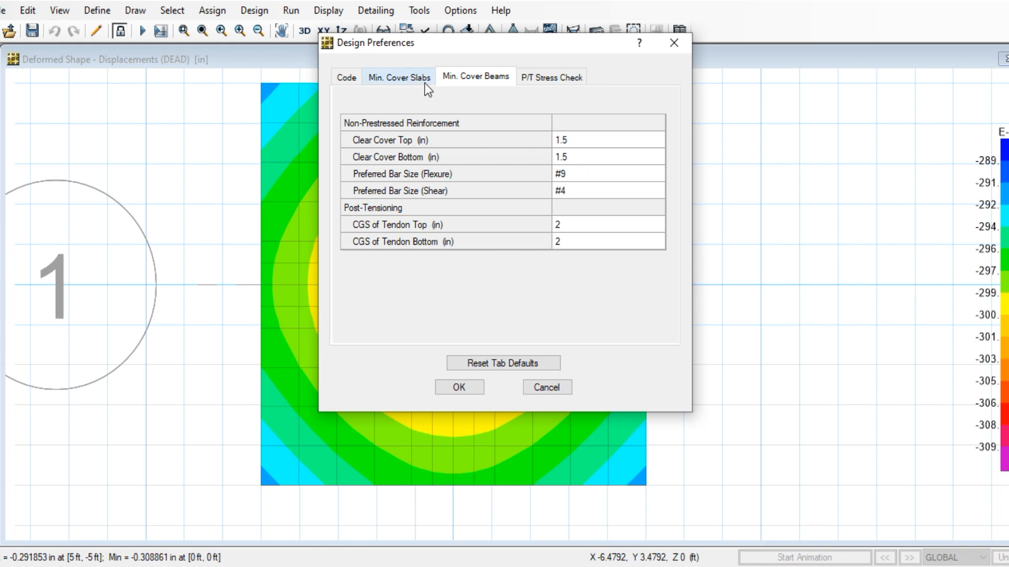
left_click(409, 77)
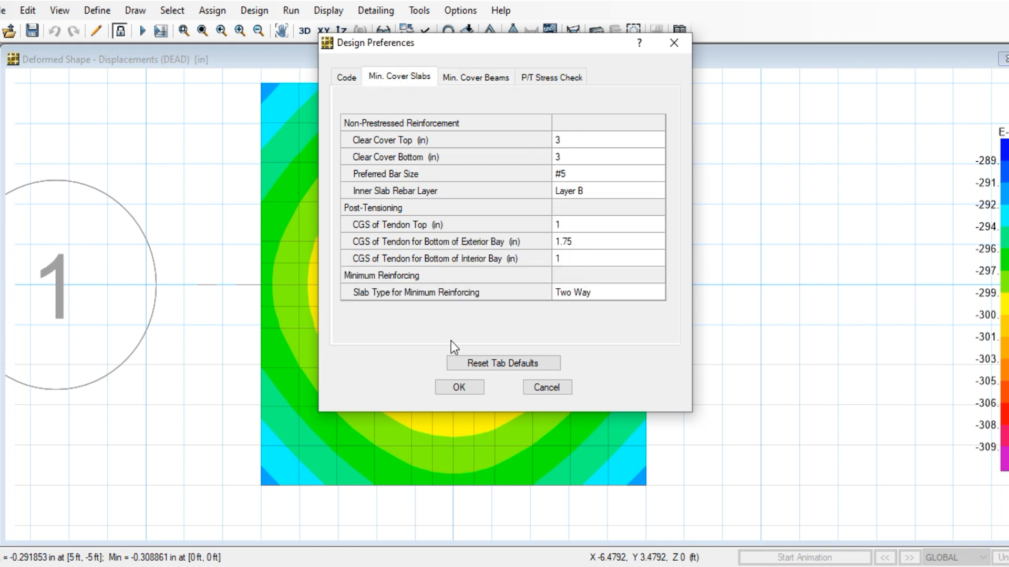
left_click(458, 387)
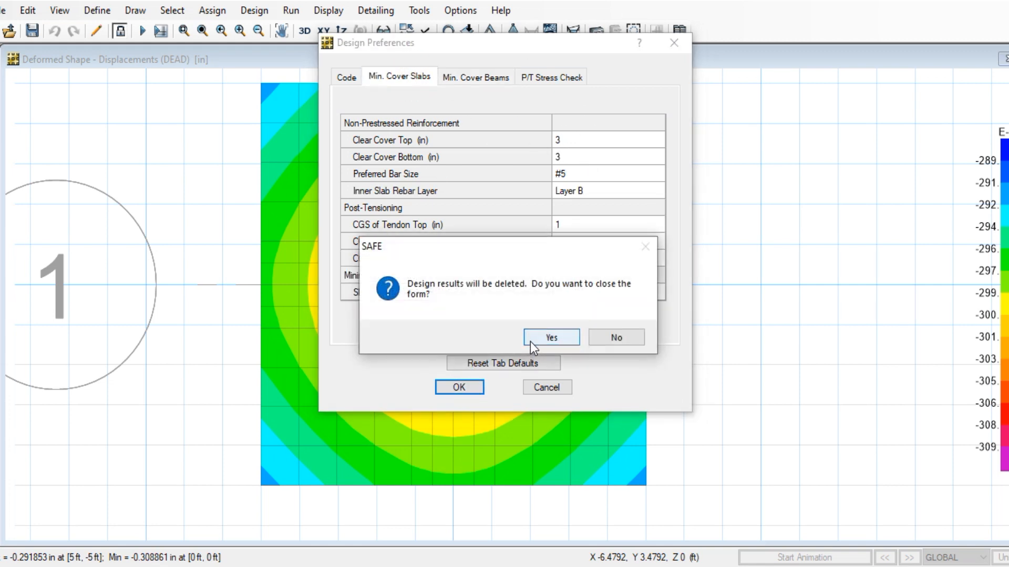
left_click(549, 338)
left_click(221, 11)
left_click(287, 11)
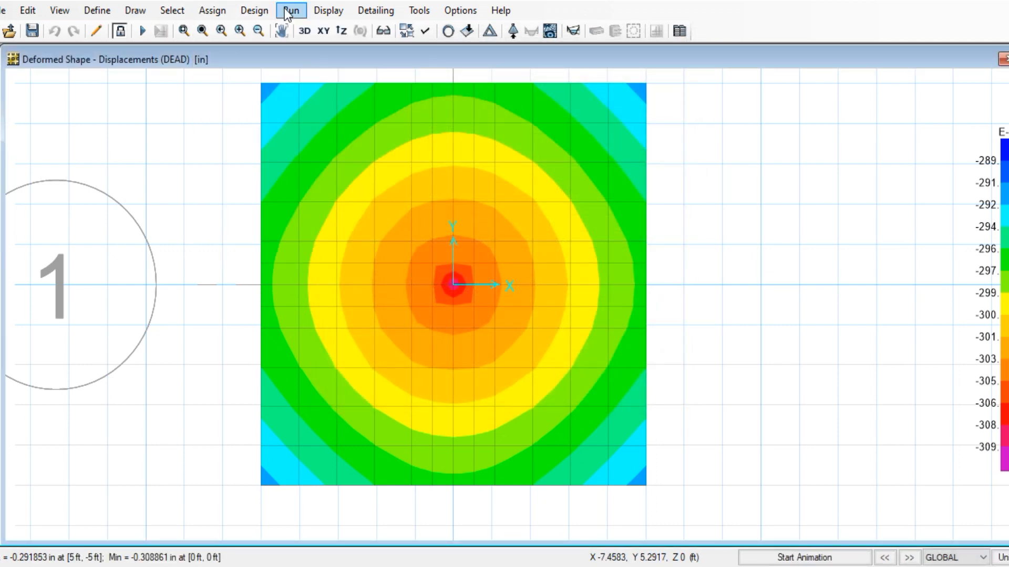
Open the design load combinations and inspect DCONU1's definition (1.4 DEAD)
left_click(289, 11)
mouse_move(265, 9)
left_click(284, 50)
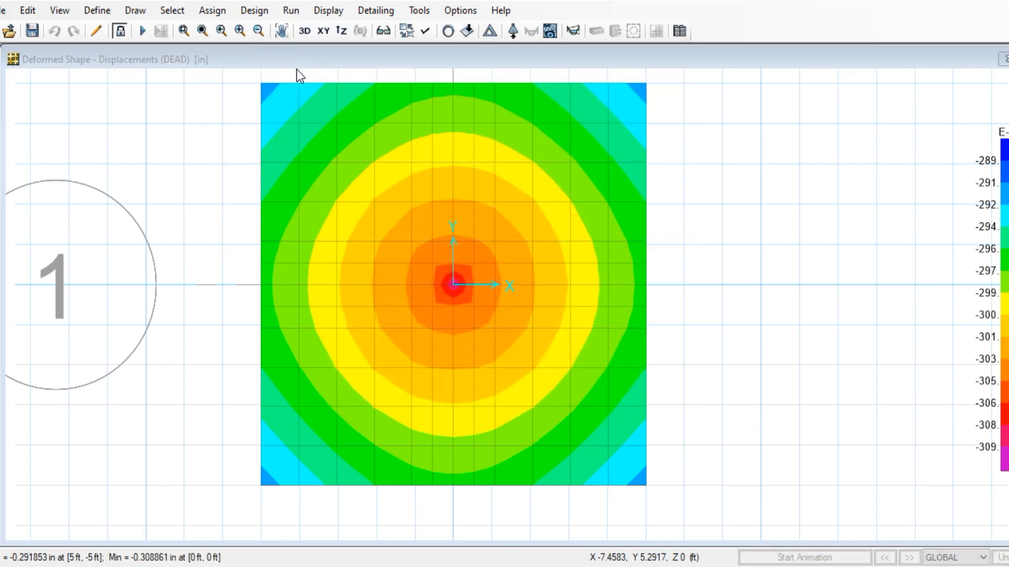
left_click(579, 259)
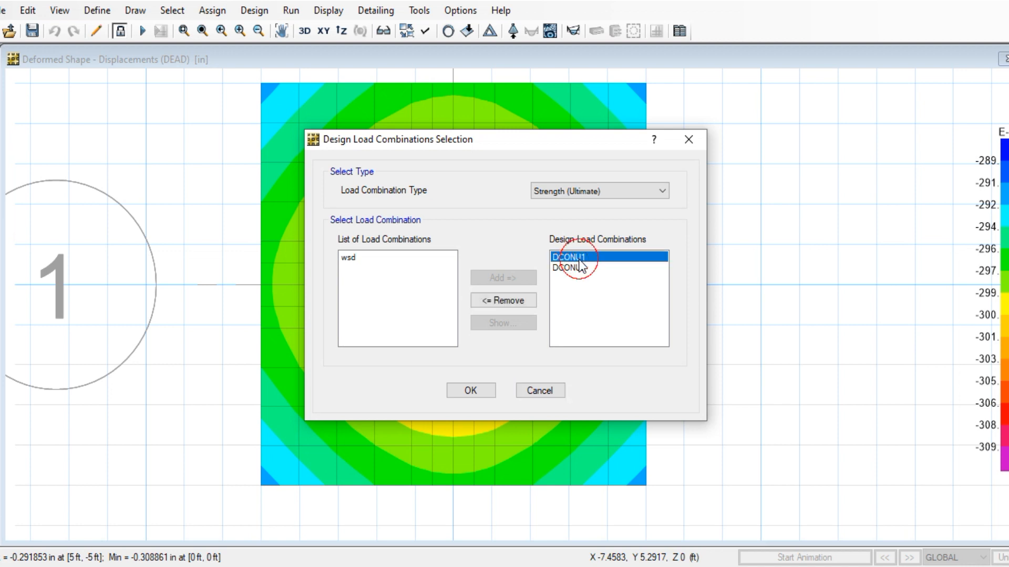
left_click(519, 323)
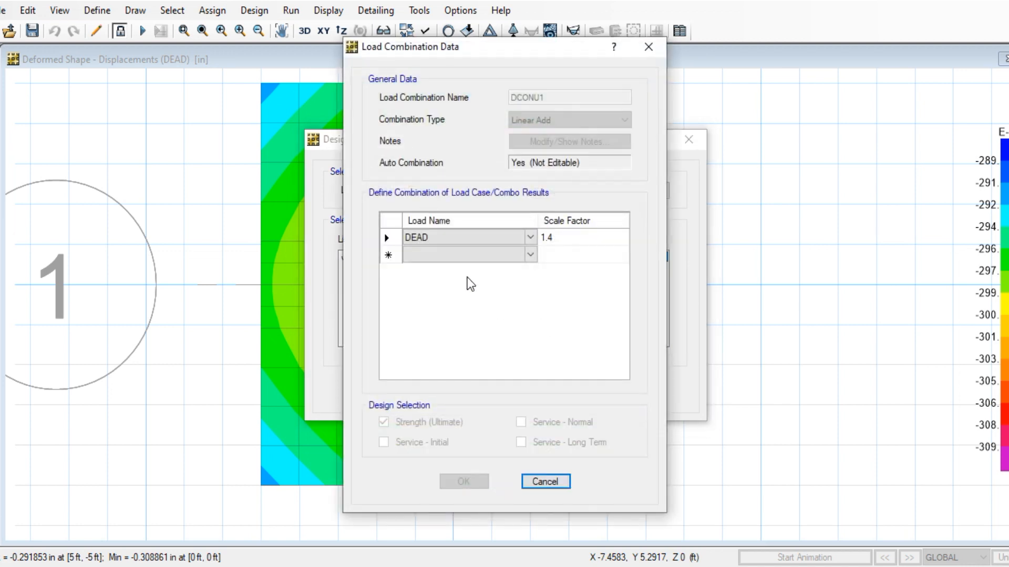
left_click(536, 482)
Remove DCONU1 so DCONU2 is the only design combination
left_click(564, 268)
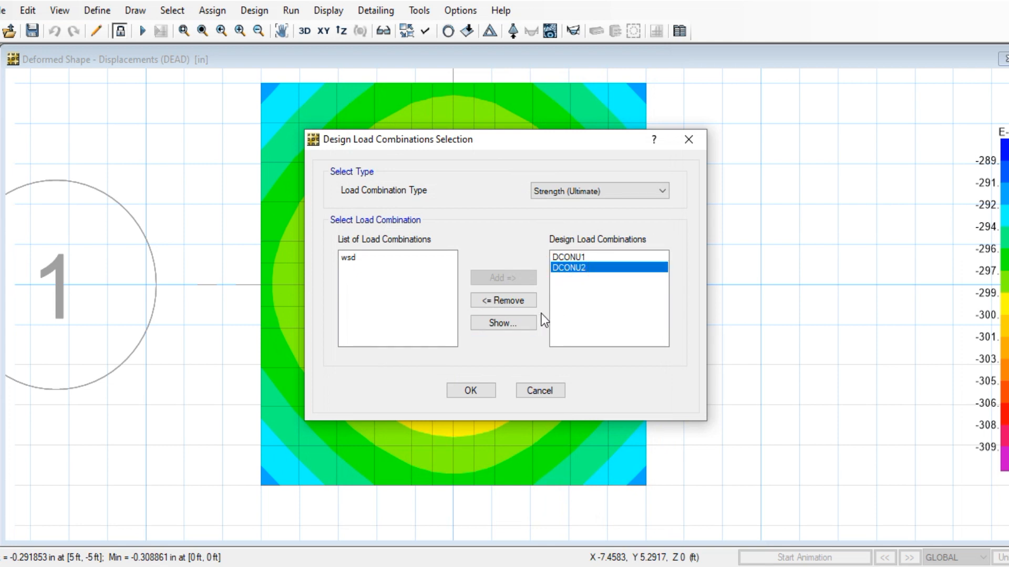
left_click(561, 258)
left_click(526, 297)
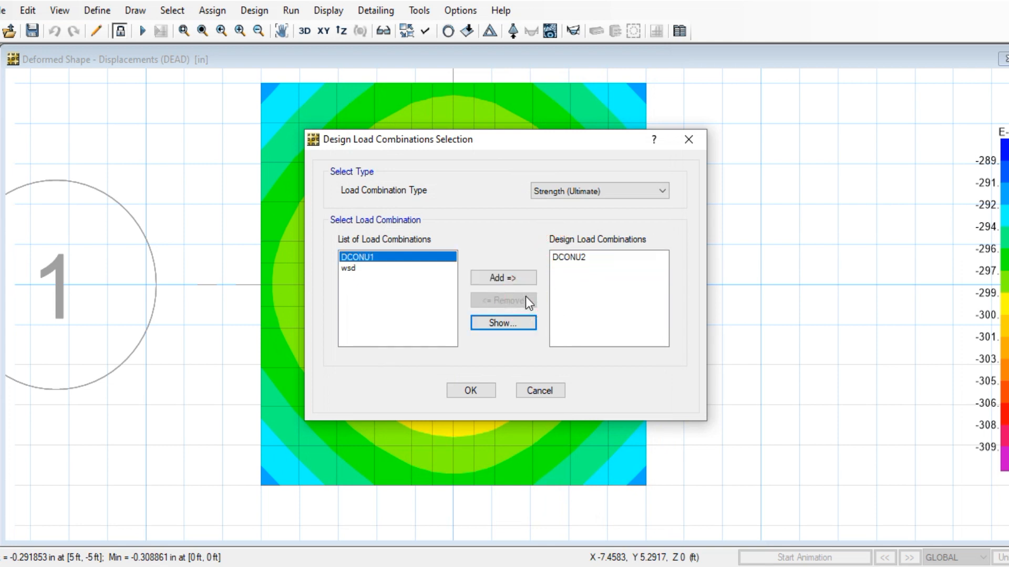
left_click(470, 390)
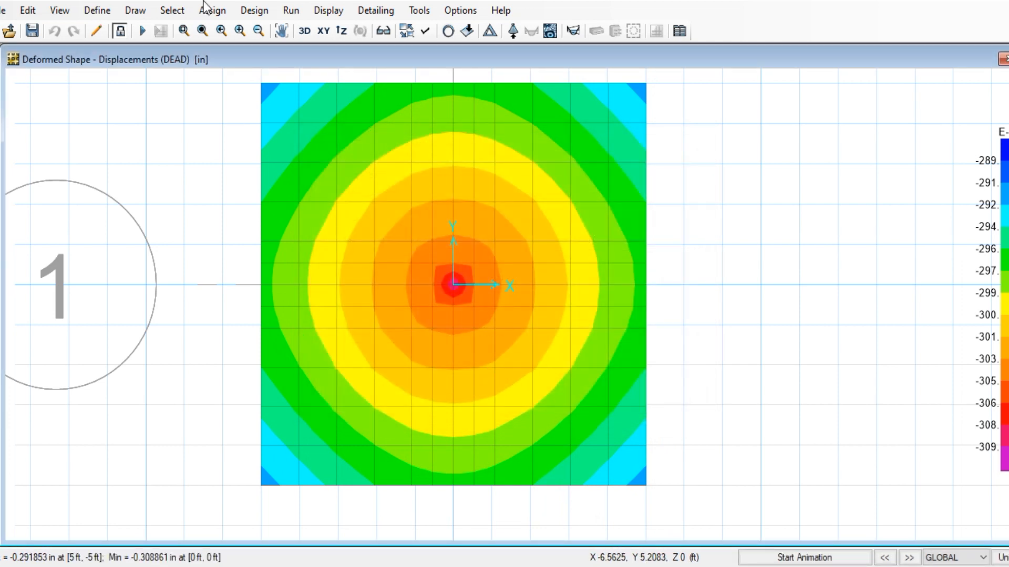
left_click(322, 10)
left_click(321, 10)
left_click(291, 11)
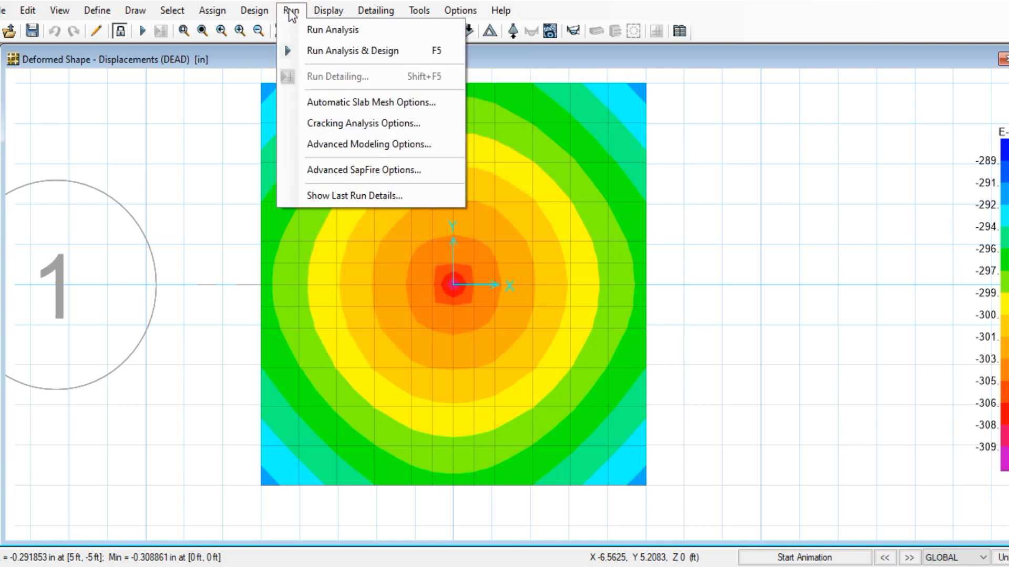
Run the analysis and design, then display the slab design results
left_click(348, 51)
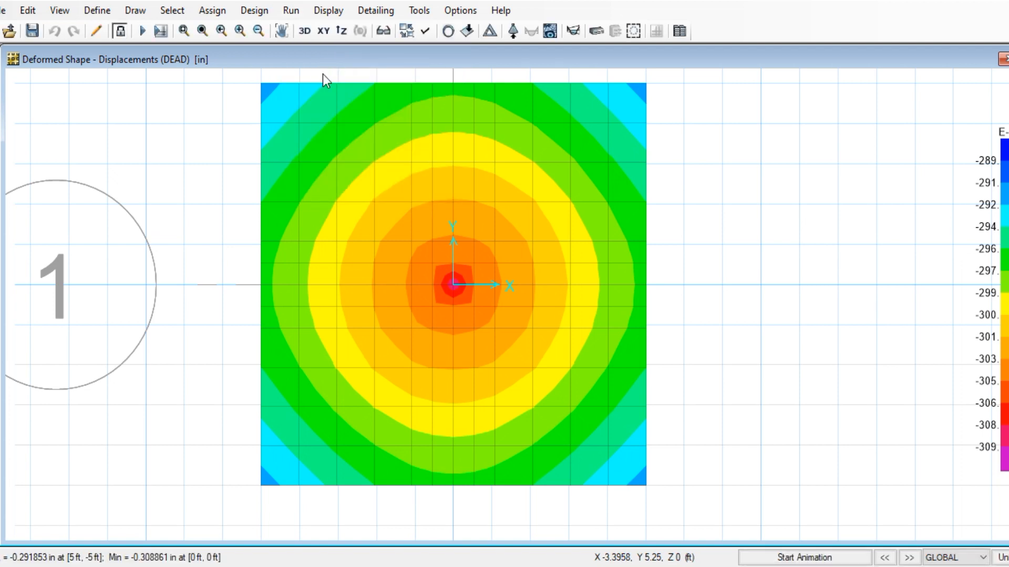
left_click(334, 11)
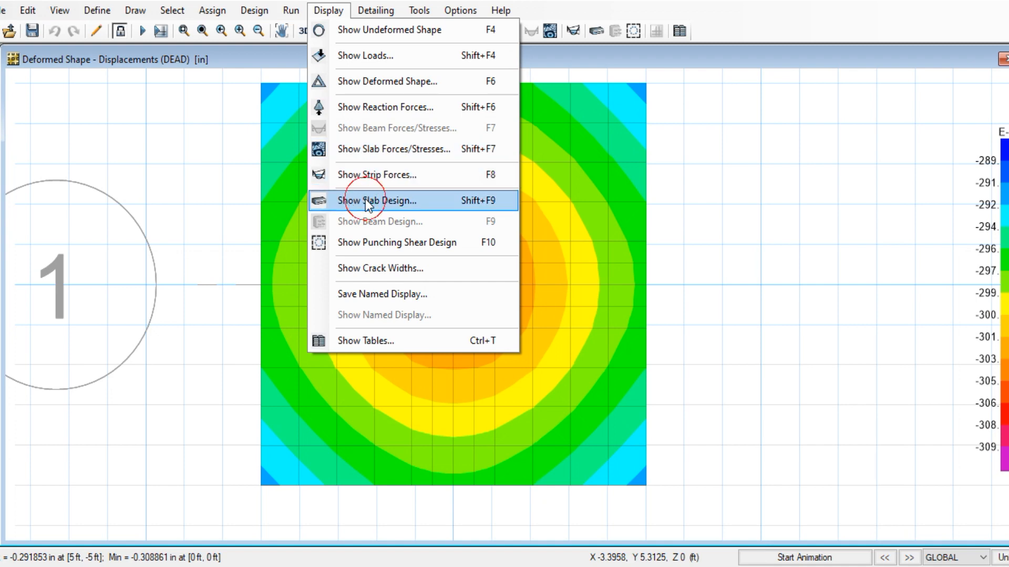
left_click(364, 200)
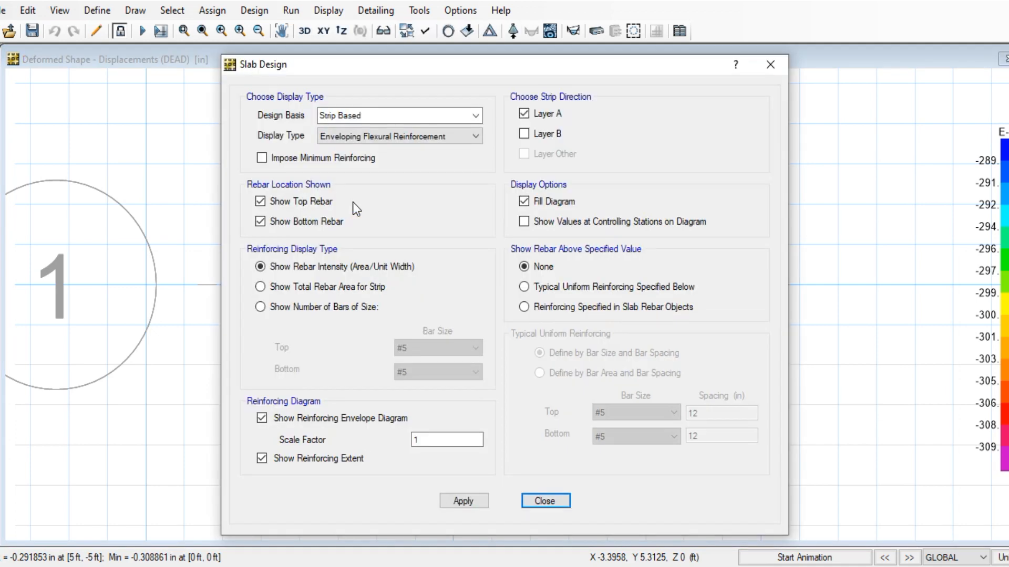
left_click_drag(469, 74, 864, 53)
middle_click_drag(484, 198, 379, 207)
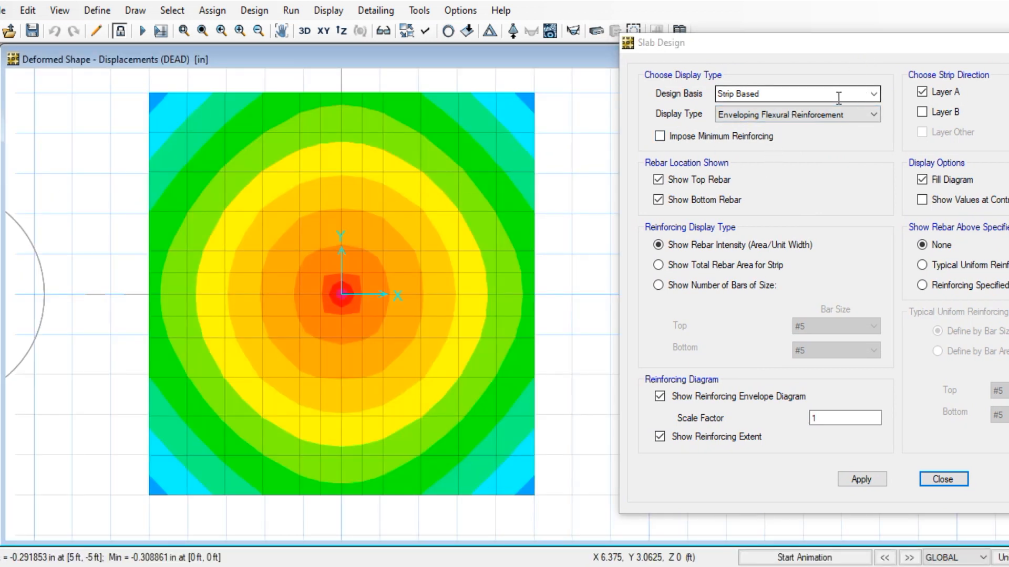
Switch the slab design basis from Strip Based to Finite Element Based
left_click(757, 104)
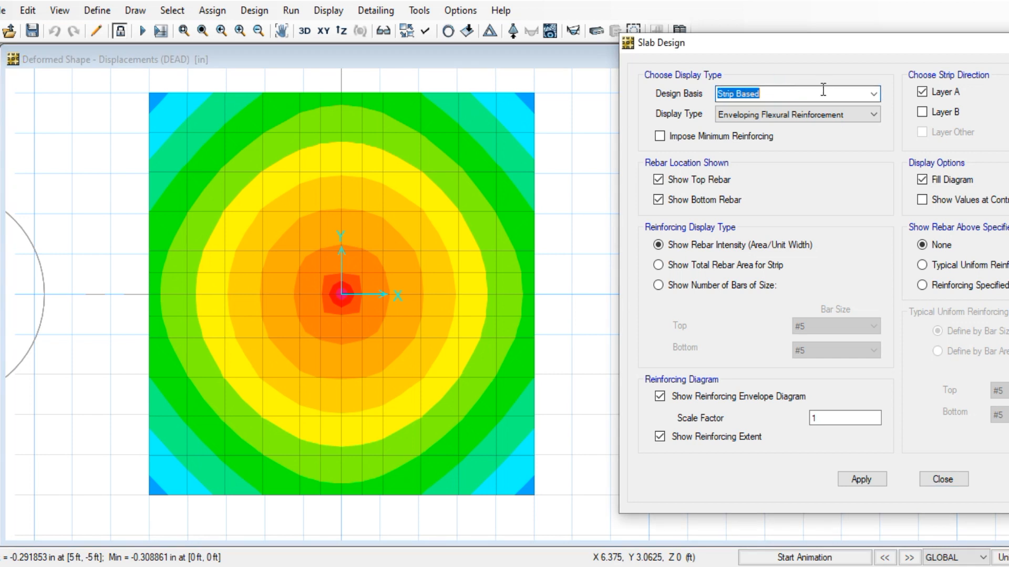
left_click_drag(822, 48, 768, 49)
left_click(802, 97)
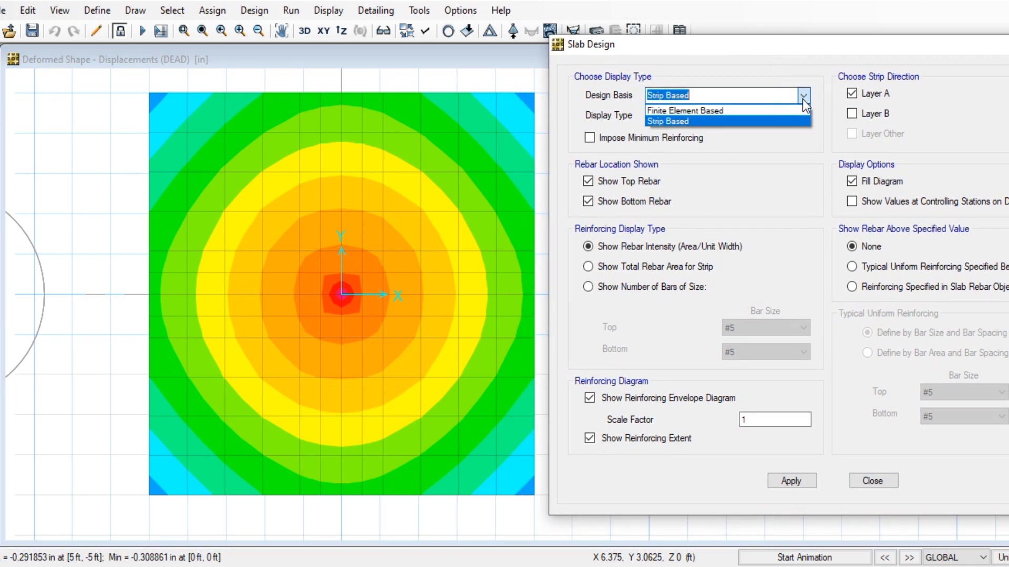
left_click(770, 111)
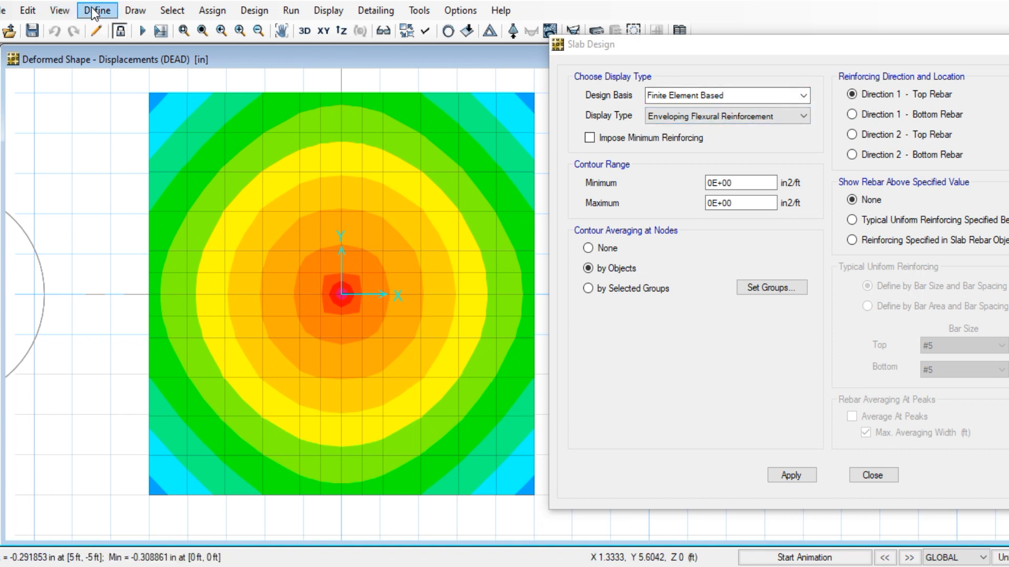
Add X-direction design strips along the grid lines on layer A
left_click(27, 11)
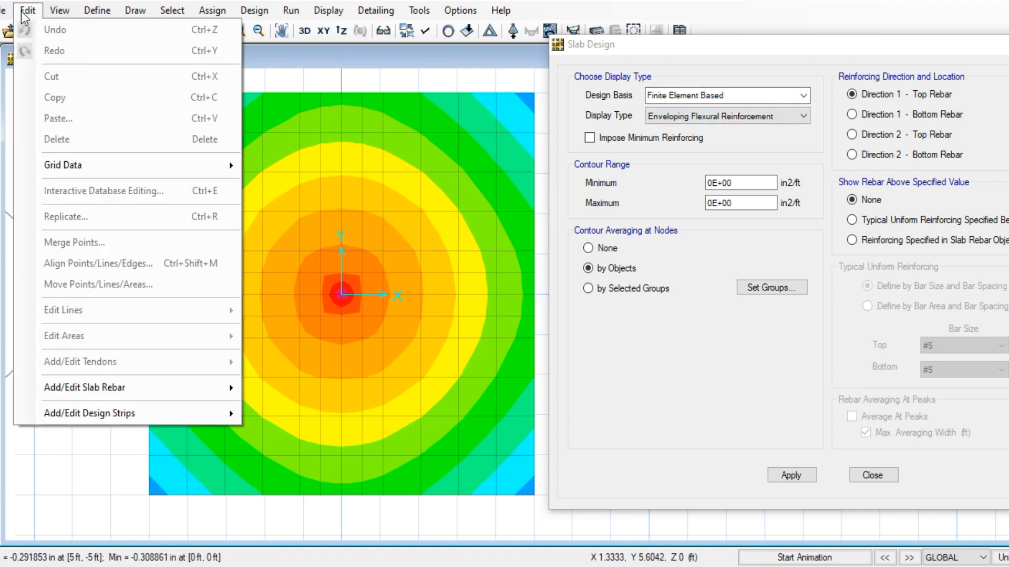
mouse_move(96, 390)
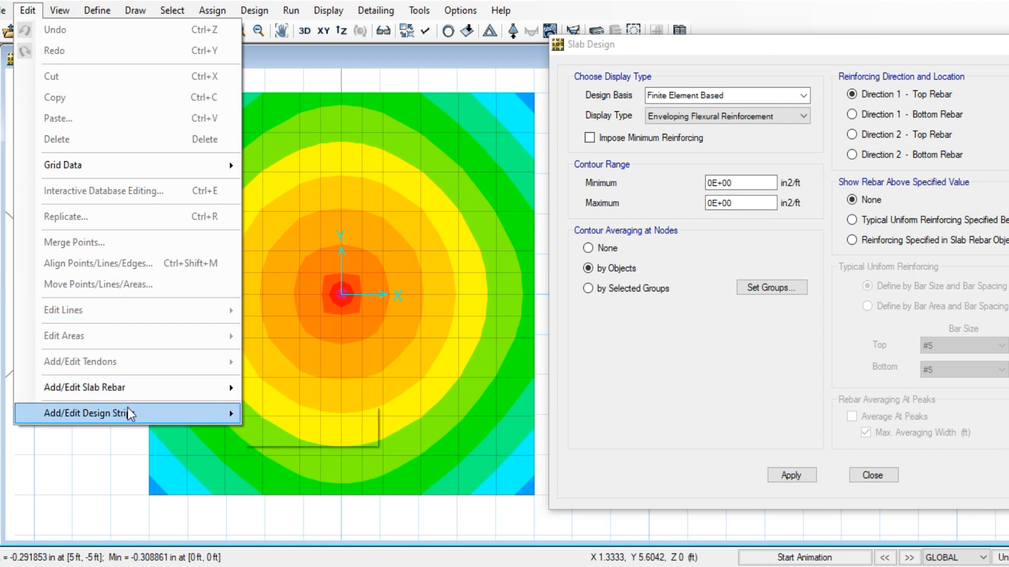
mouse_move(130, 414)
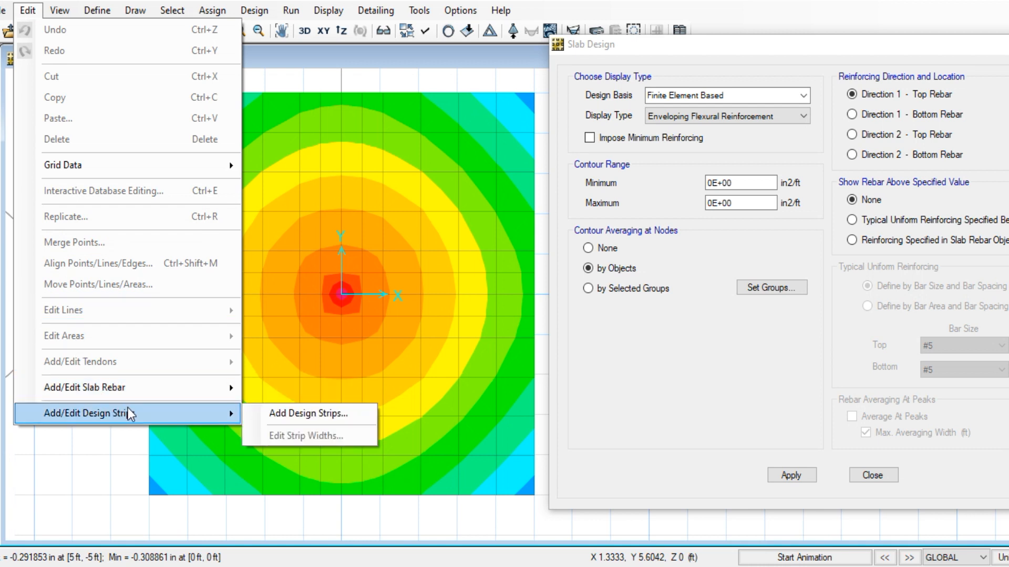
left_click(295, 416)
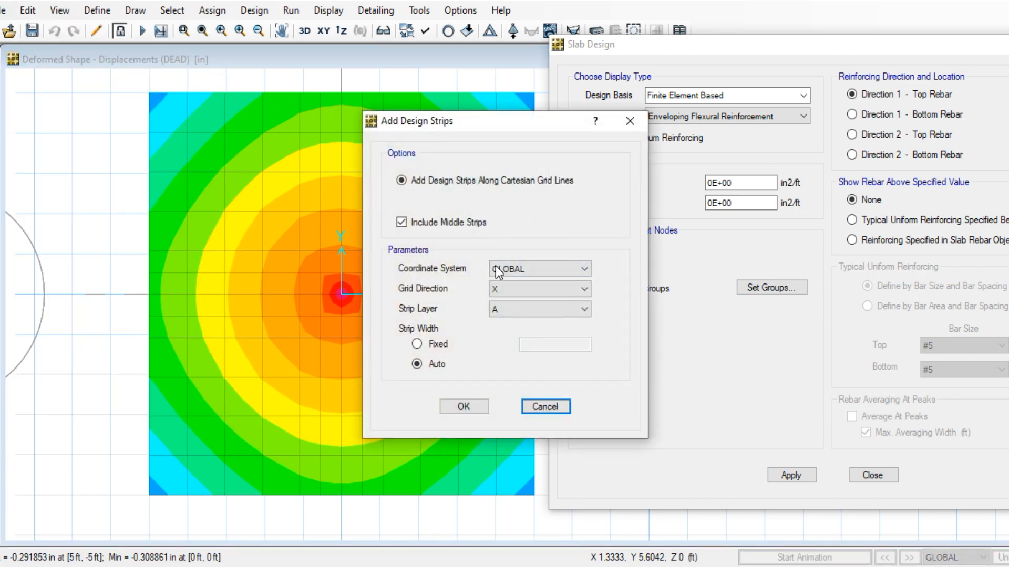
left_click(464, 408)
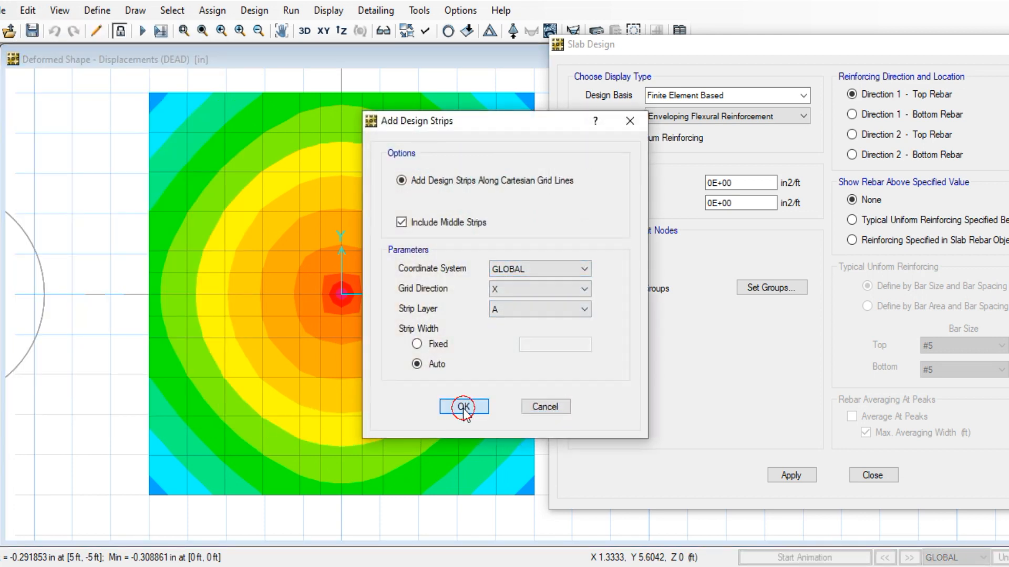
Add Y-direction design strips along the grid lines on layer B
left_click(28, 10)
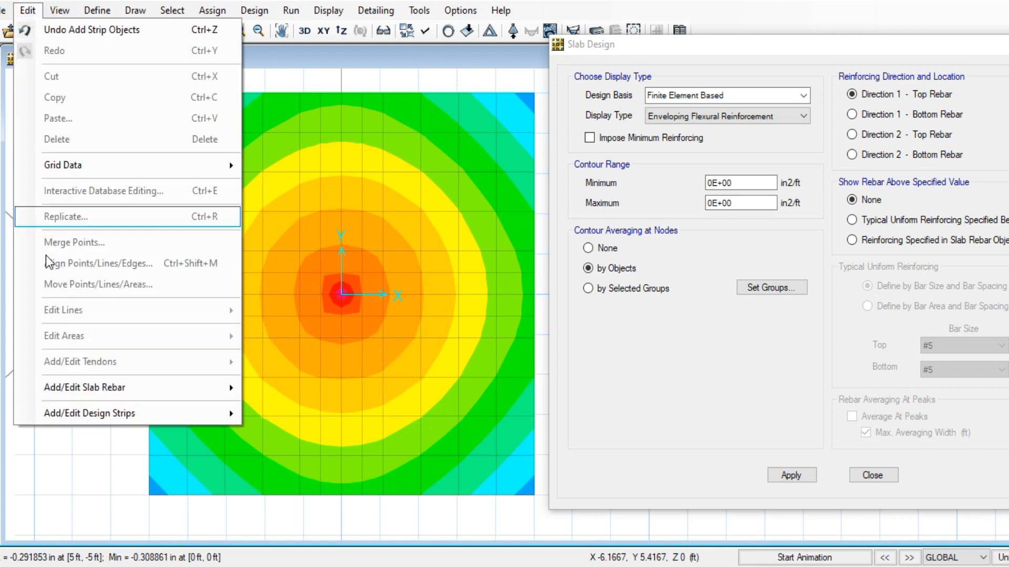
mouse_move(108, 413)
left_click(312, 411)
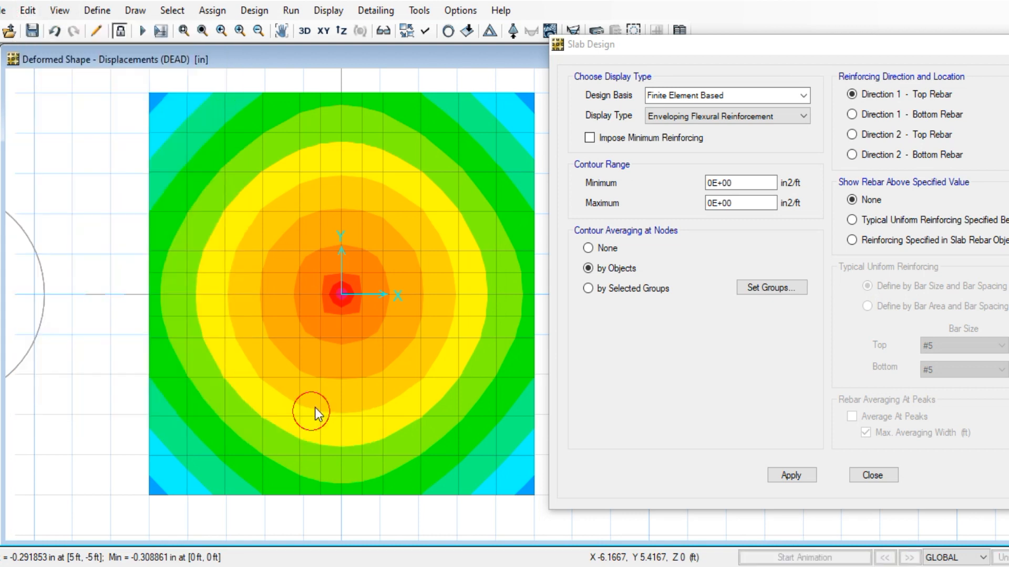
left_click(523, 289)
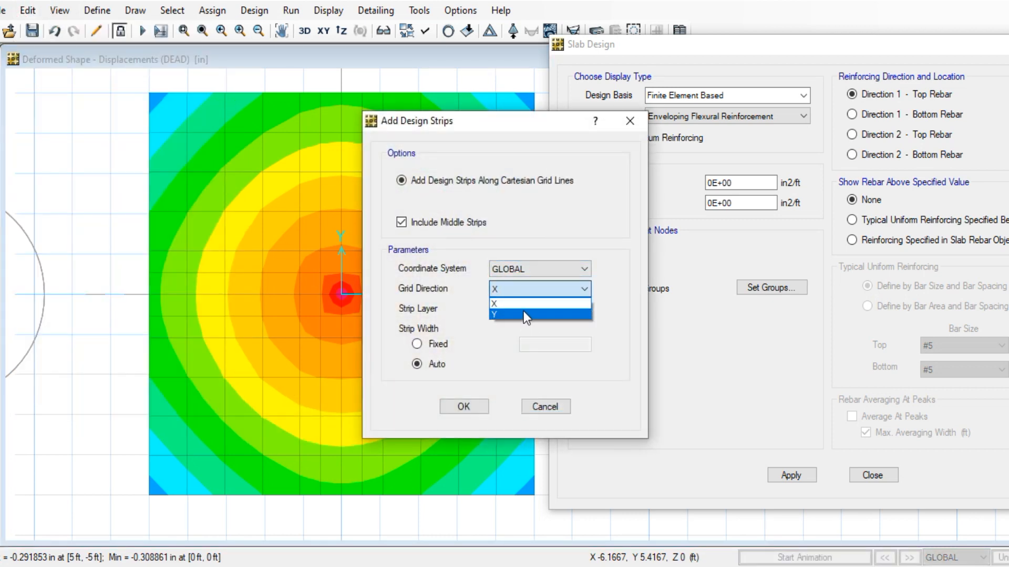
left_click(523, 314)
left_click(523, 309)
left_click(516, 333)
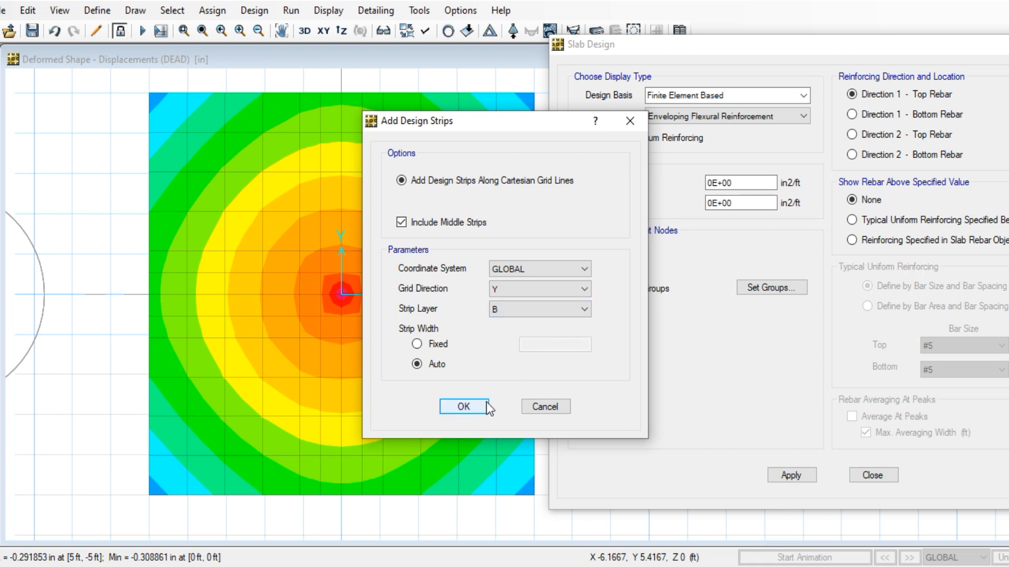
left_click(487, 402)
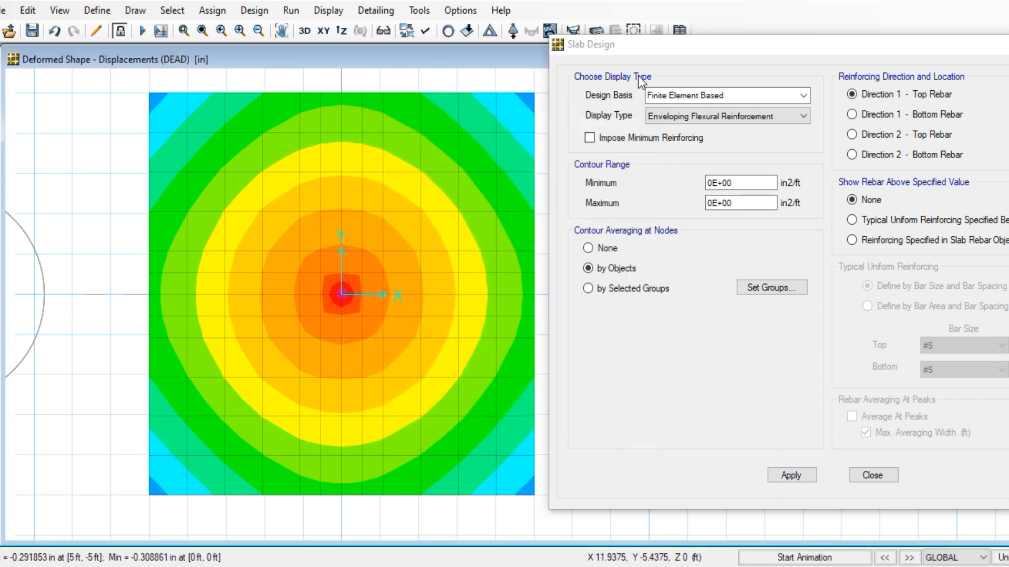
Plot Strip Based reinforcement for Layer A with minimum reinforcing, about 0.52 in2/ft bottom on CSA1
left_click(799, 96)
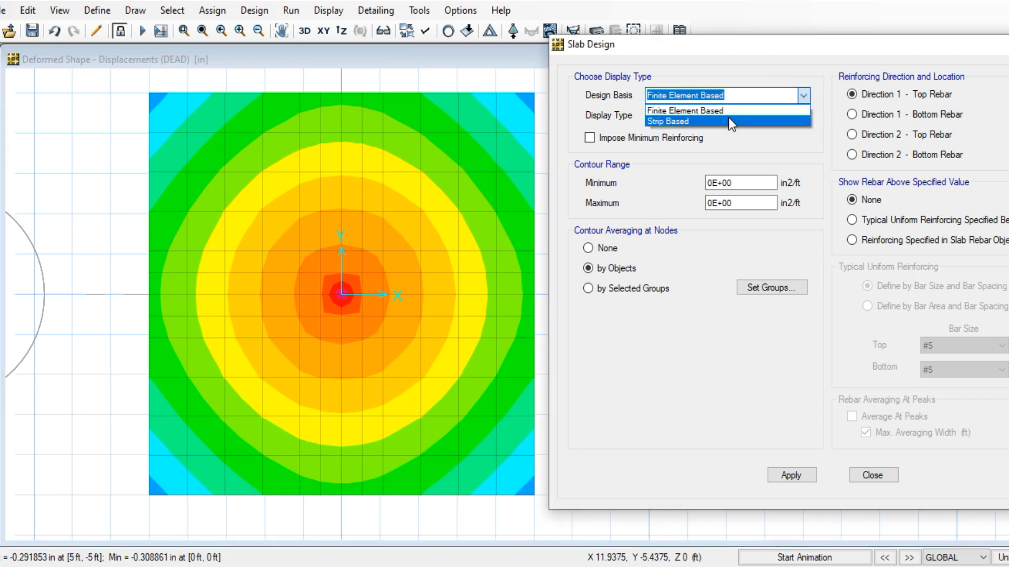
left_click(728, 118)
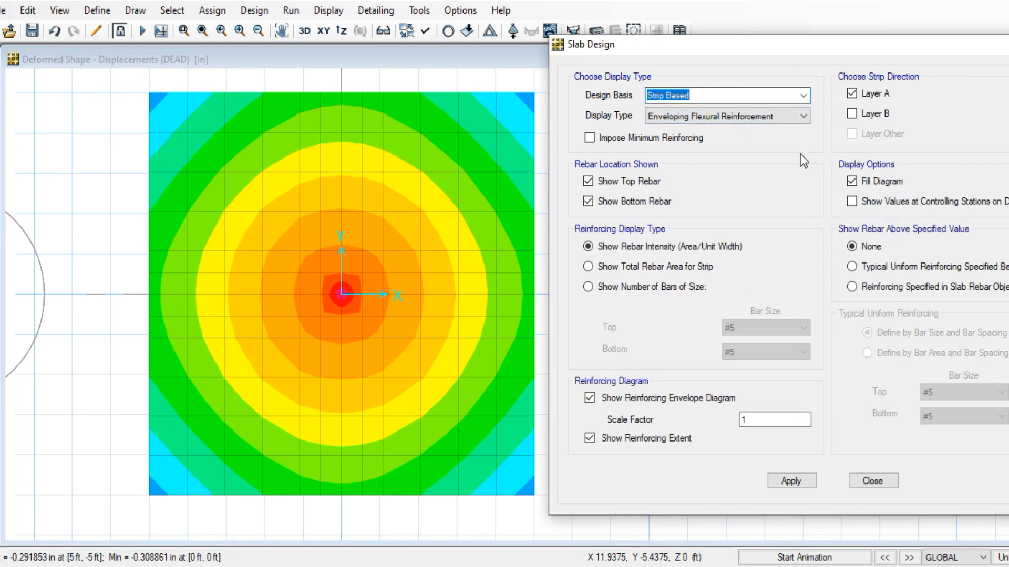
left_click(590, 138)
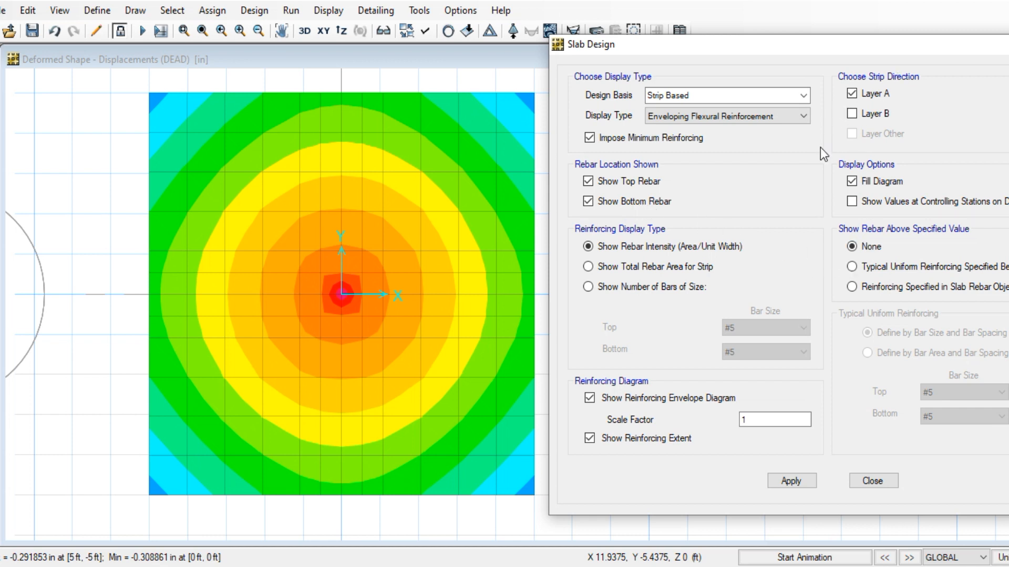
left_click(794, 480)
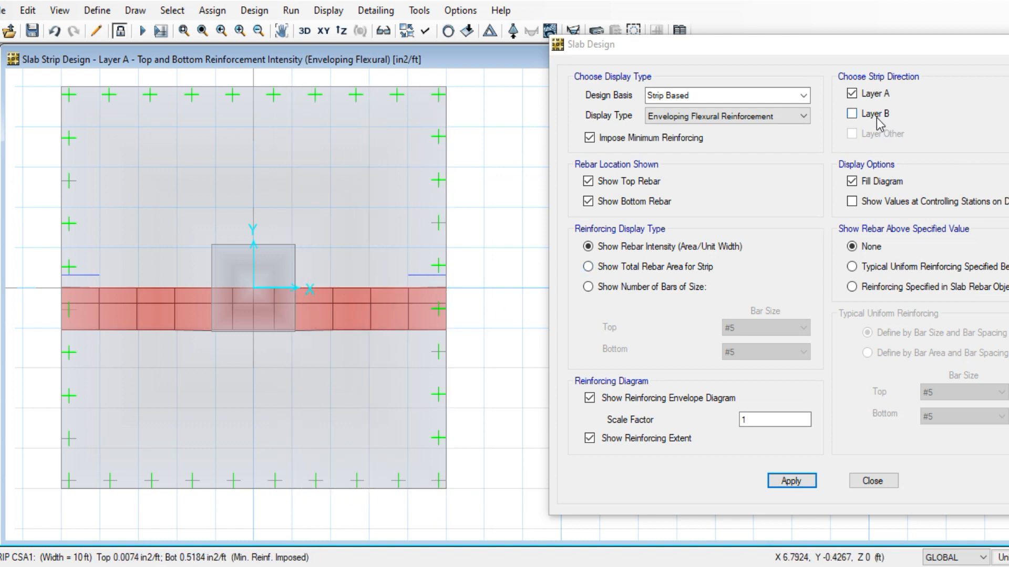
Plot Layer B instead of Layer A, showing CSB1 at 0.5184 in2/ft bottom, 0.0077 top
left_click(851, 114)
left_click(851, 94)
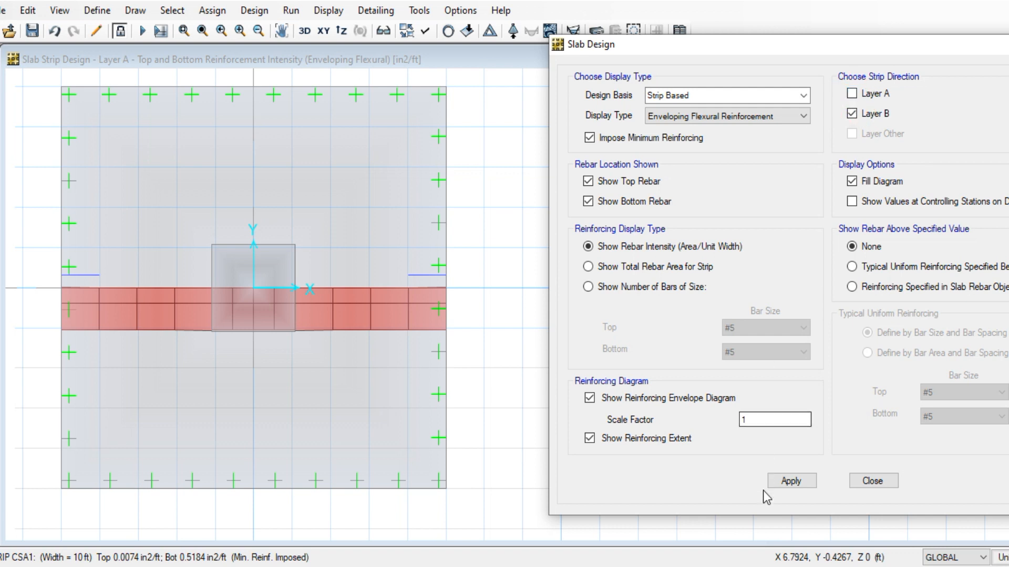
left_click(788, 481)
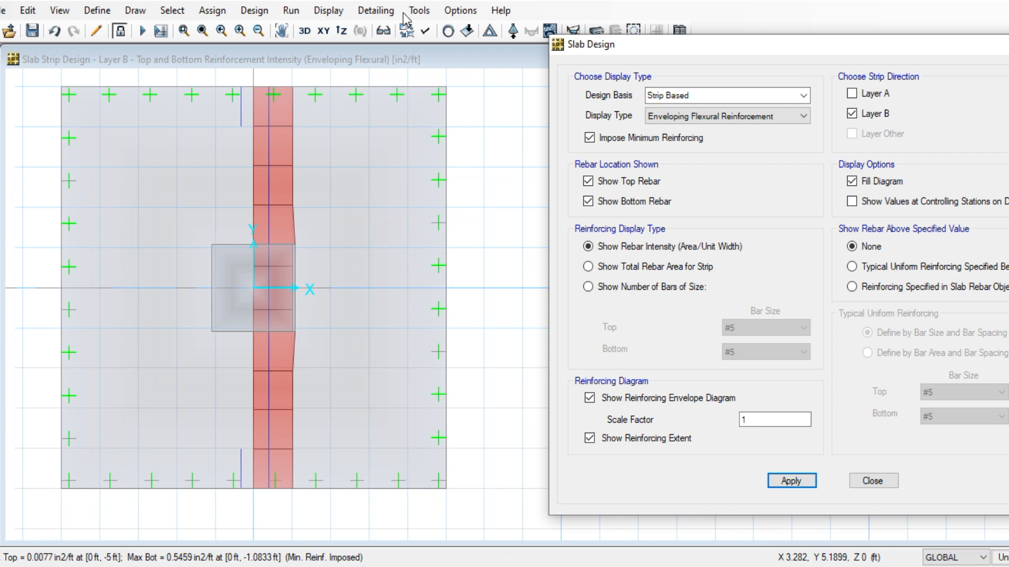
Close the slab design settings, pan the footing plan right, and preview the open PDF documents
left_click(869, 480)
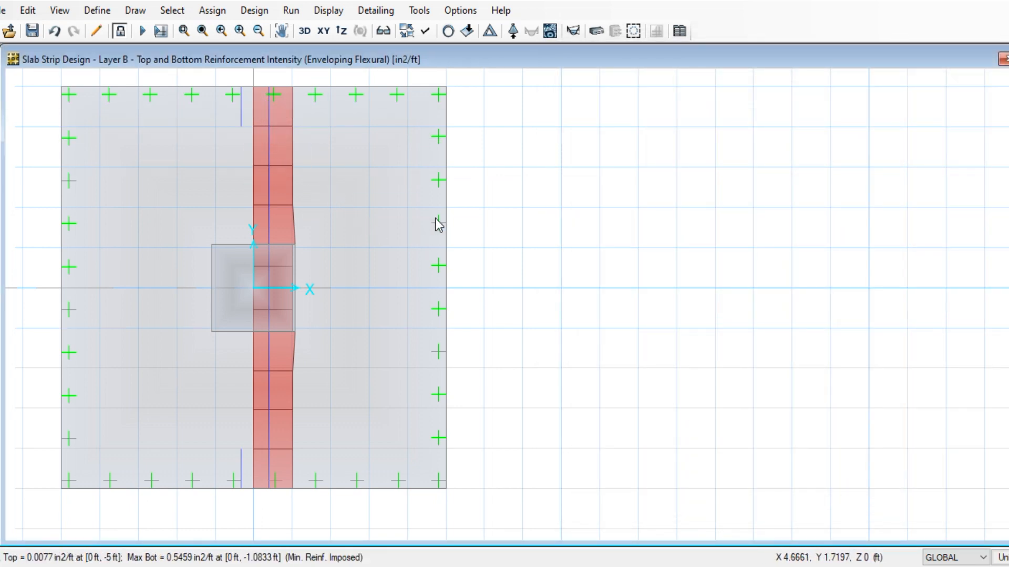
middle_click_drag(505, 228, 682, 223)
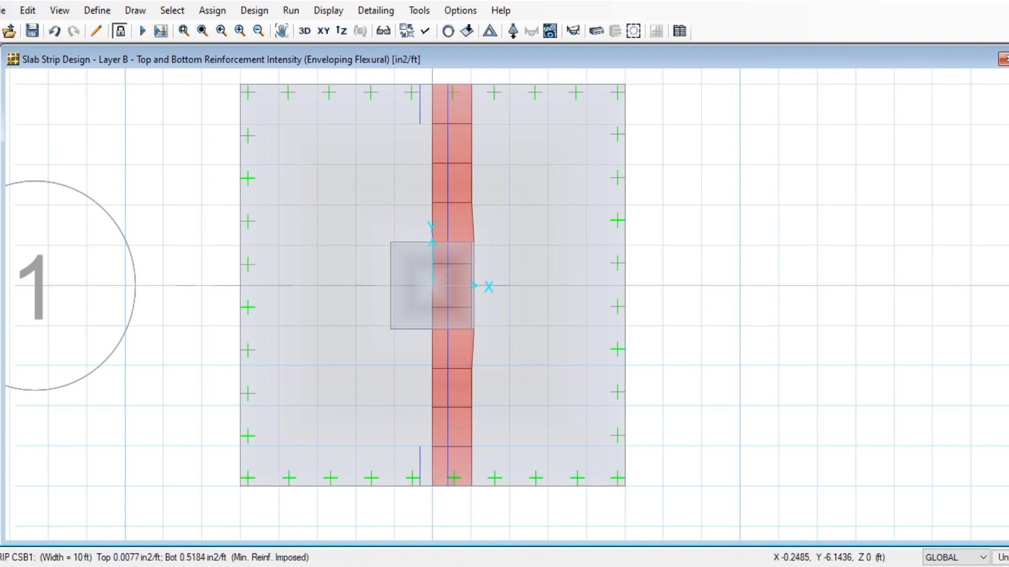
left_click(411, 566)
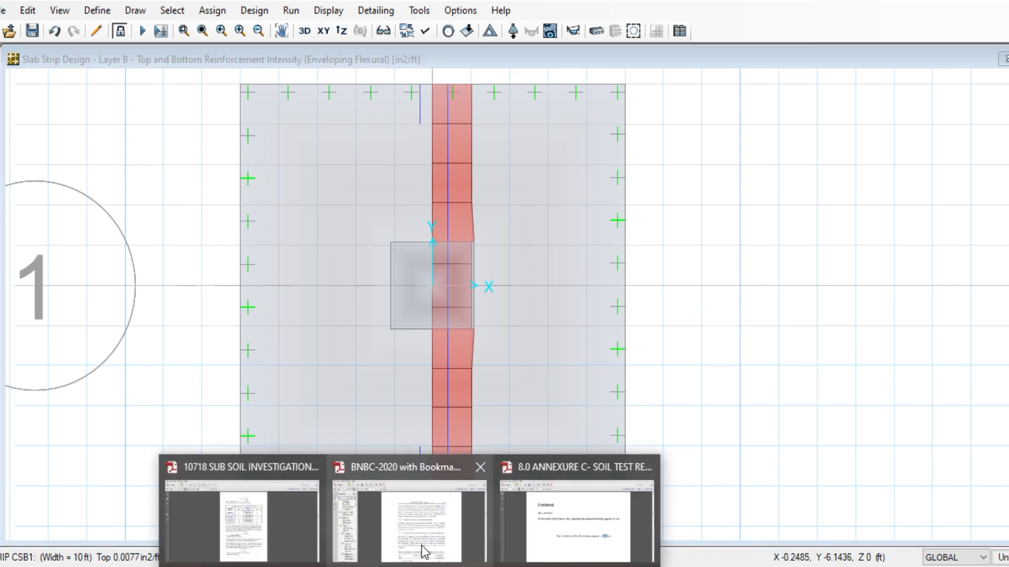
In the BNBC-2020 PDF, highlight section 3.9.3.2's 'increased by 33' and 'wind or earthquake' wording
left_click(410, 528)
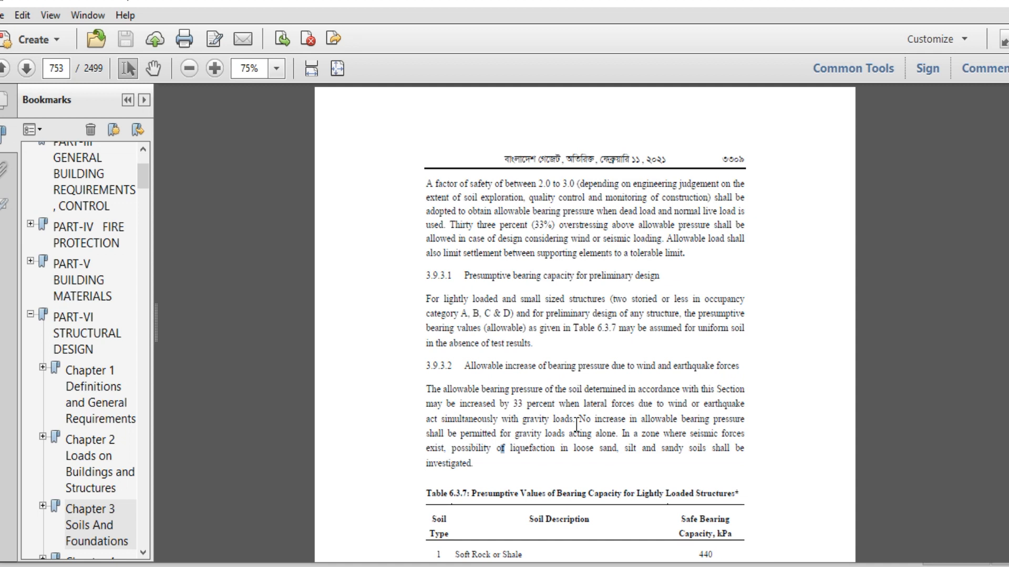
left_click(670, 402)
left_click(750, 406, "shift")
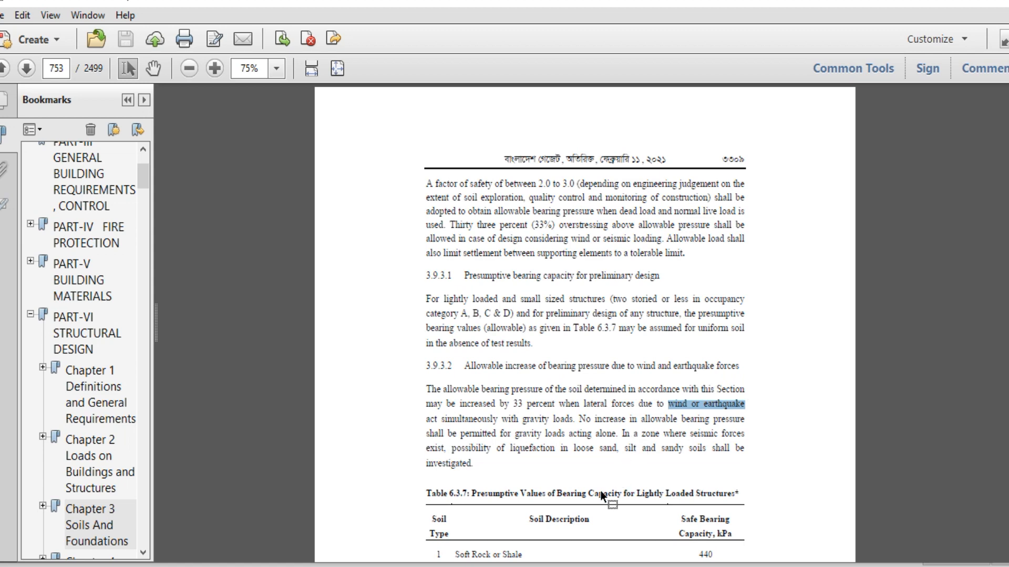
scroll(596, 517, "up", 3, "ctrl")
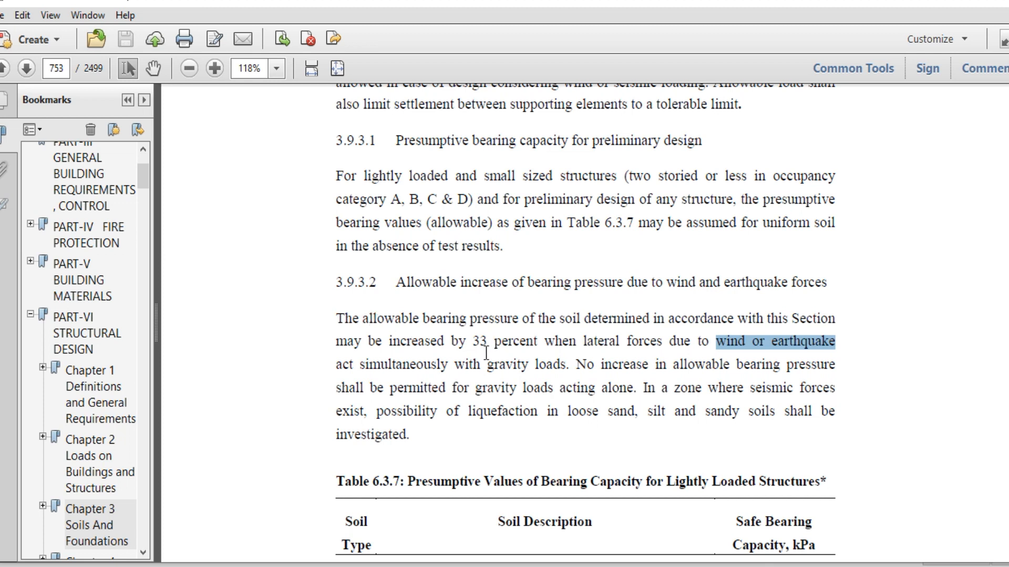
left_click_drag(389, 343, 480, 349)
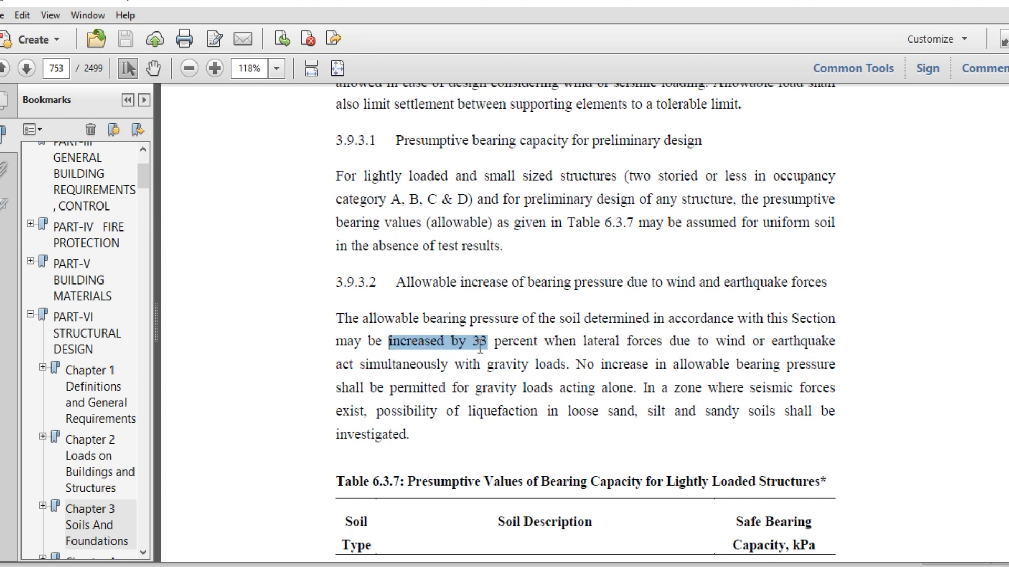
left_click(548, 376)
mouse_move(485, 566)
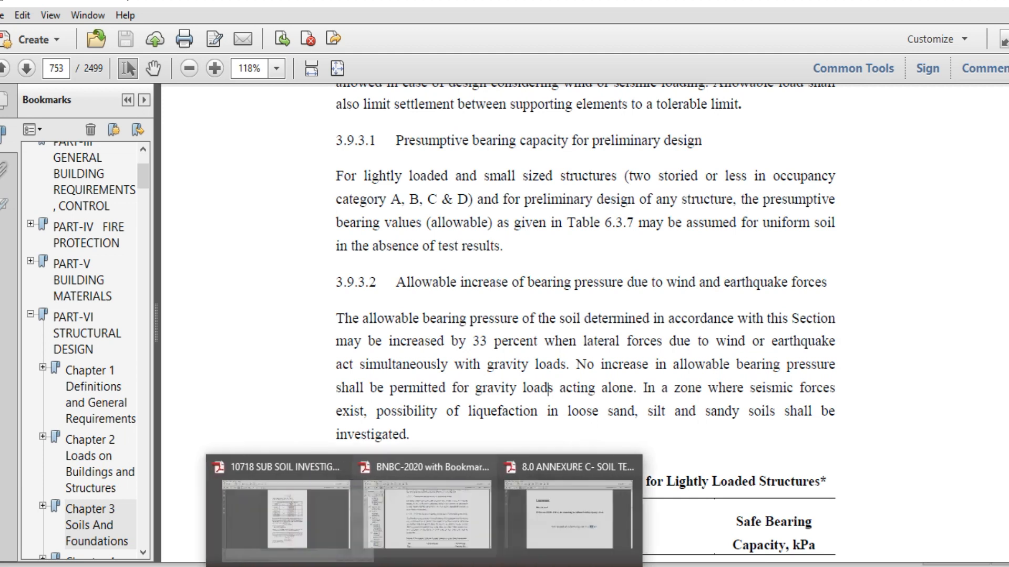
Below item c) in Word, add the line 'subgrade modulus as =1.33*1.593*10^5 lb/ ft2/ft'
mouse_move(371, 566)
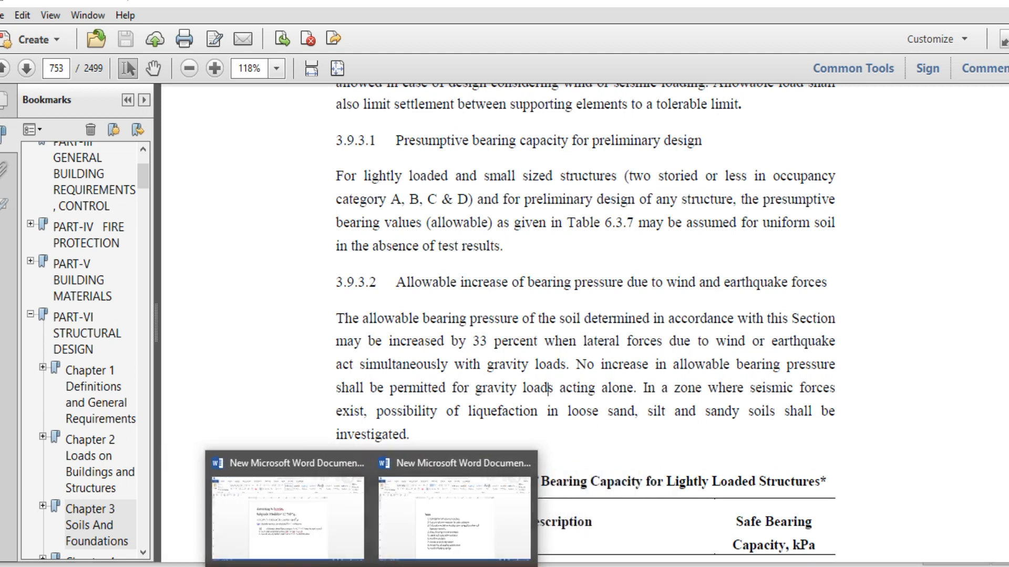
left_click(314, 544)
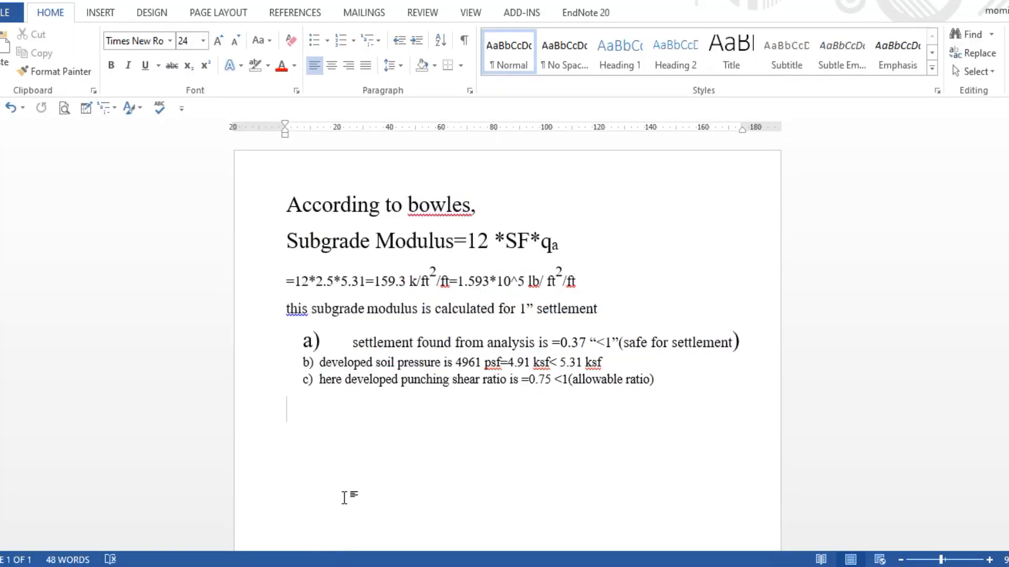
left_click(664, 376)
key("Return")
key("Return")
key("Return")
type("subgrade")
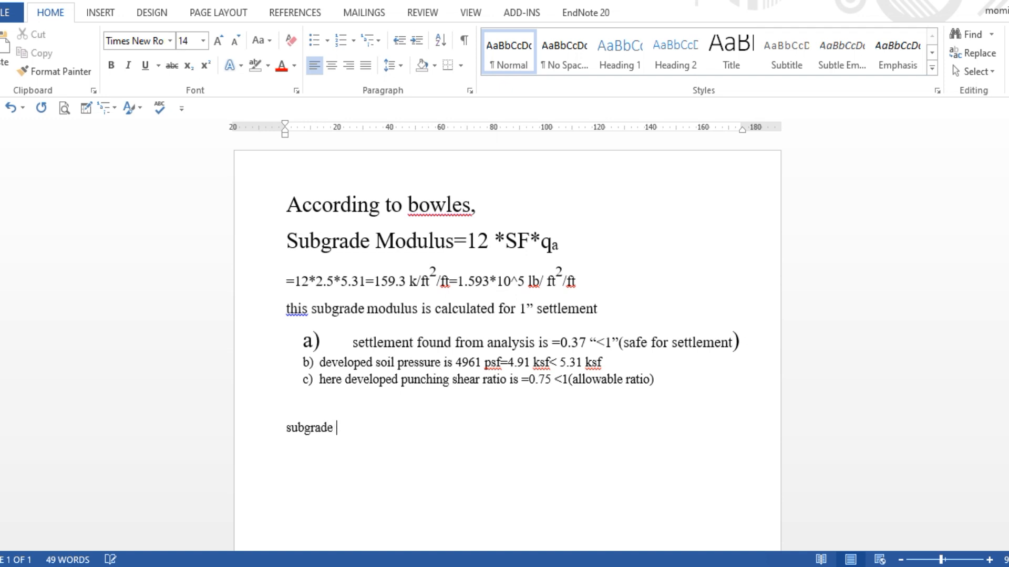
type(" modulus as =1.33")
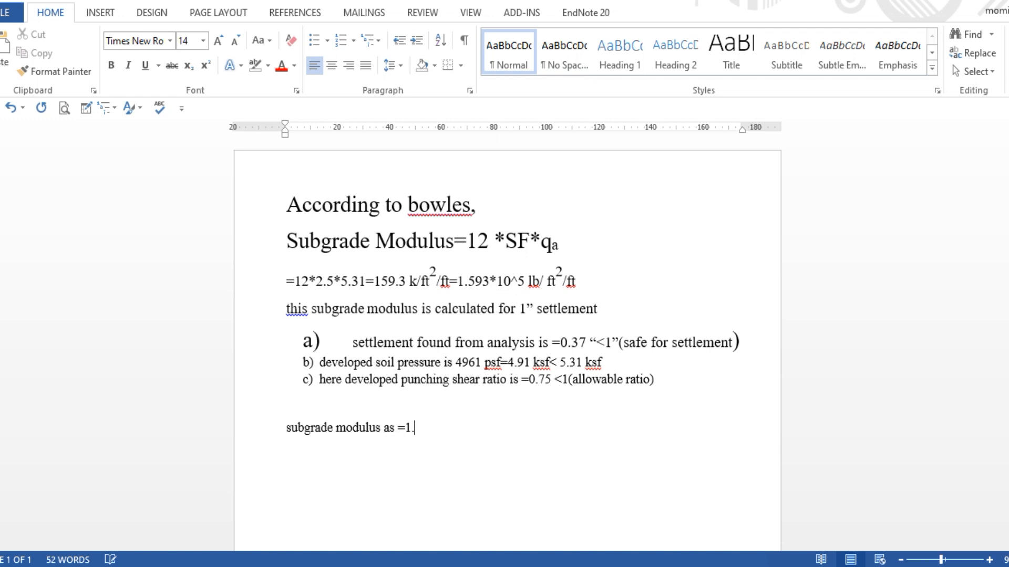
type("*")
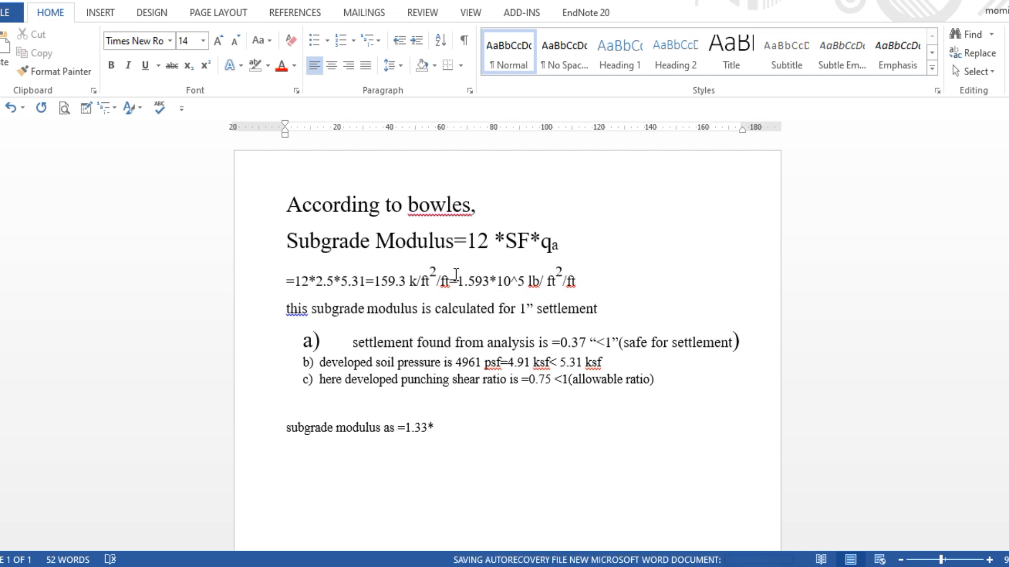
left_click_drag(459, 280, 592, 279)
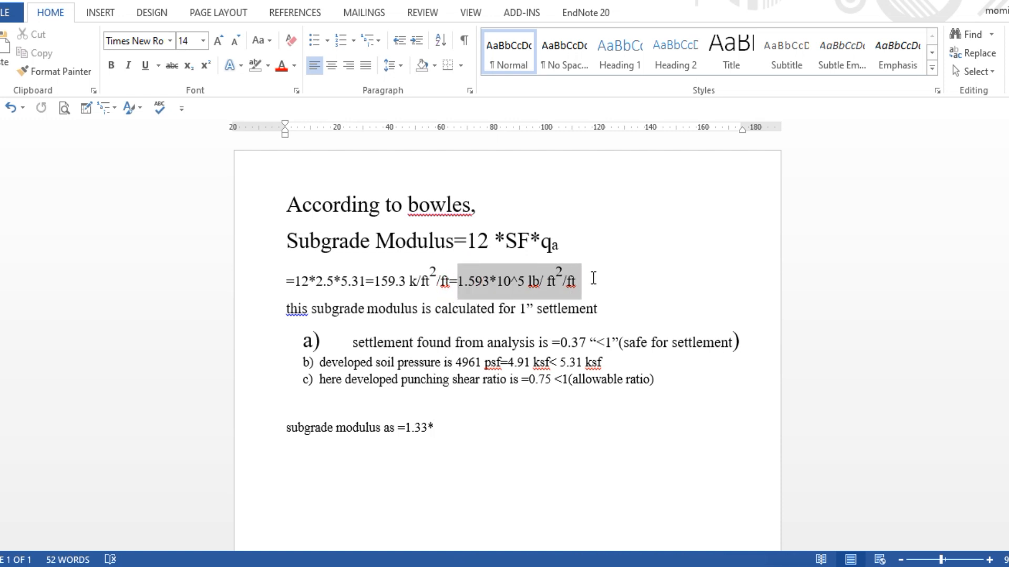
left_click(447, 434)
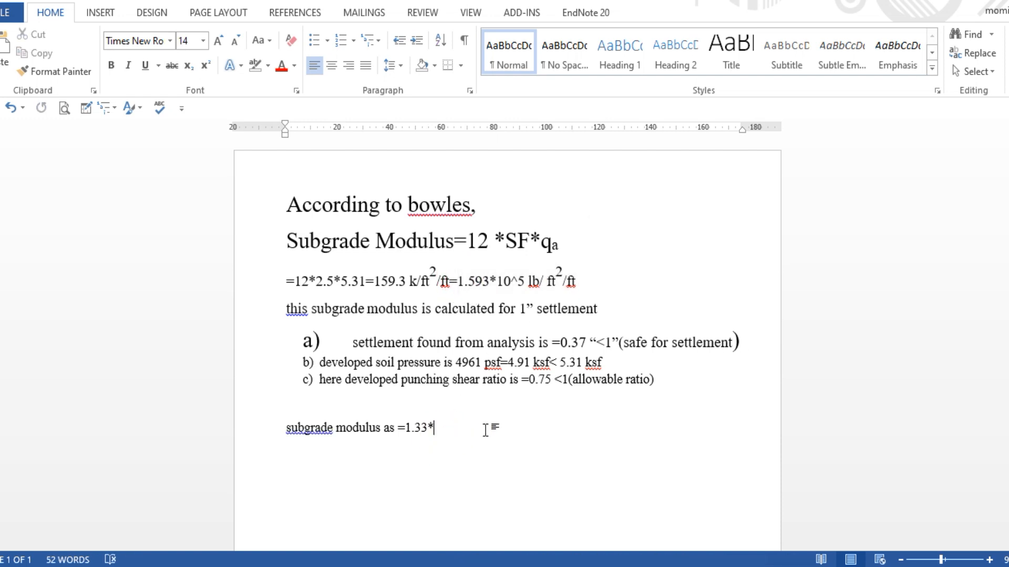
type("1.593*10^5 lb/ ft2/ft")
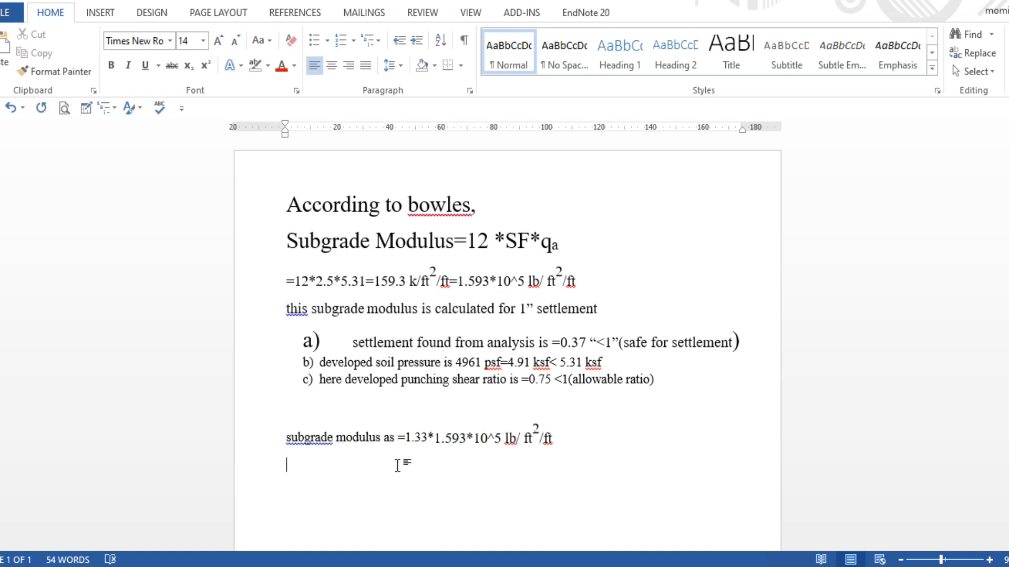
Check the revised modulus expression, then return to the SAFE model
left_click_drag(581, 436, 405, 443)
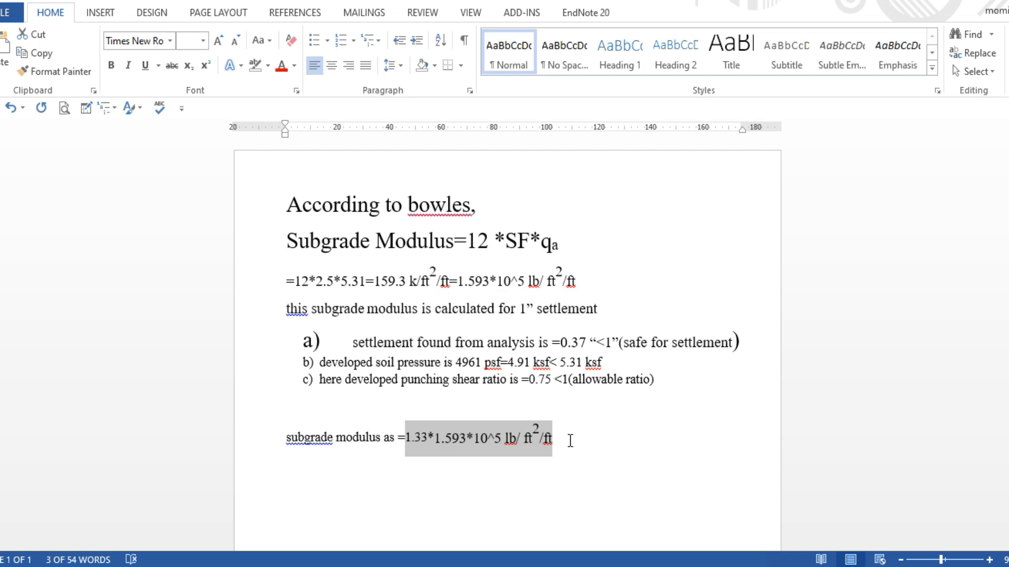
left_click(428, 438)
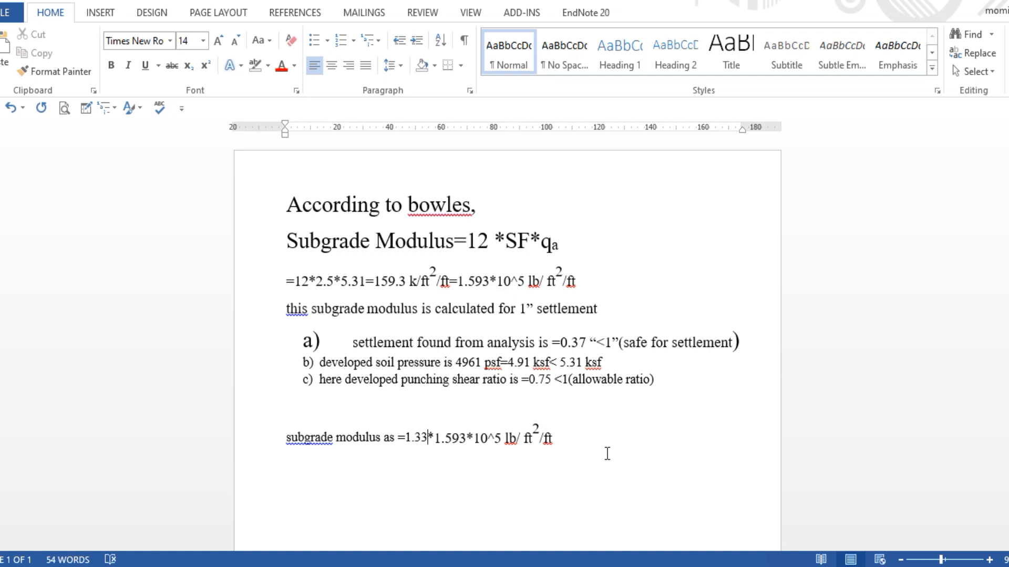
left_click(554, 444)
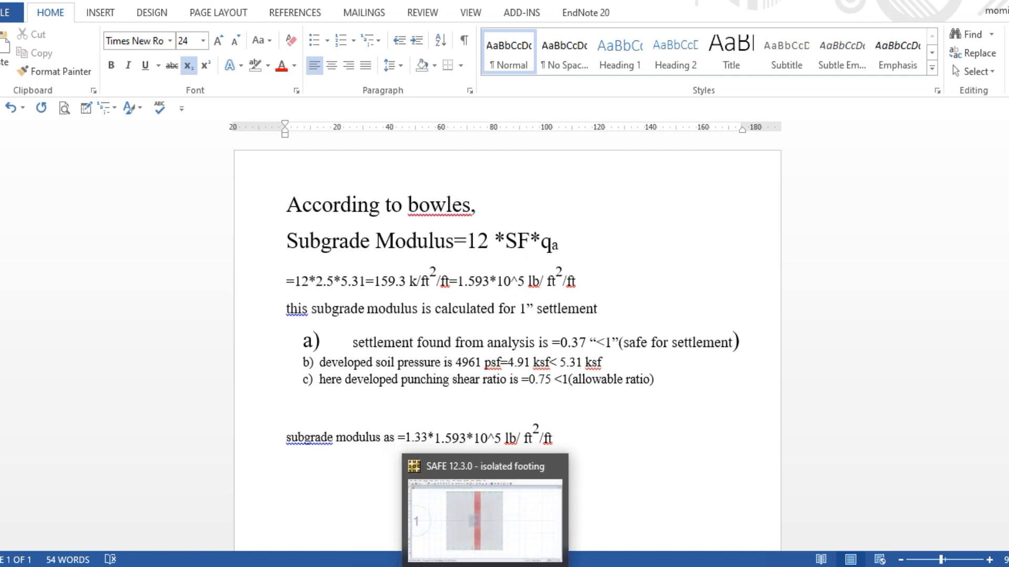
left_click(485, 564)
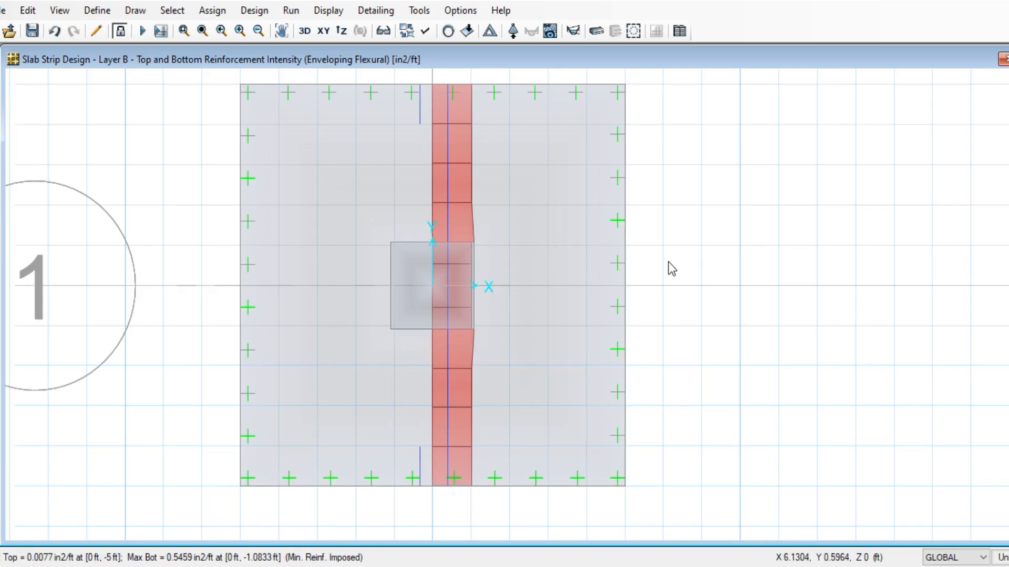